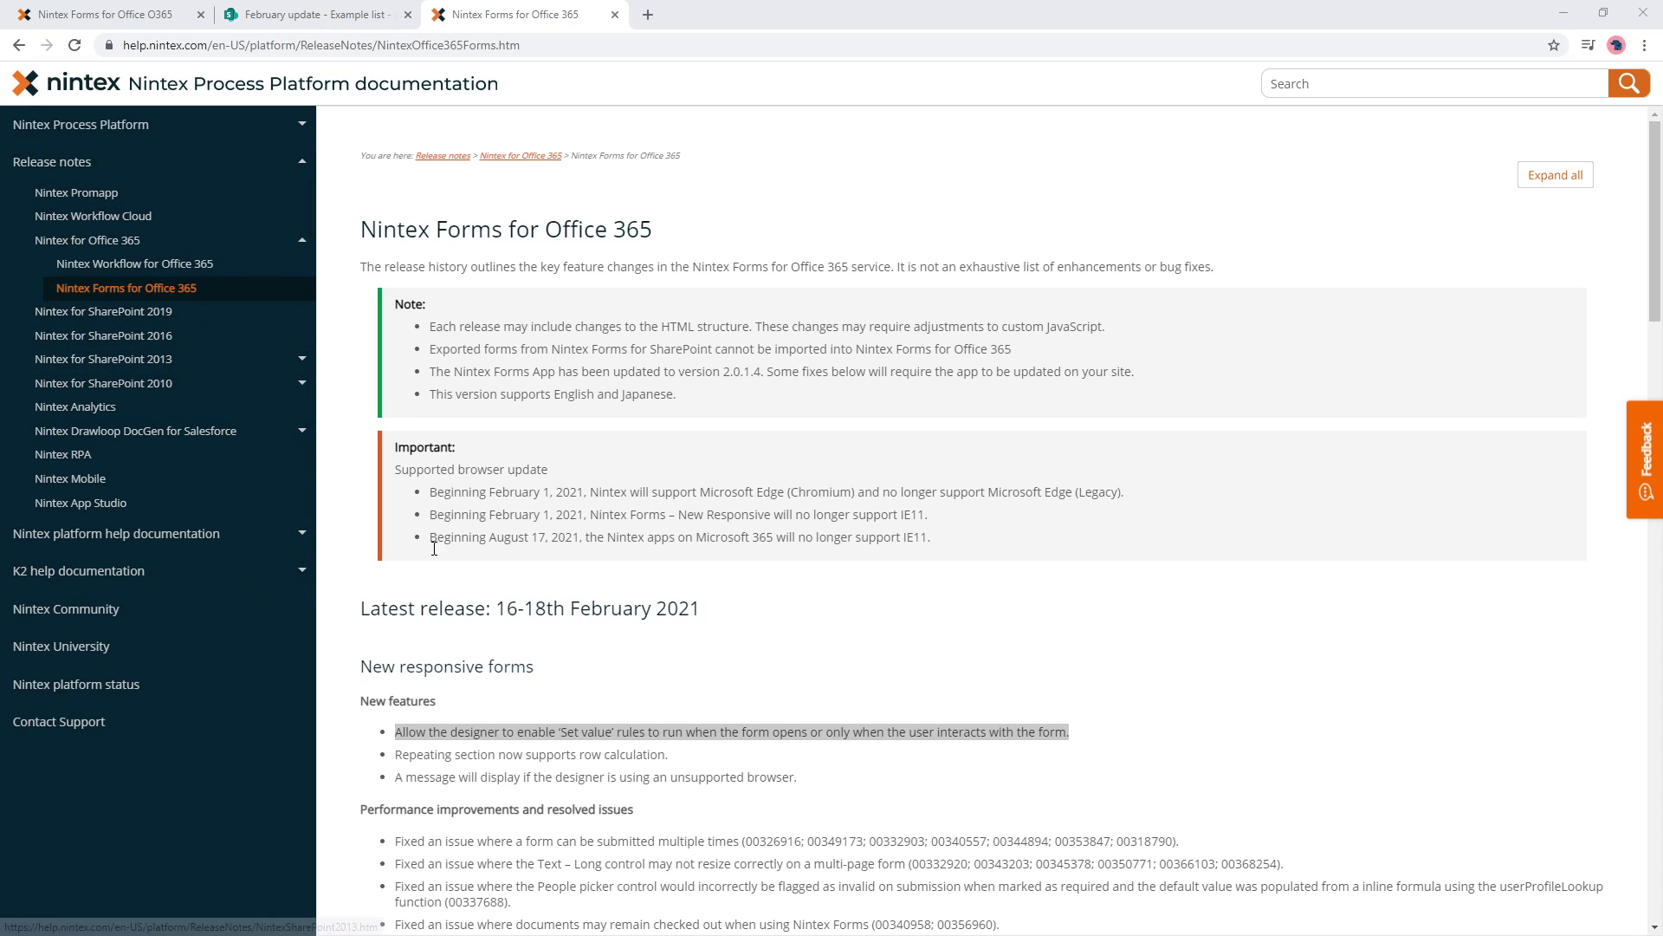
- Highlight the Latest release heading, the new-feature bullets and the repeating section row calculation note
drag(364, 612, 738, 617)
click(768, 626)
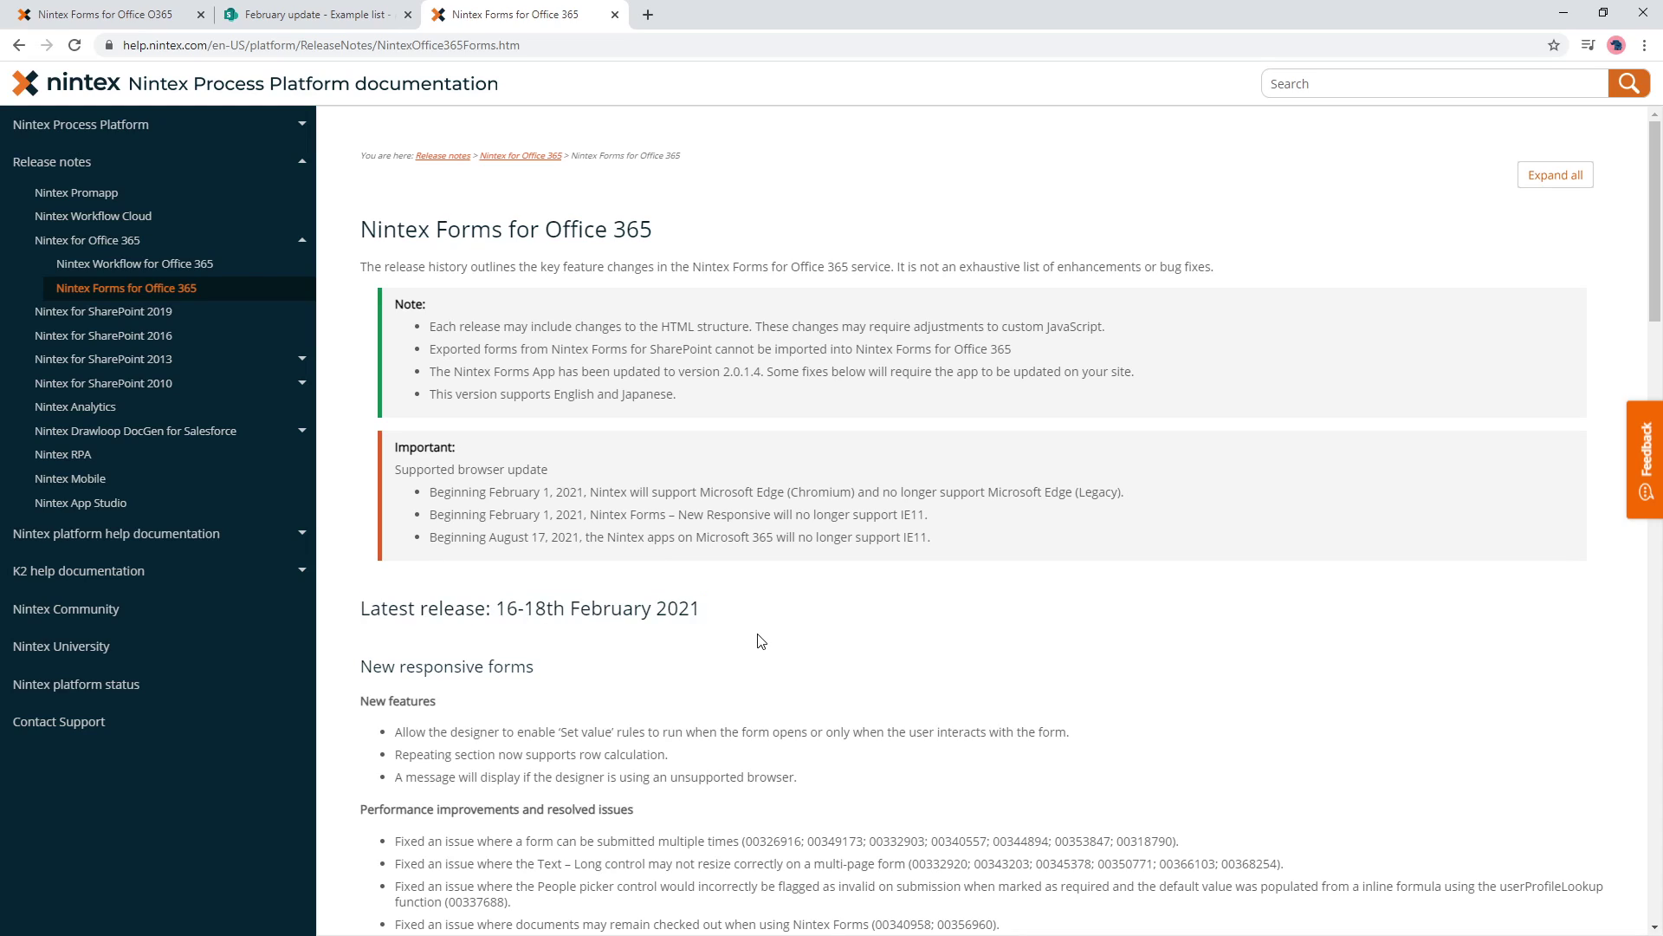
drag(392, 732, 835, 781)
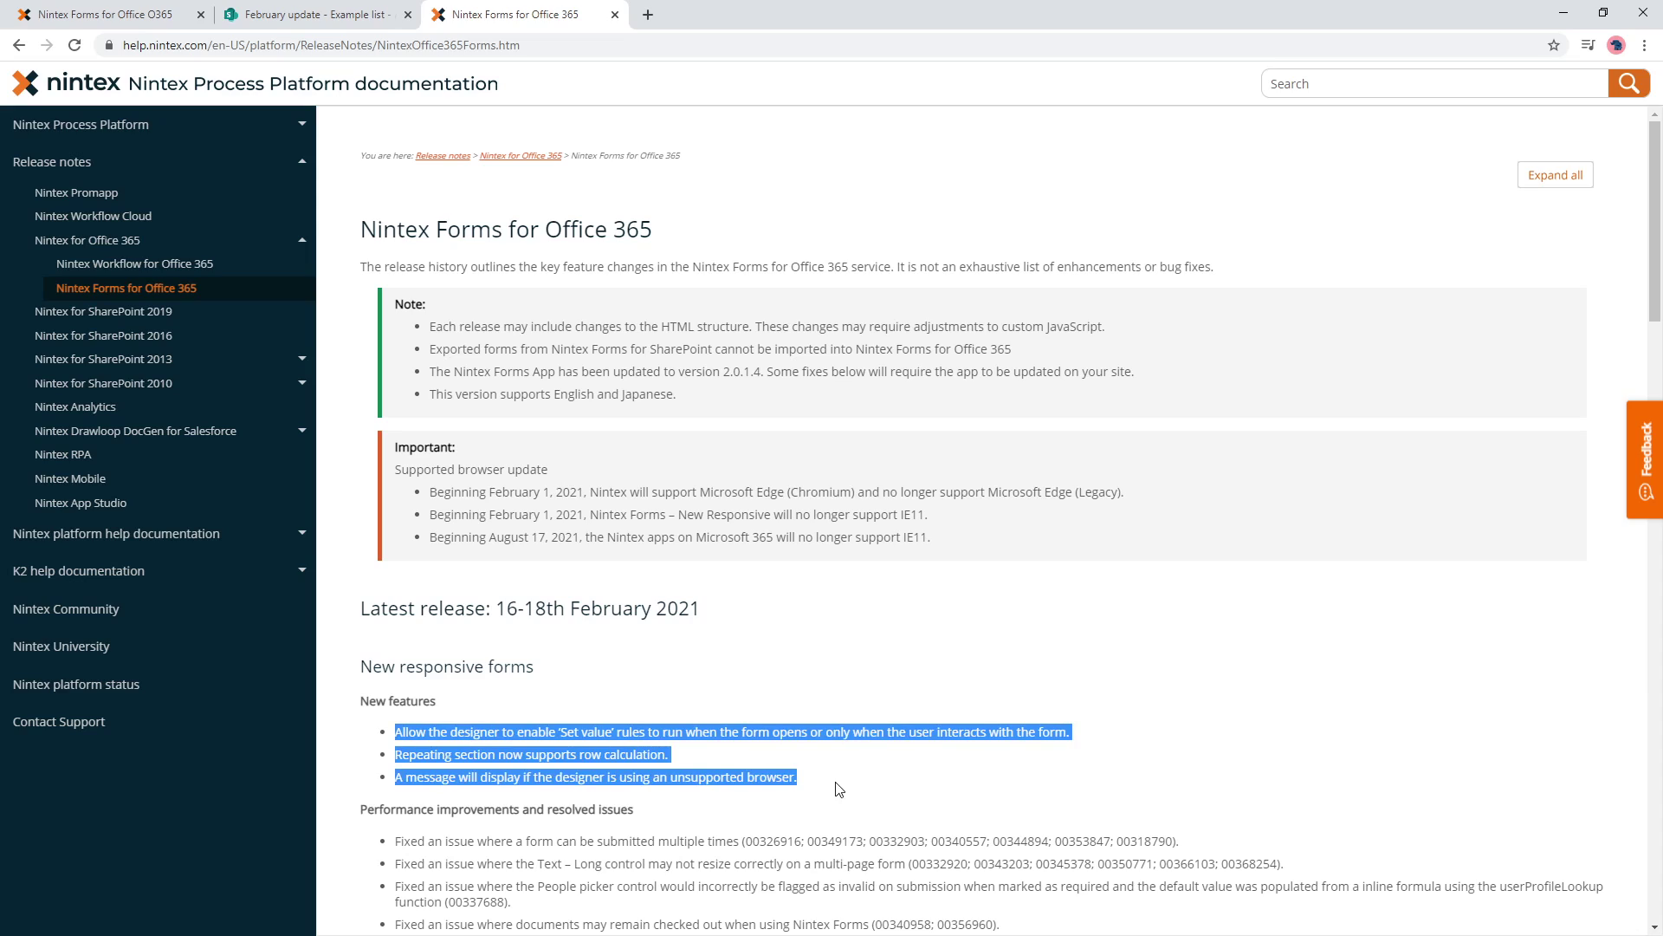
click(837, 786)
drag(402, 732, 1091, 742)
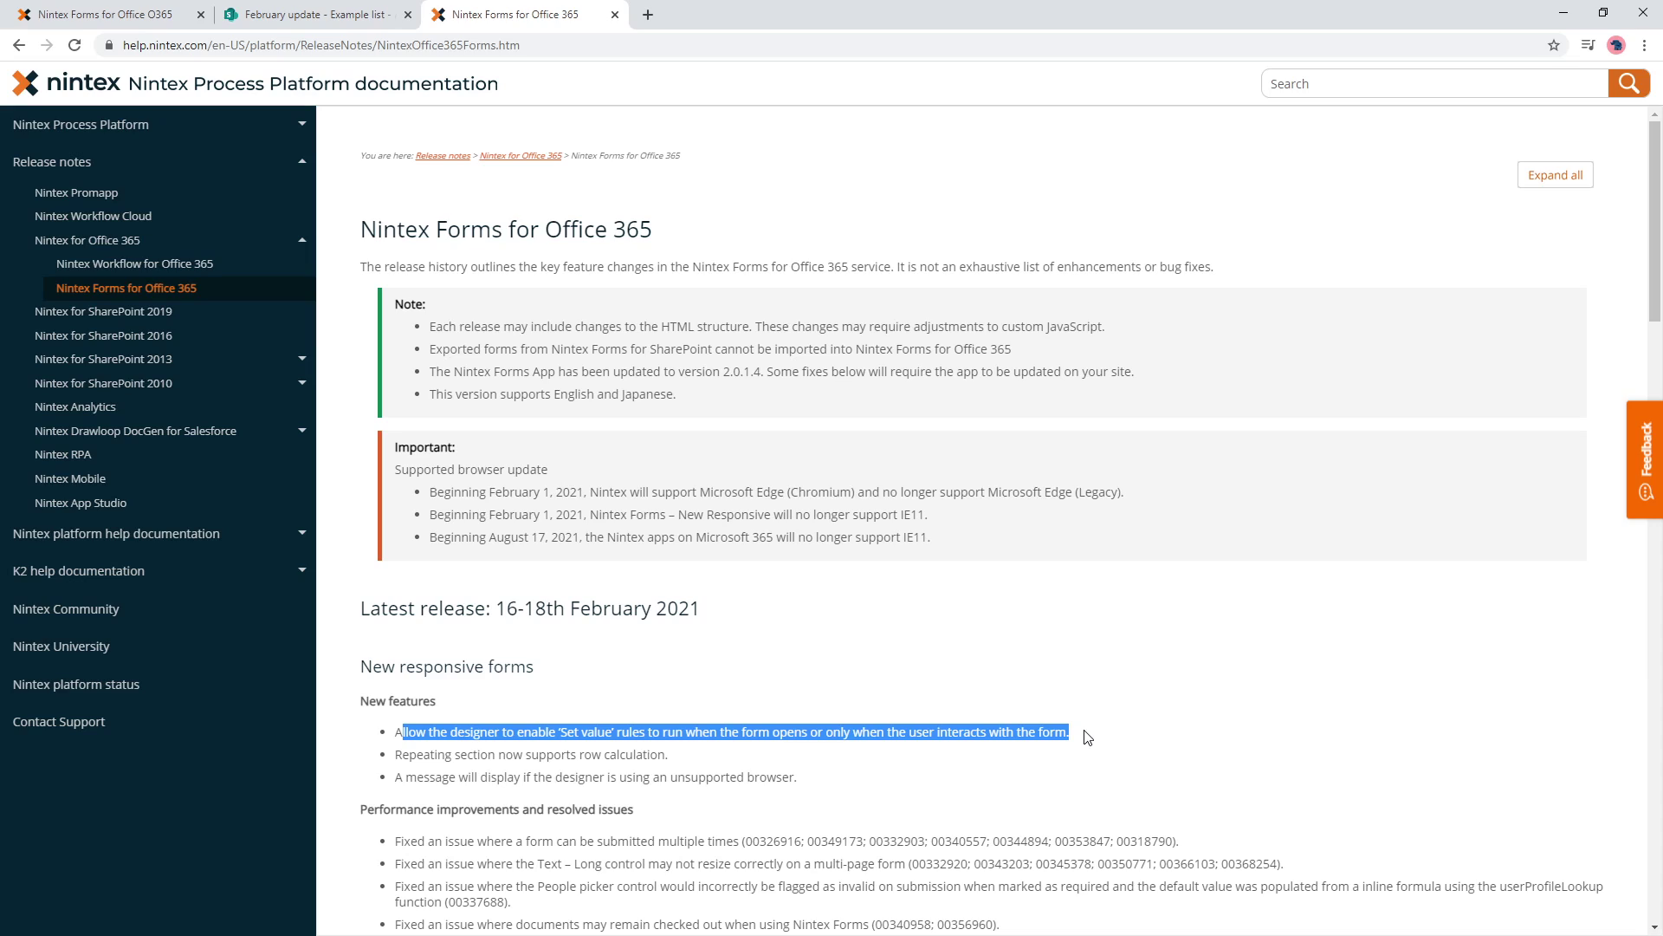
click(400, 749)
drag(395, 754, 698, 758)
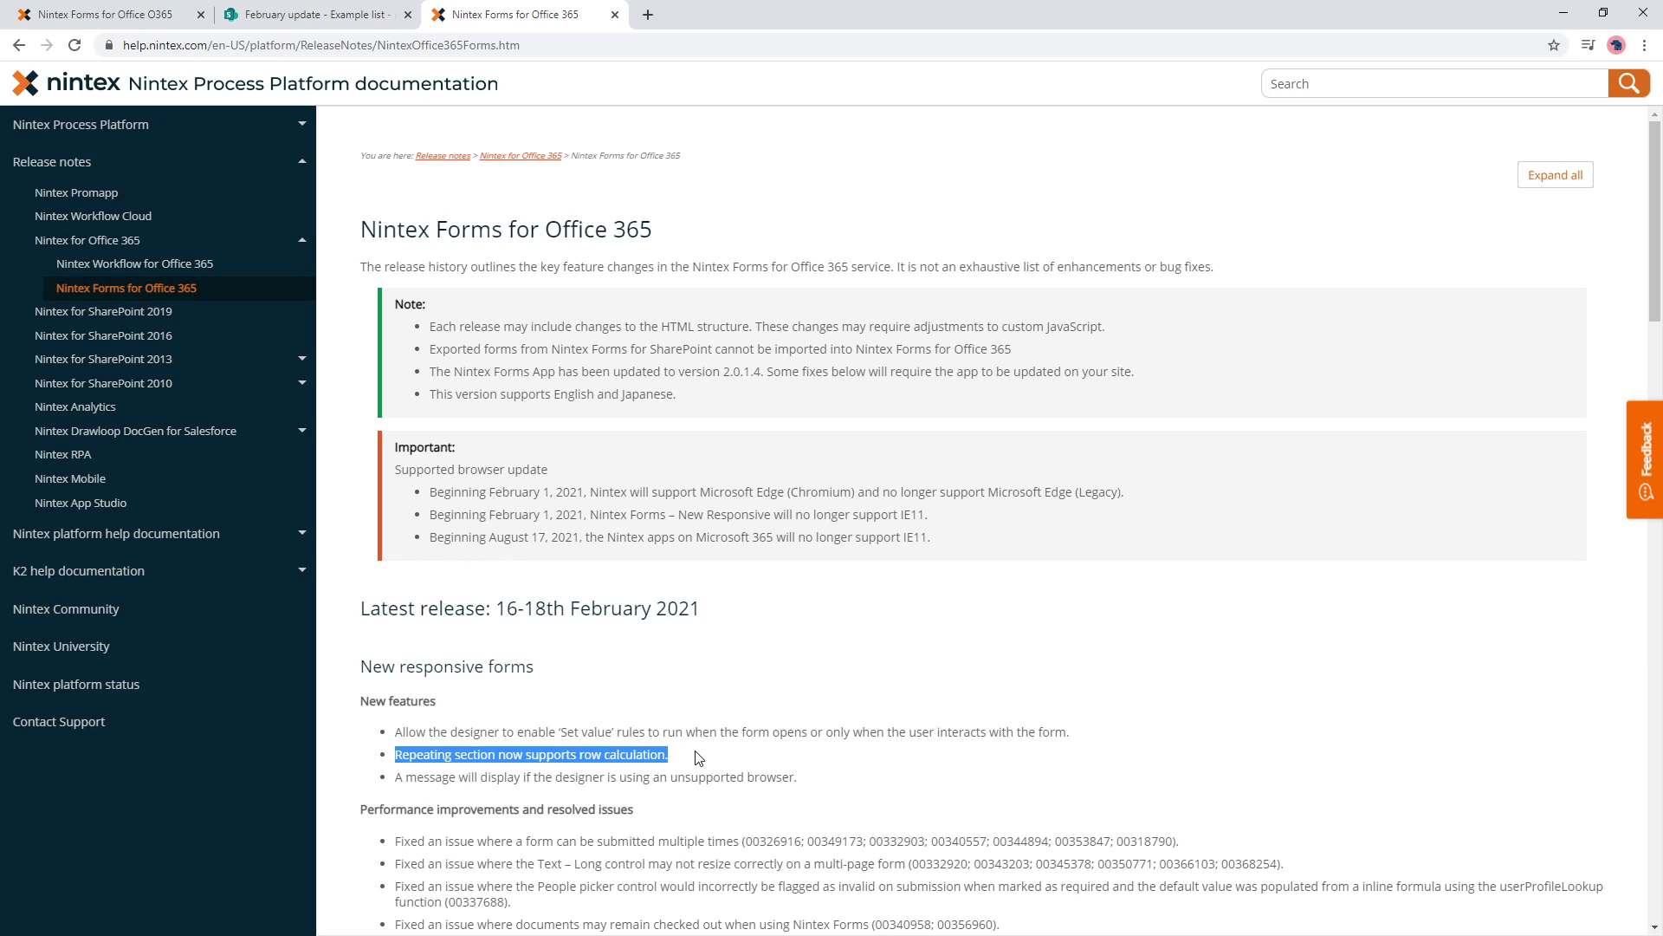
click(702, 758)
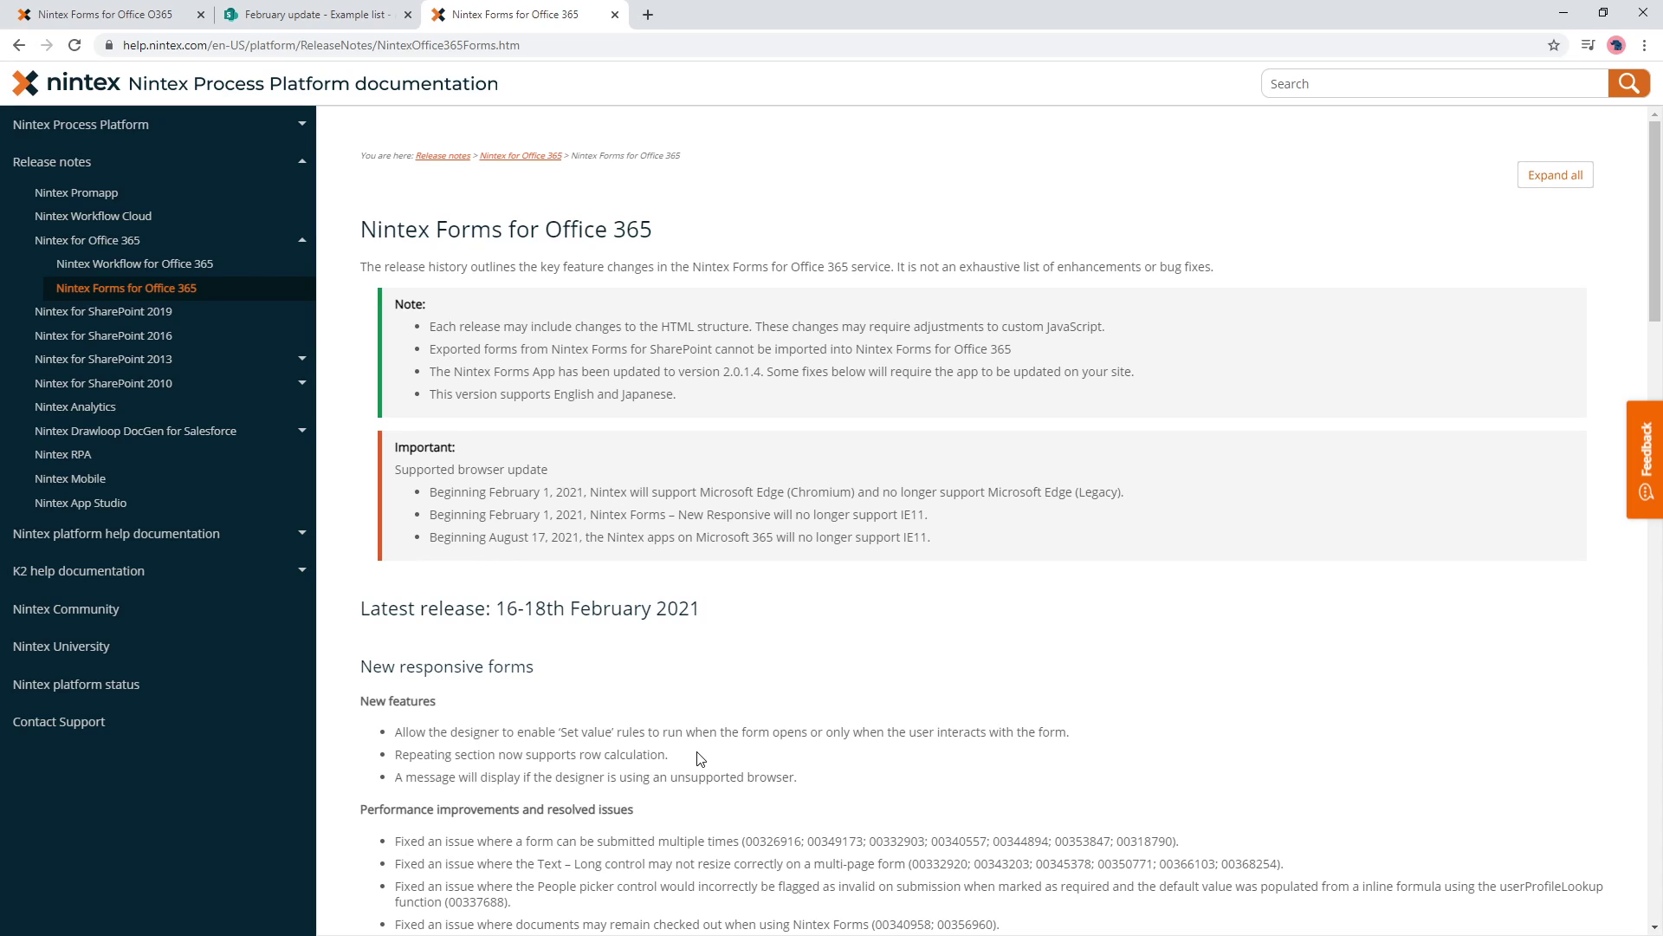
- Reset the Example list form in the designer back to its defaults
click(140, 14)
click(59, 120)
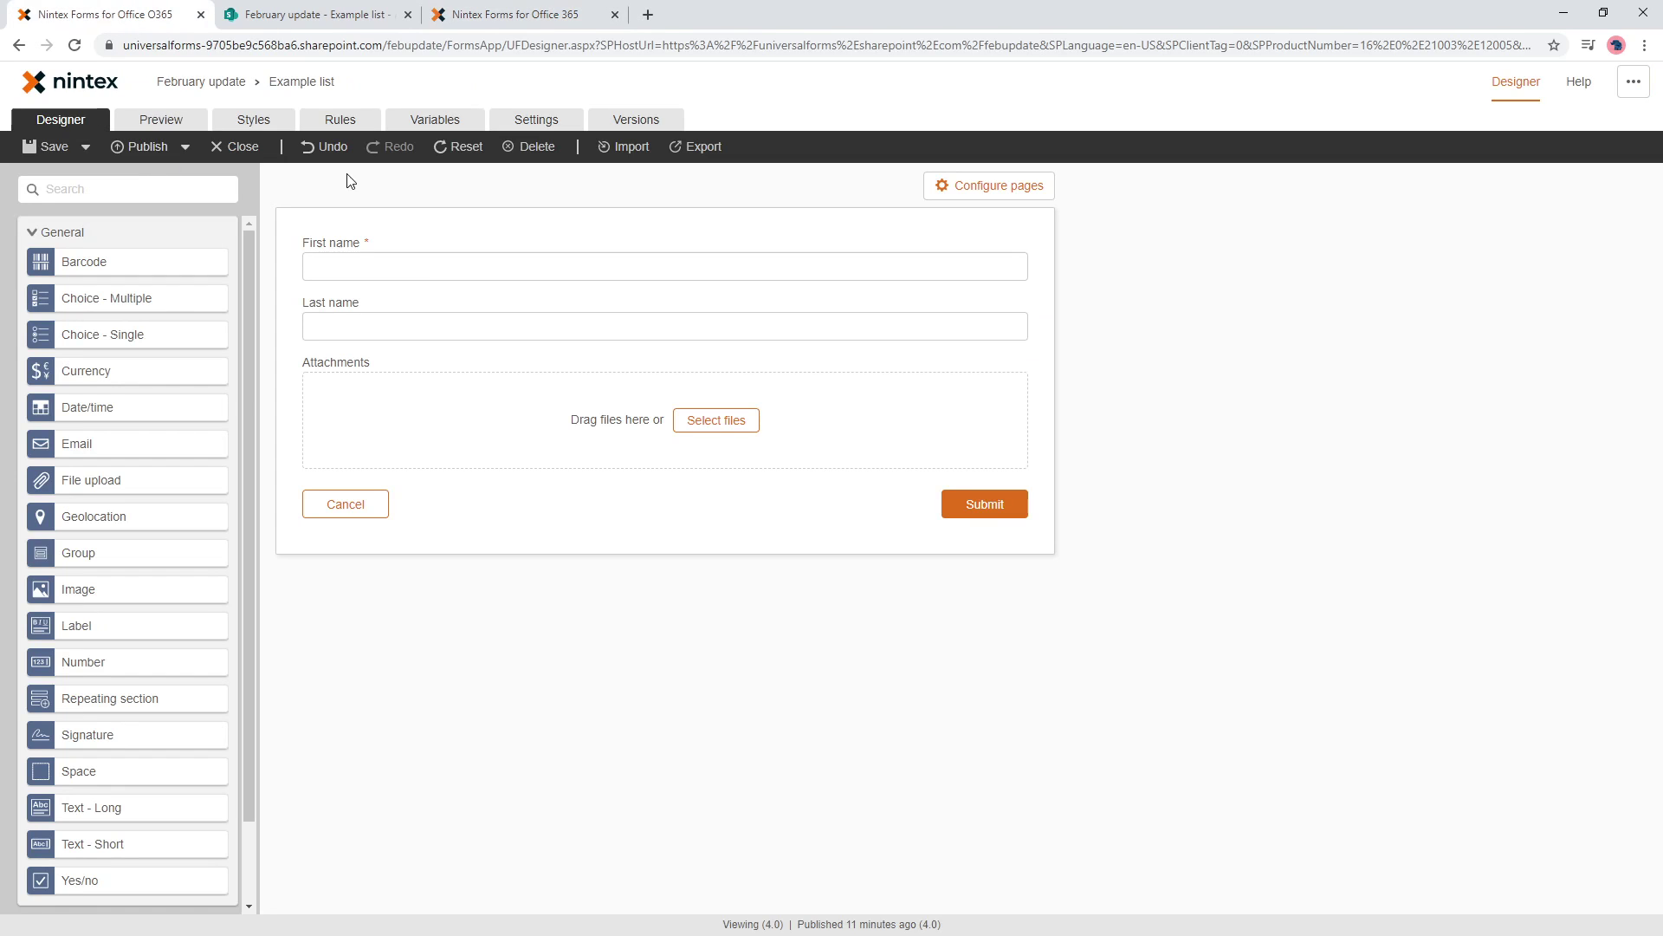
click(473, 149)
click(998, 595)
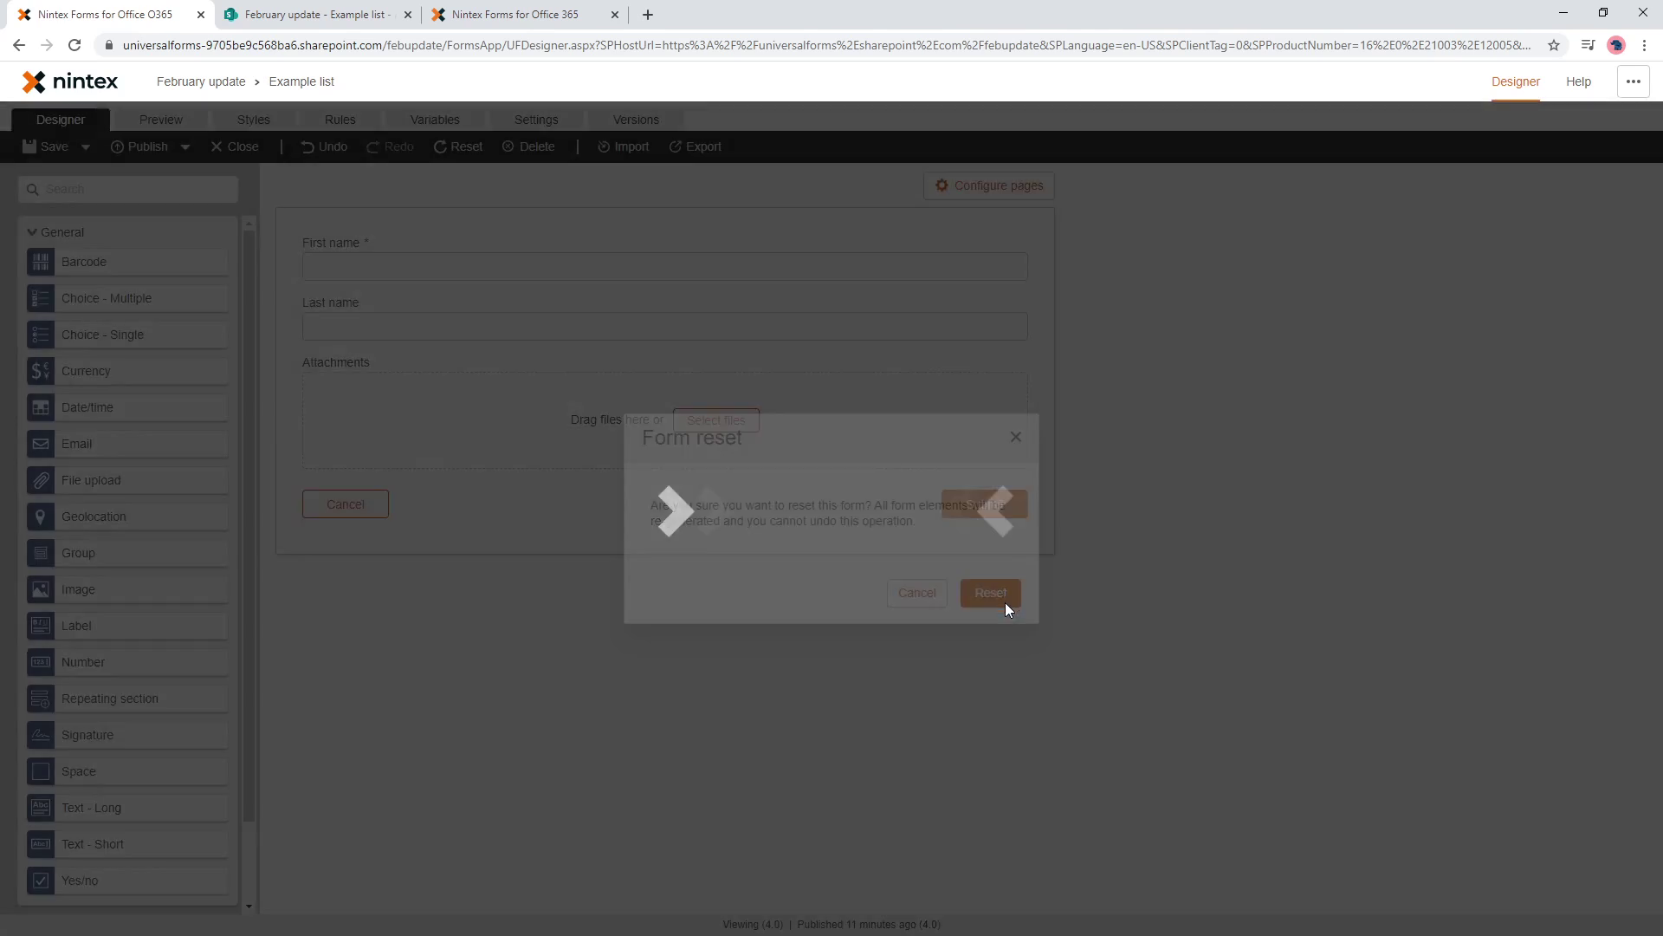
click(337, 9)
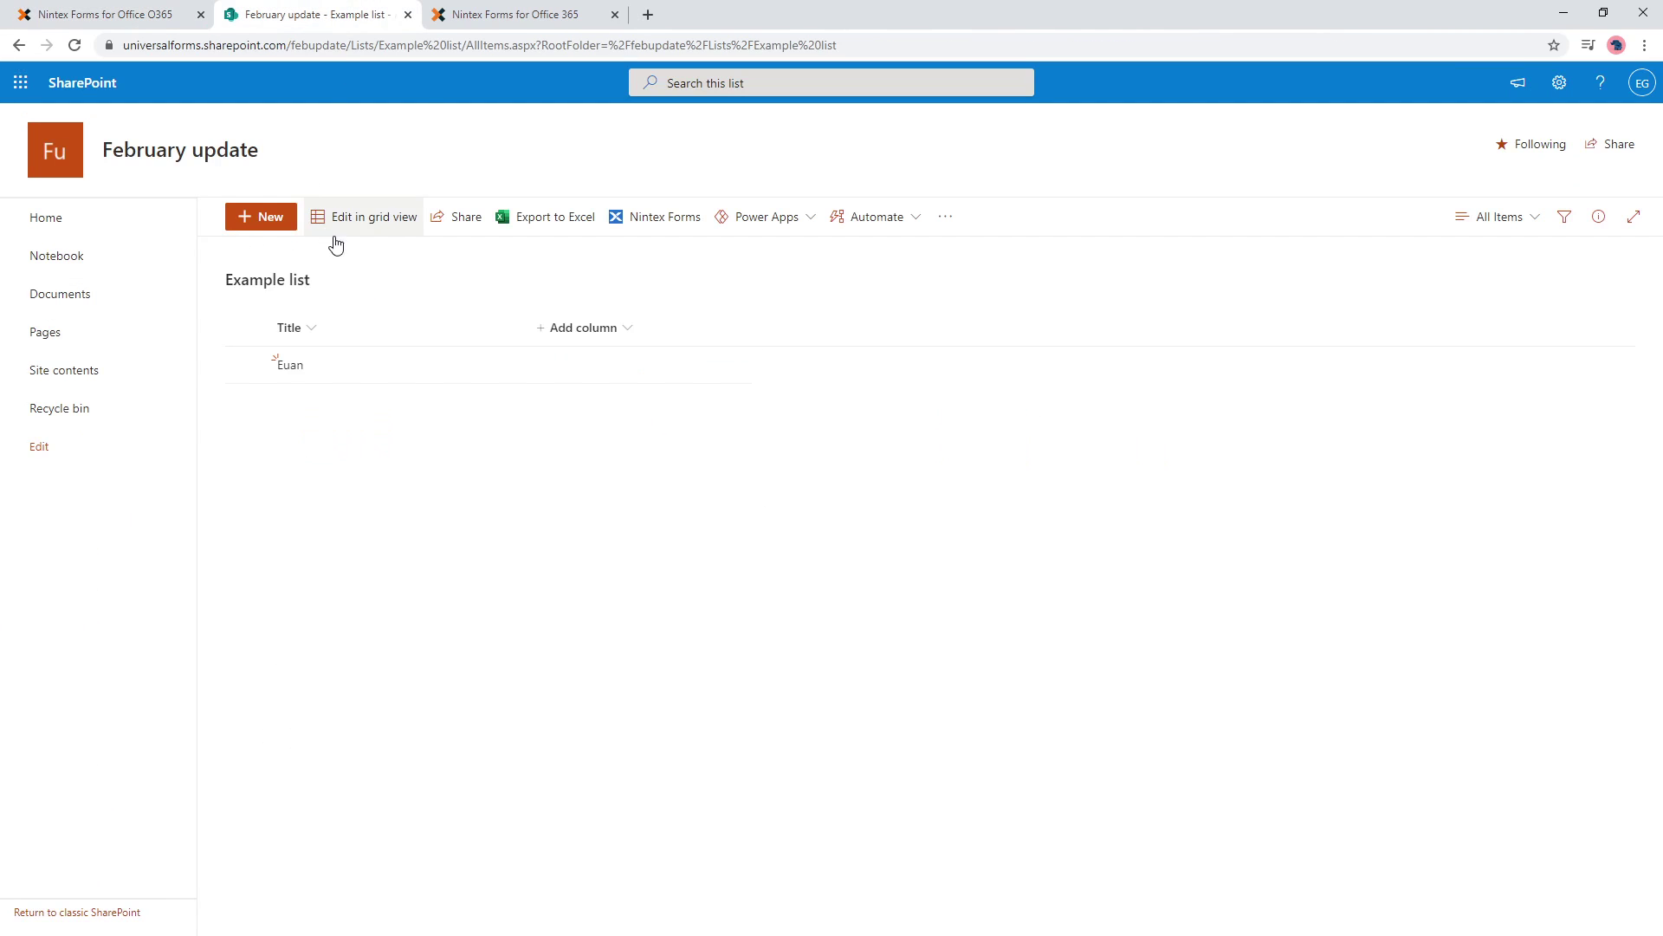
click(147, 8)
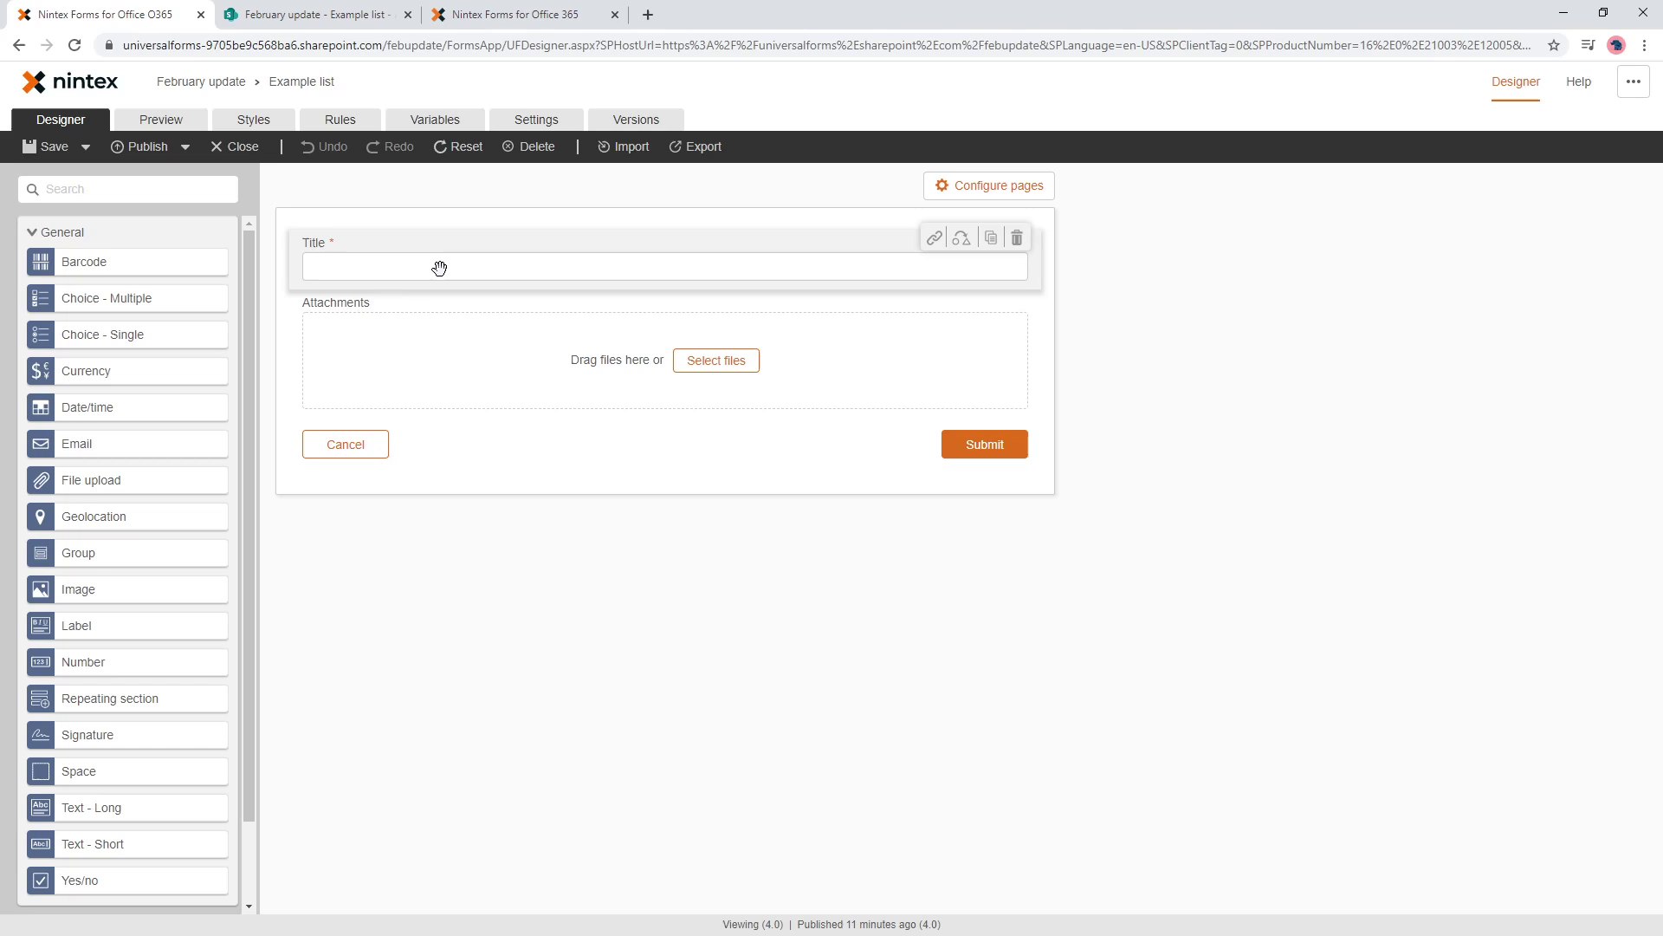
- Add a Text - Short field below Title, retitling Title 'First name' and the new field 'Last name'
click(439, 268)
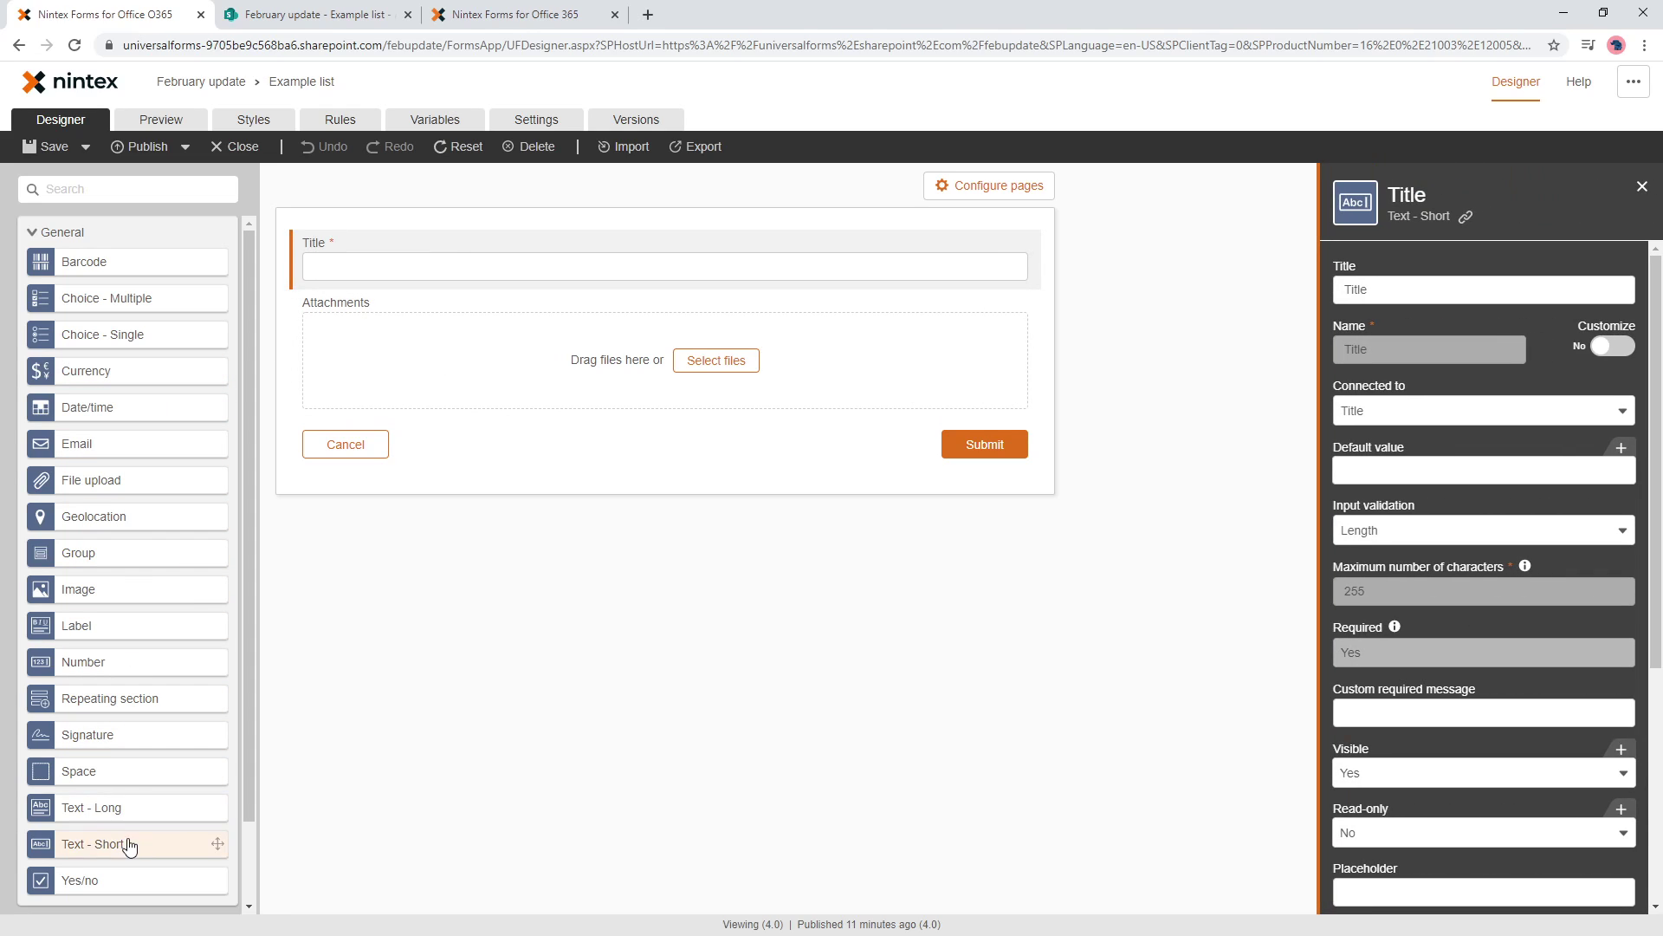
drag(126, 844, 476, 271)
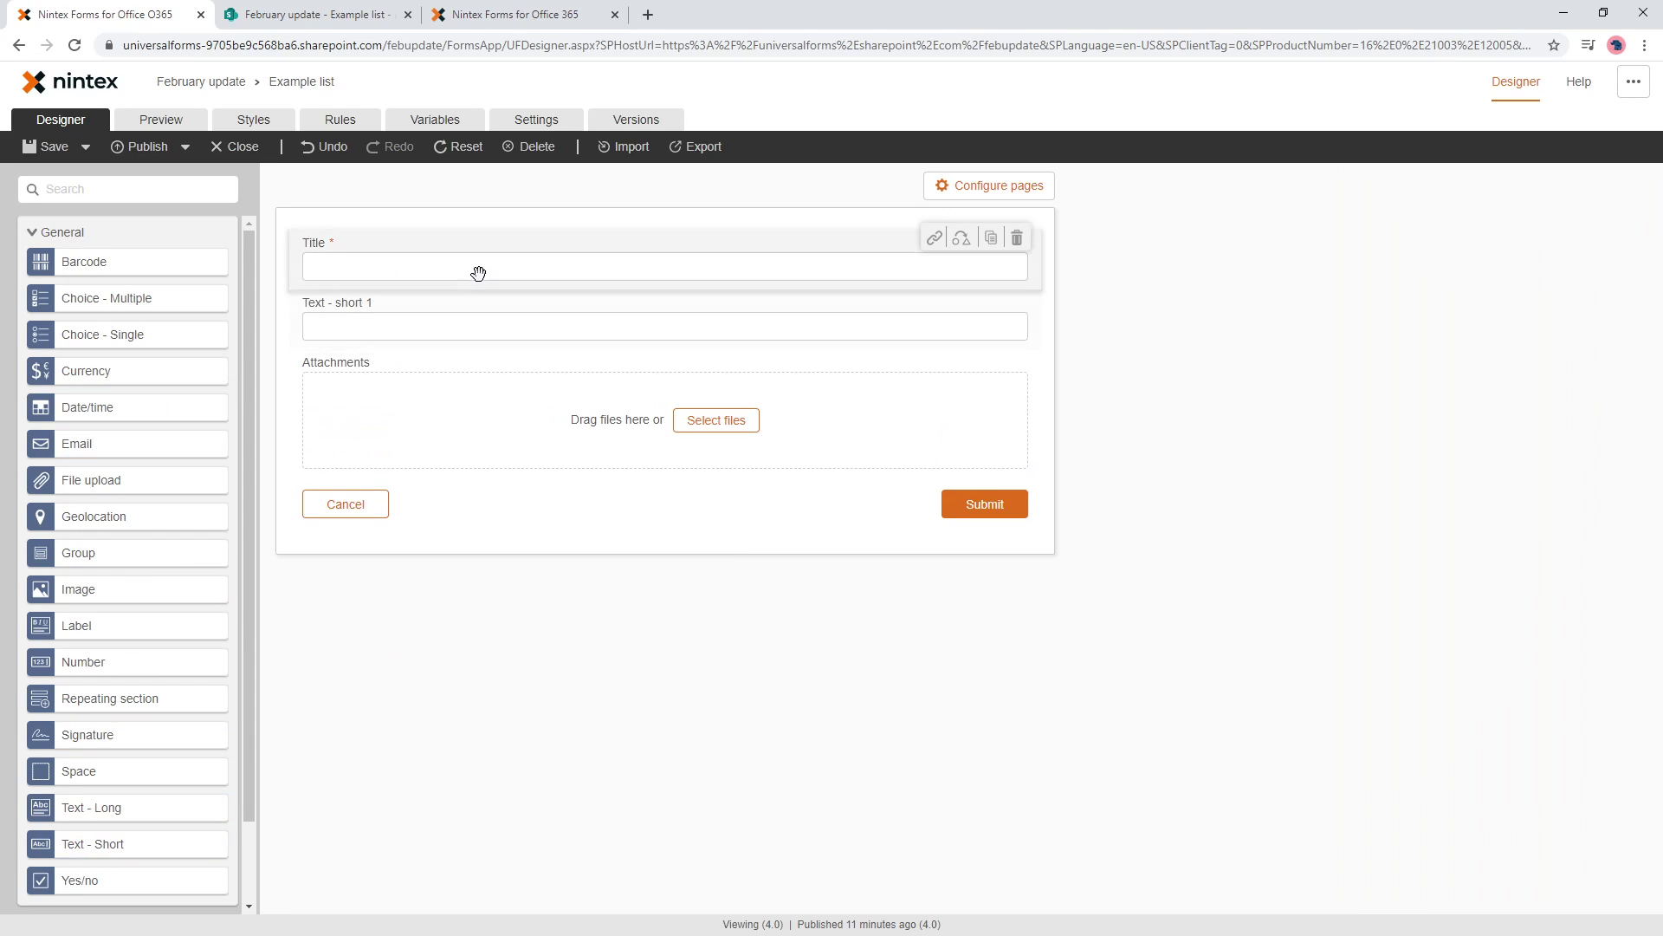
click(475, 271)
text(First name)
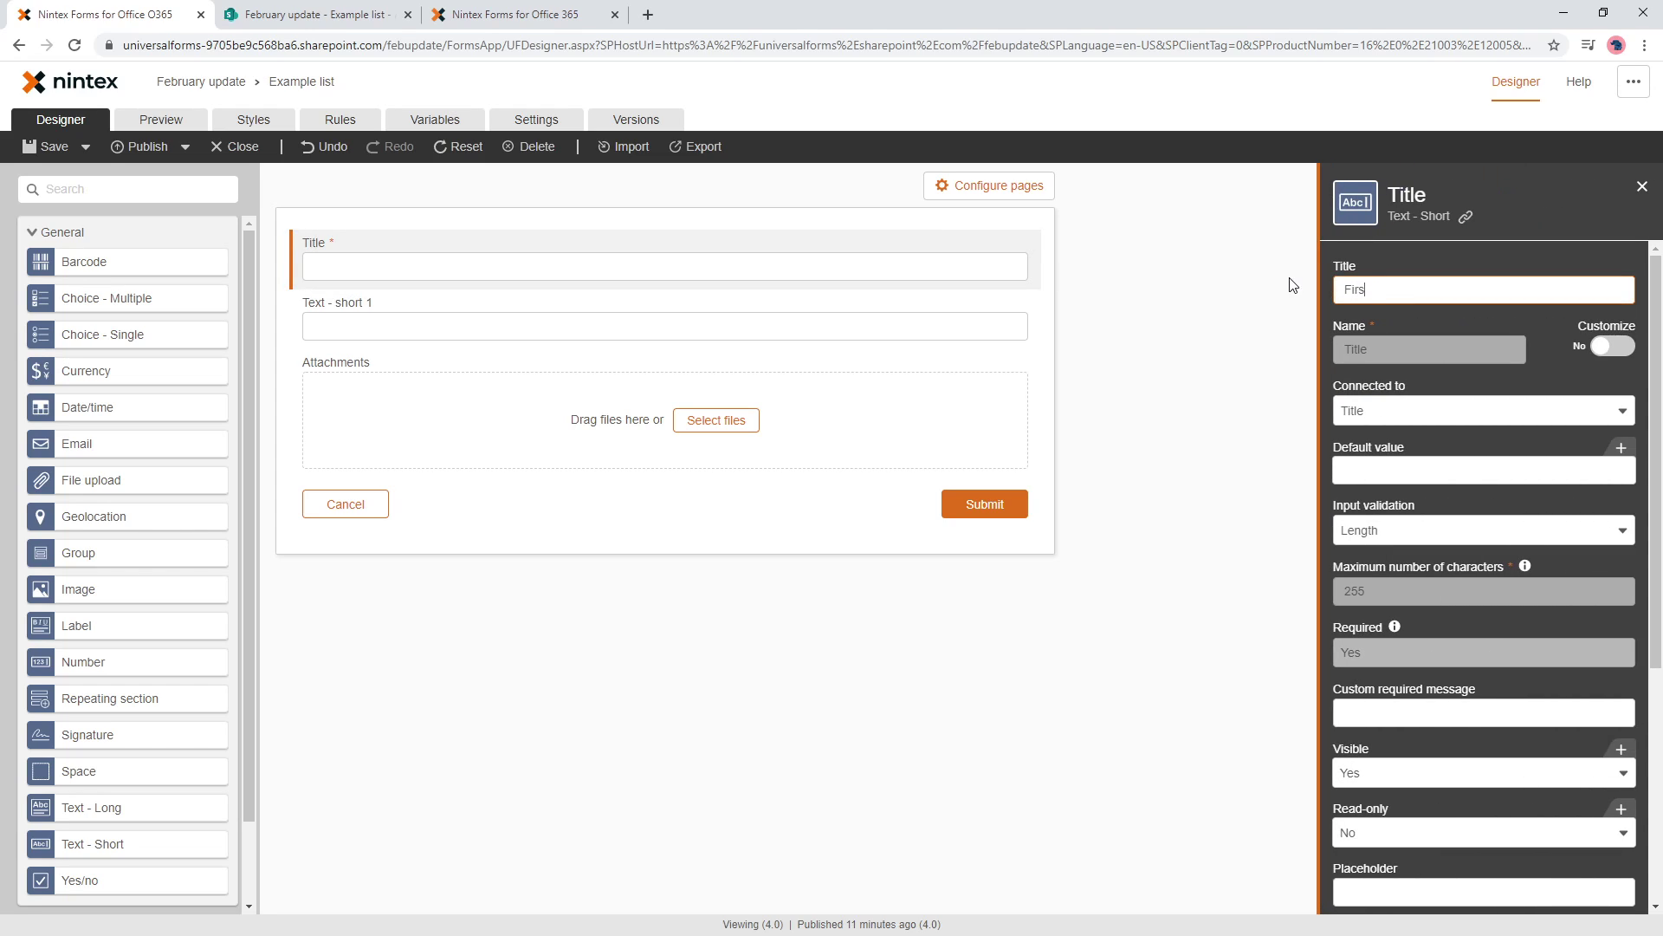
click(809, 329)
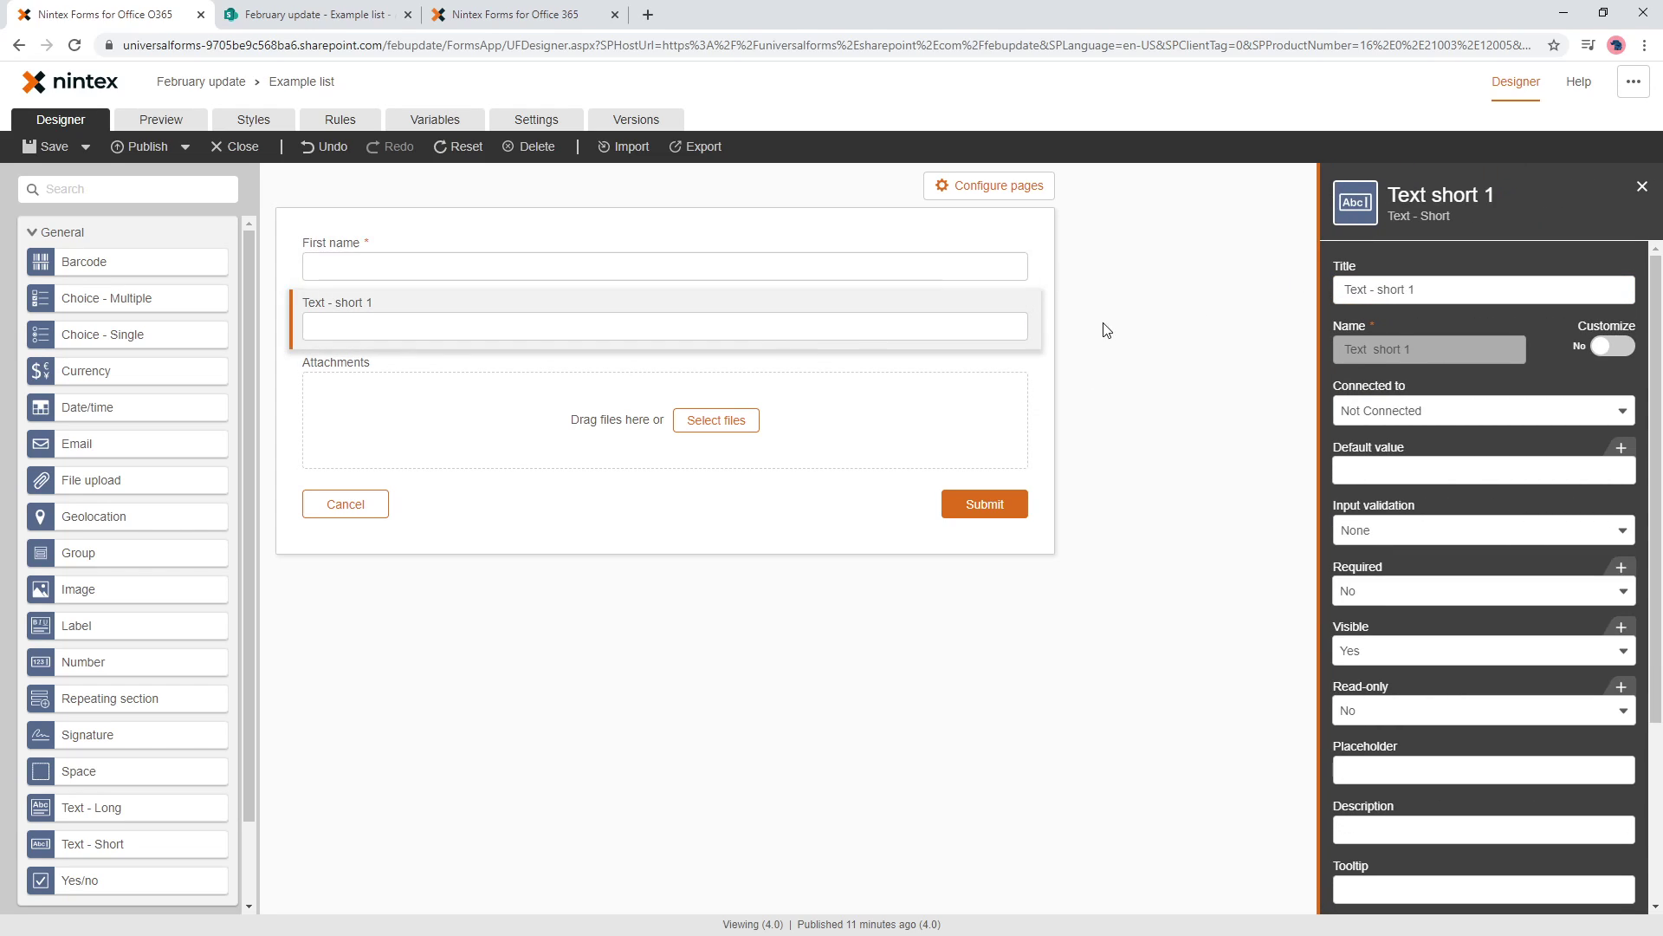
text(Last)
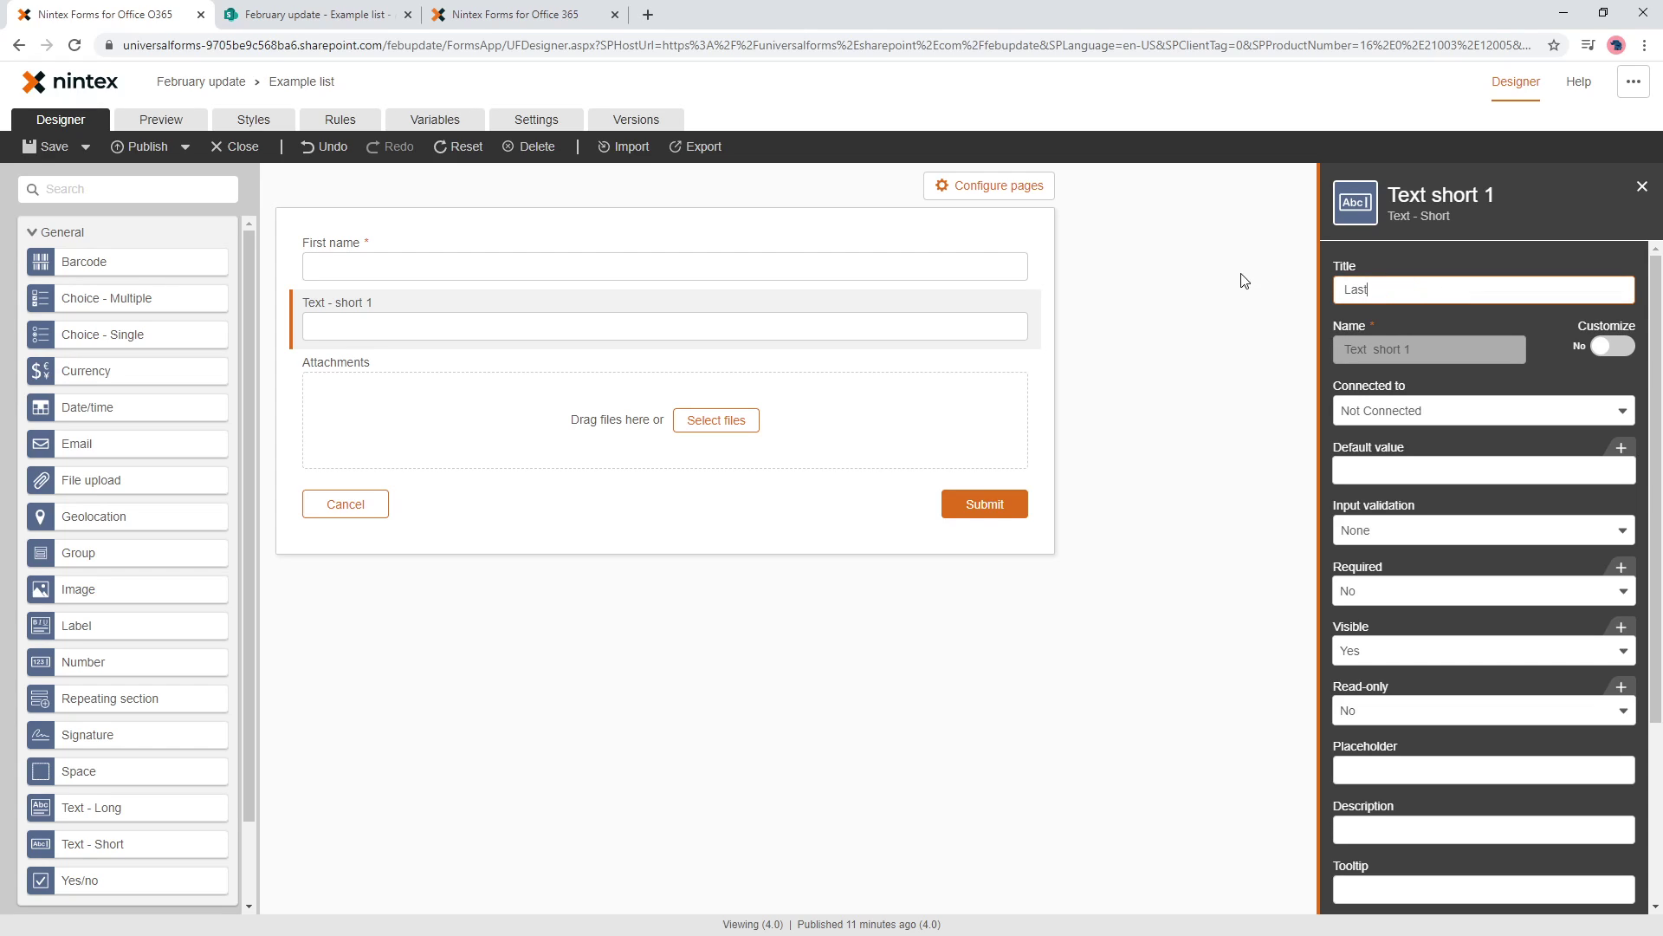
text( name)
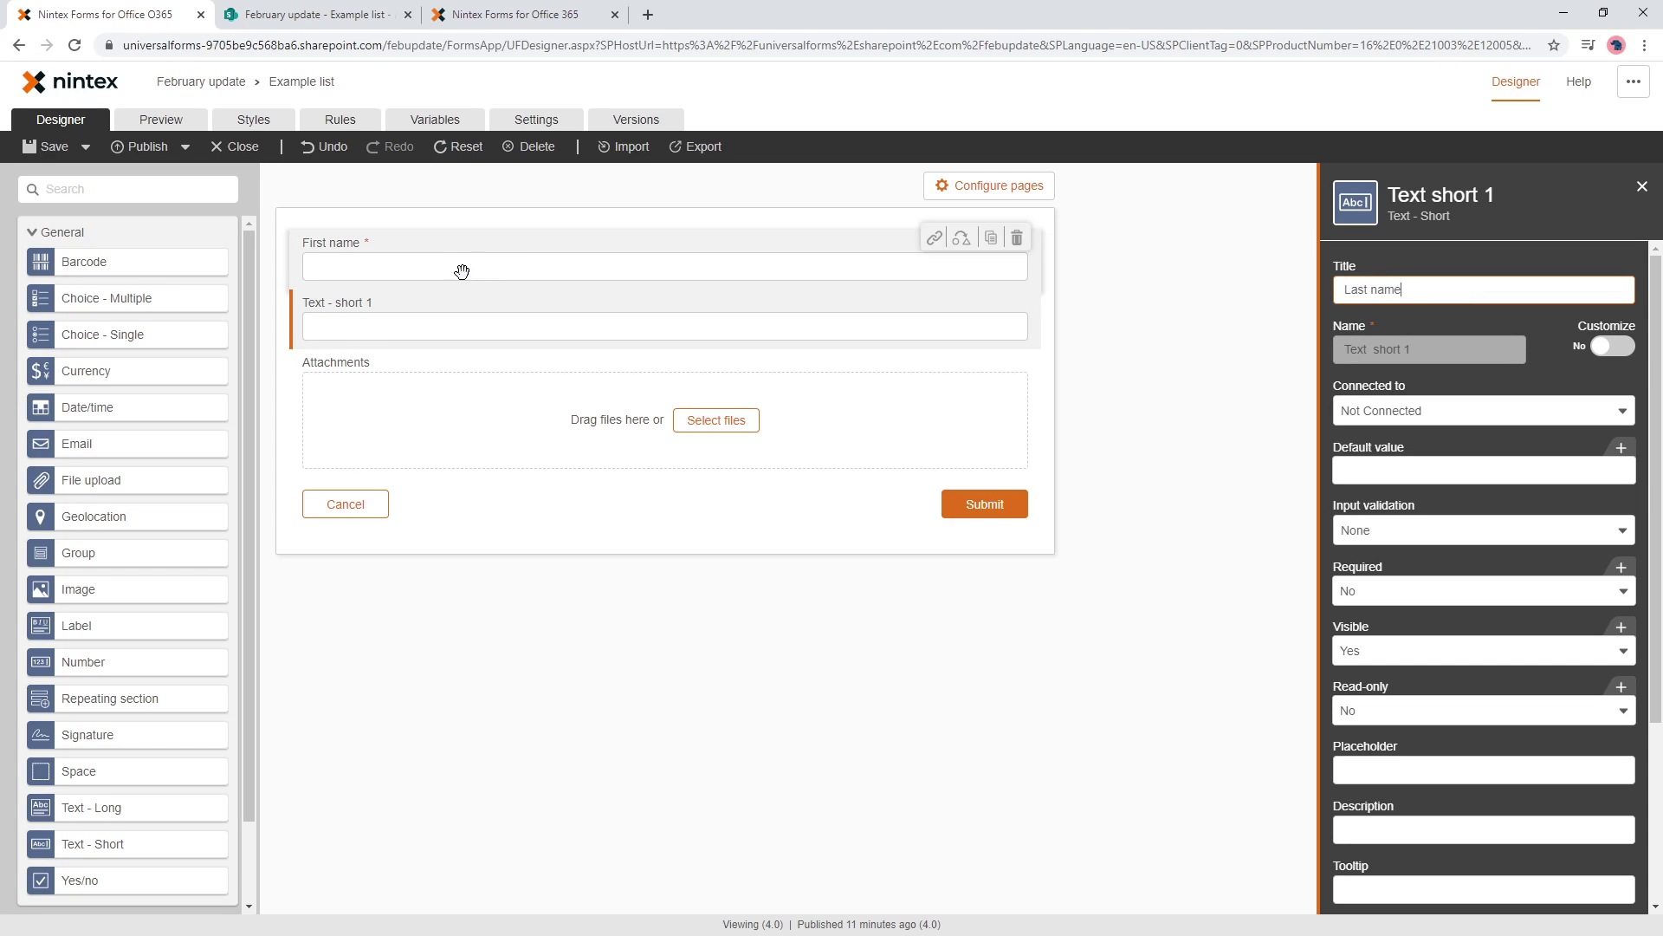
click(506, 668)
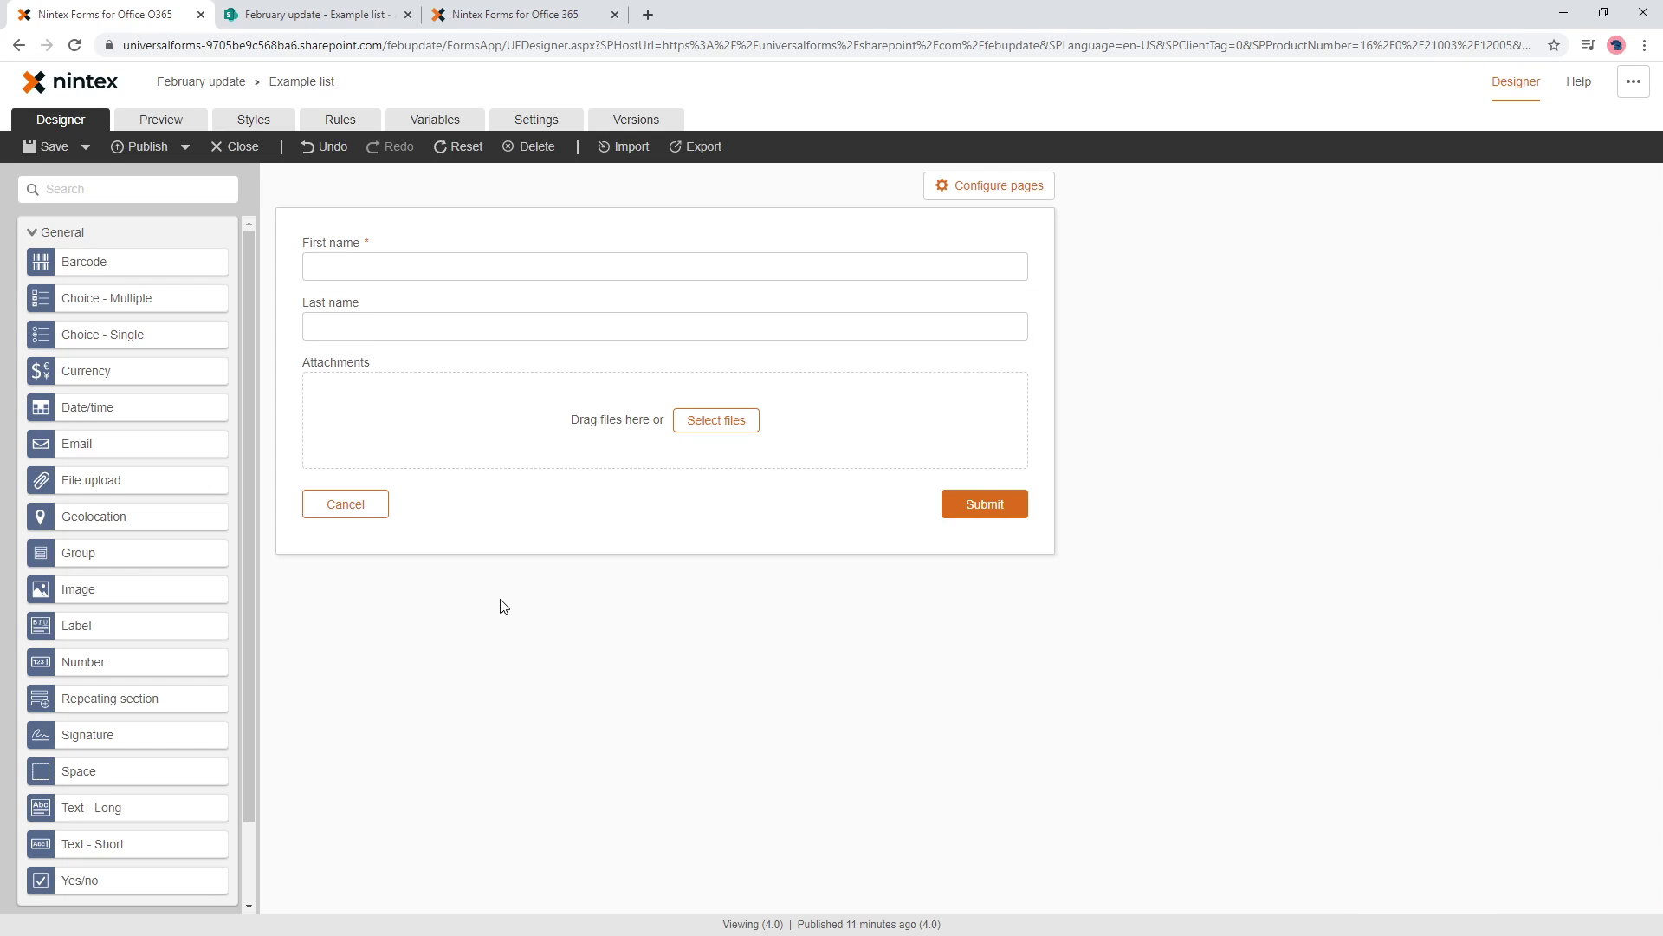
click(342, 120)
click(1218, 234)
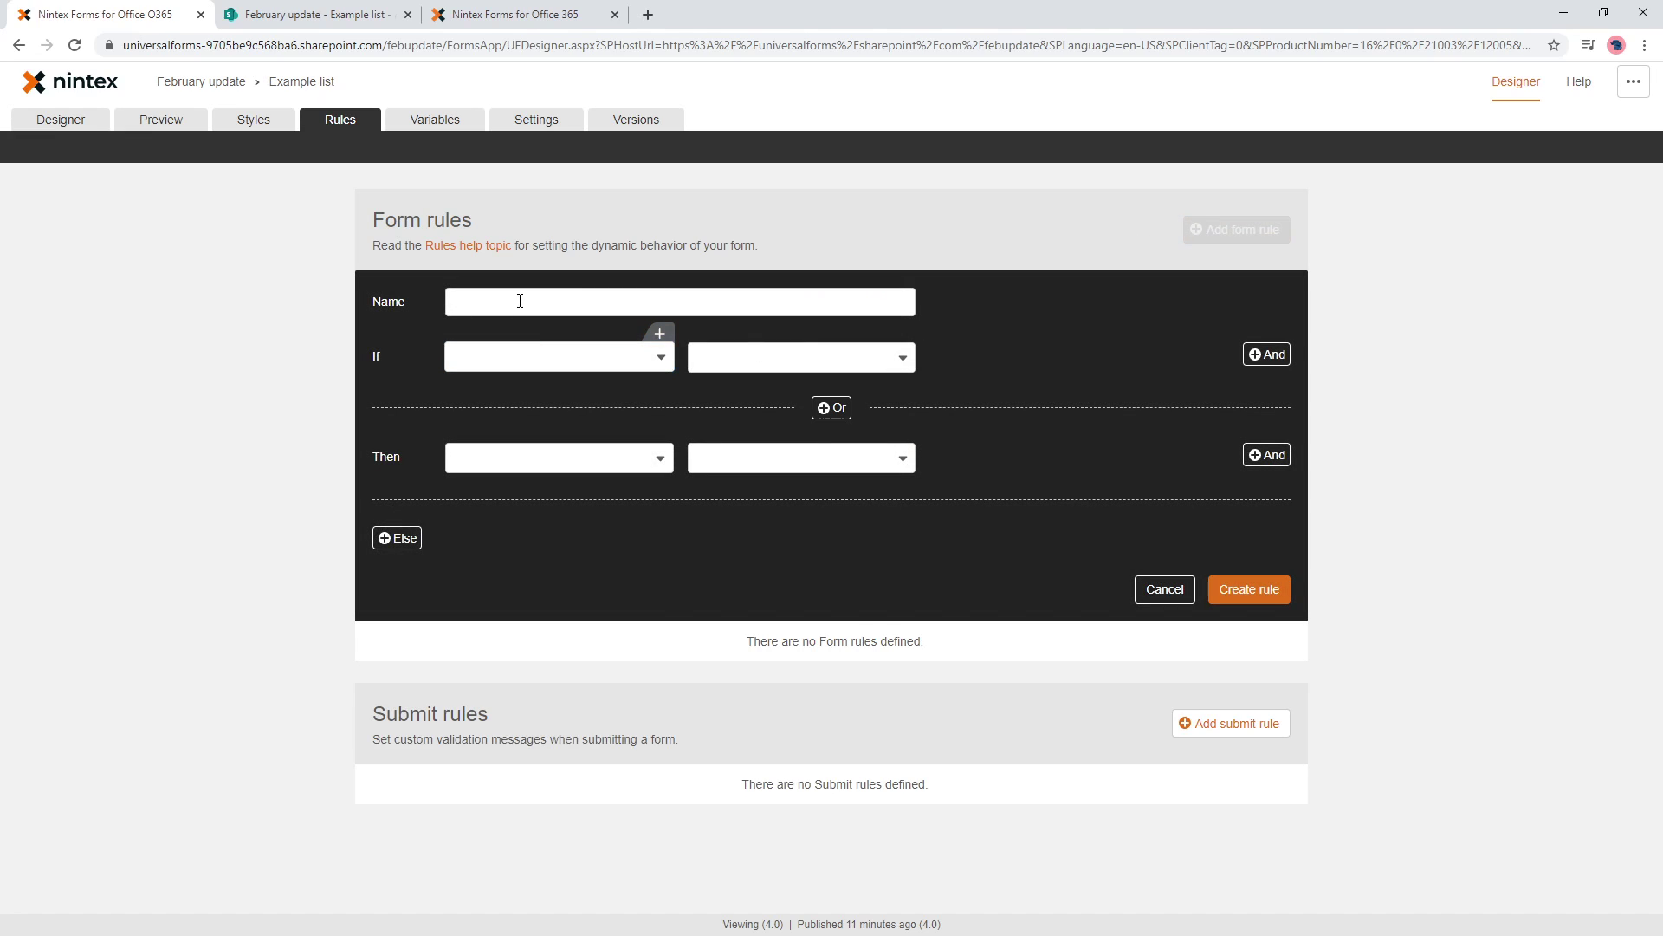
click(533, 299)
text(Set last name)
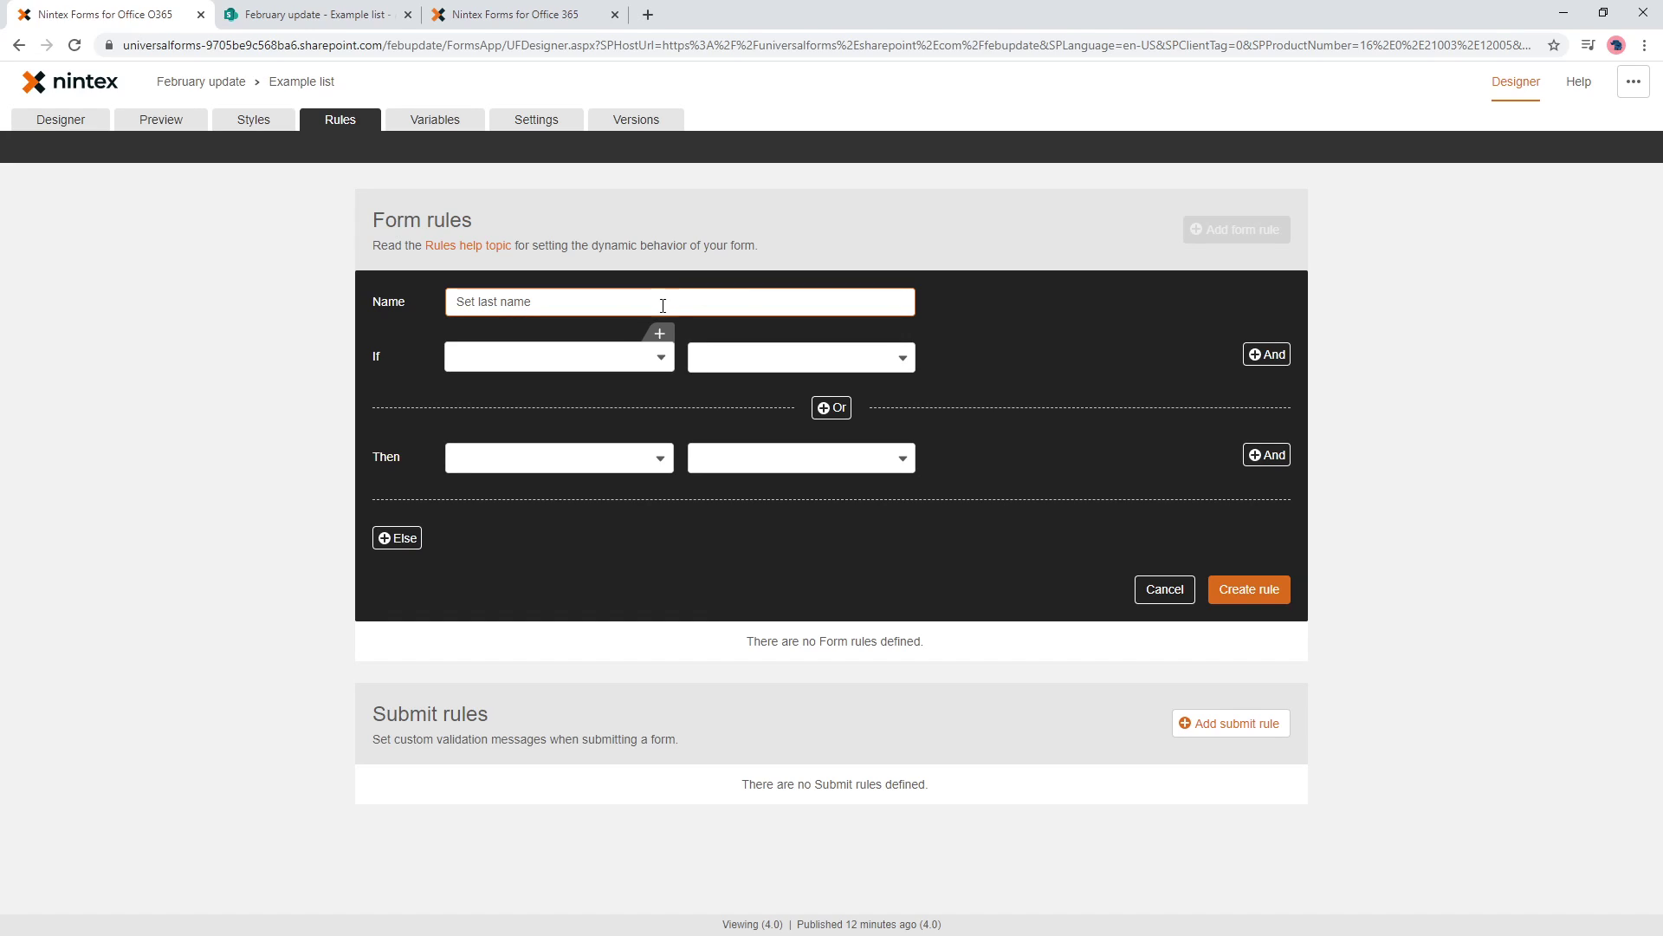
click(586, 357)
click(549, 387)
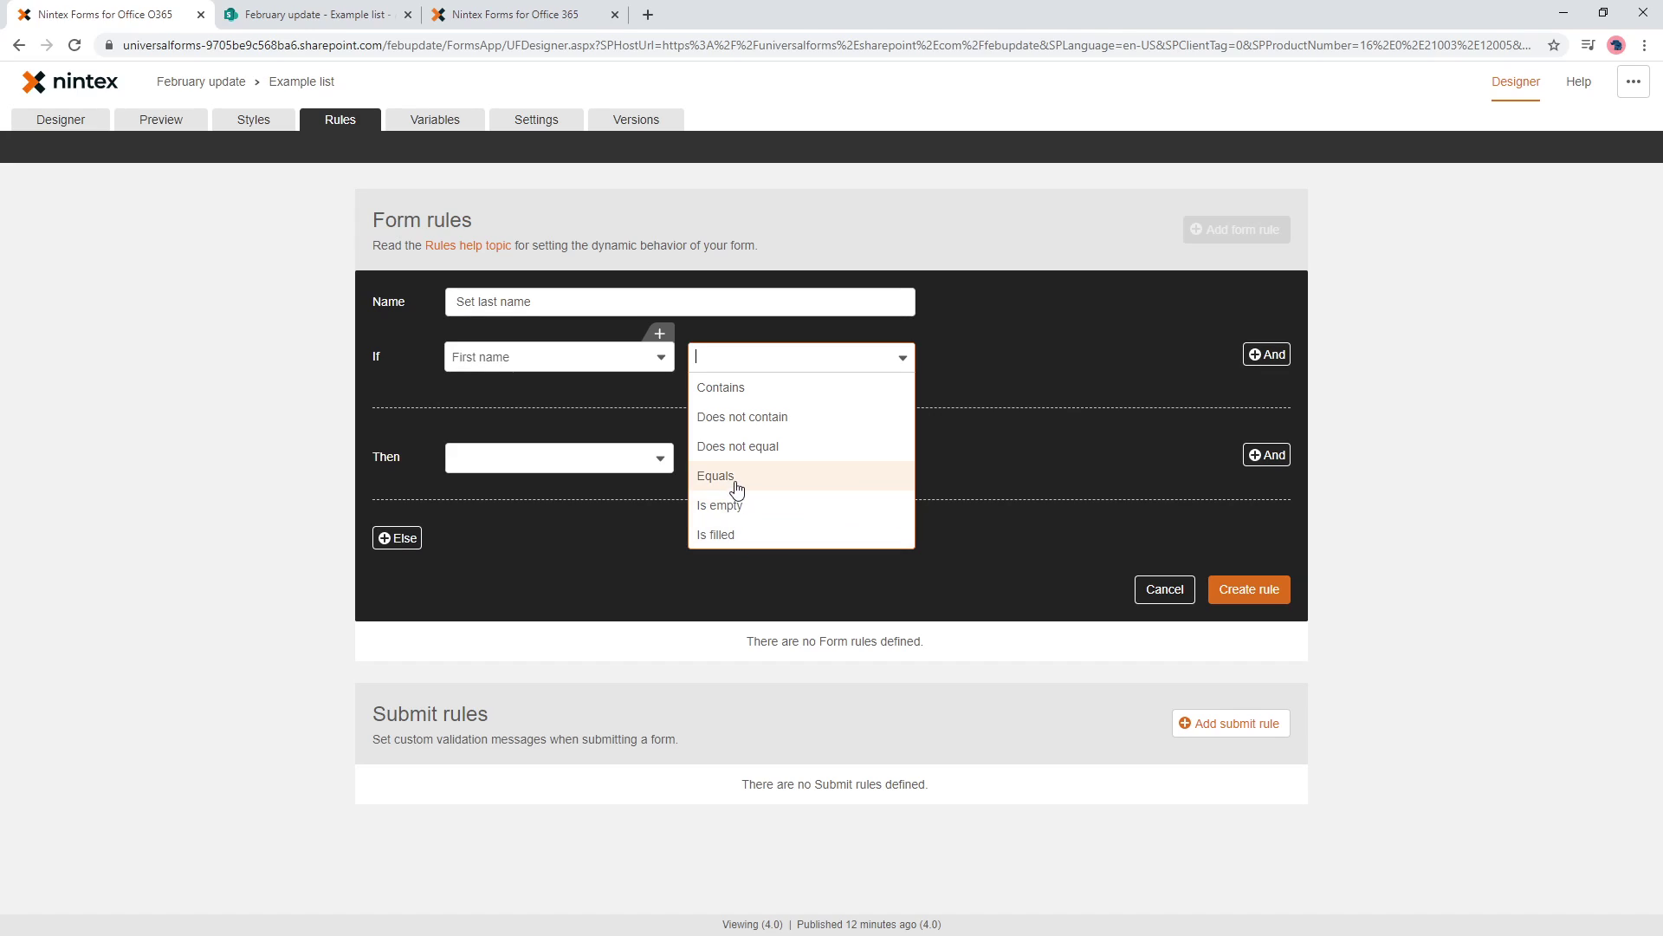
click(756, 476)
click(997, 357)
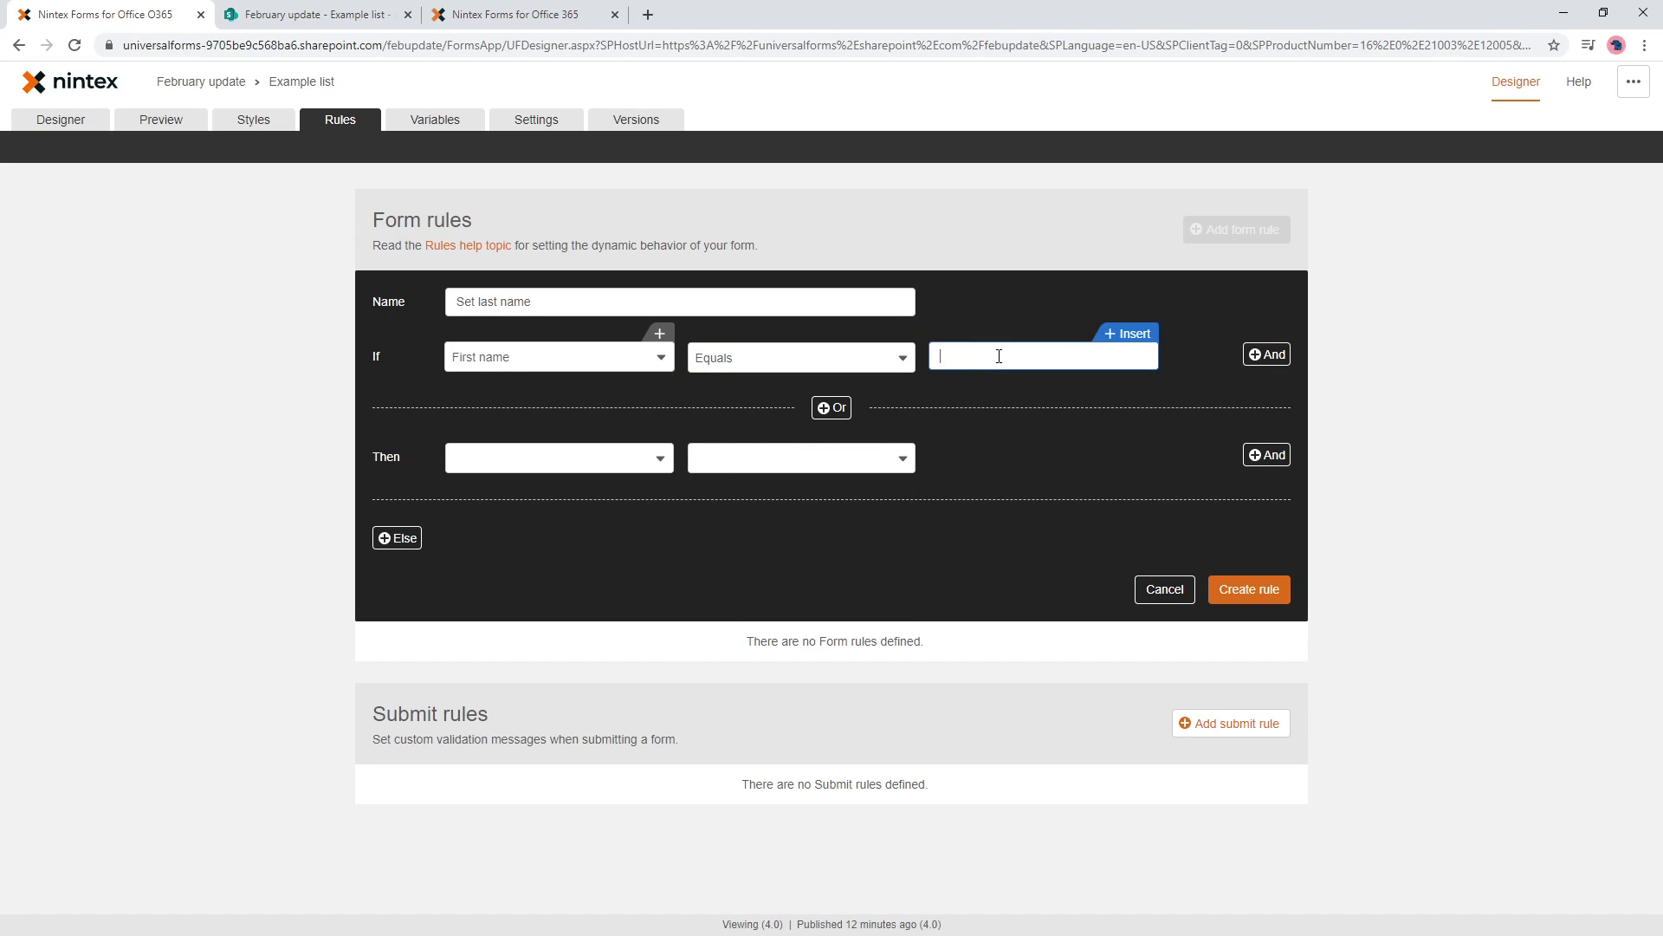
click(581, 457)
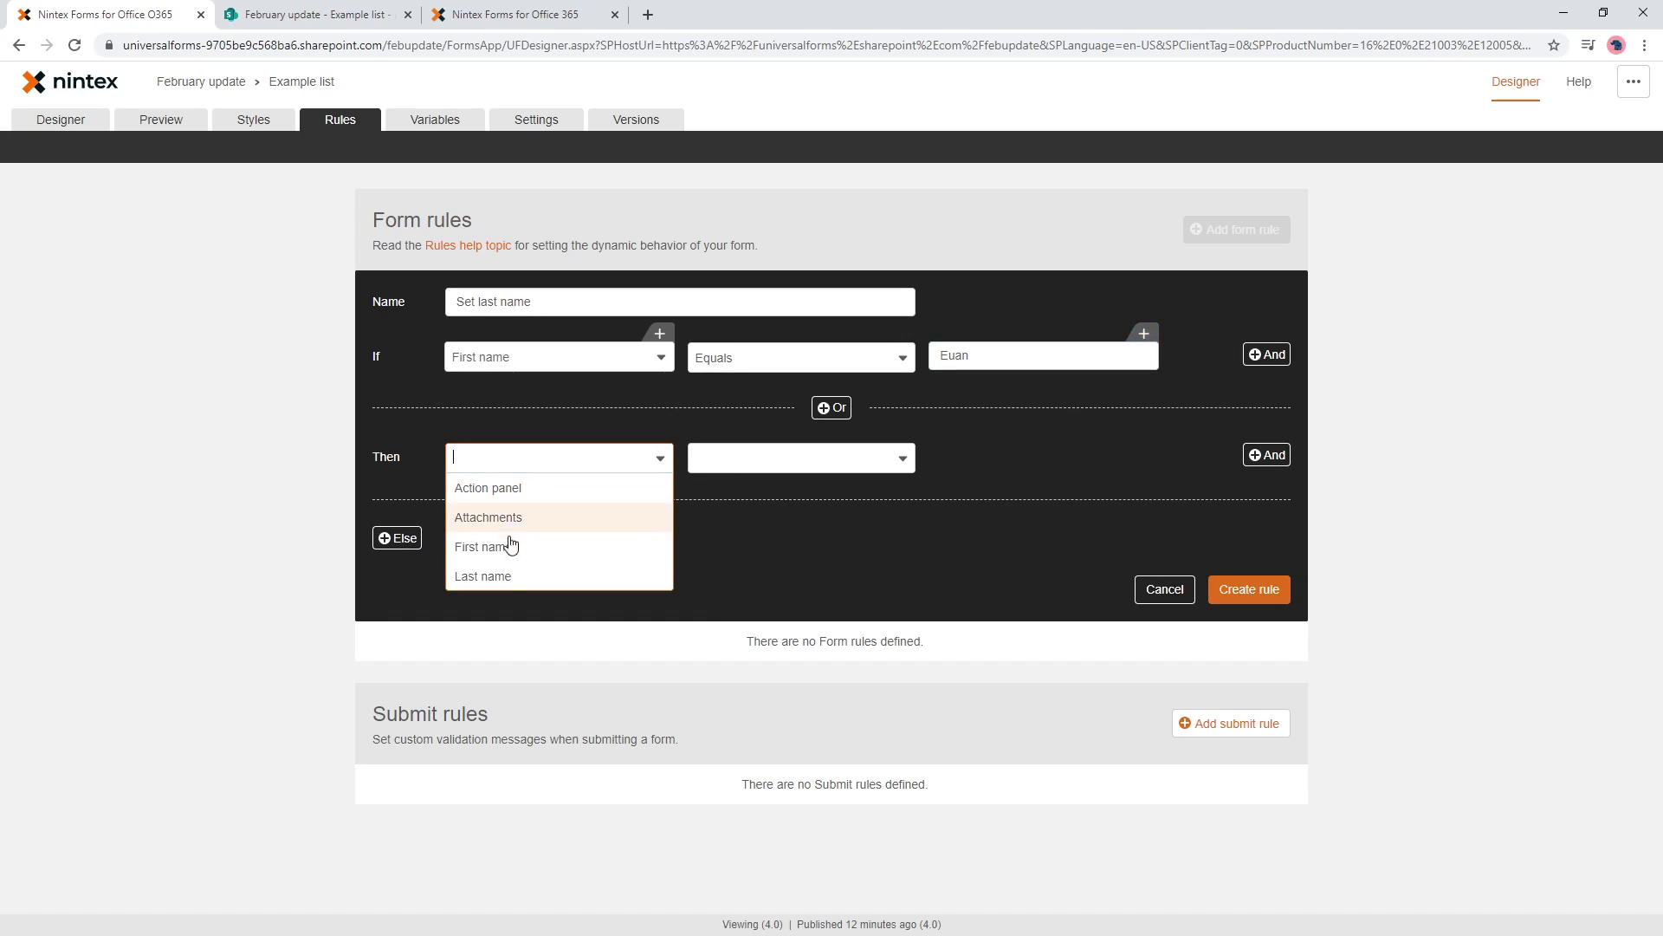
click(569, 574)
click(787, 461)
scroll(740, 664, down, 2)
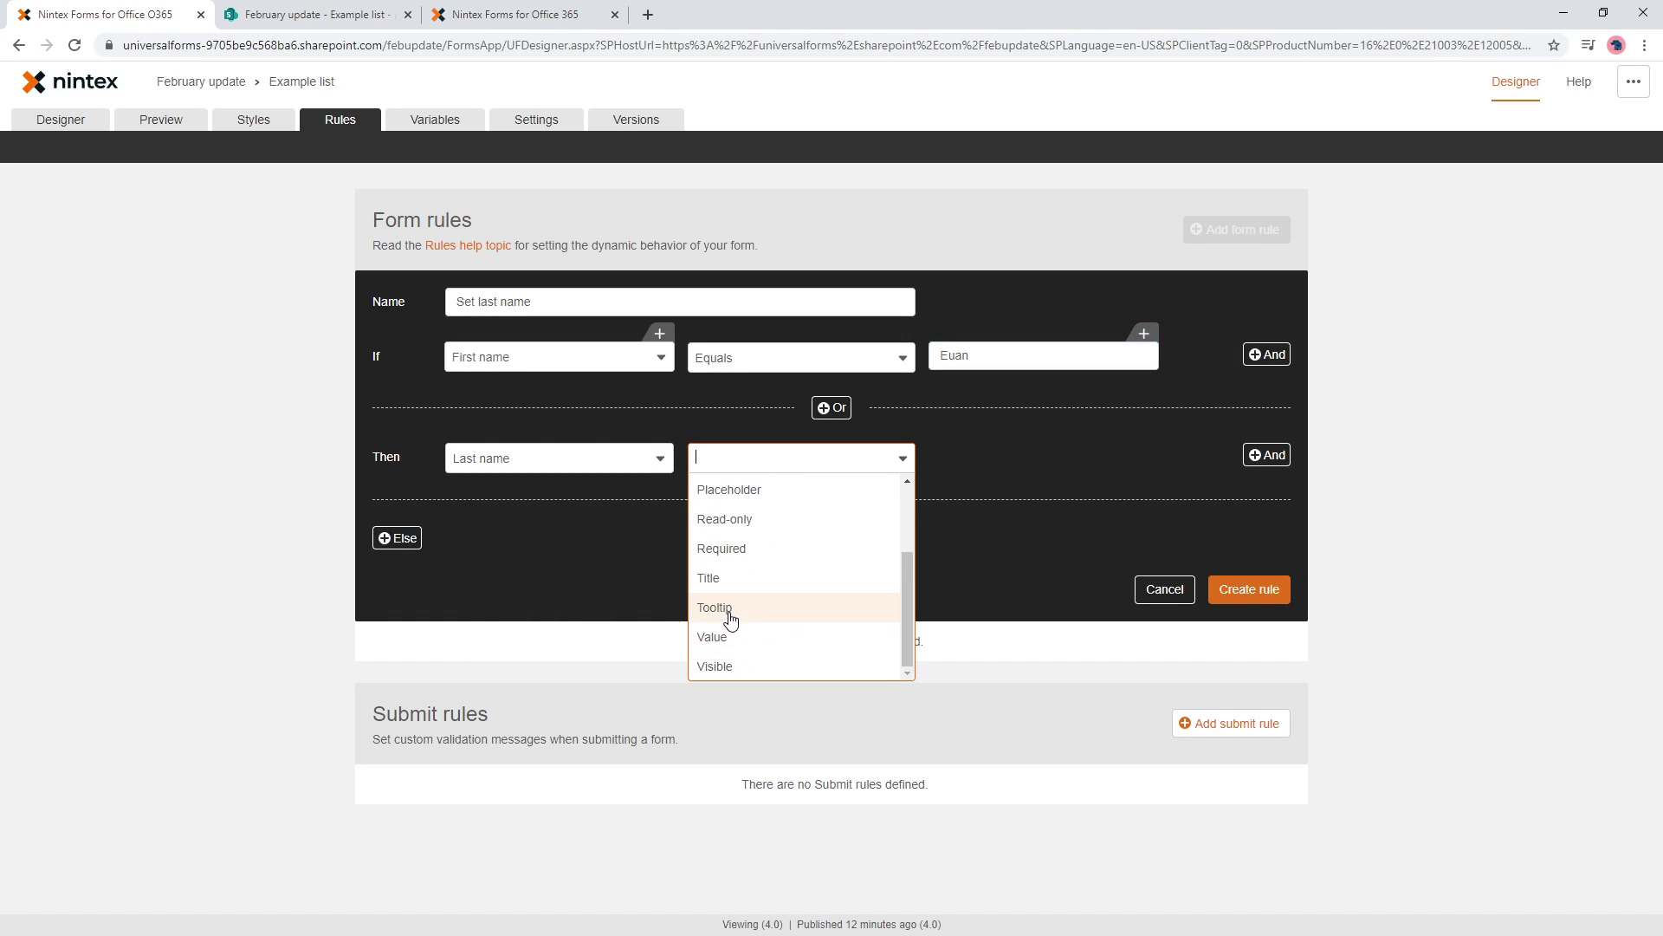
click(732, 635)
click(973, 452)
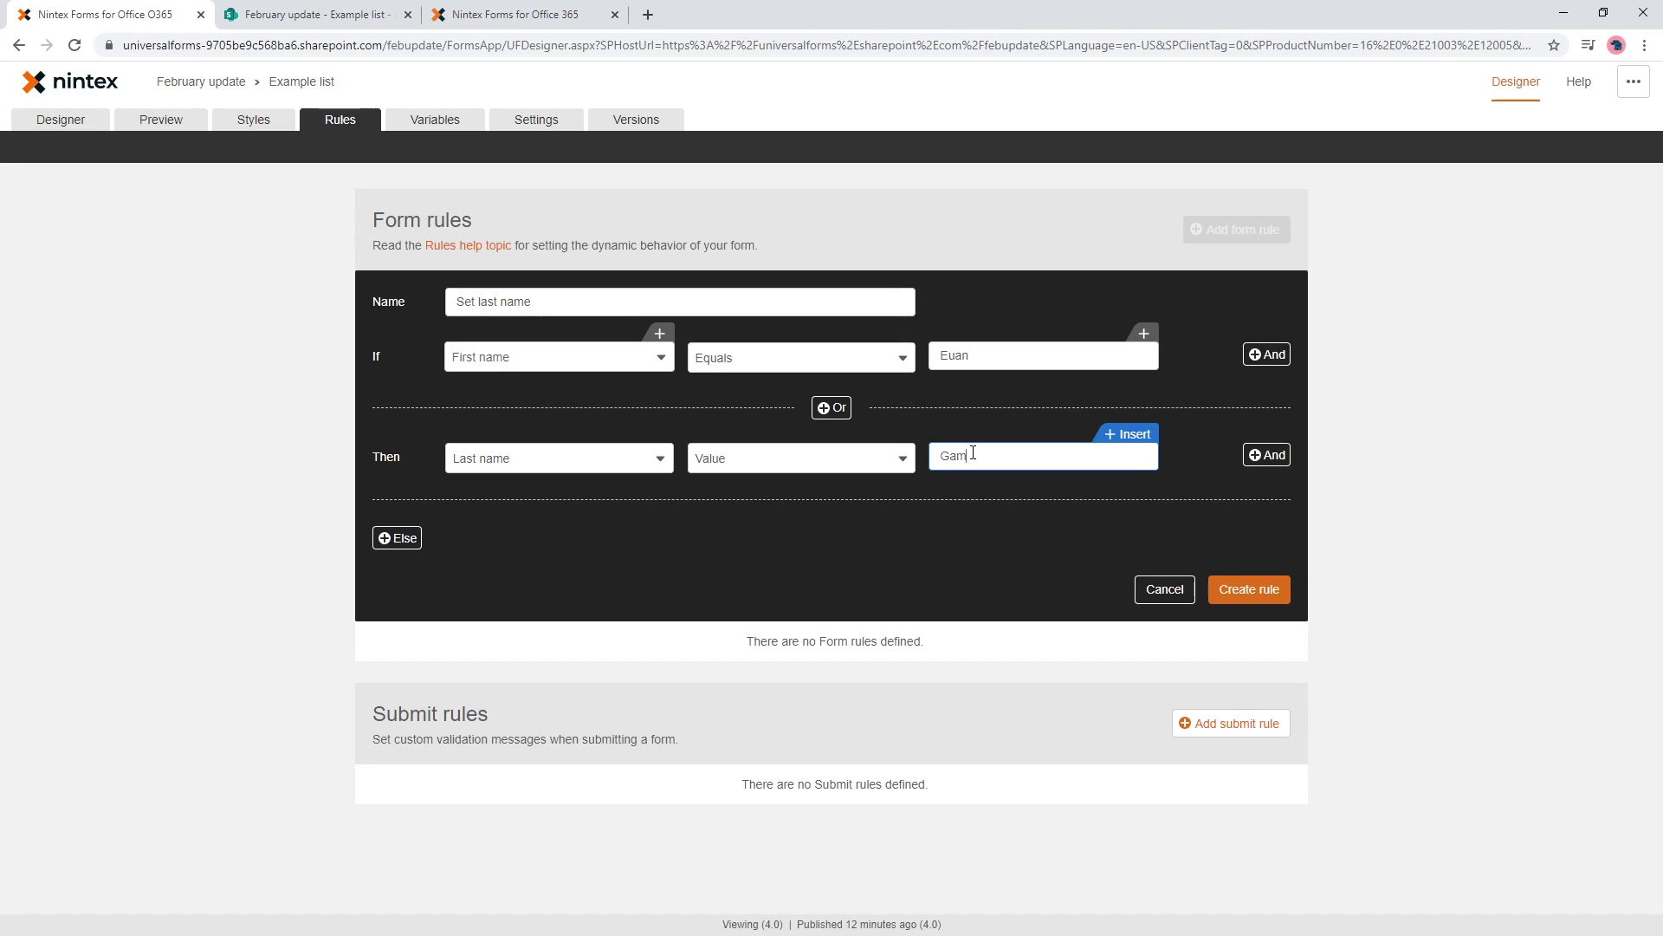
- Add an Otherwise branch that sets the Last name Value, and create the rule
click(404, 541)
click(505, 542)
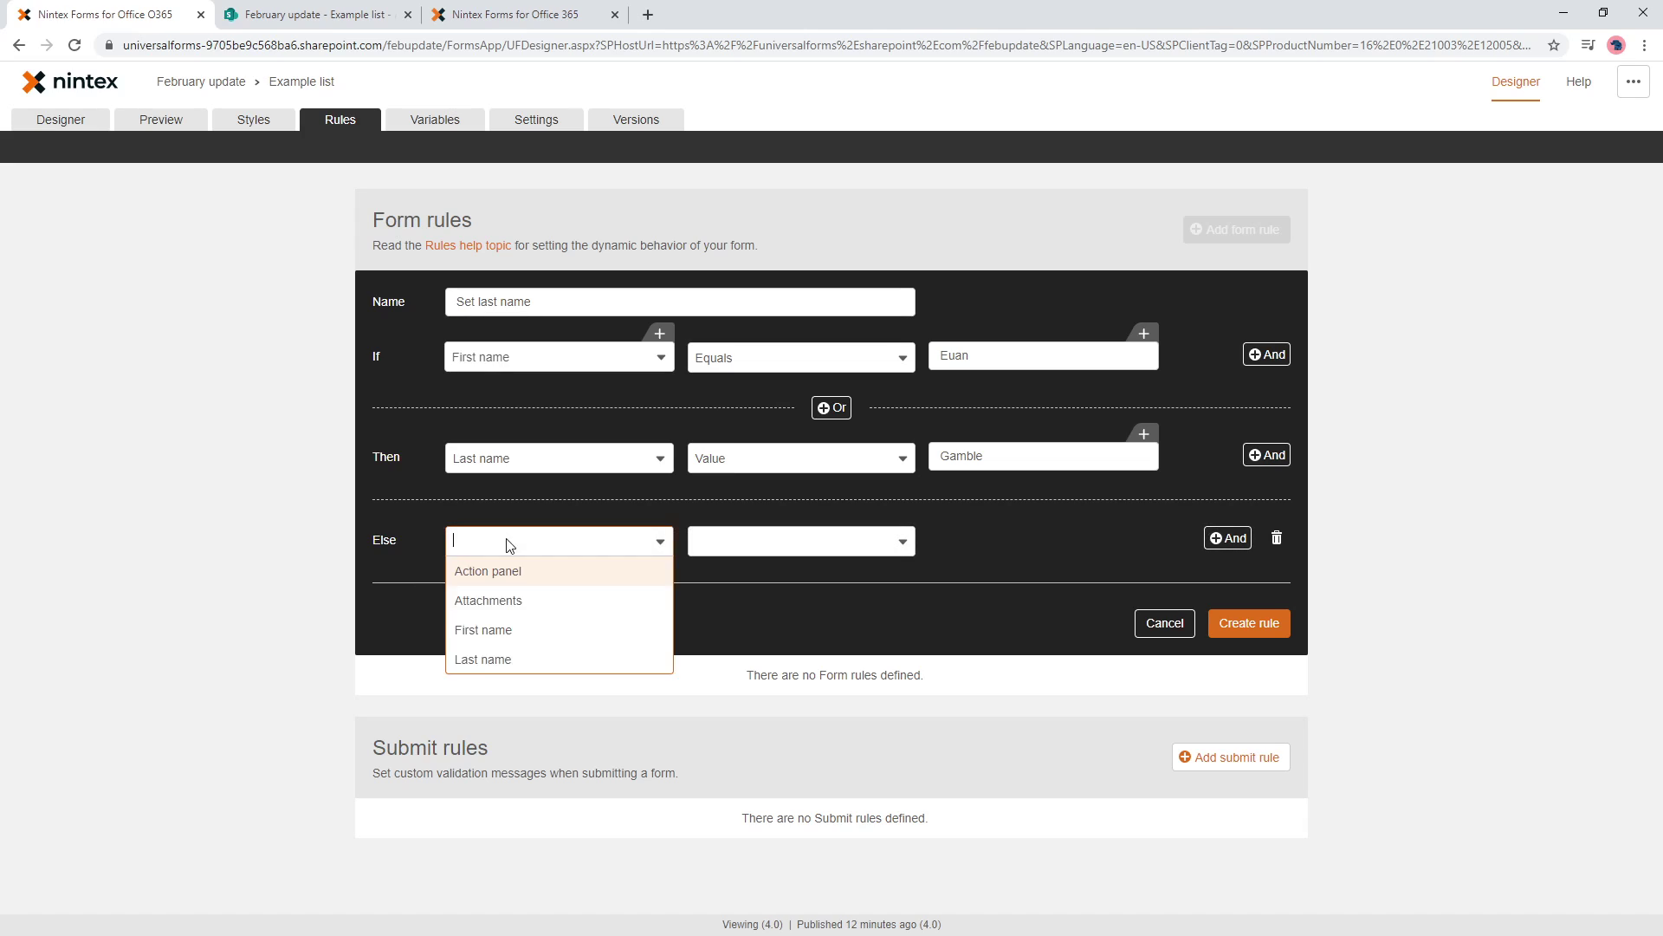
click(513, 657)
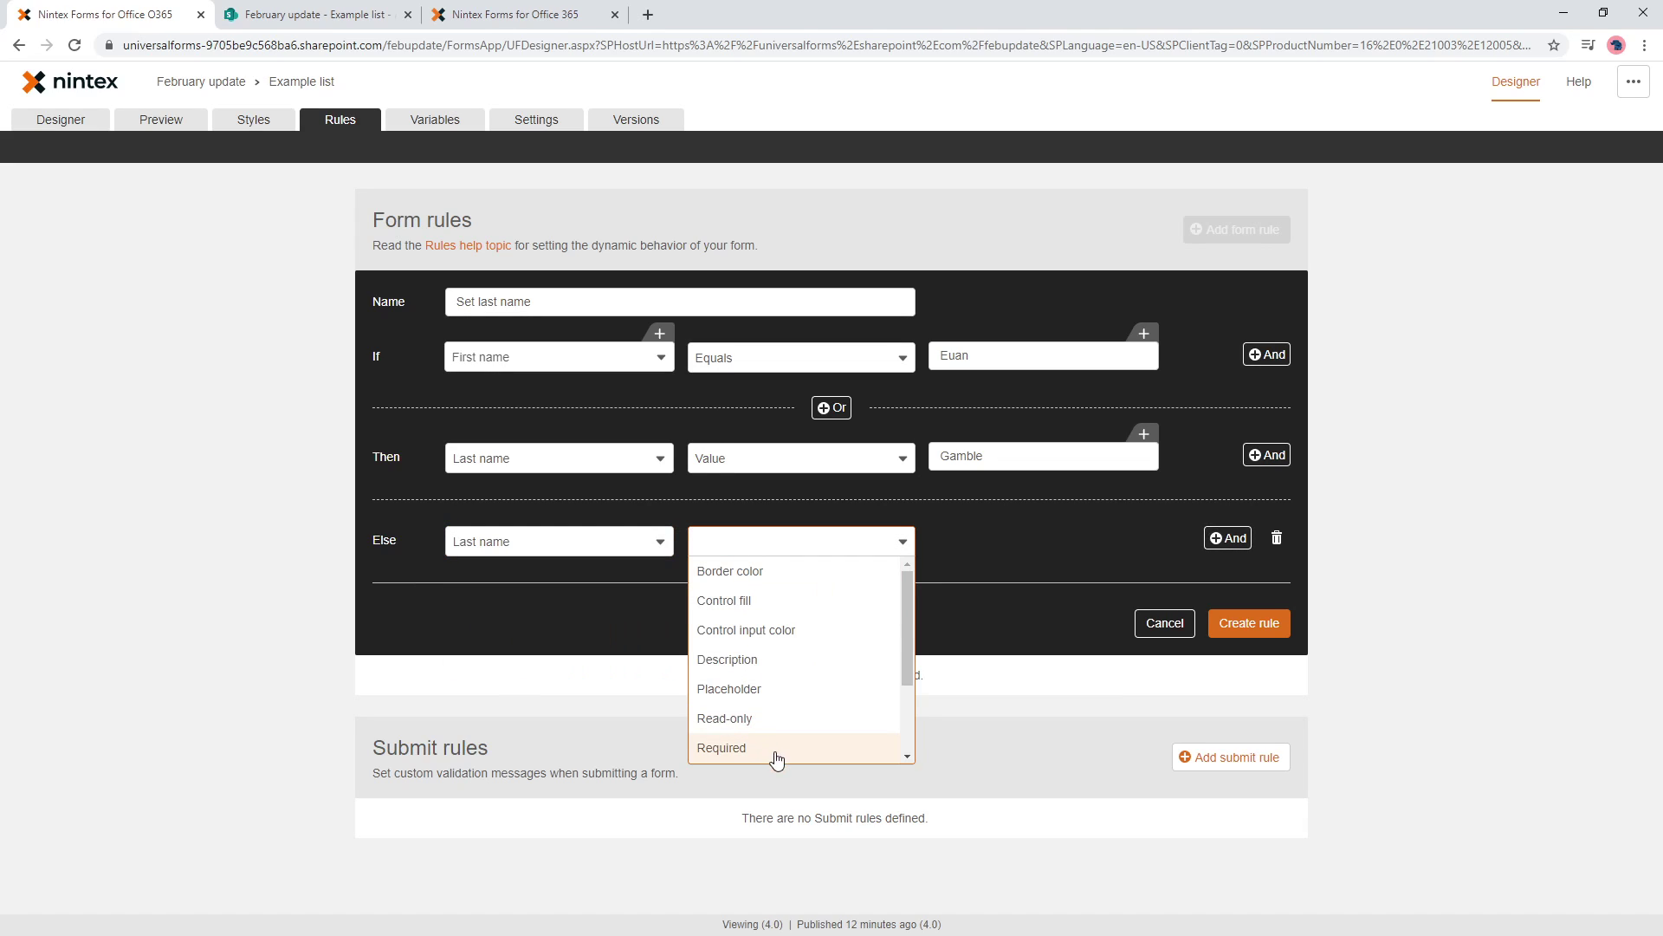
scroll(772, 745, down, 2)
click(765, 720)
click(1267, 626)
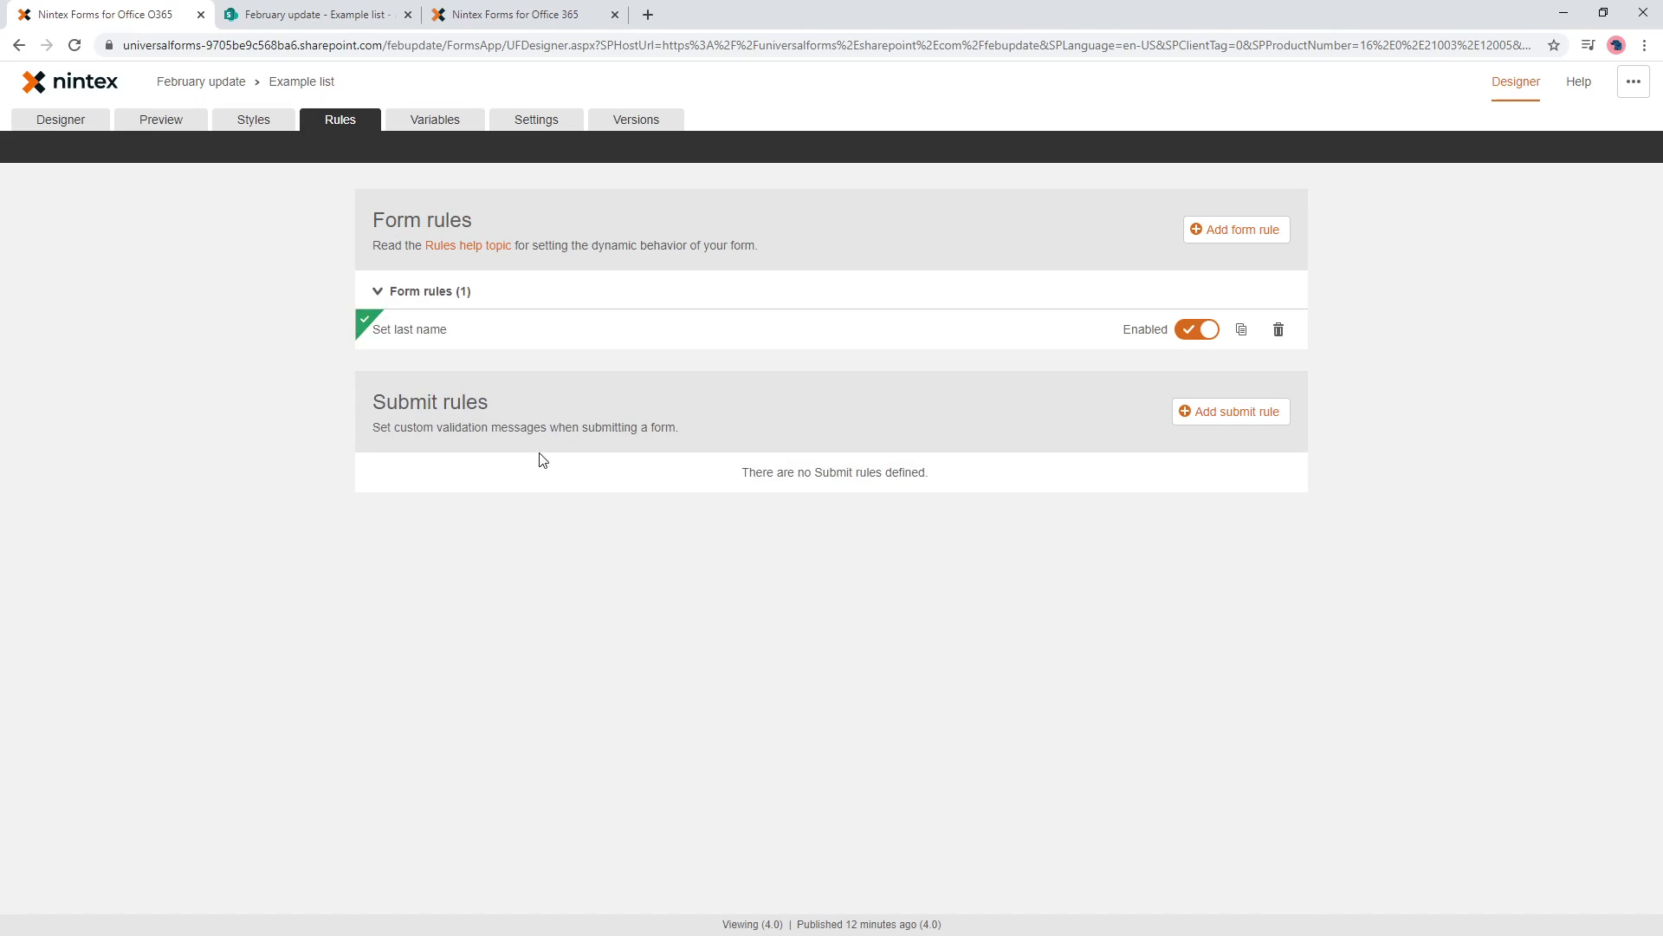
- Publish the updated form, then delete the only item in the Example list
click(67, 122)
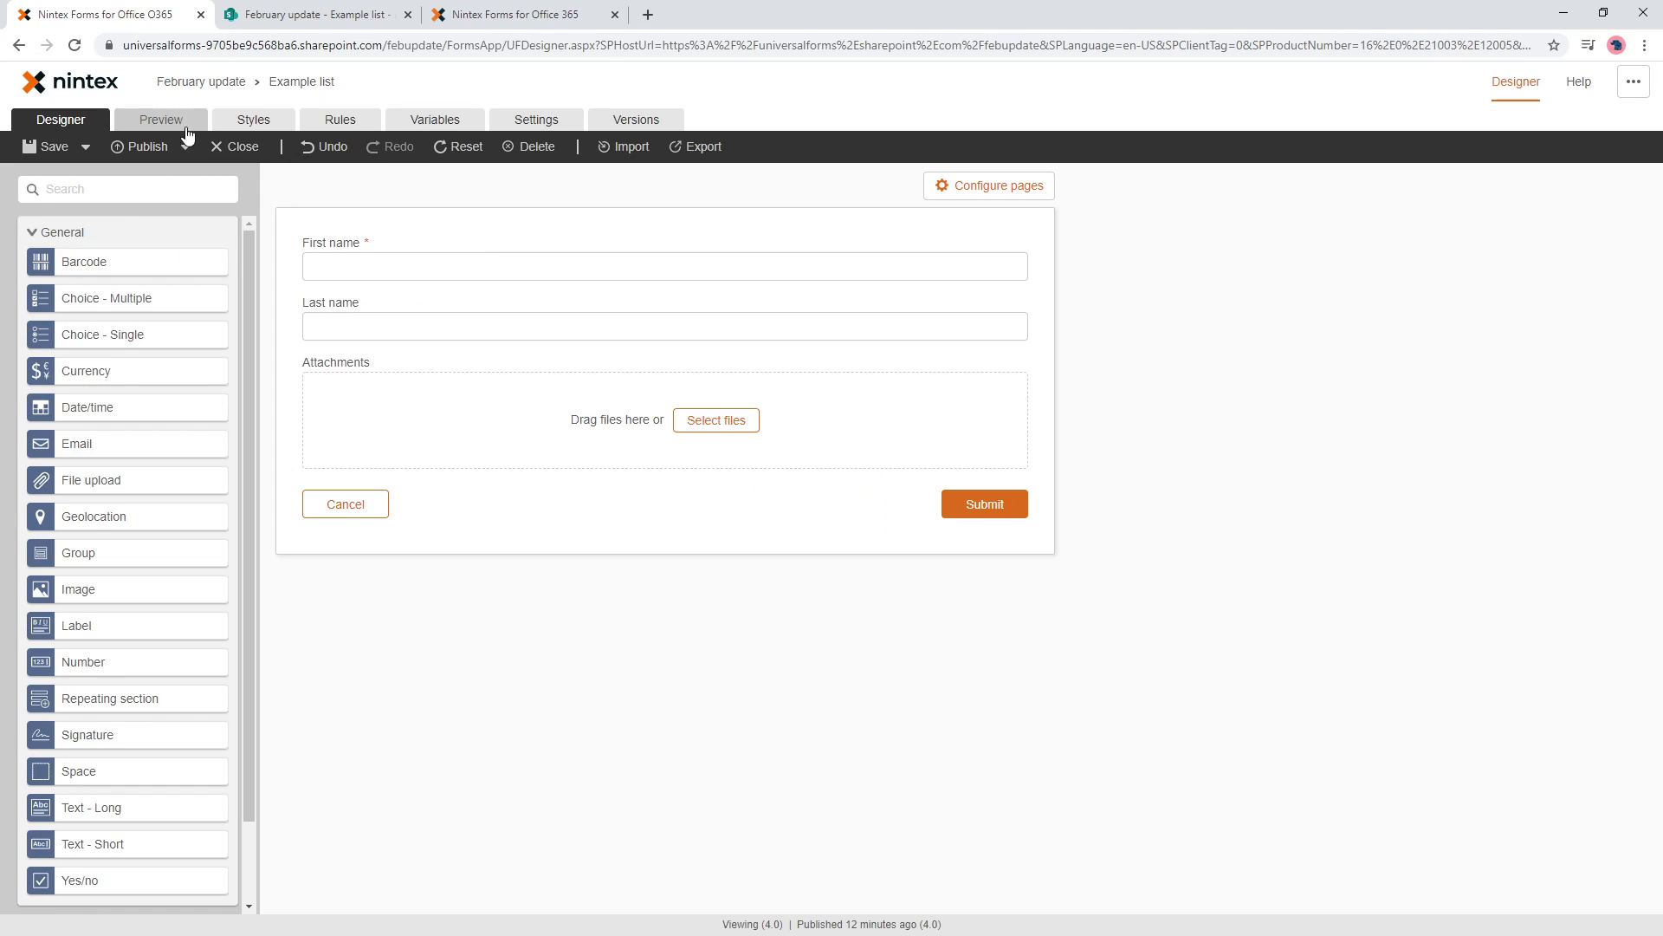
click(162, 147)
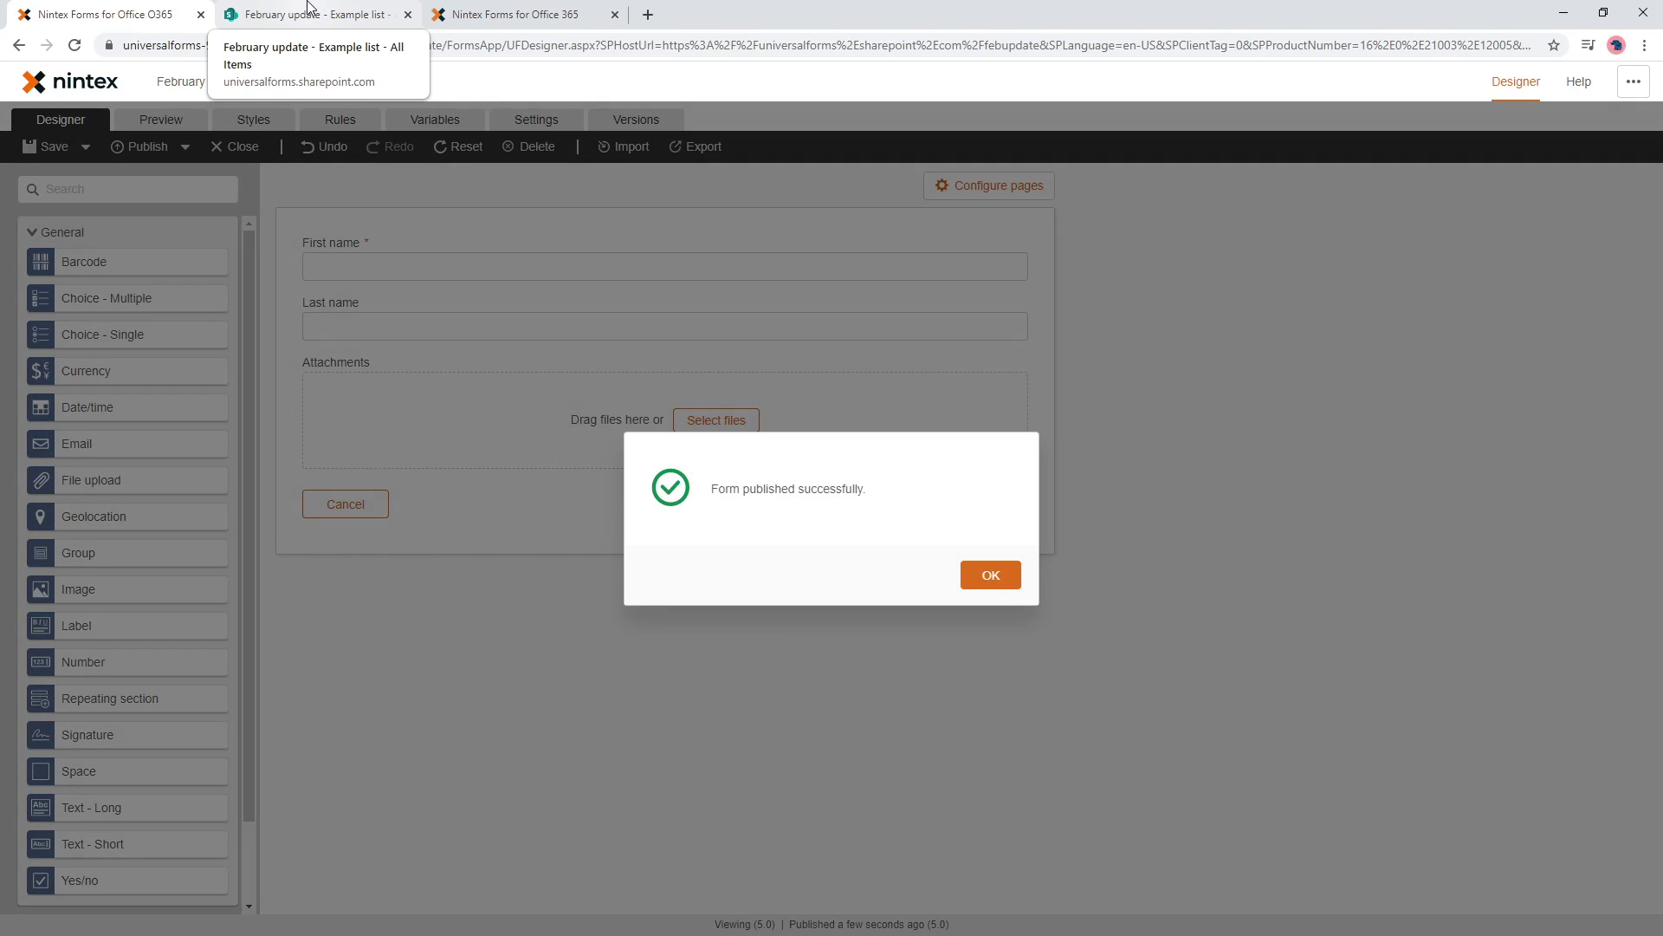
click(309, 7)
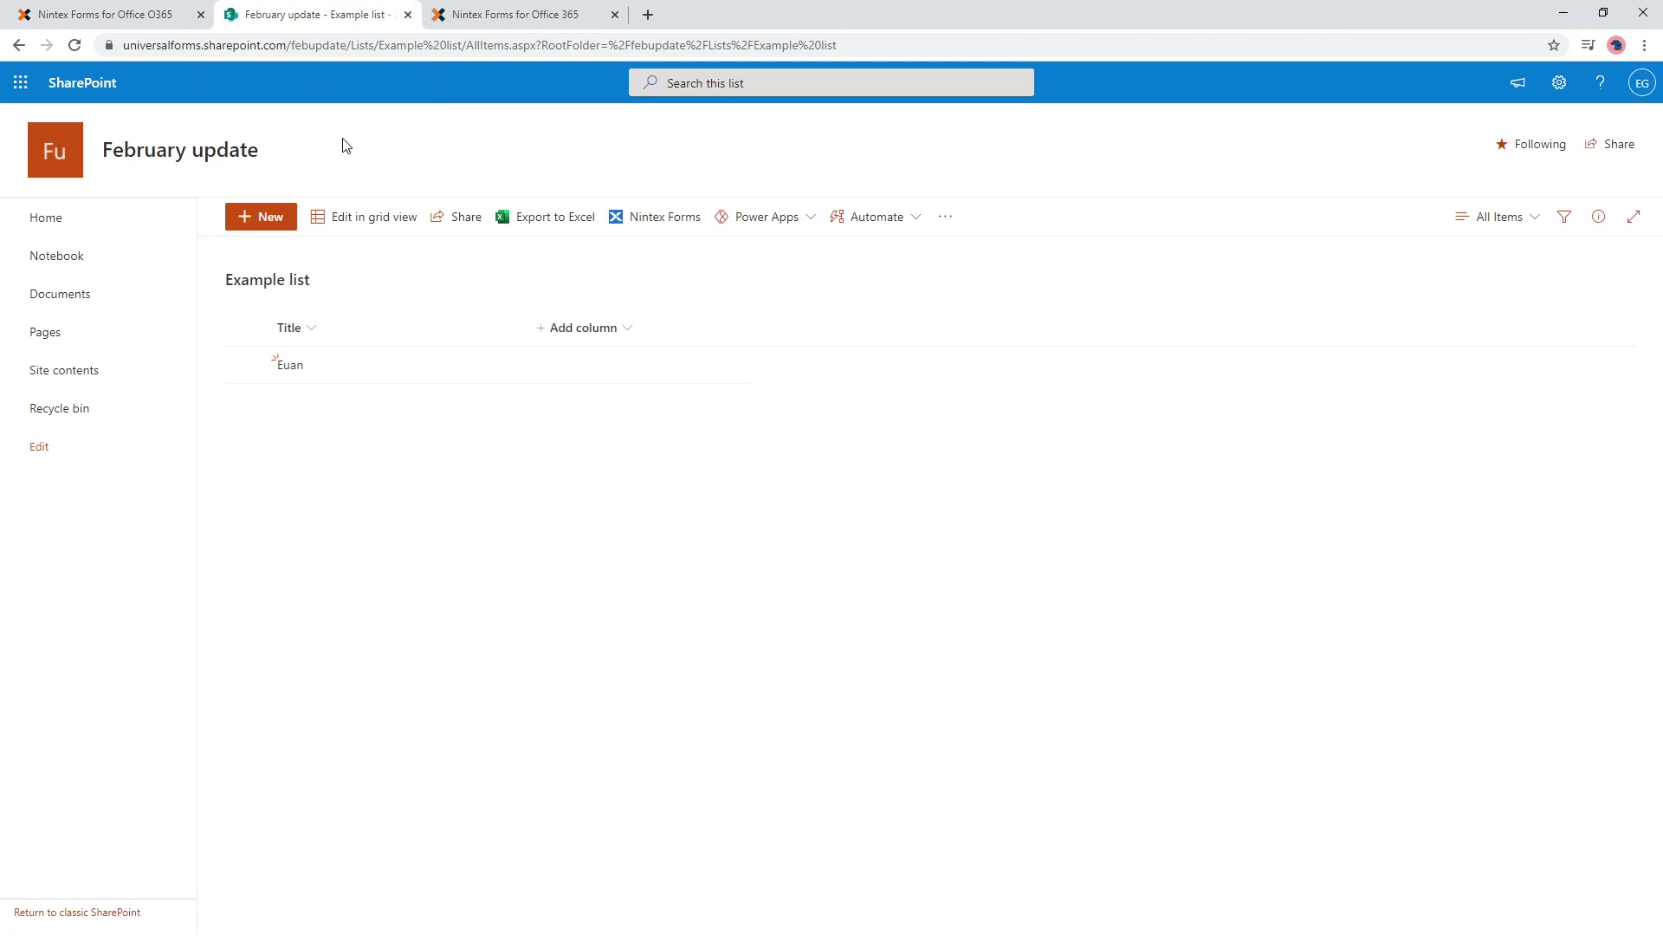
click(284, 374)
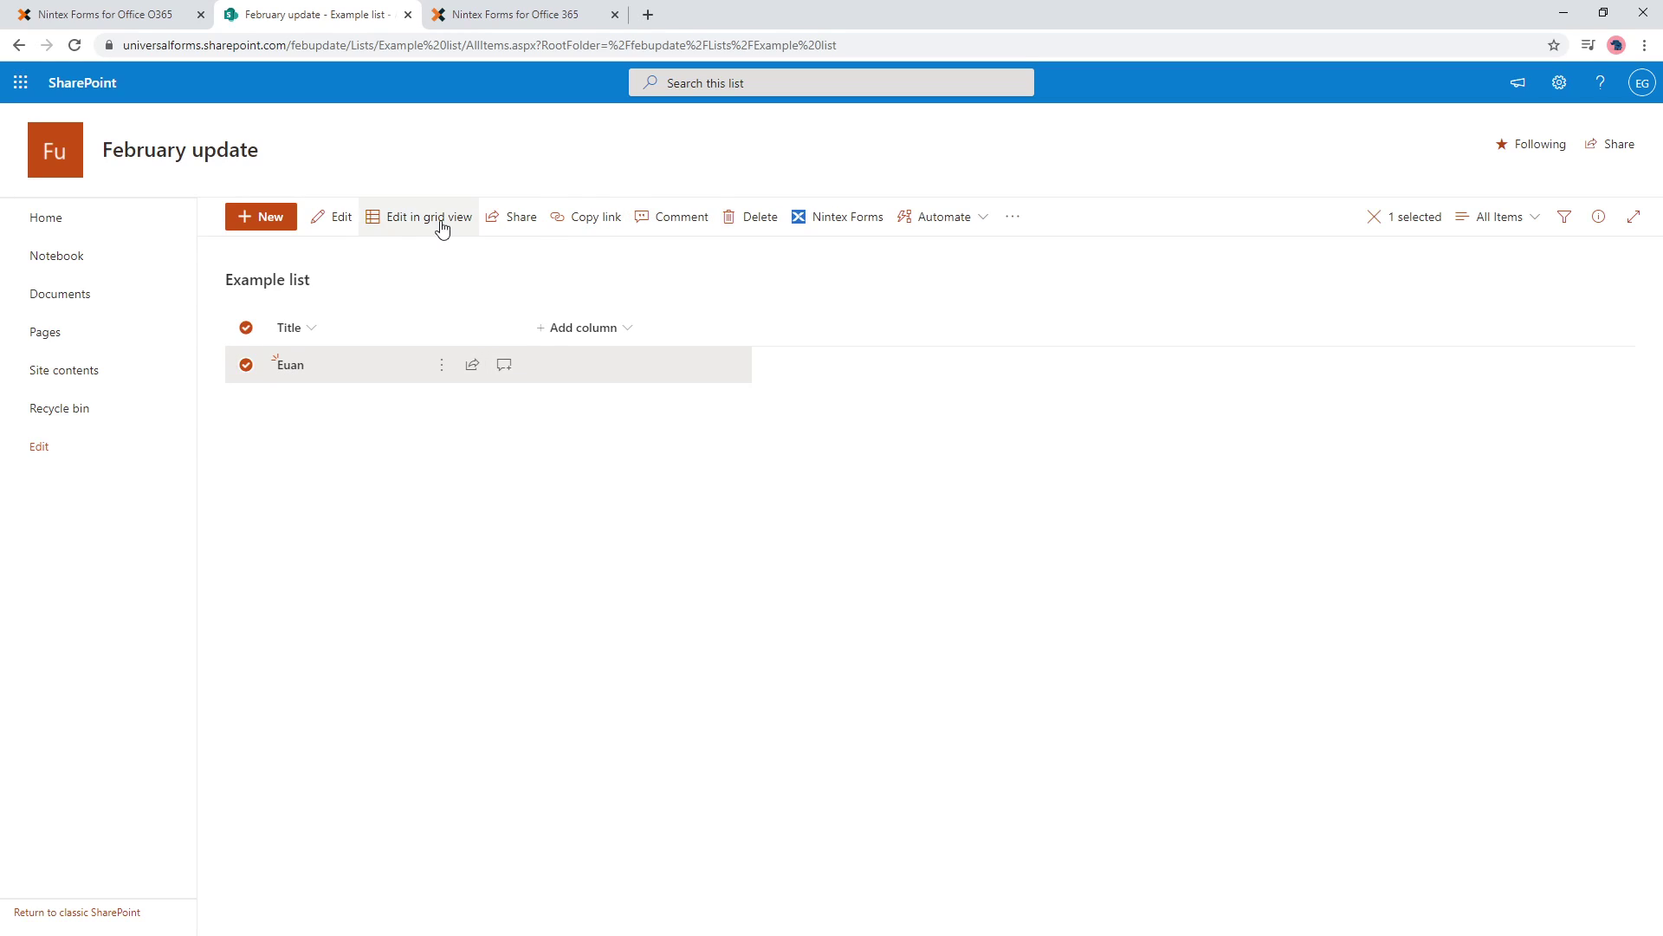
click(752, 221)
click(837, 546)
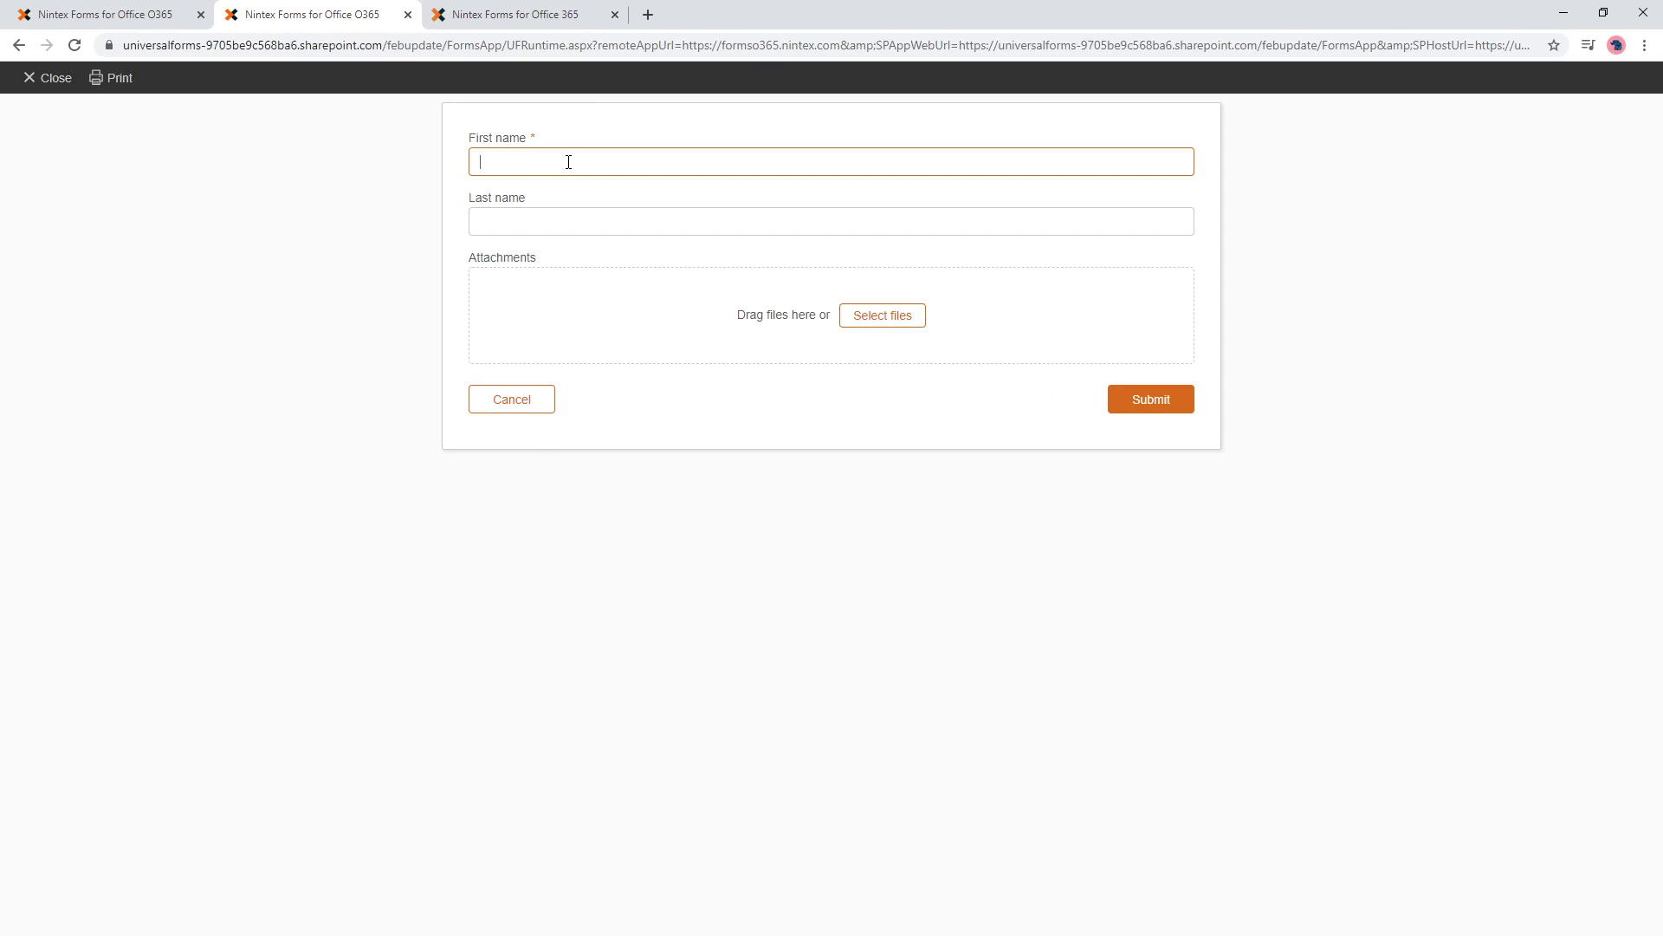
key(Tab)
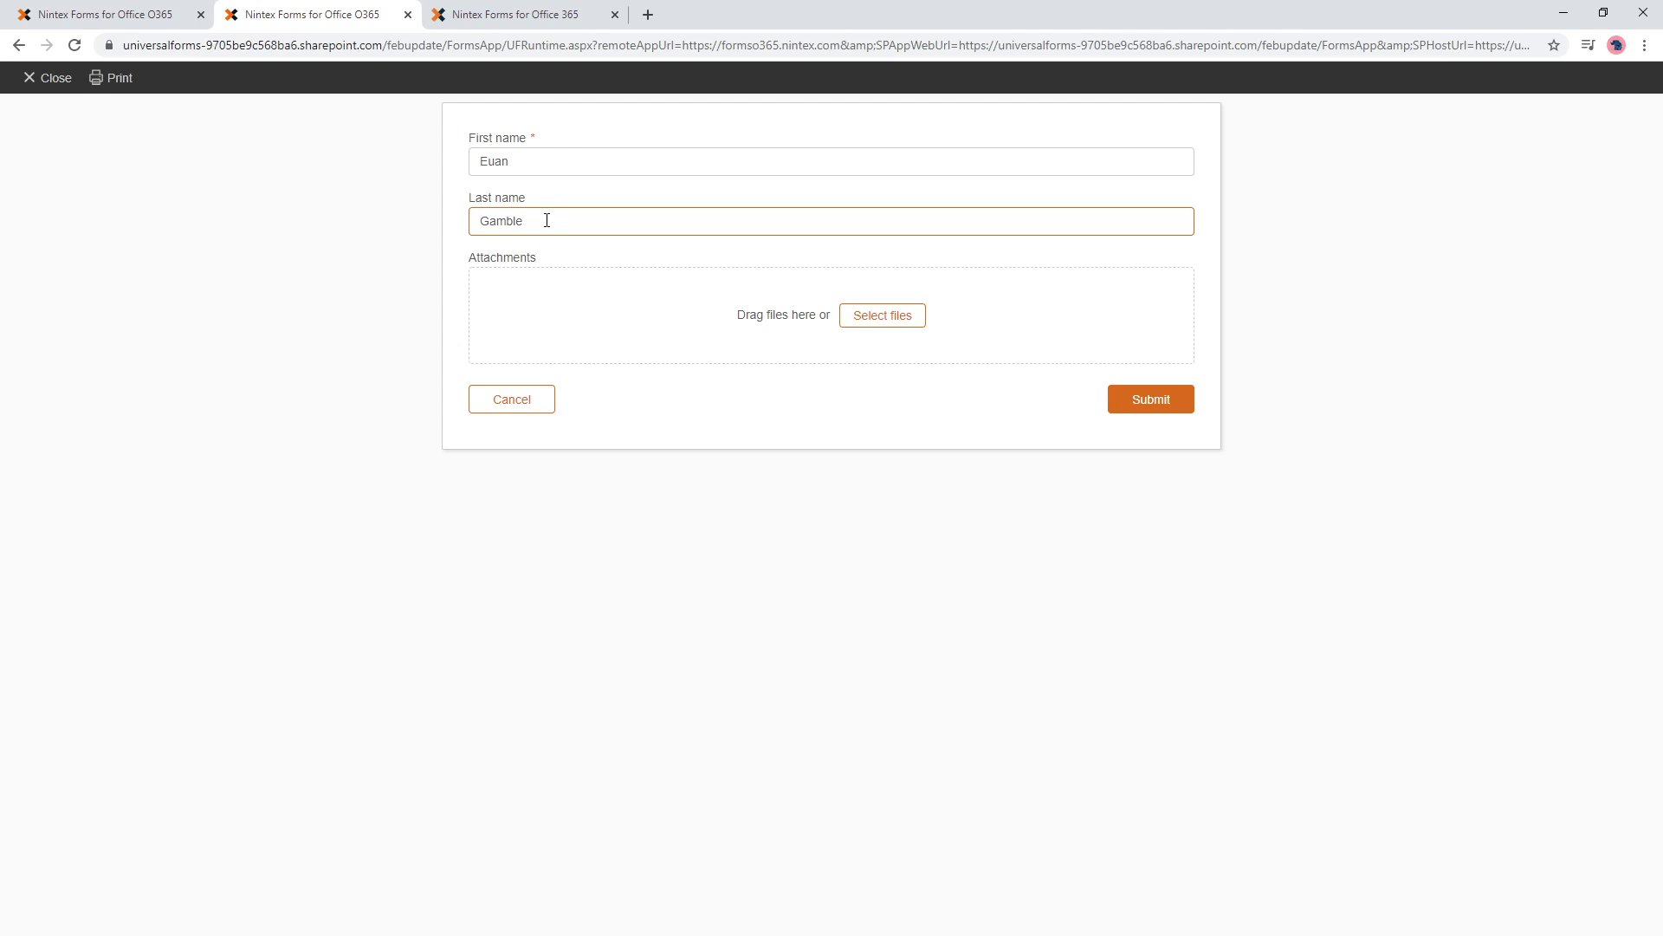
drag(546, 219, 478, 219)
key(BackSpace)
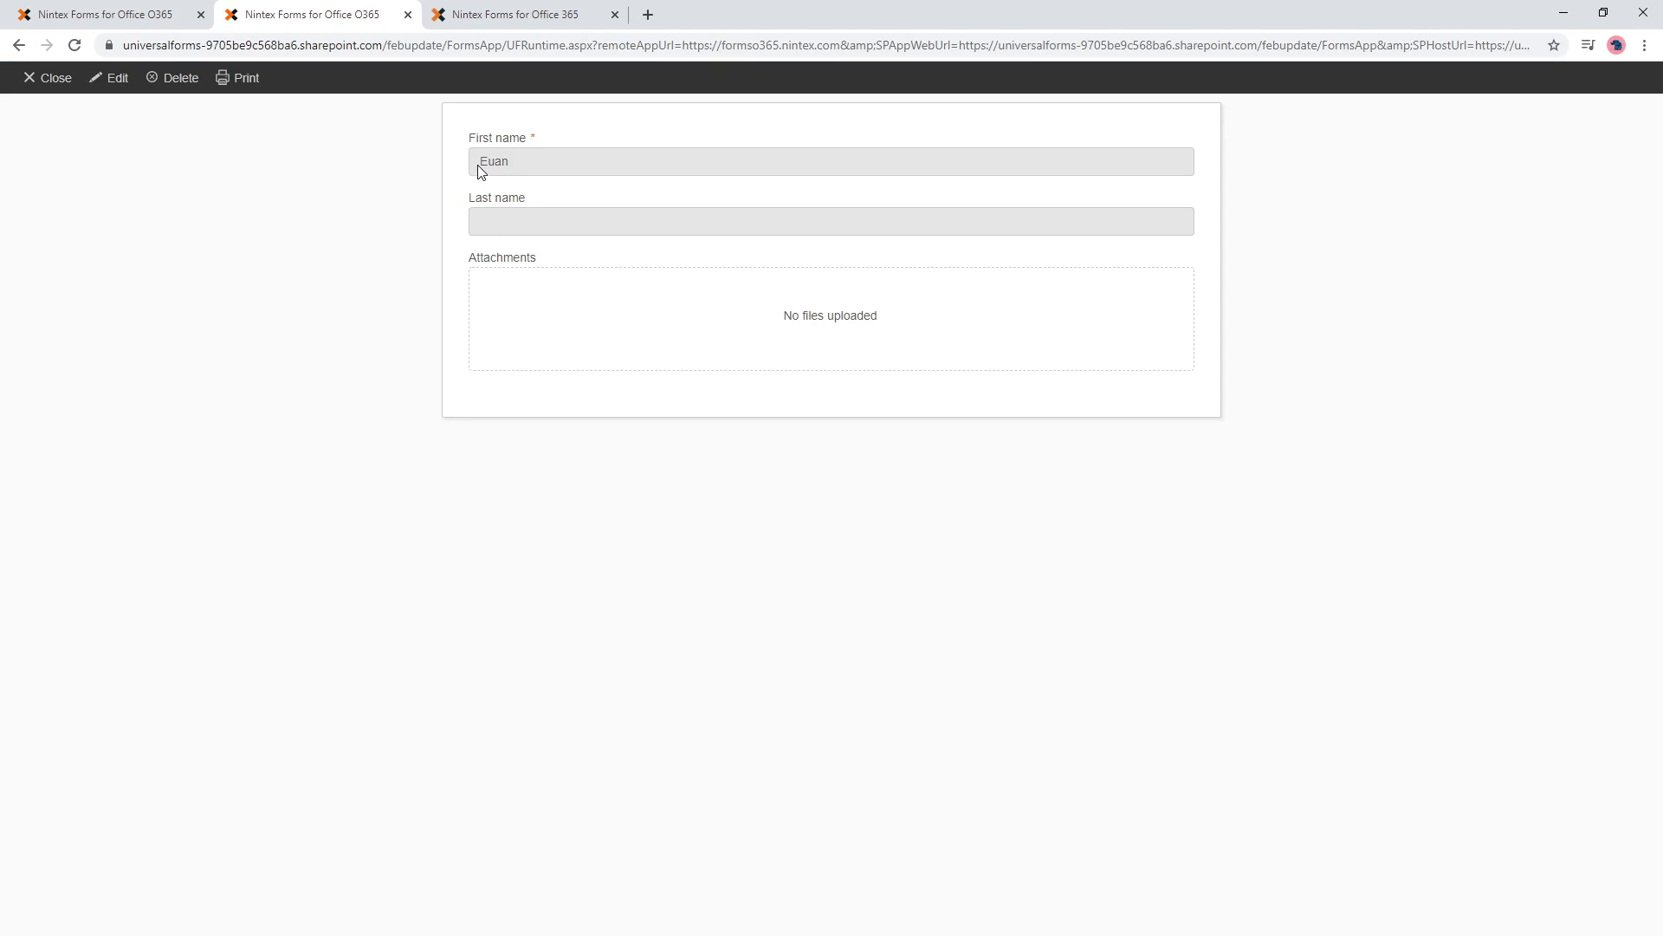
- Put the saved item into edit mode and retype 'Euan' in First name to trigger the rule
click(483, 171)
click(117, 78)
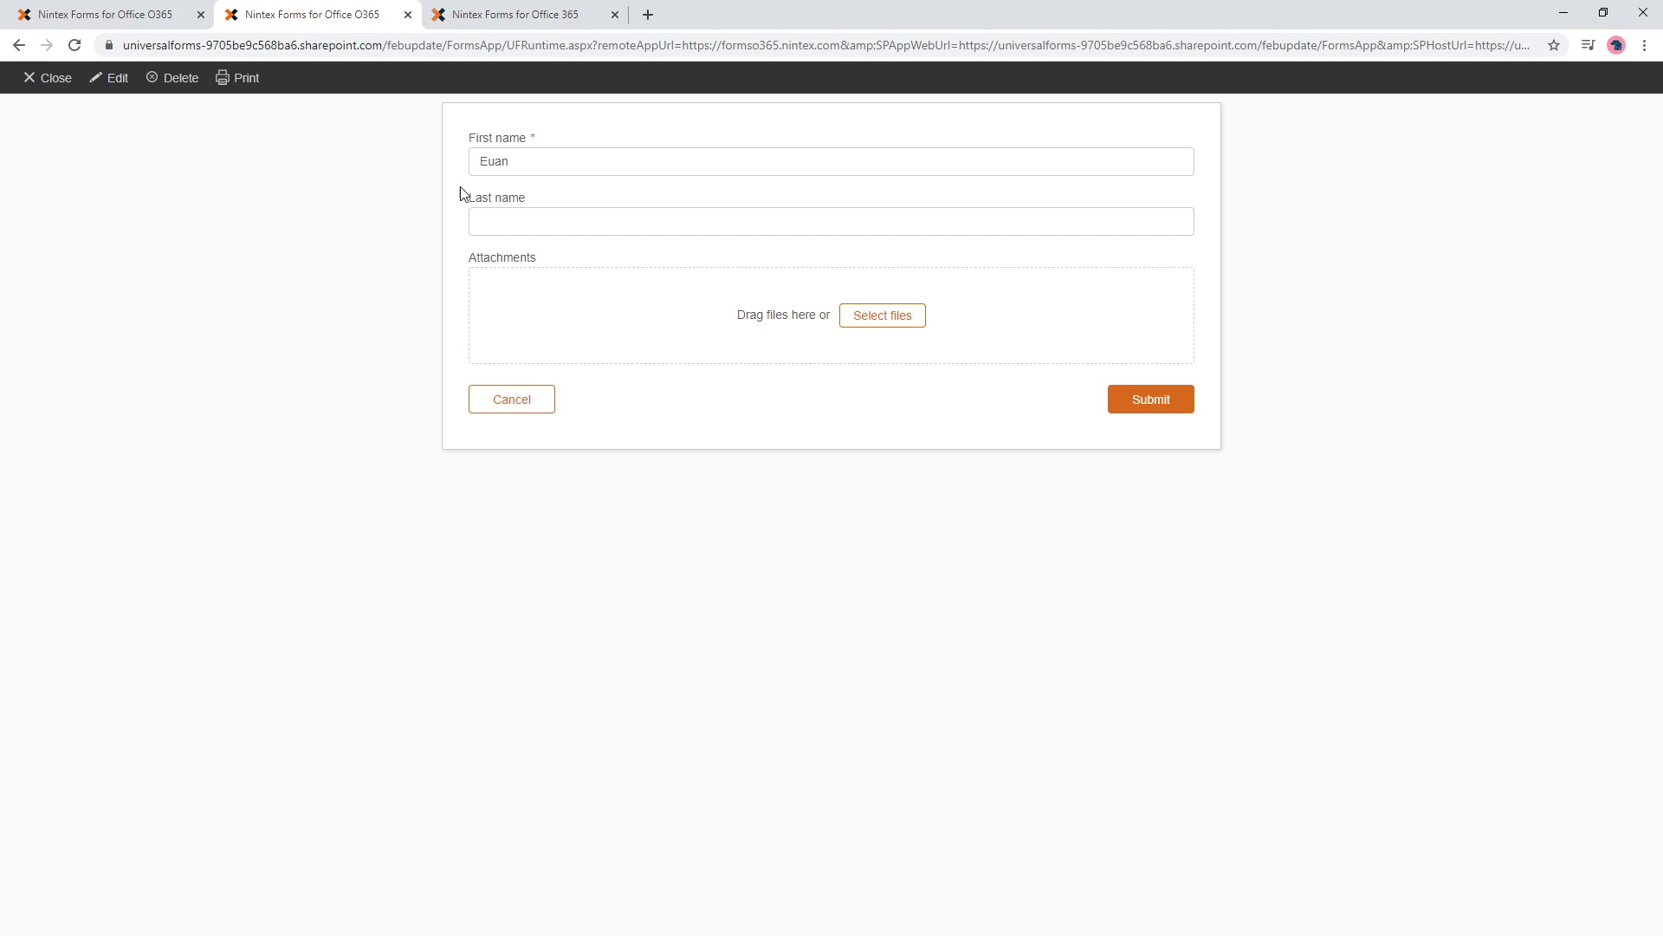
click(579, 161)
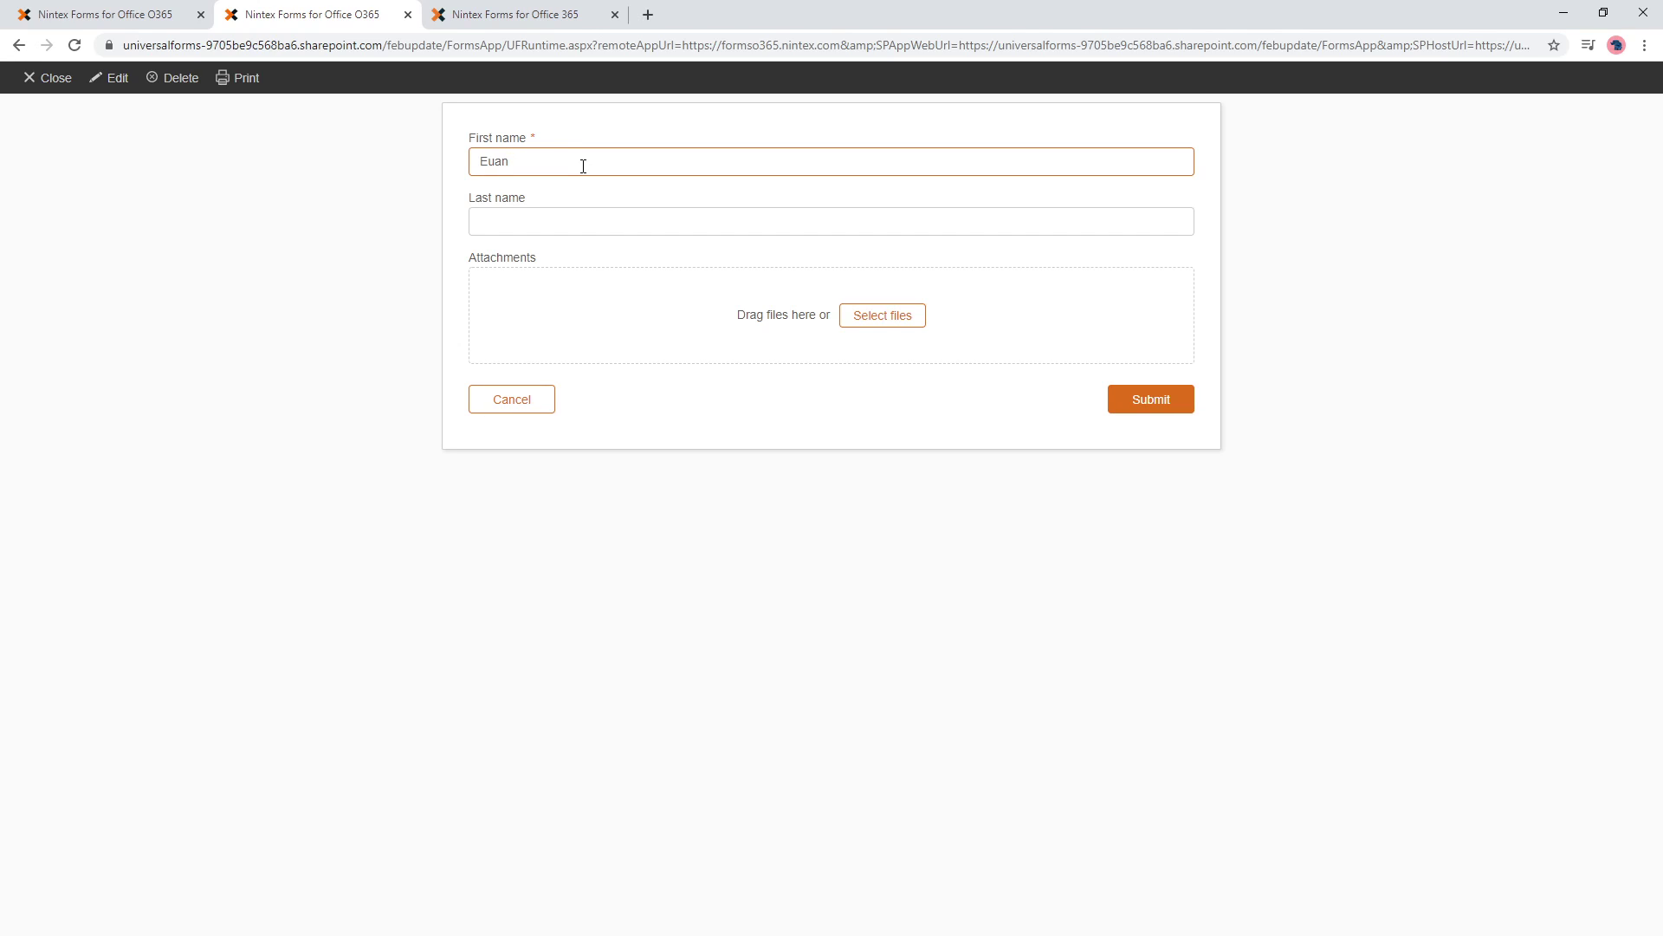
key(Tab)
drag(532, 156, 464, 159)
text(Euan)
key(Tab)
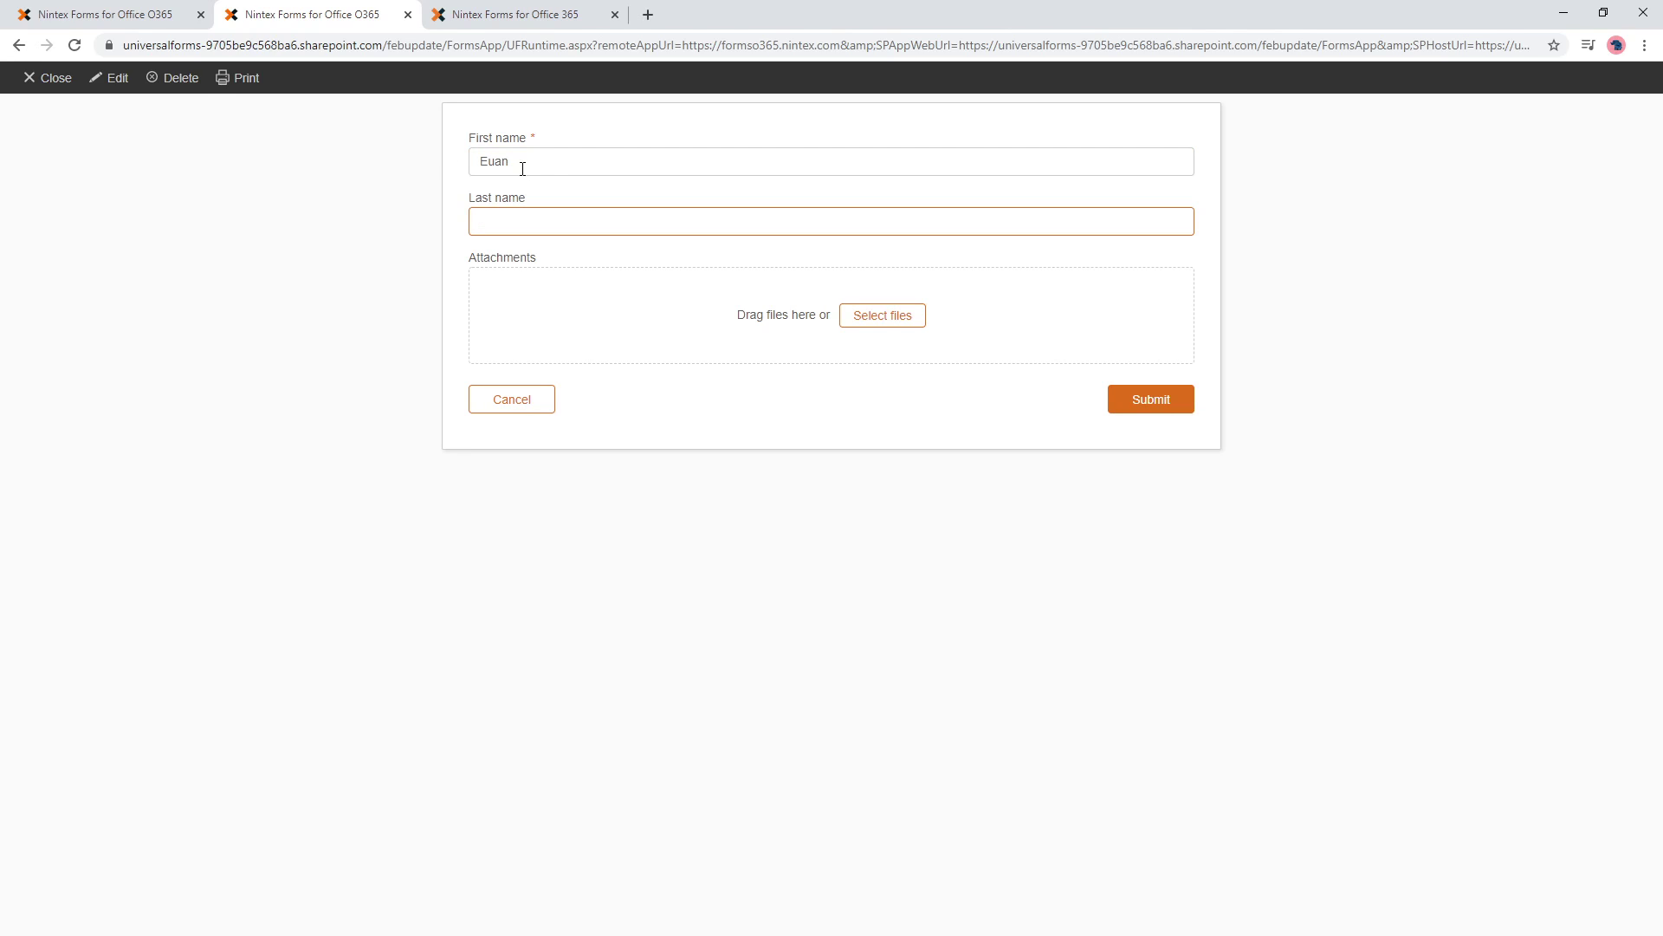
click(552, 161)
key(ctrl+a)
key(BackSpace)
key(Tab)
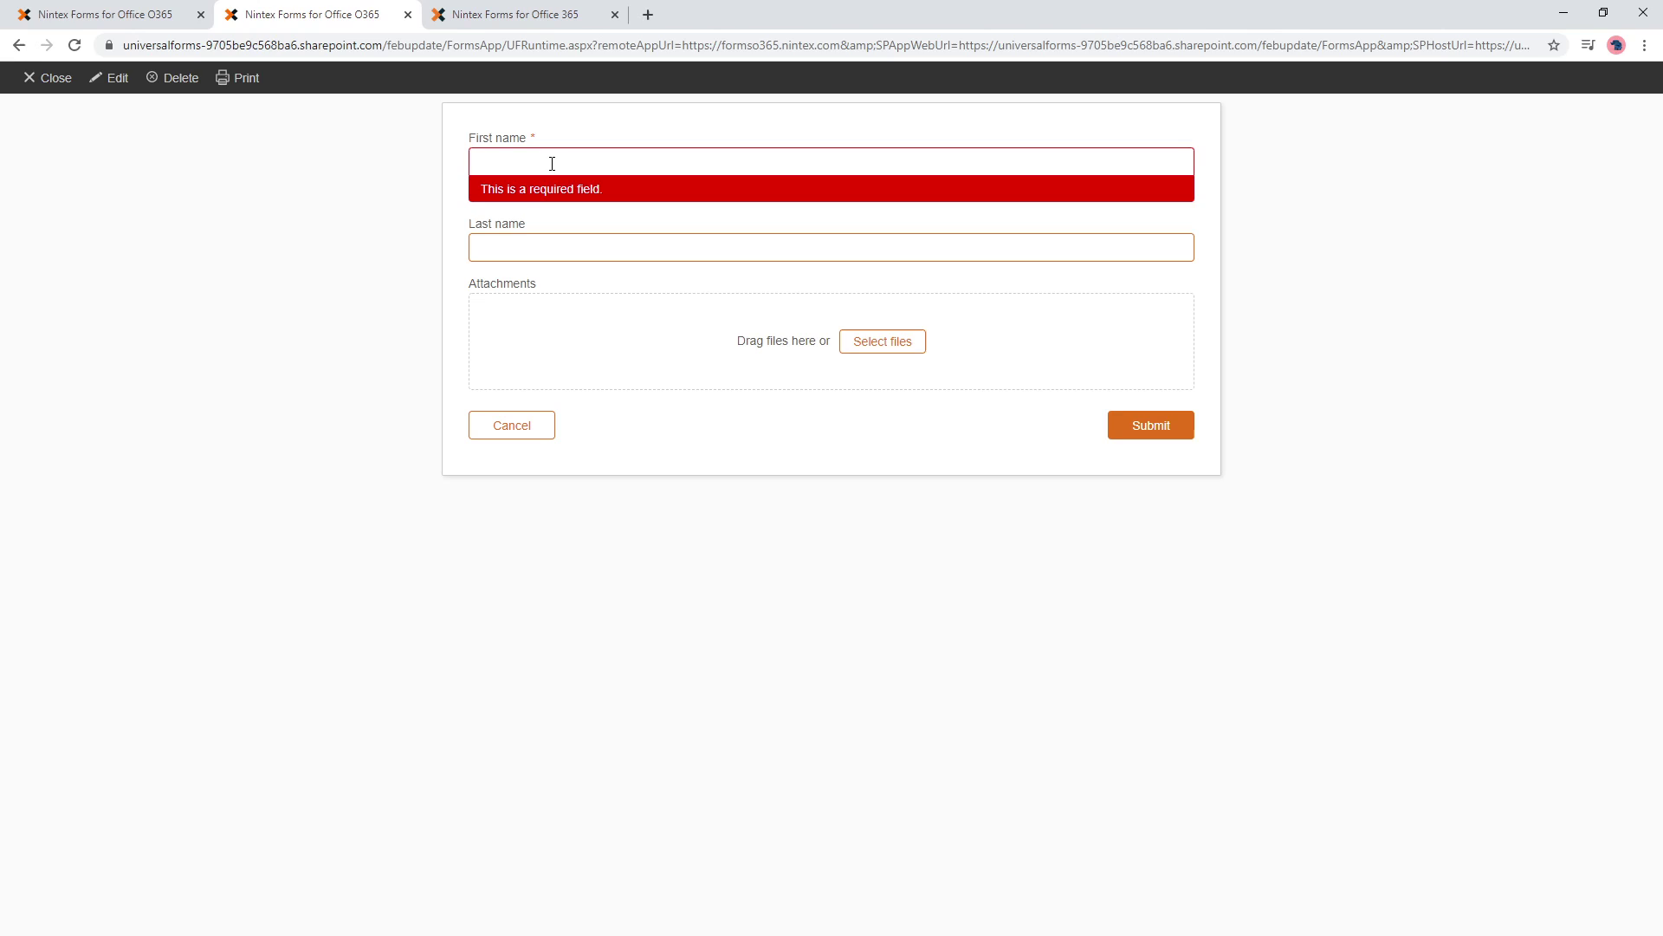
click(552, 164)
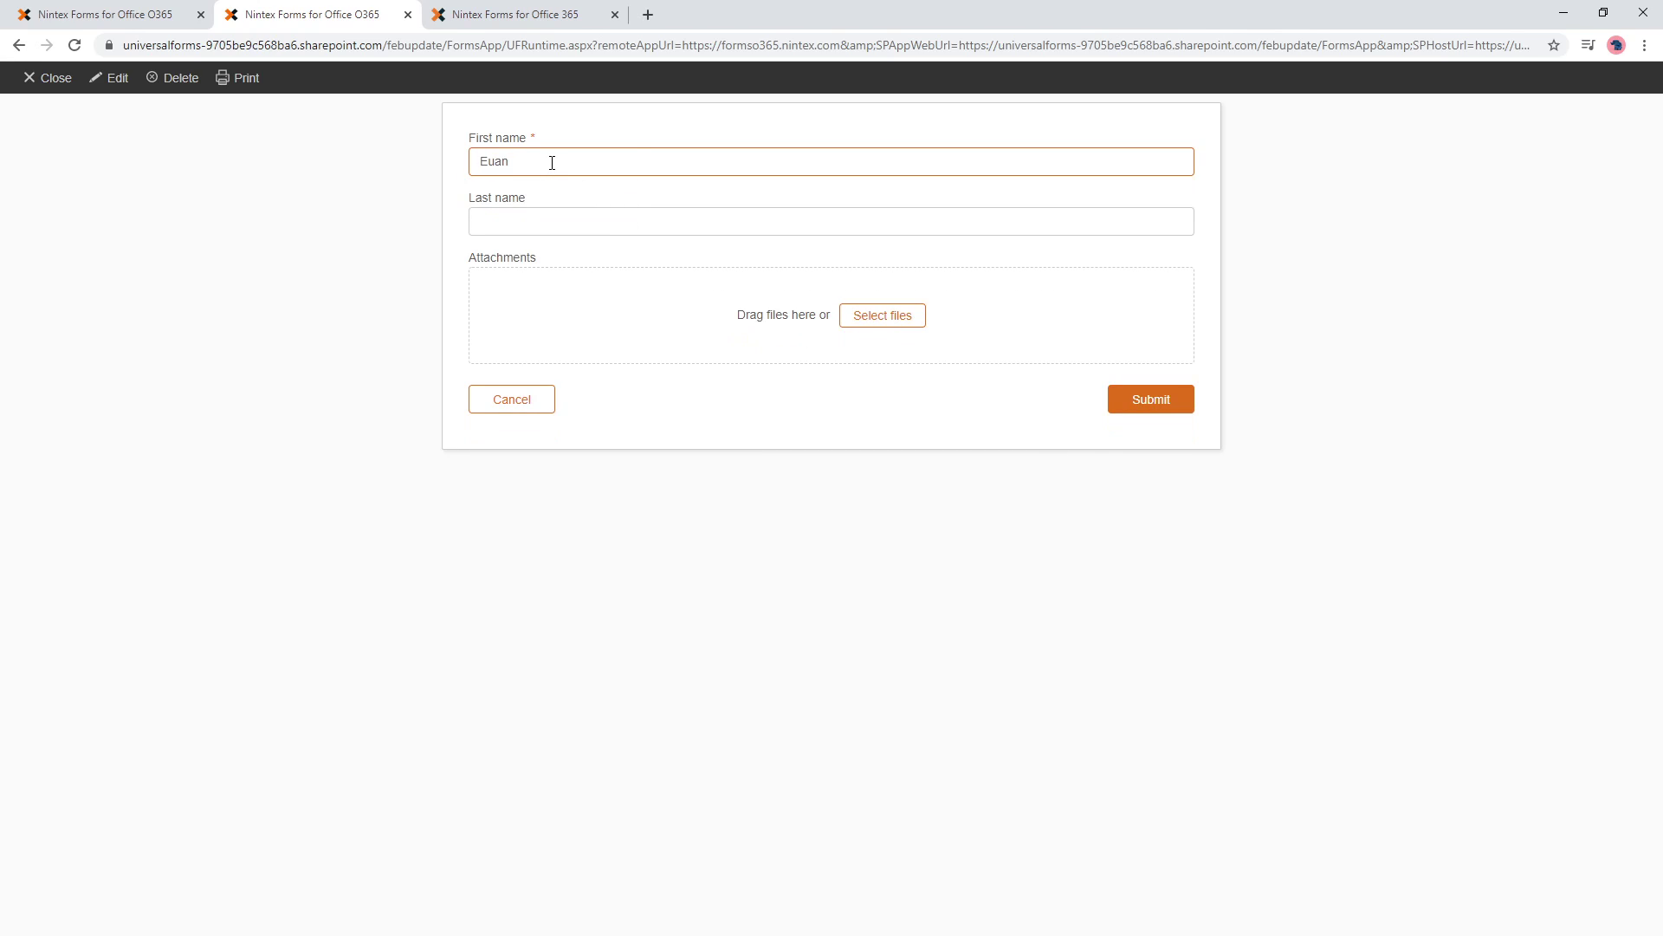
key(Tab)
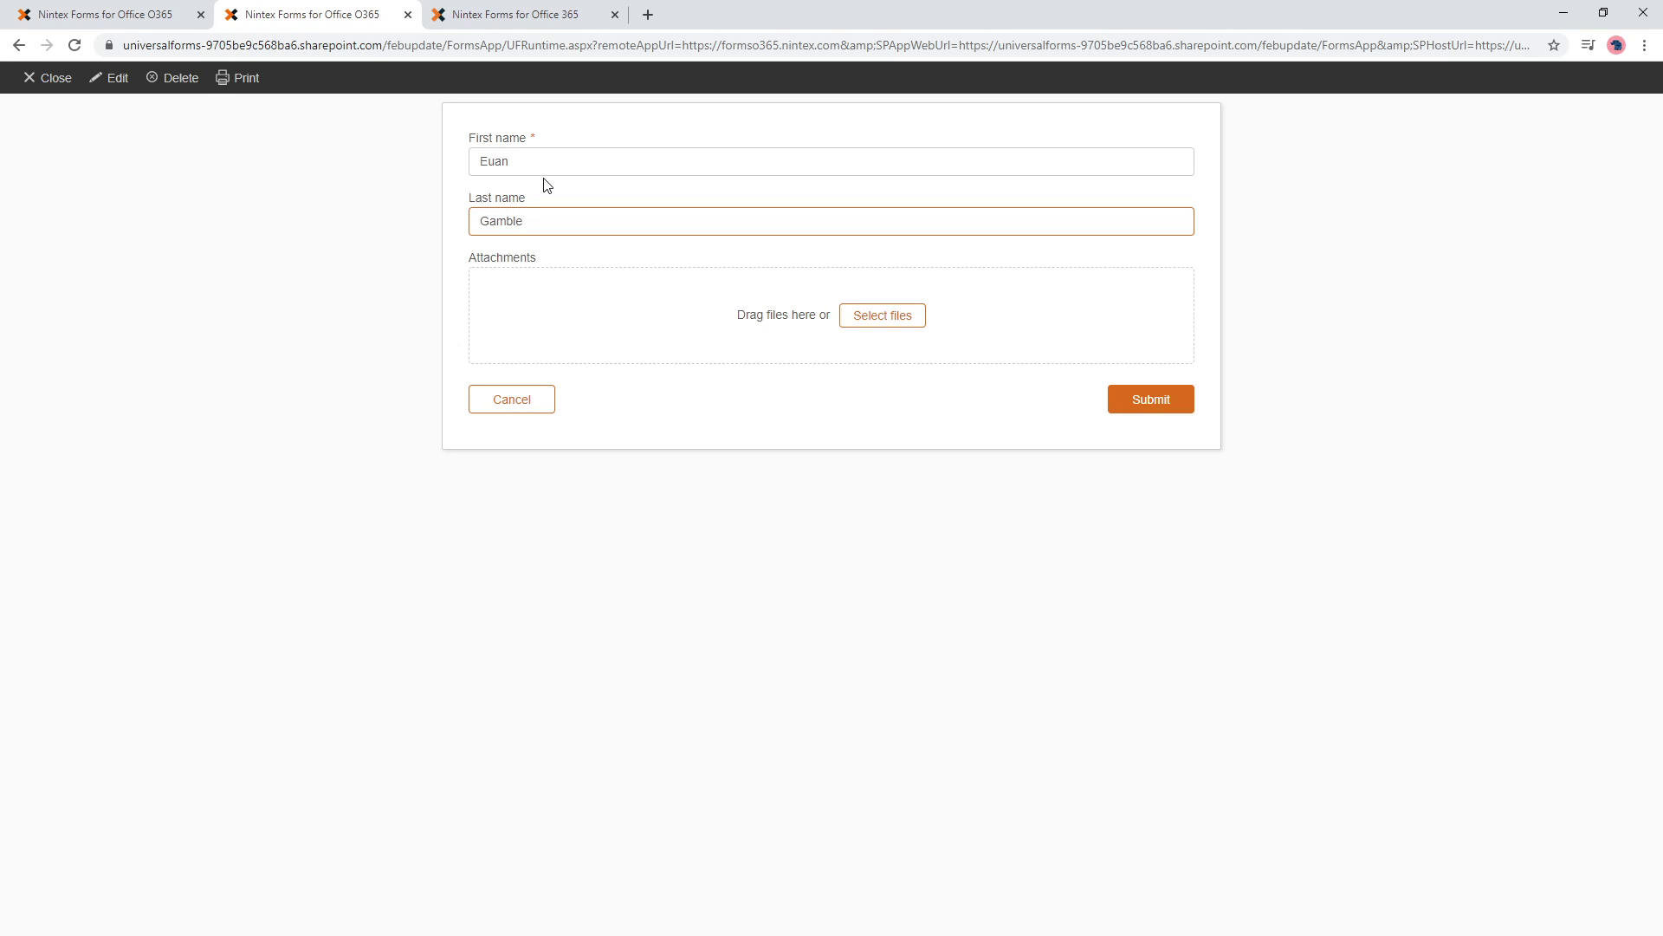
- Clear both names, retype 'Euan' so Last name auto-fills, then delete the filled surname
key(ctrl+a)
key(BackSpace)
key(shift+Tab)
key(BackSpace)
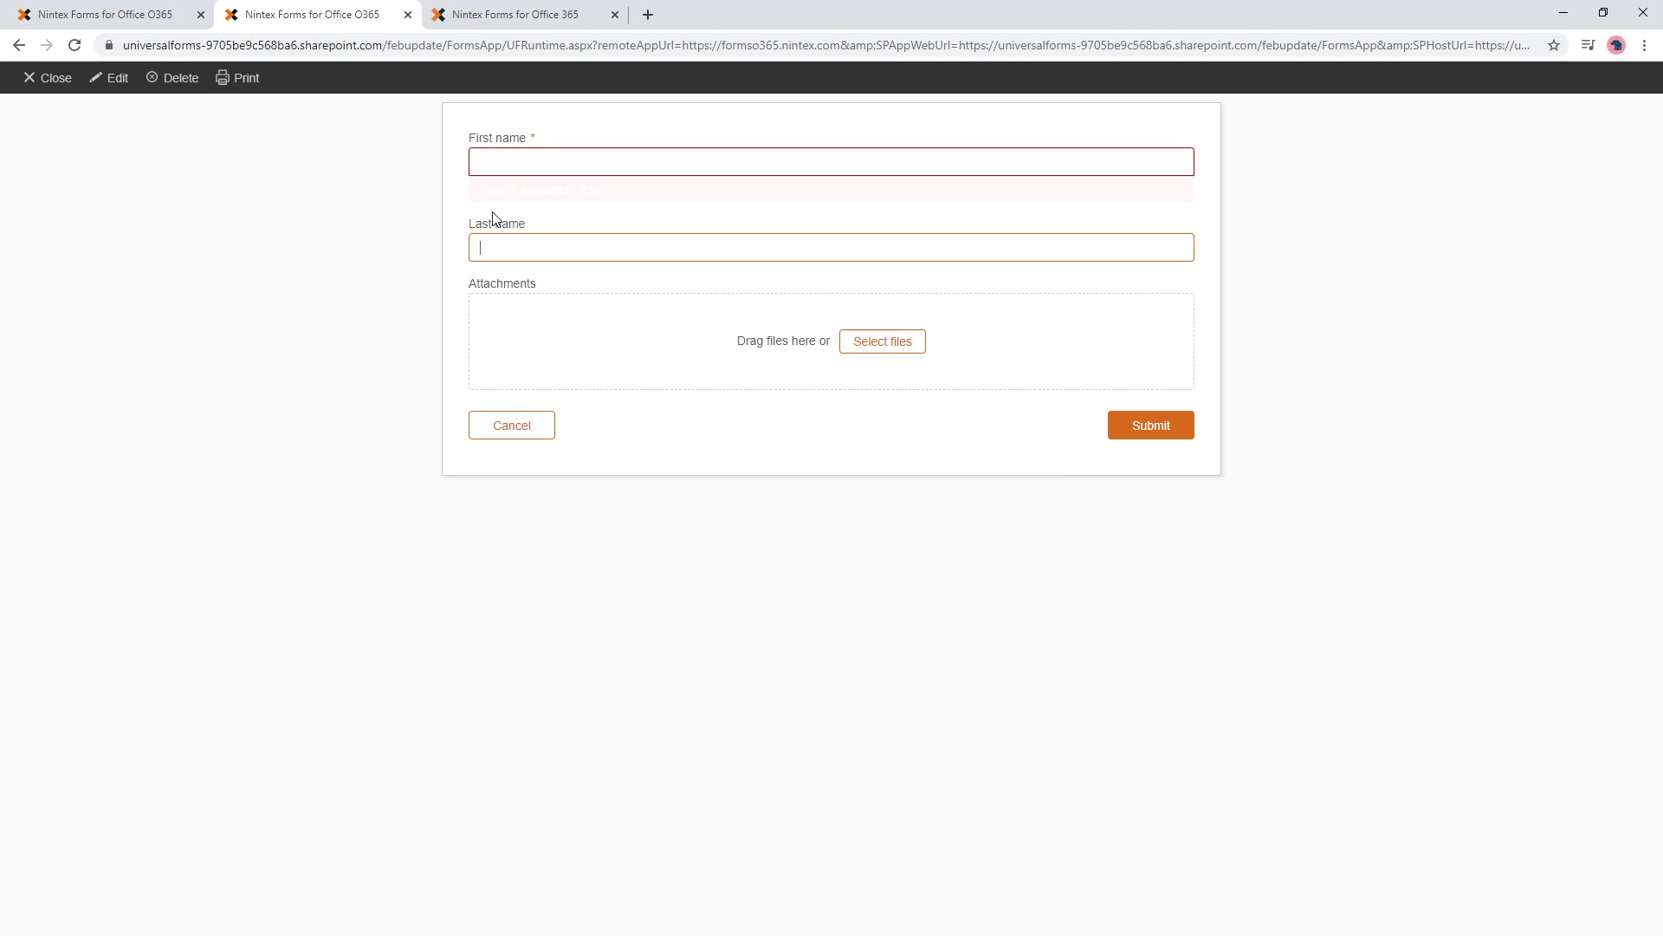
click(488, 161)
text(Euan)
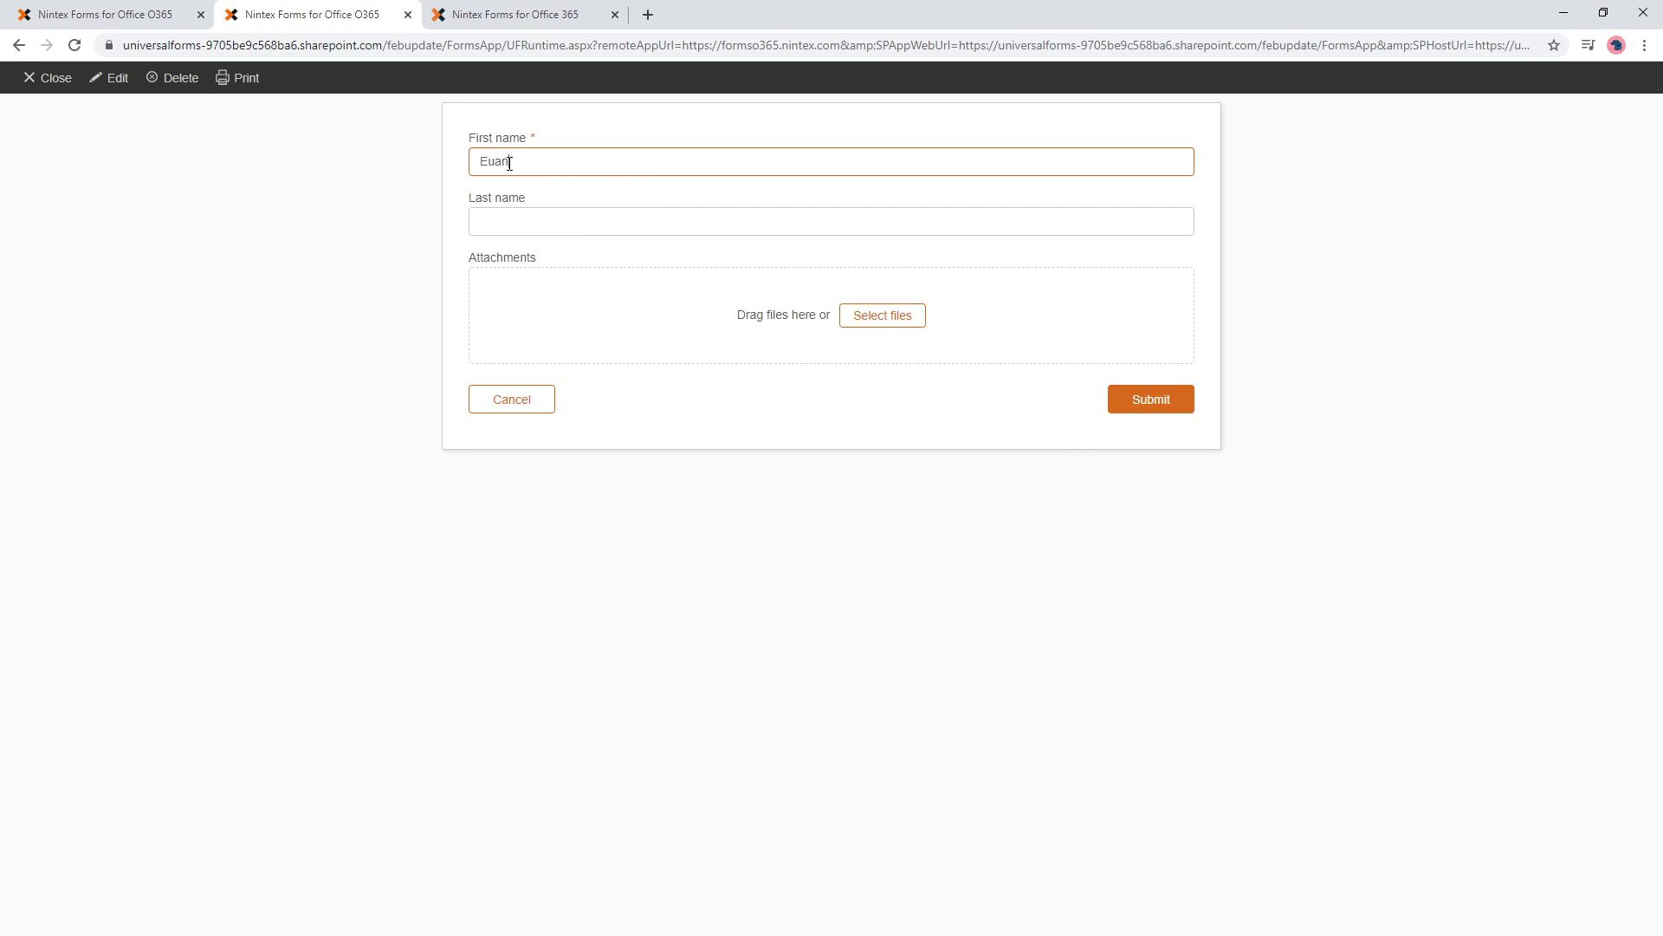
click(584, 275)
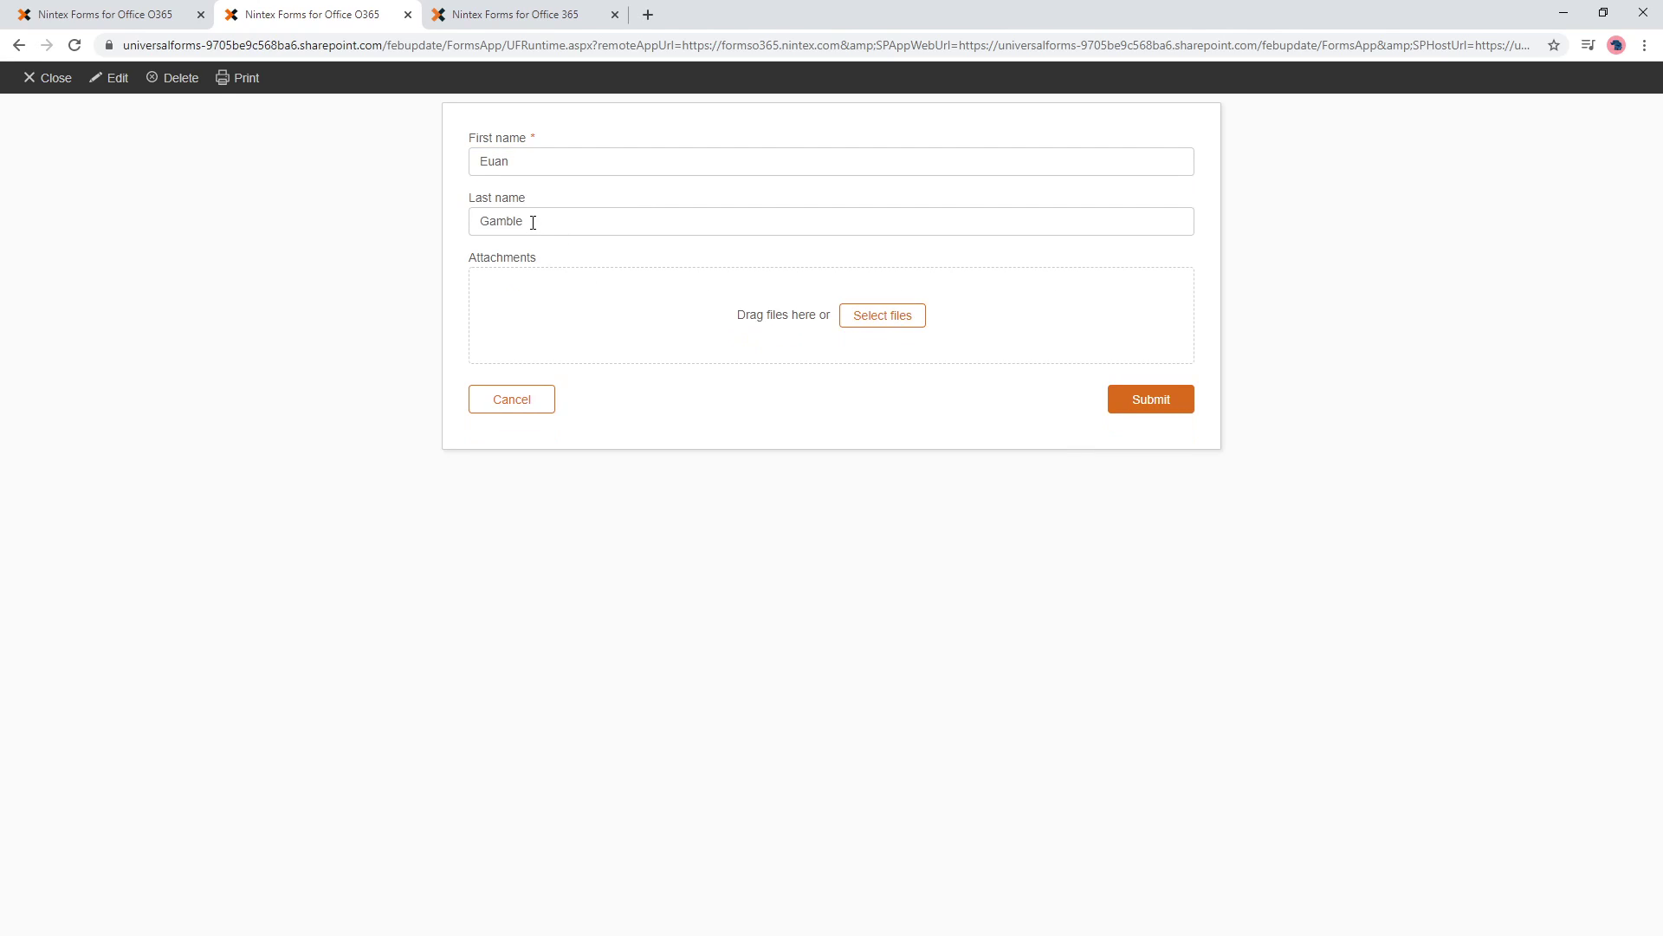
drag(535, 223, 439, 244)
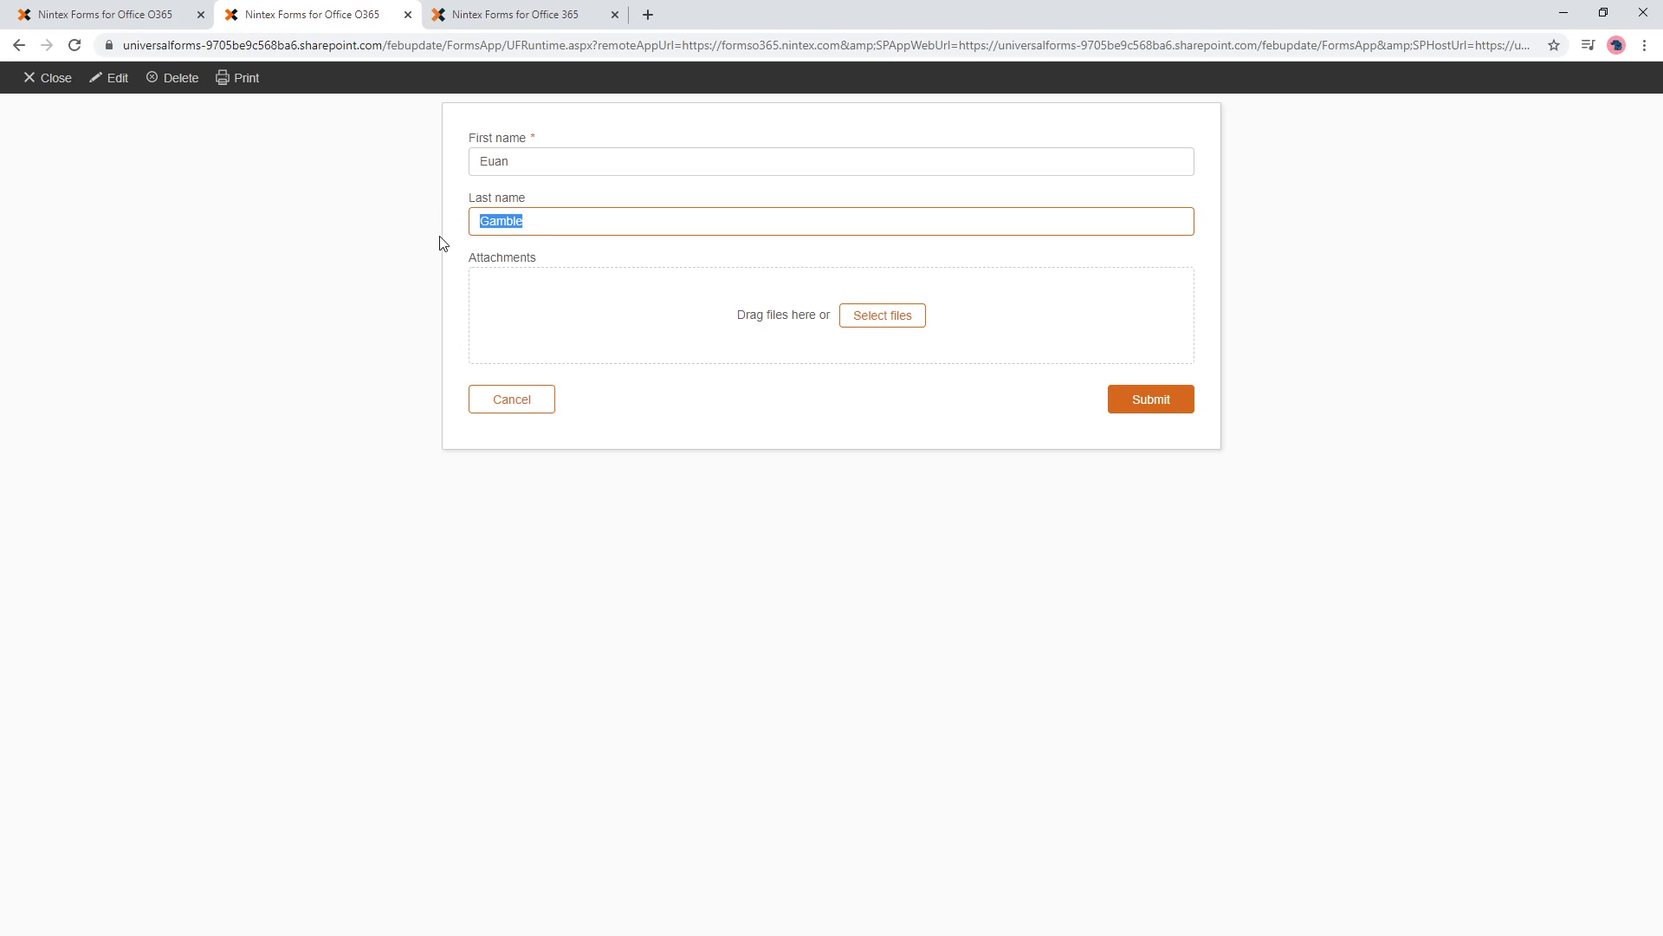
key(BackSpace)
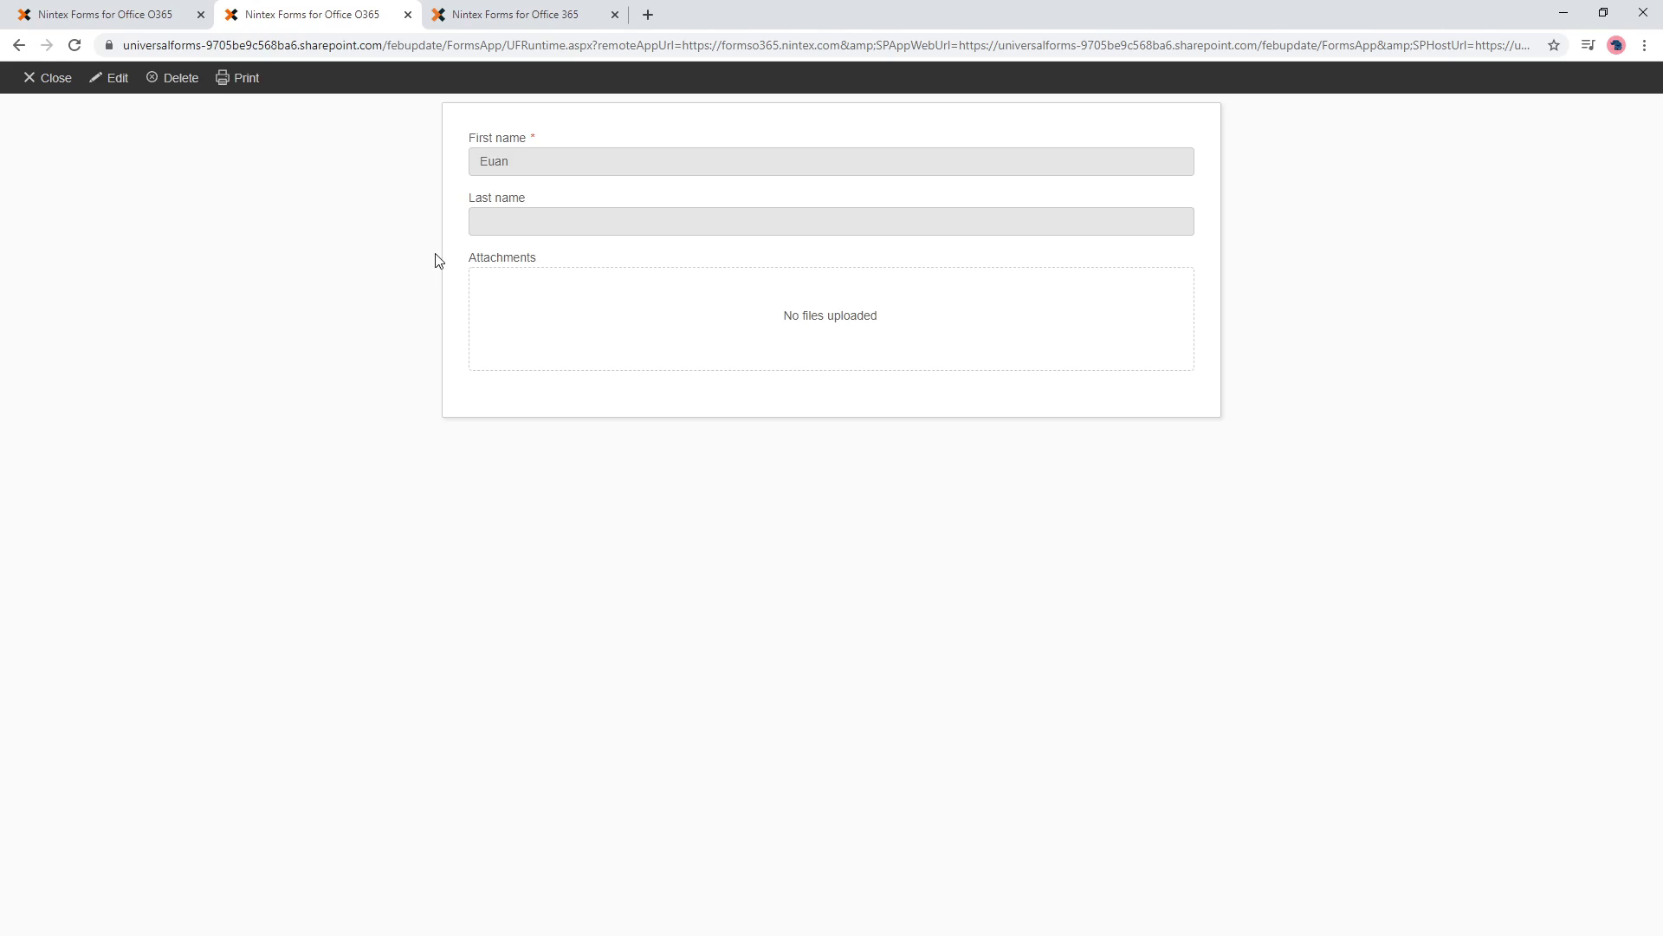
- Reopen edit mode, clear and re-enter 'Euan' with corrected capitalisation so Last name fills in
click(117, 78)
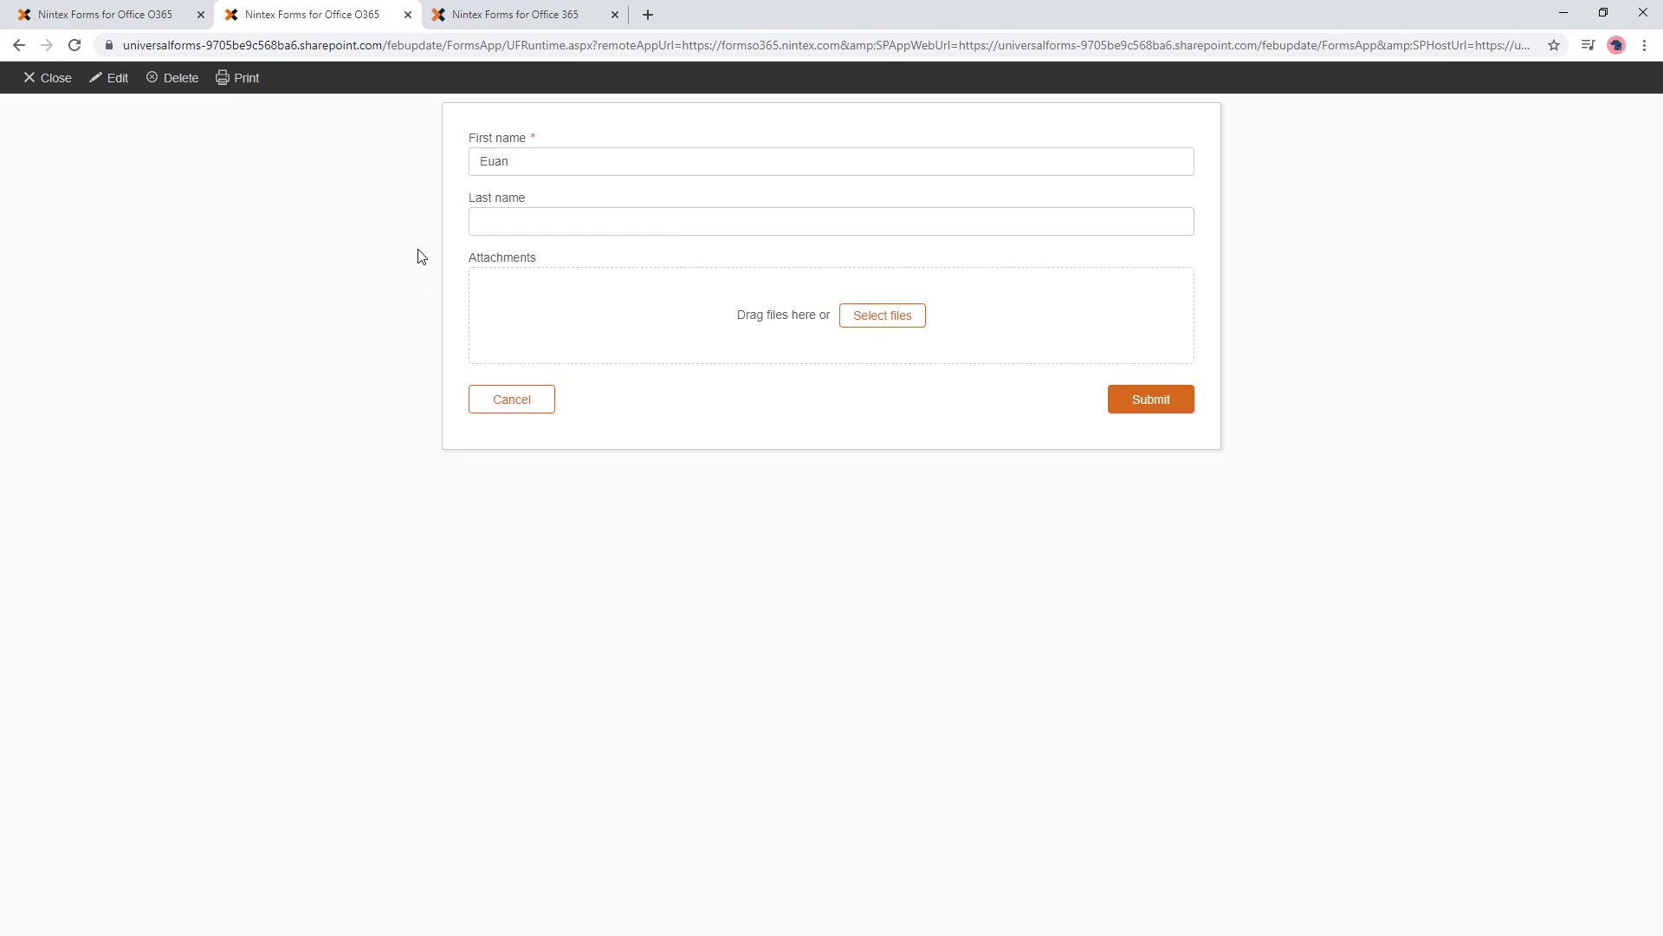
click(517, 223)
drag(522, 165, 431, 164)
key(BackSpace)
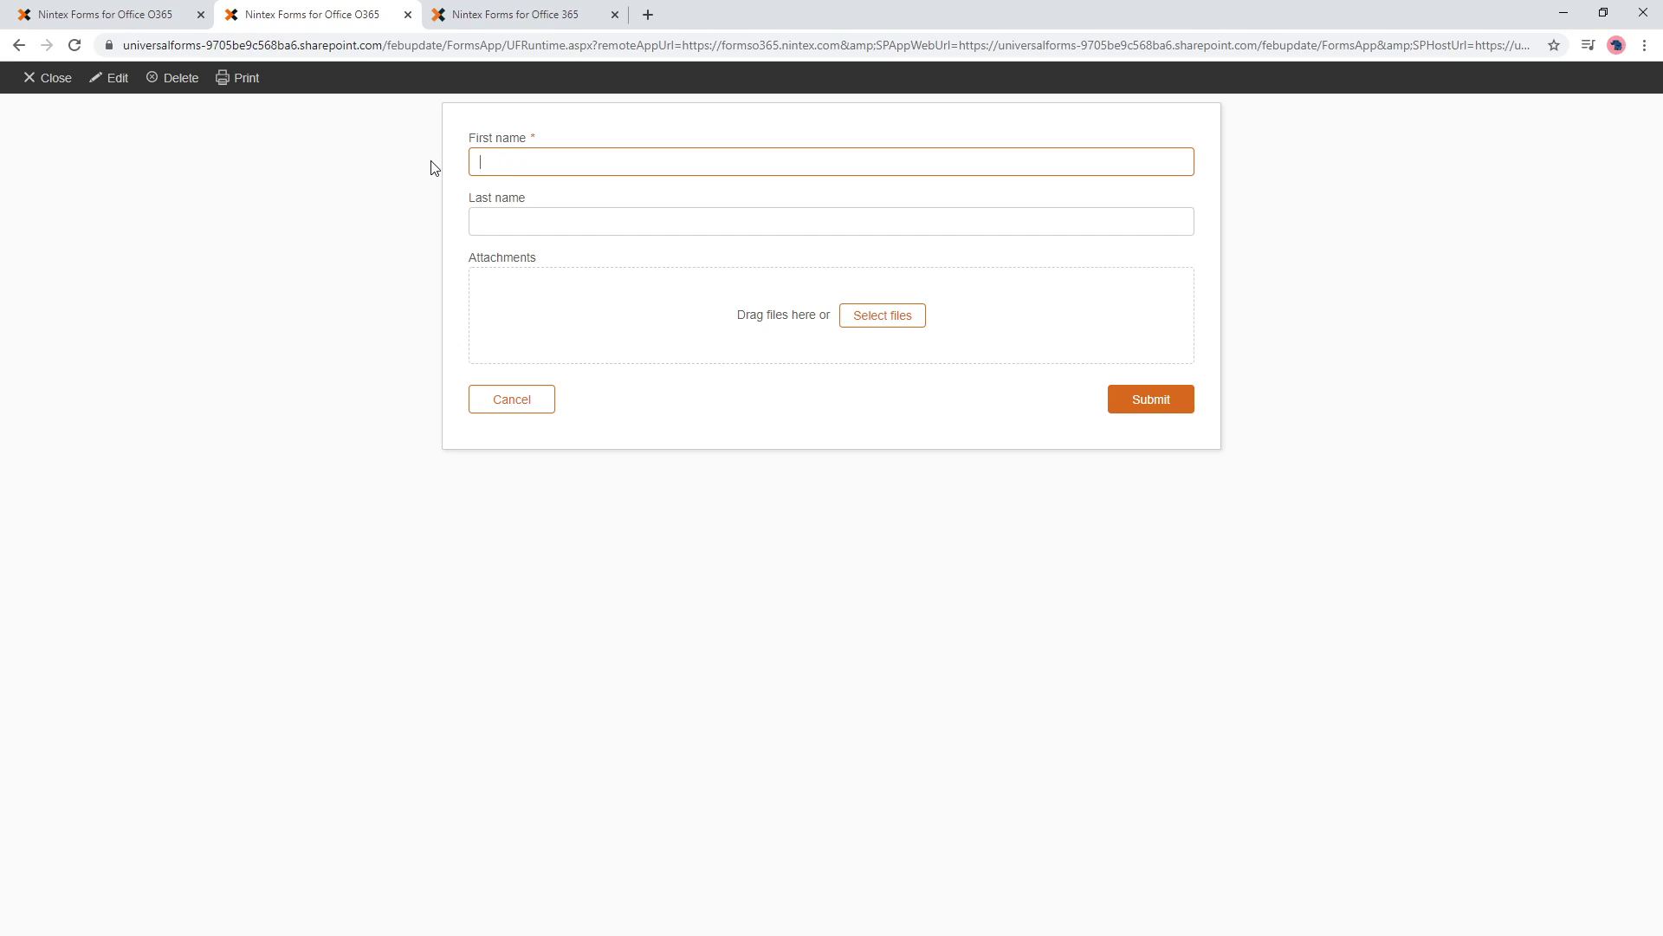
click(513, 235)
click(515, 164)
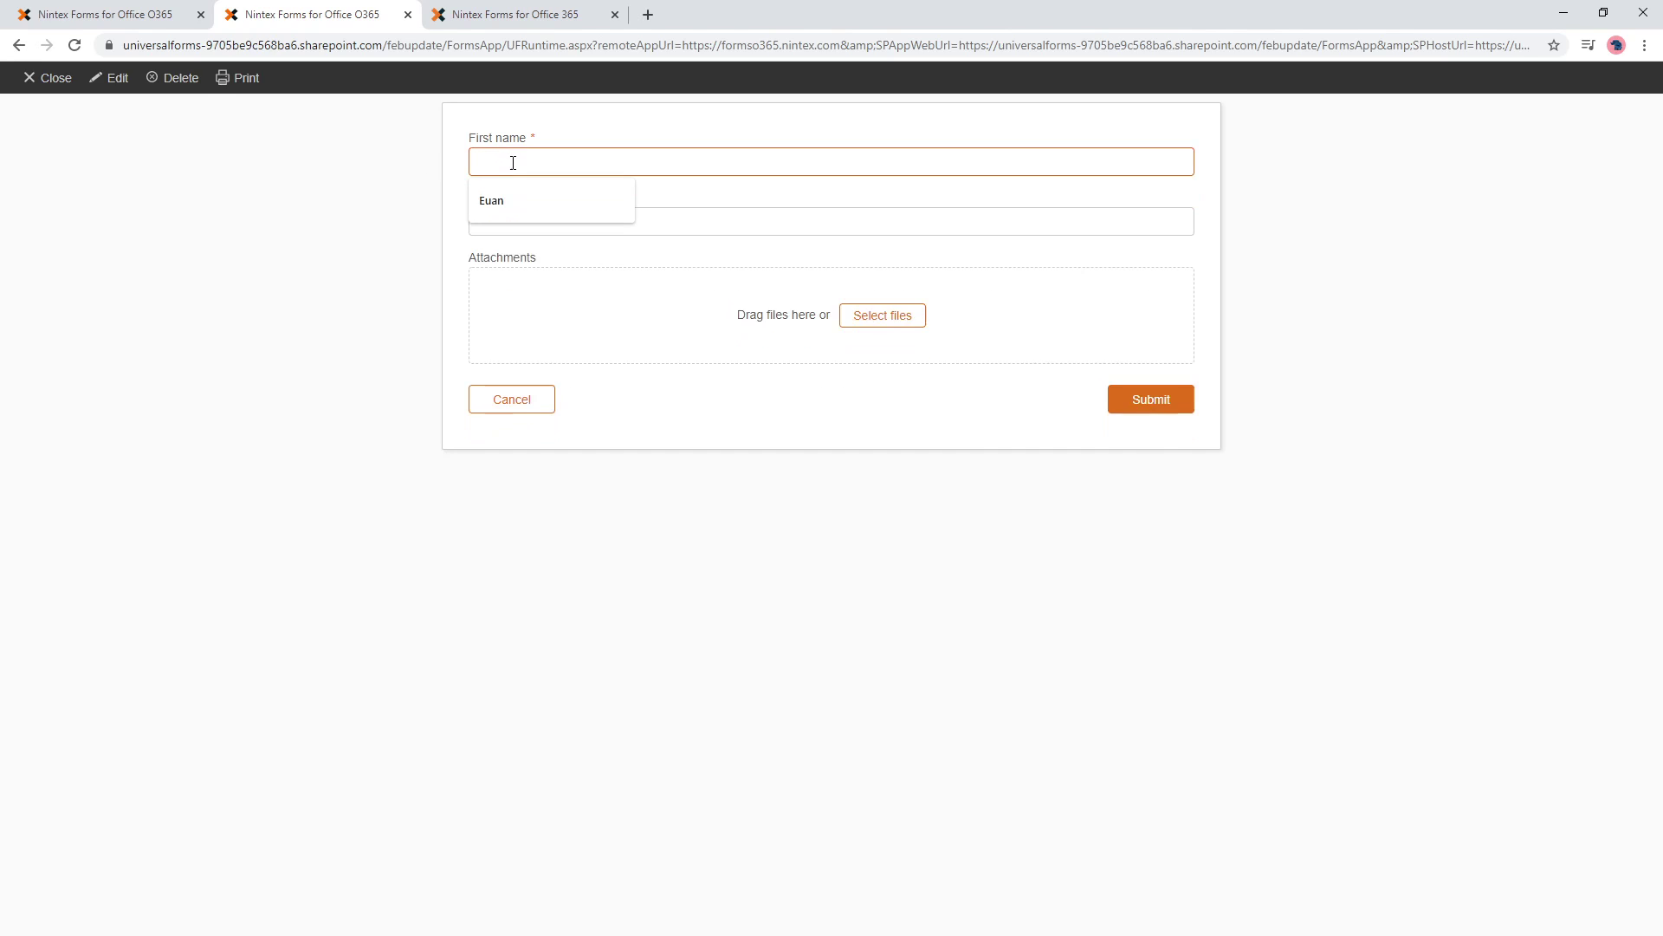
text(EUan)
key(Tab)
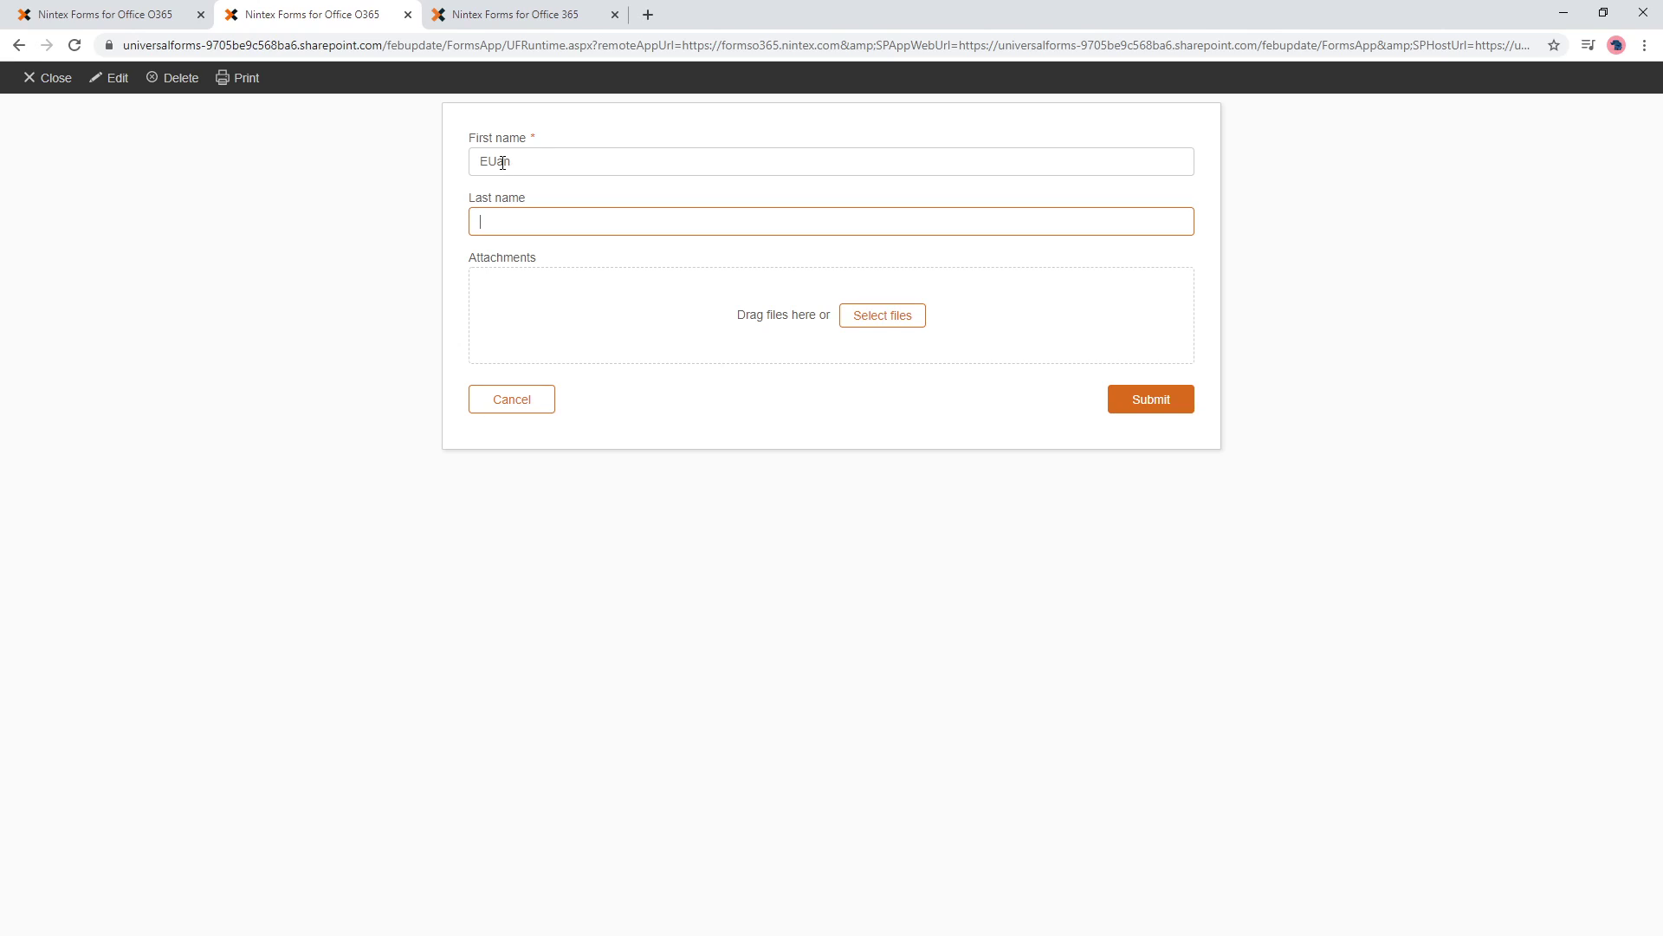
drag(502, 163, 496, 163)
key(Down)
key(Return)
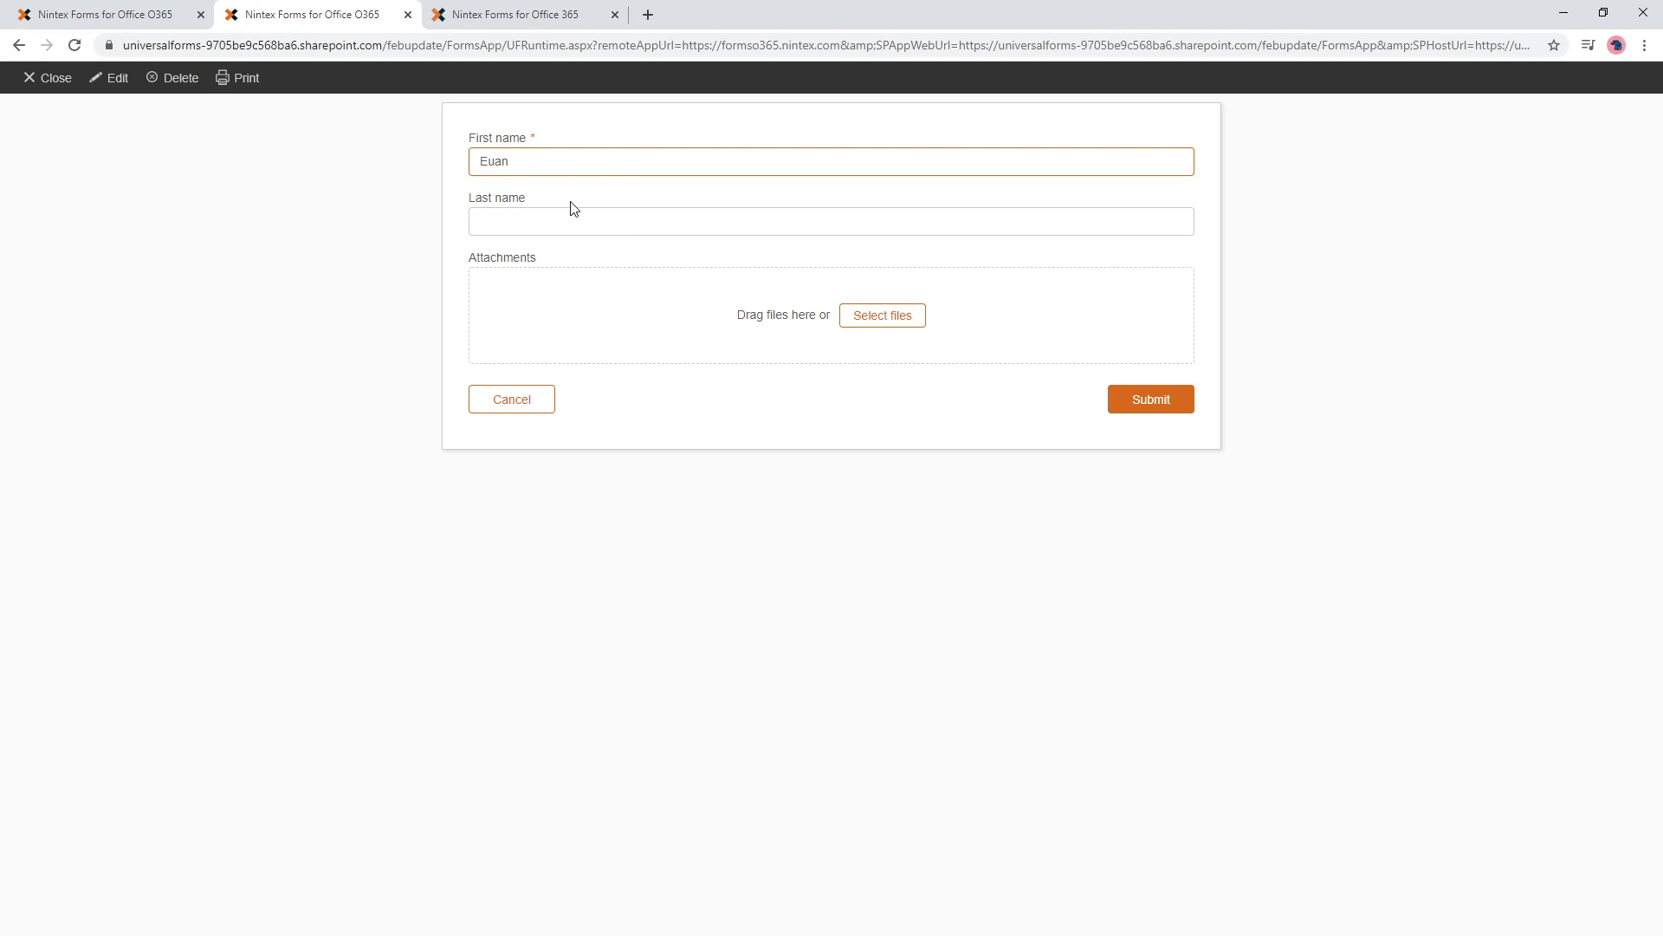
click(576, 247)
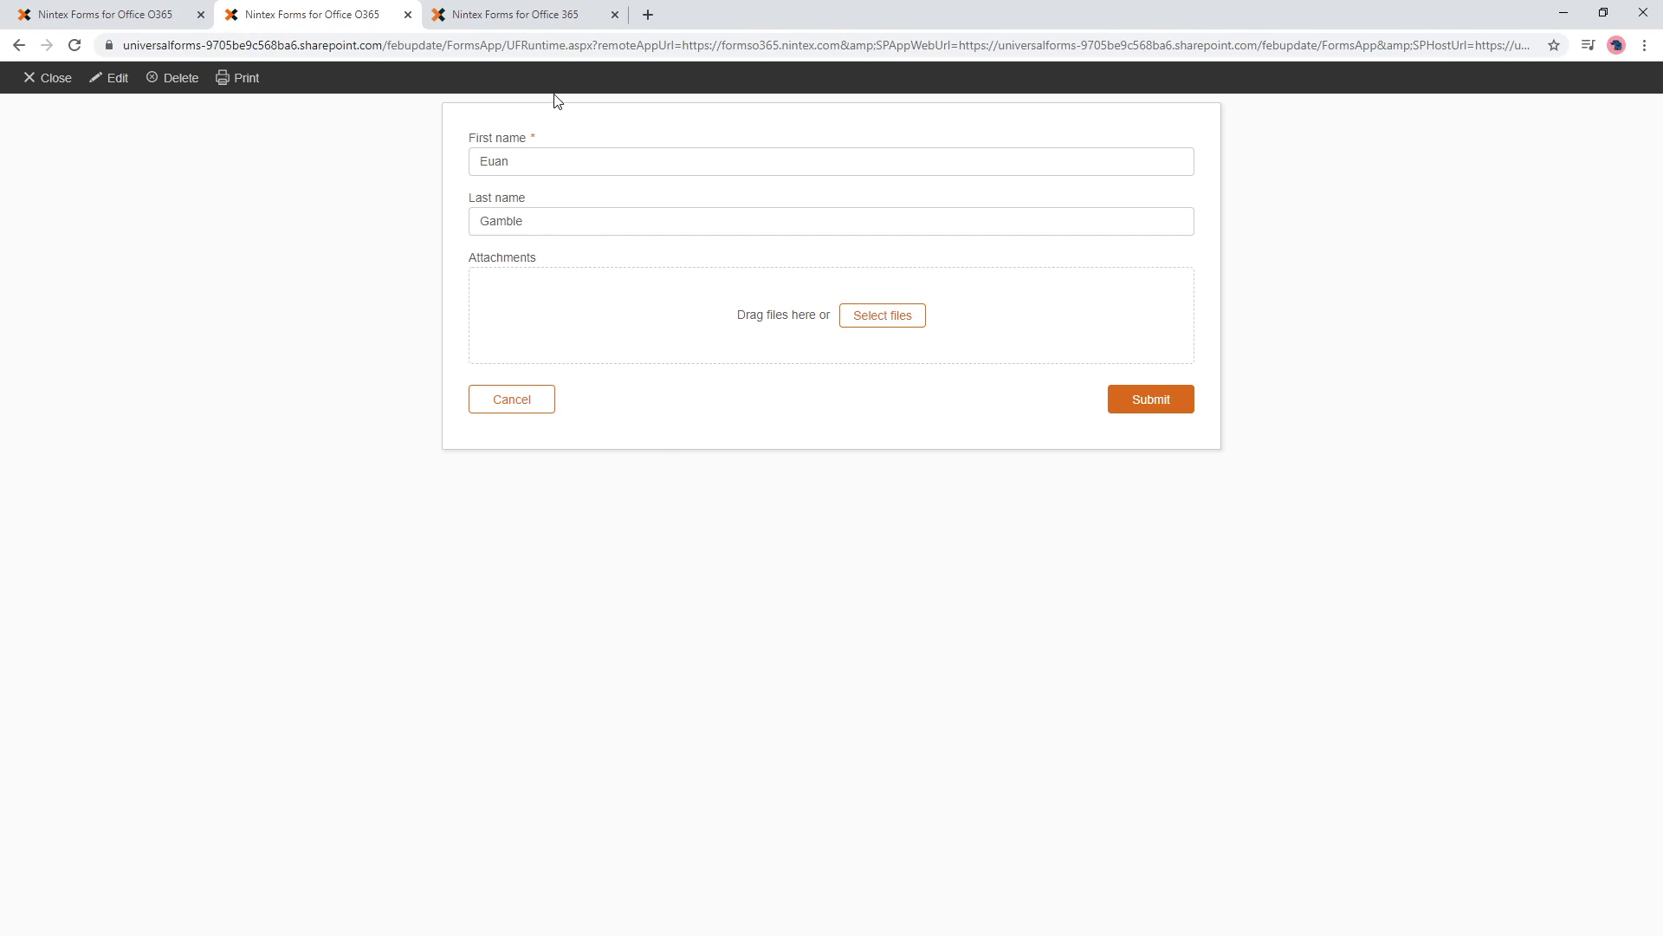
- In form Settings, set Form Rules to run change value actions on form load and on interaction
click(164, 12)
click(991, 578)
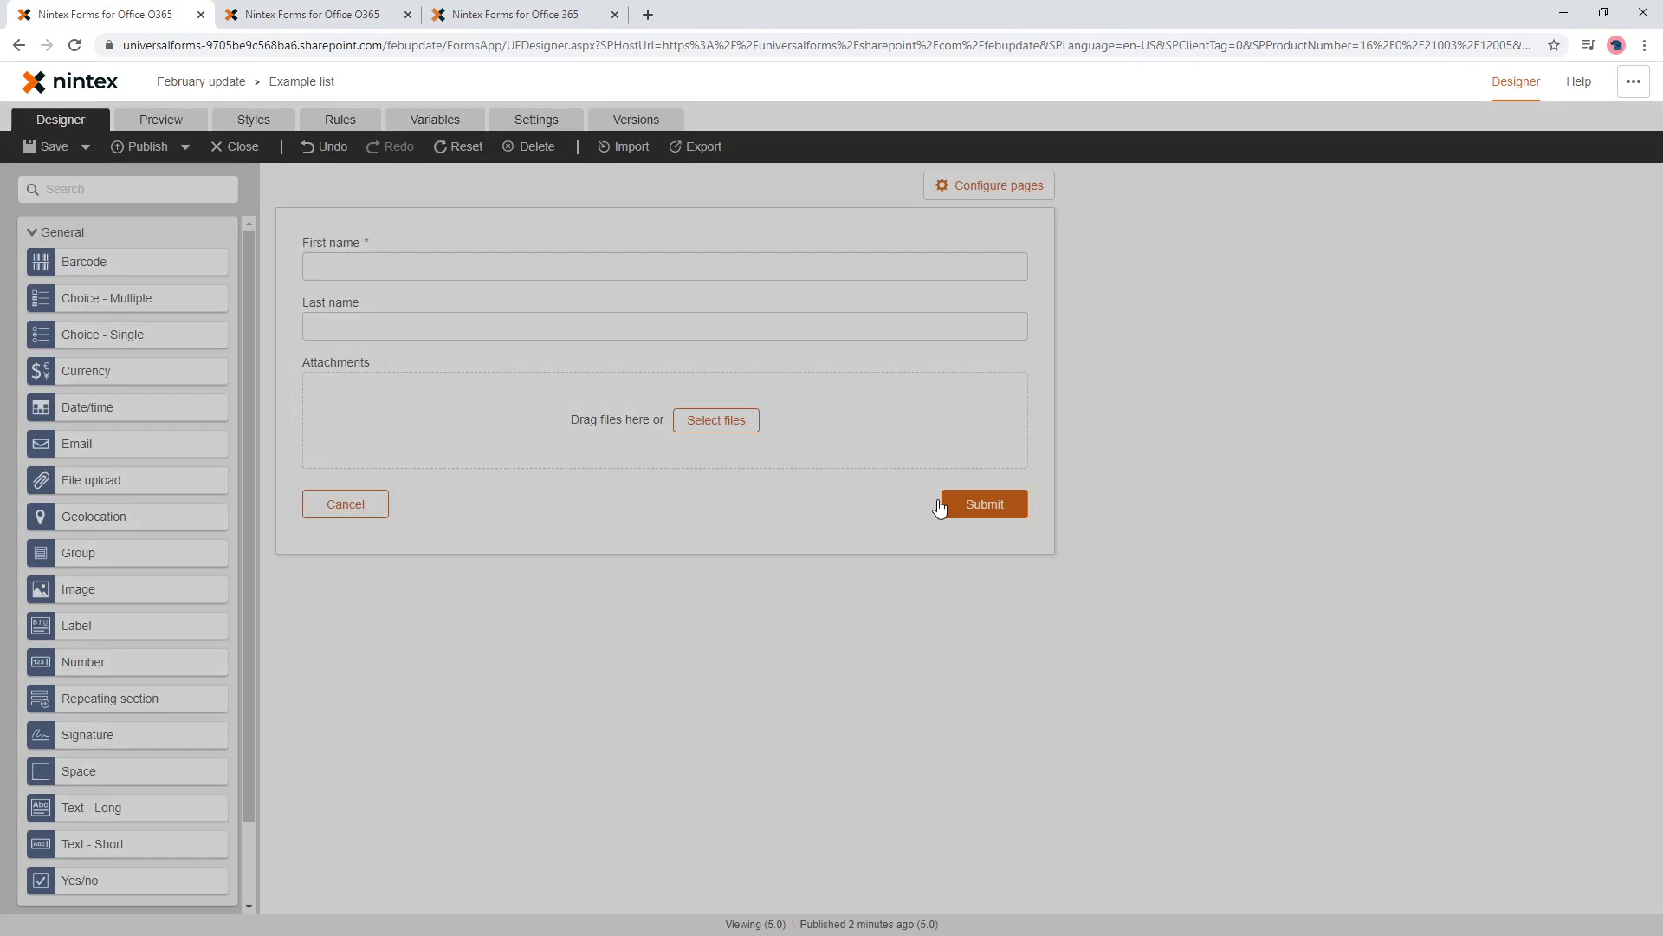
click(536, 121)
scroll(433, 637, down, 2)
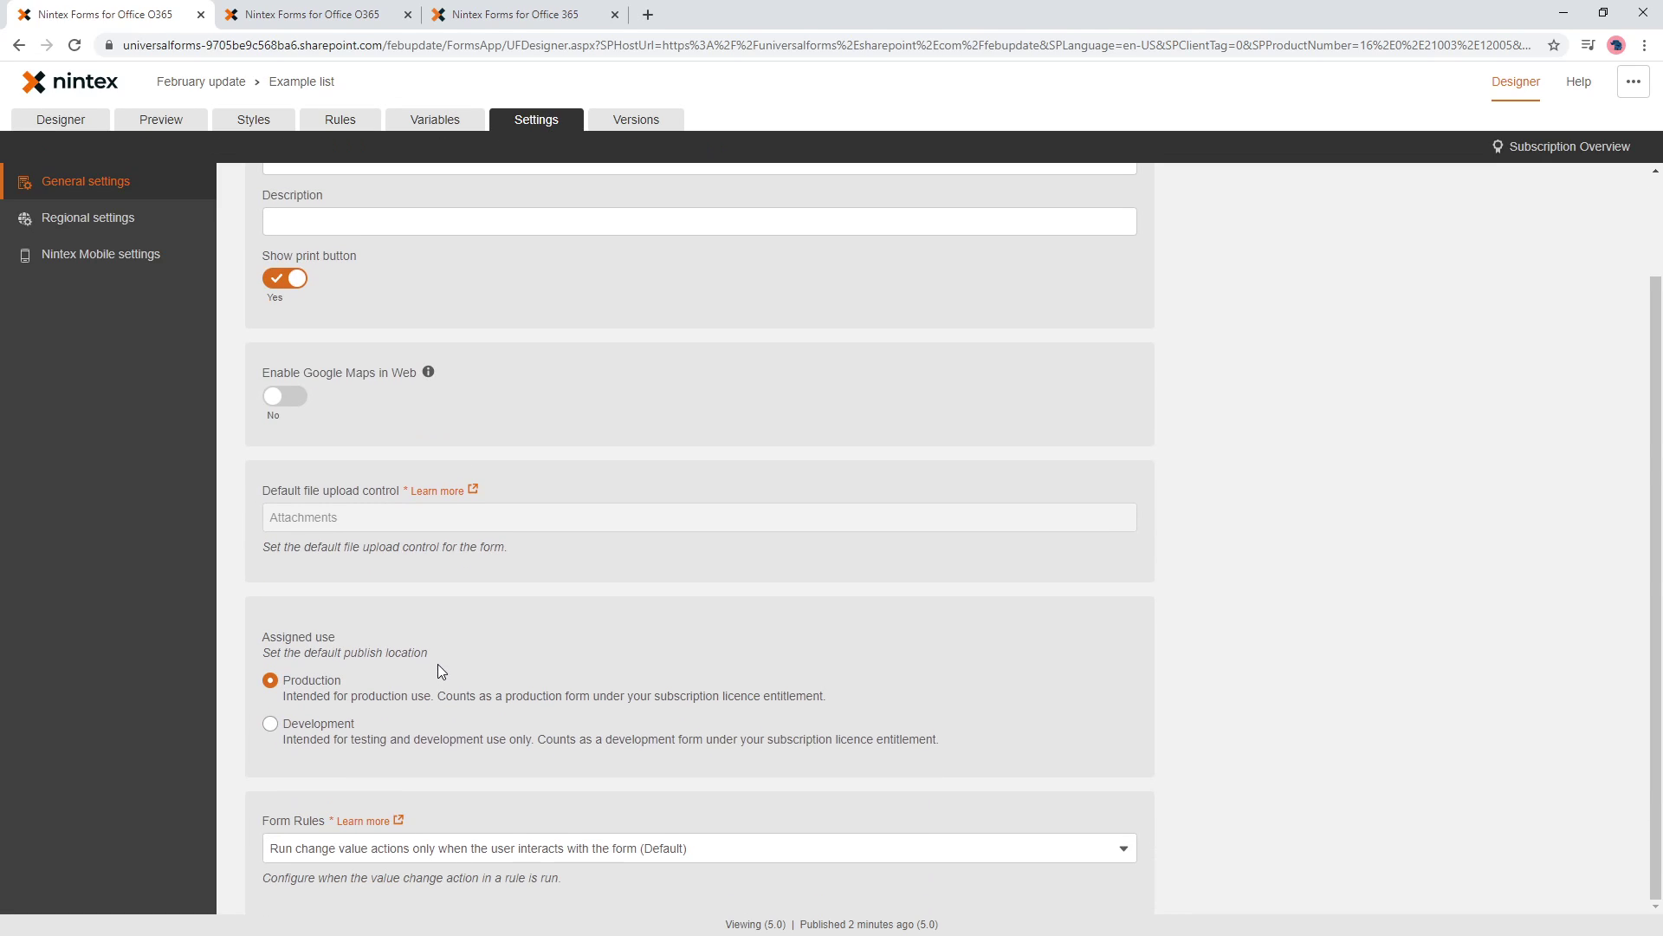
click(279, 858)
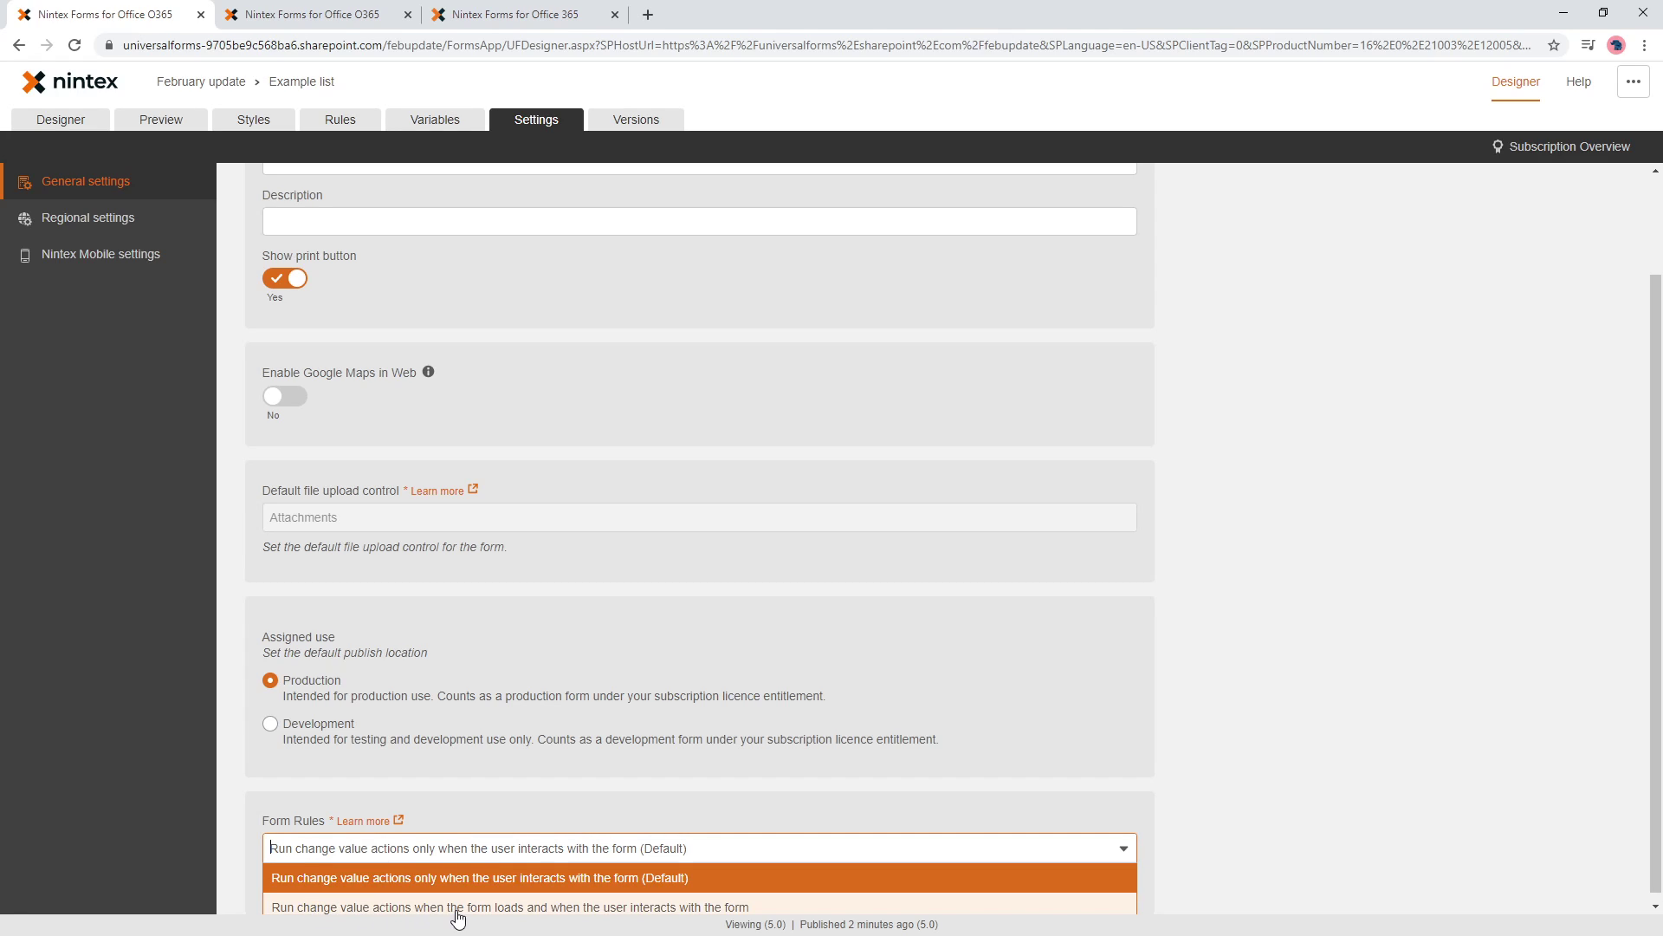
click(502, 910)
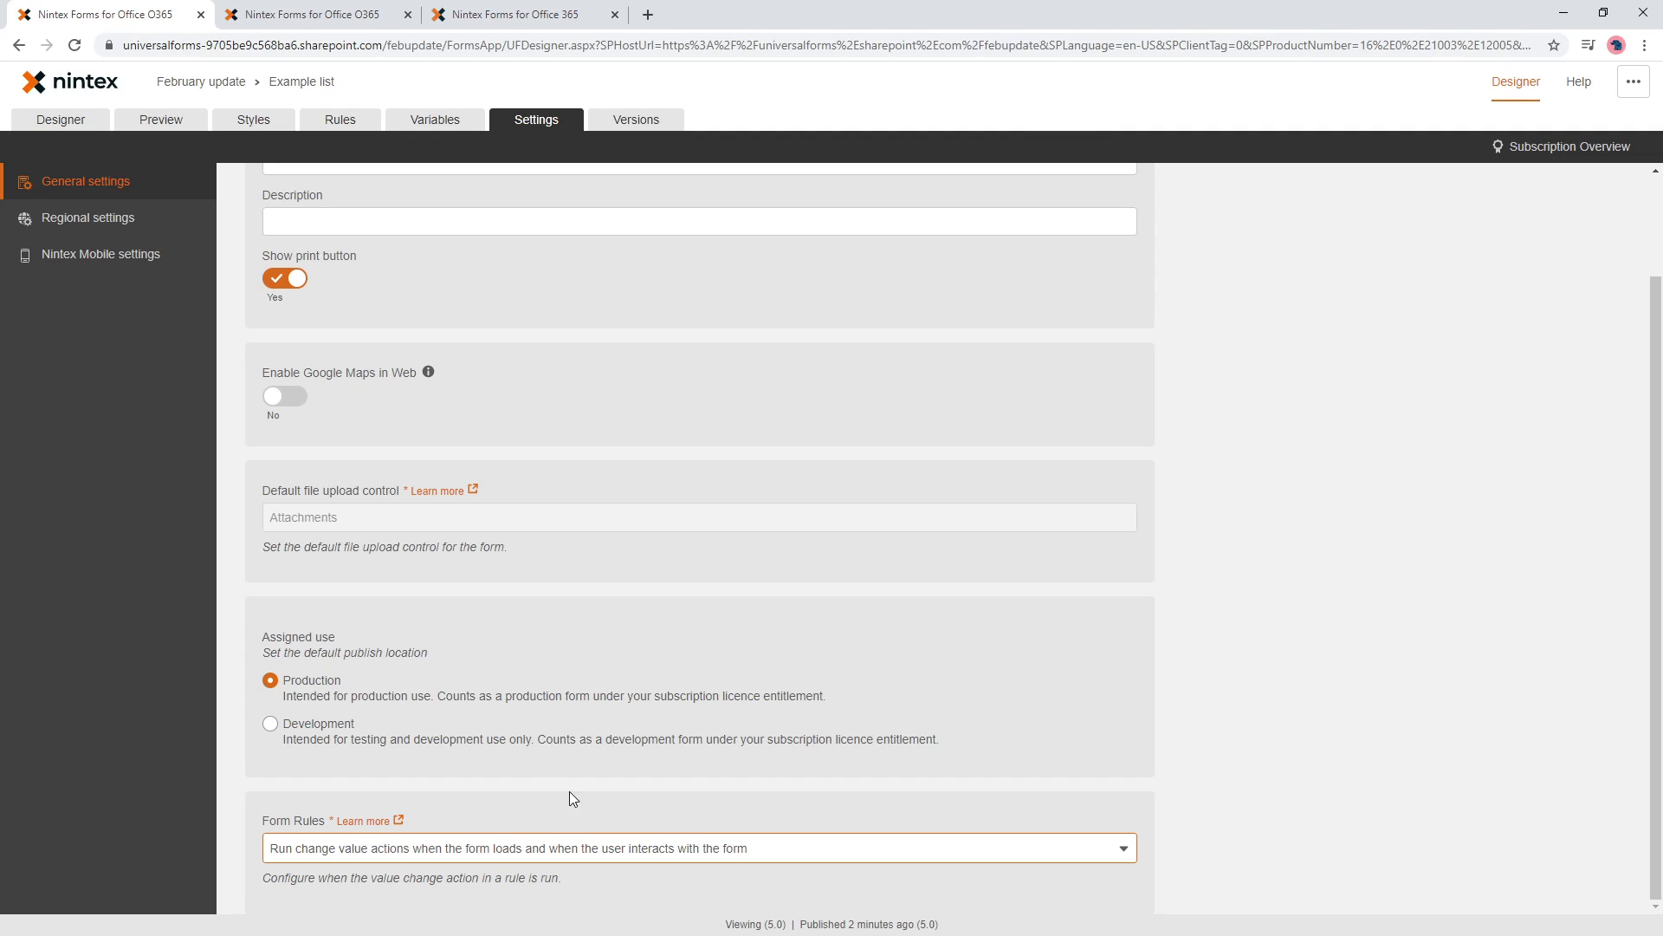
- Publish the form, then close the open item form and confirm leaving the page
click(86, 123)
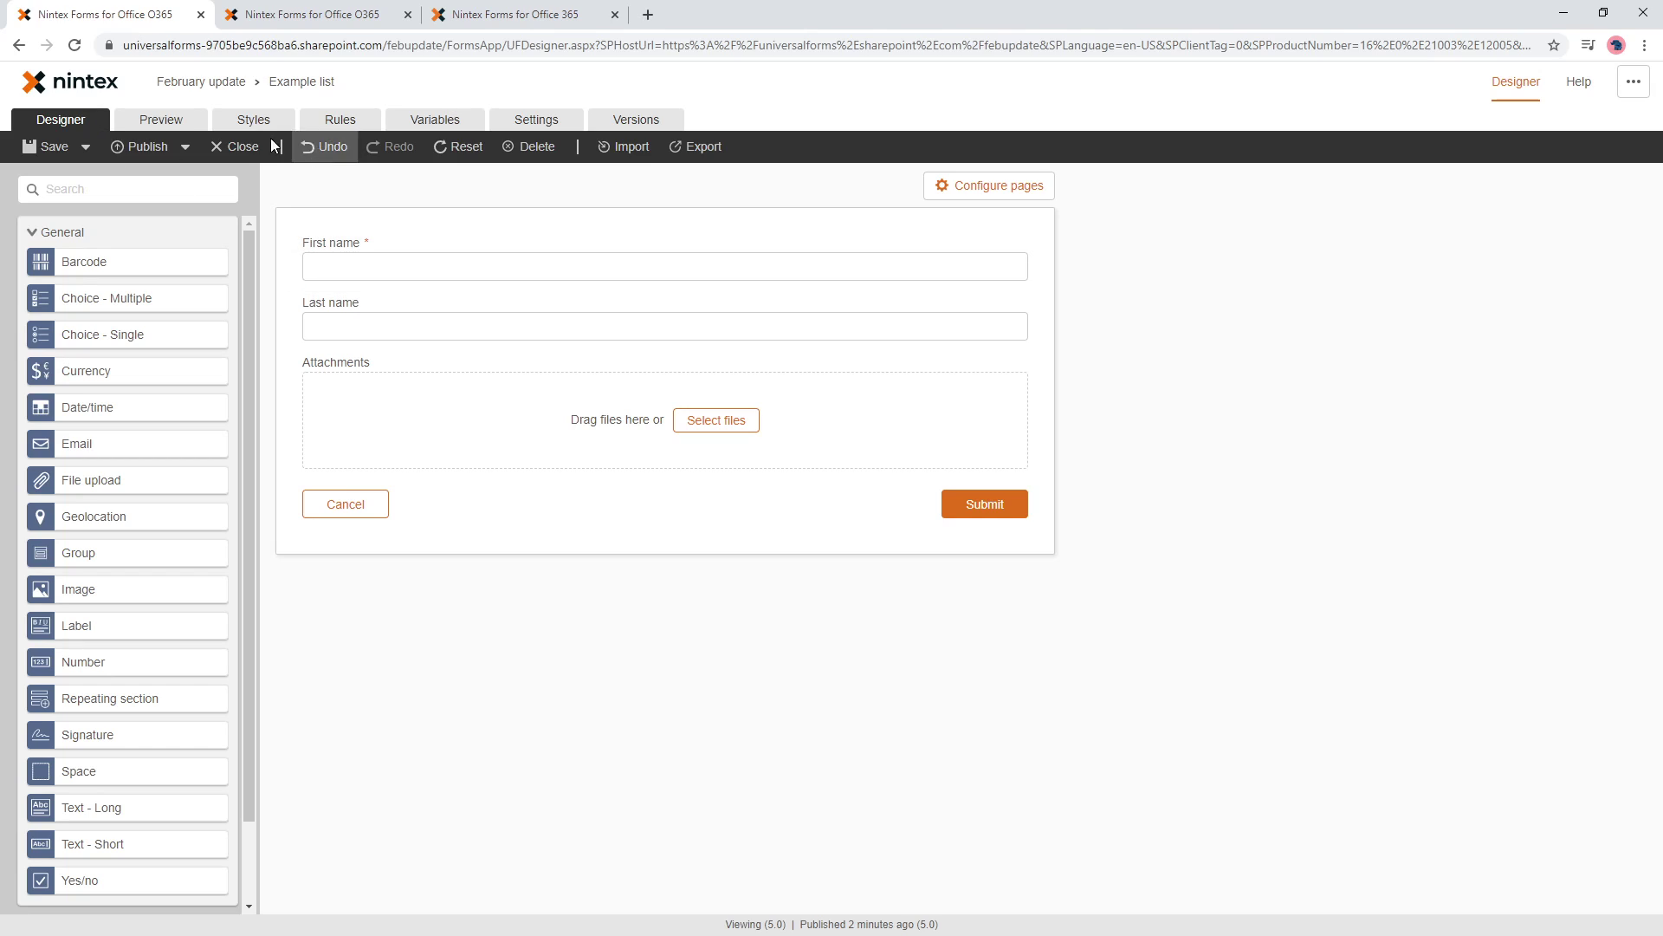
click(146, 146)
click(297, 15)
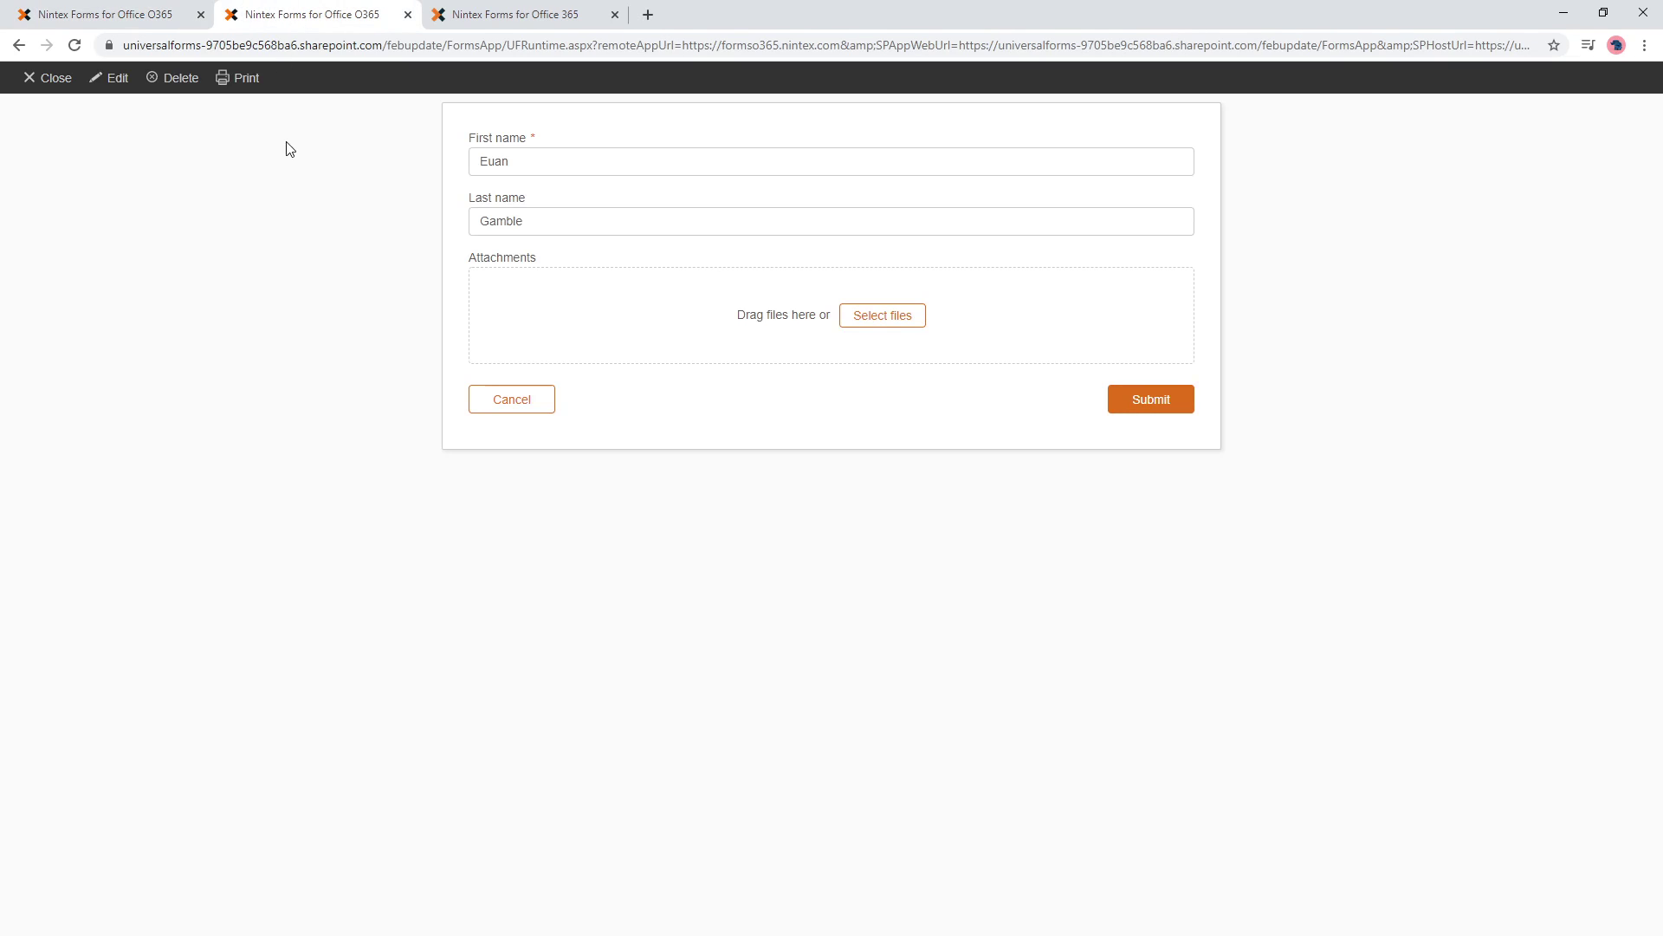
click(52, 78)
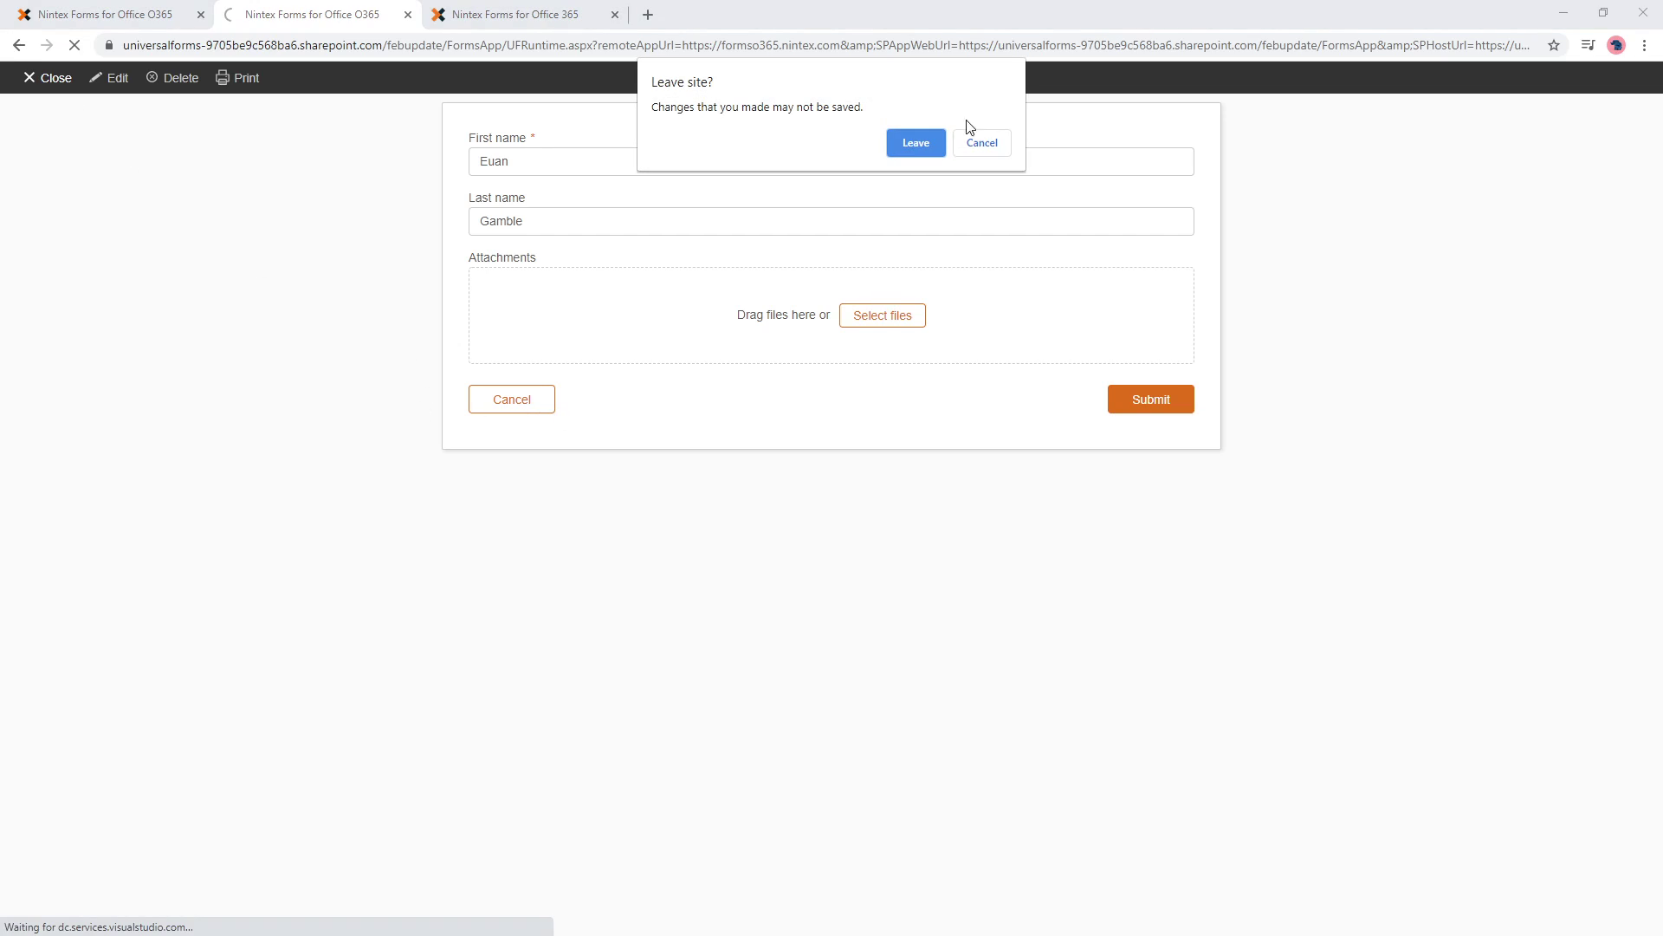
click(916, 142)
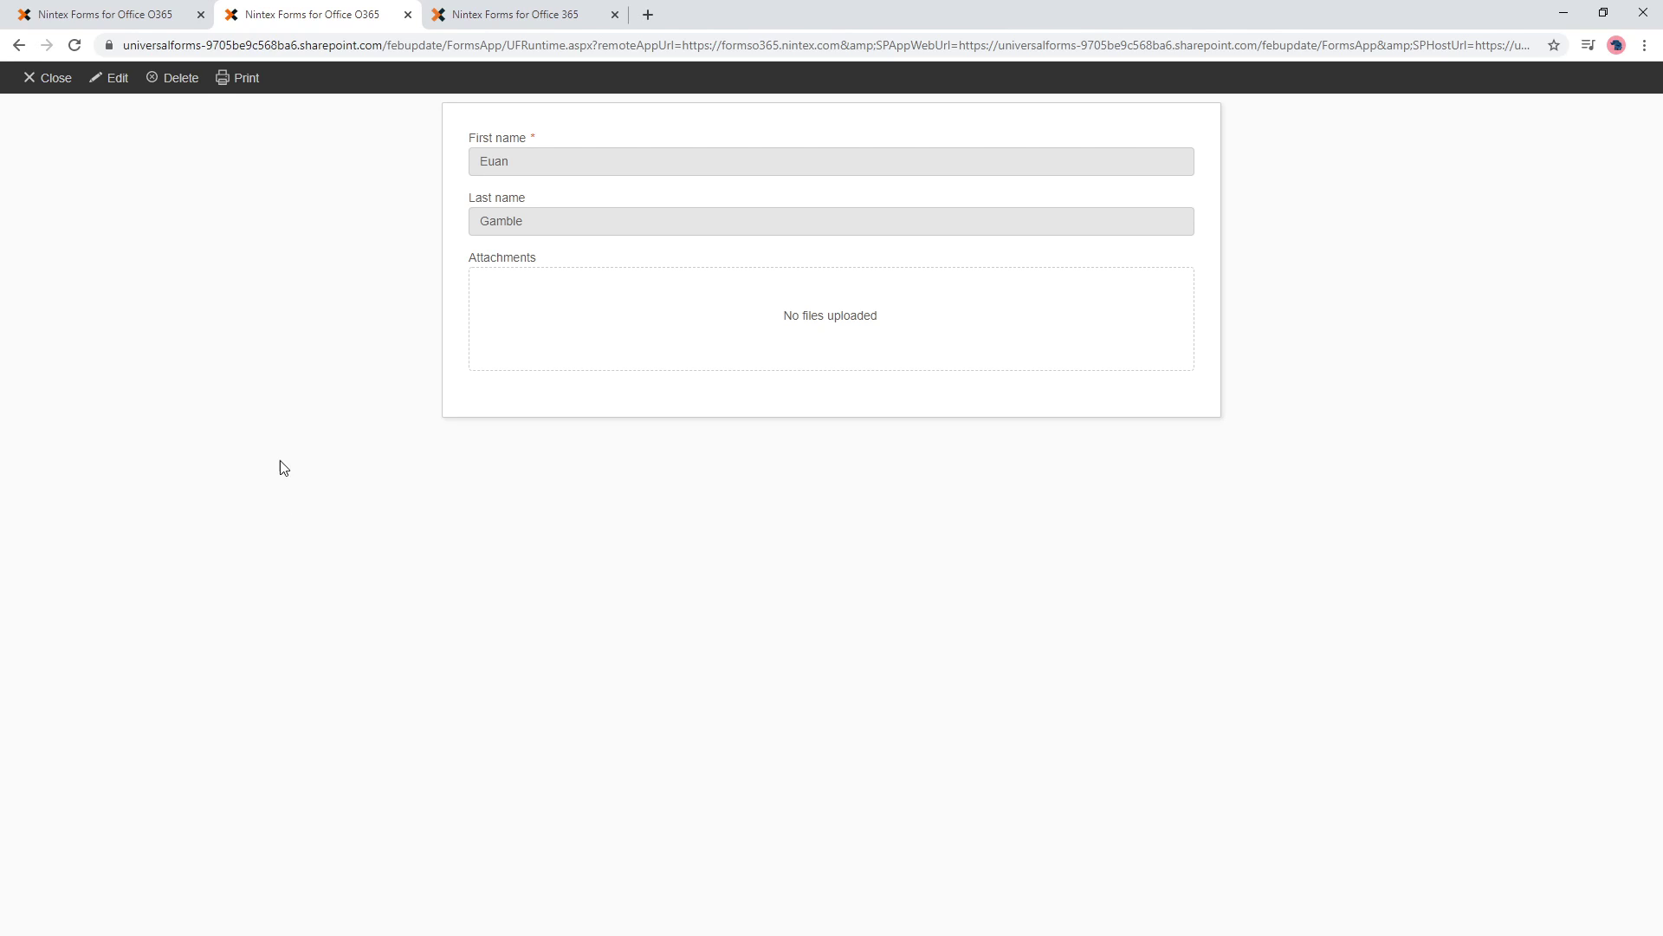
- Edit the item, clear Last name, and submit it without a surname
click(119, 82)
drag(531, 221, 433, 211)
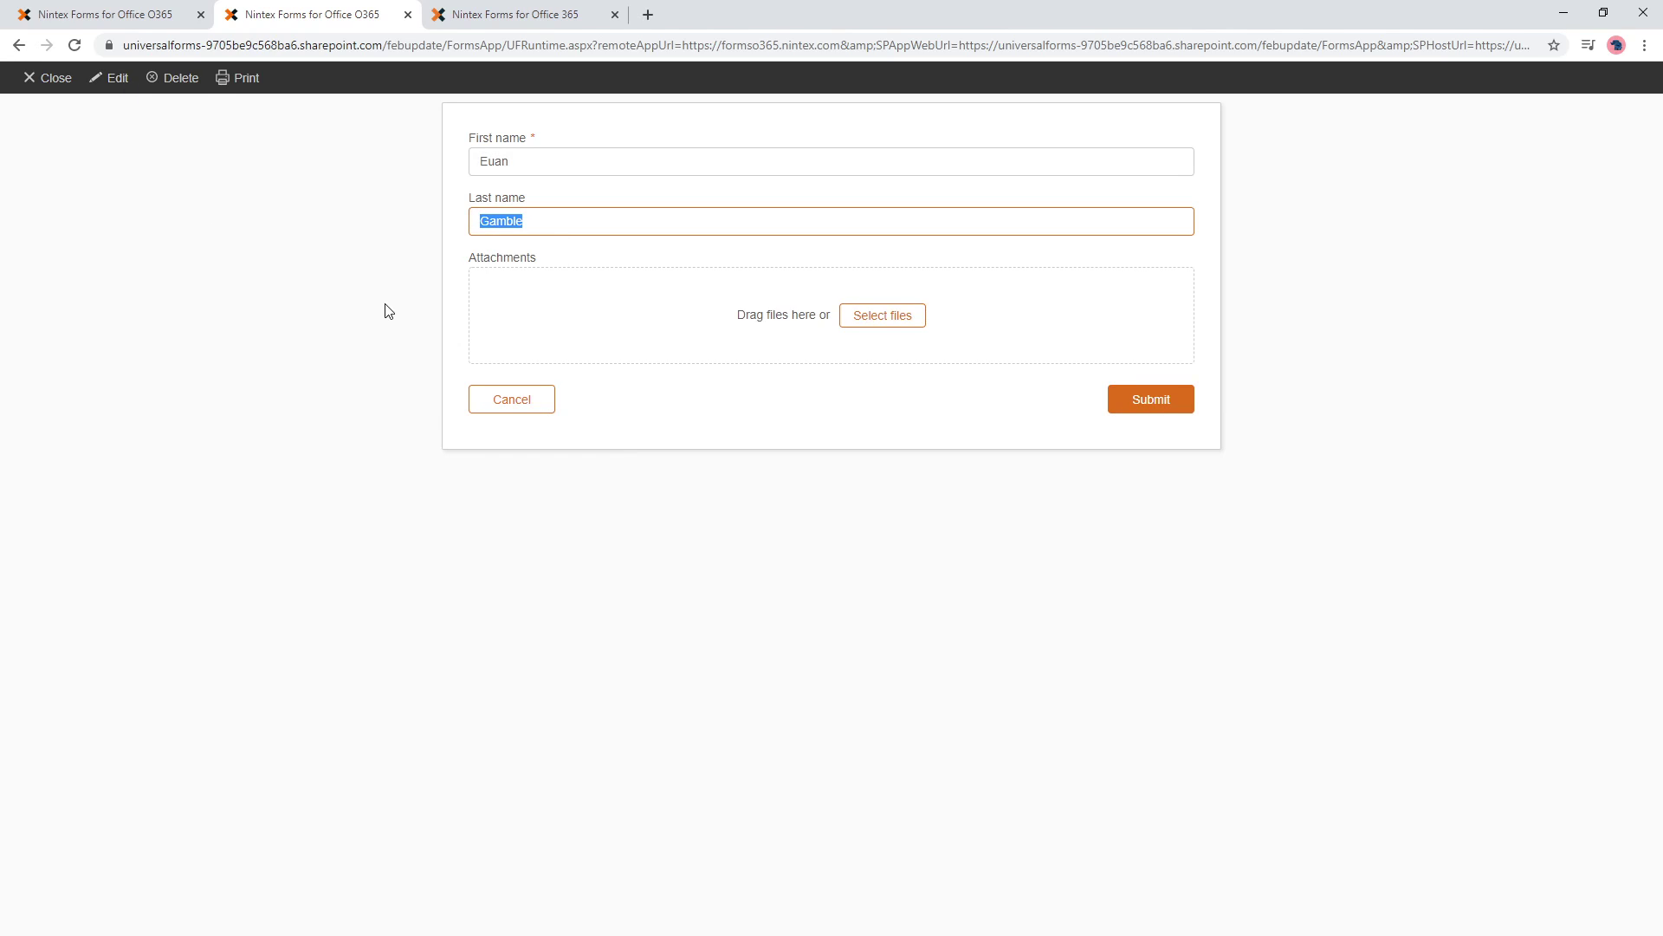
key(BackSpace)
click(1136, 405)
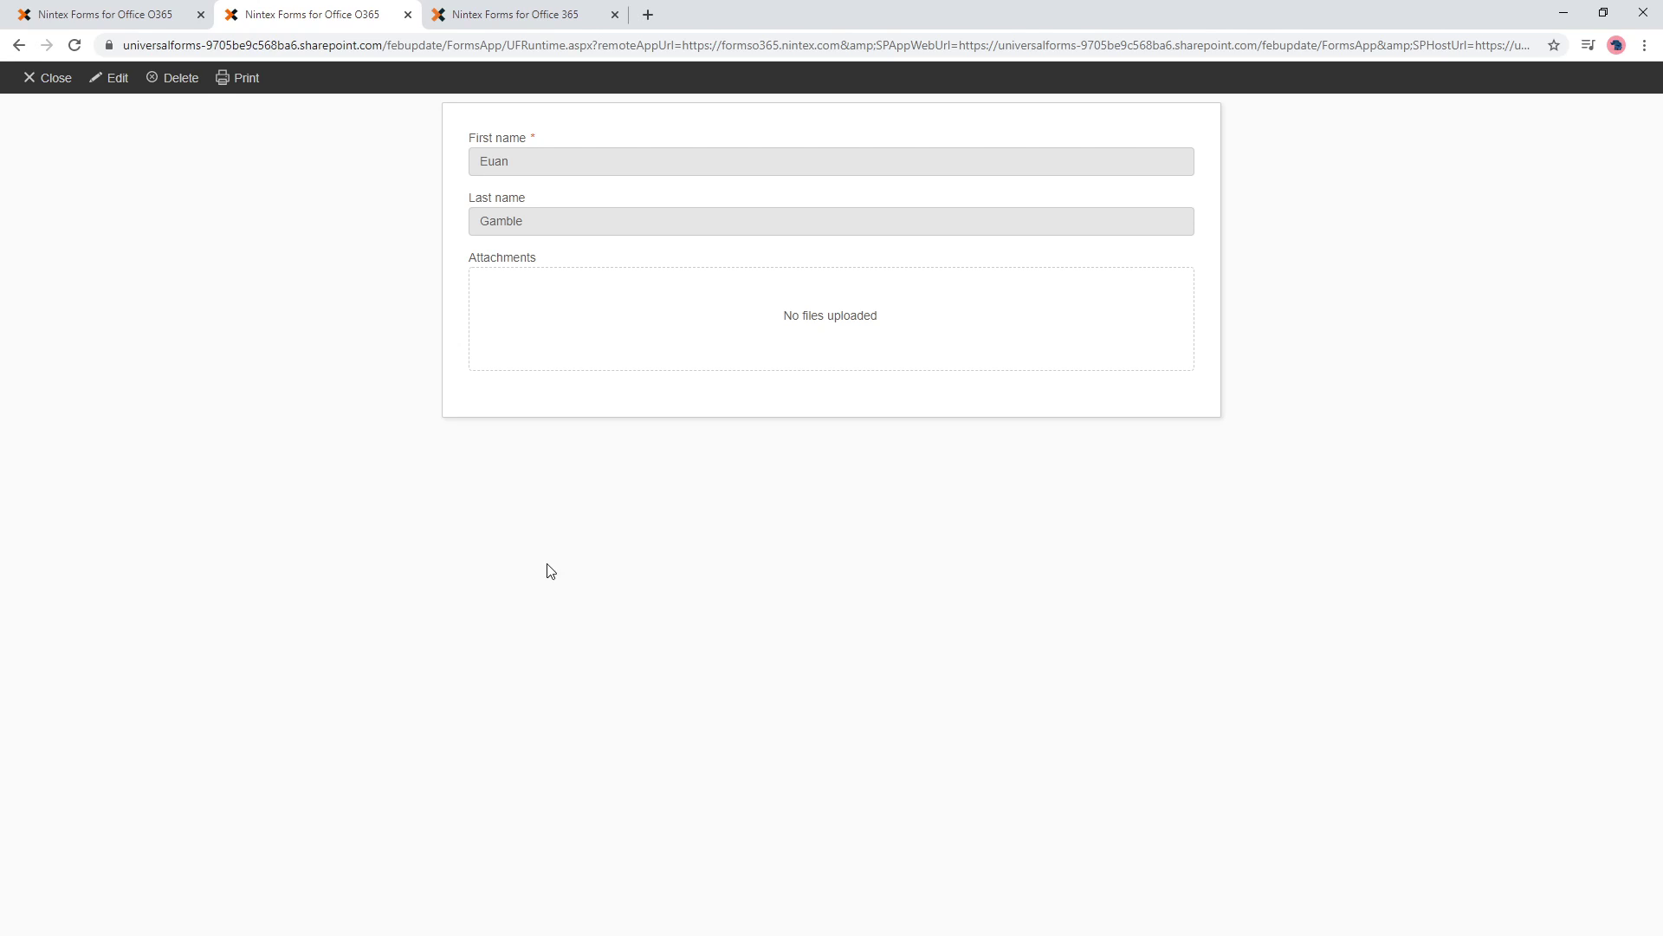
- Highlight the row-calculation release note, then return to the designer and dismiss the publish dialog
click(552, 19)
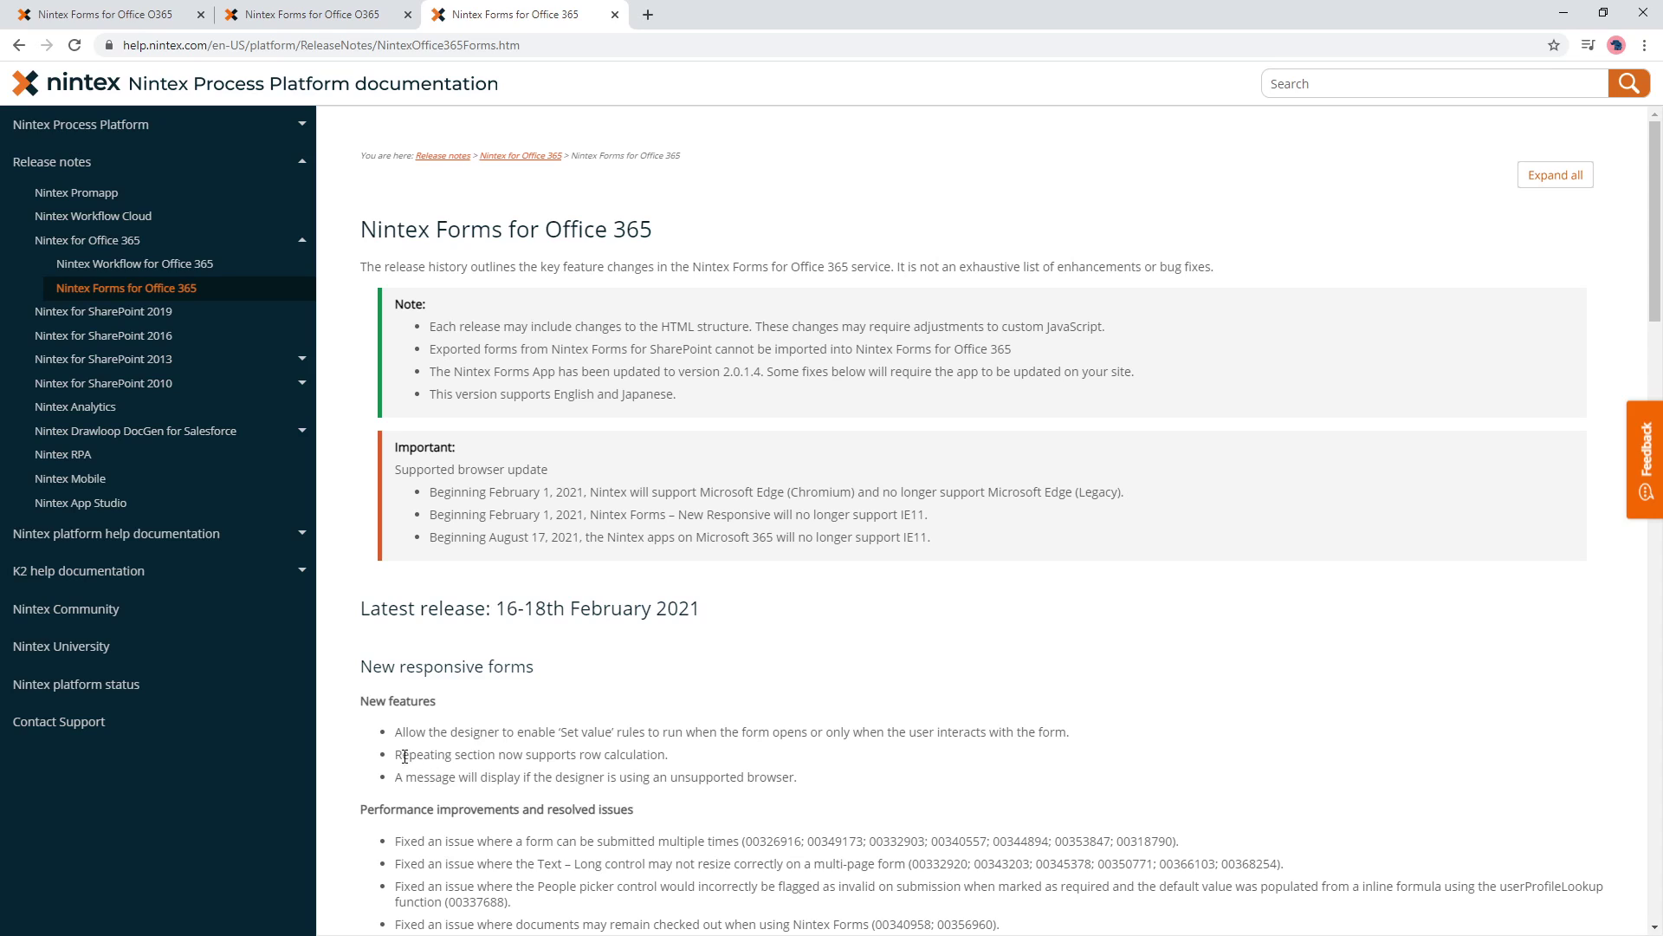
drag(397, 754, 669, 755)
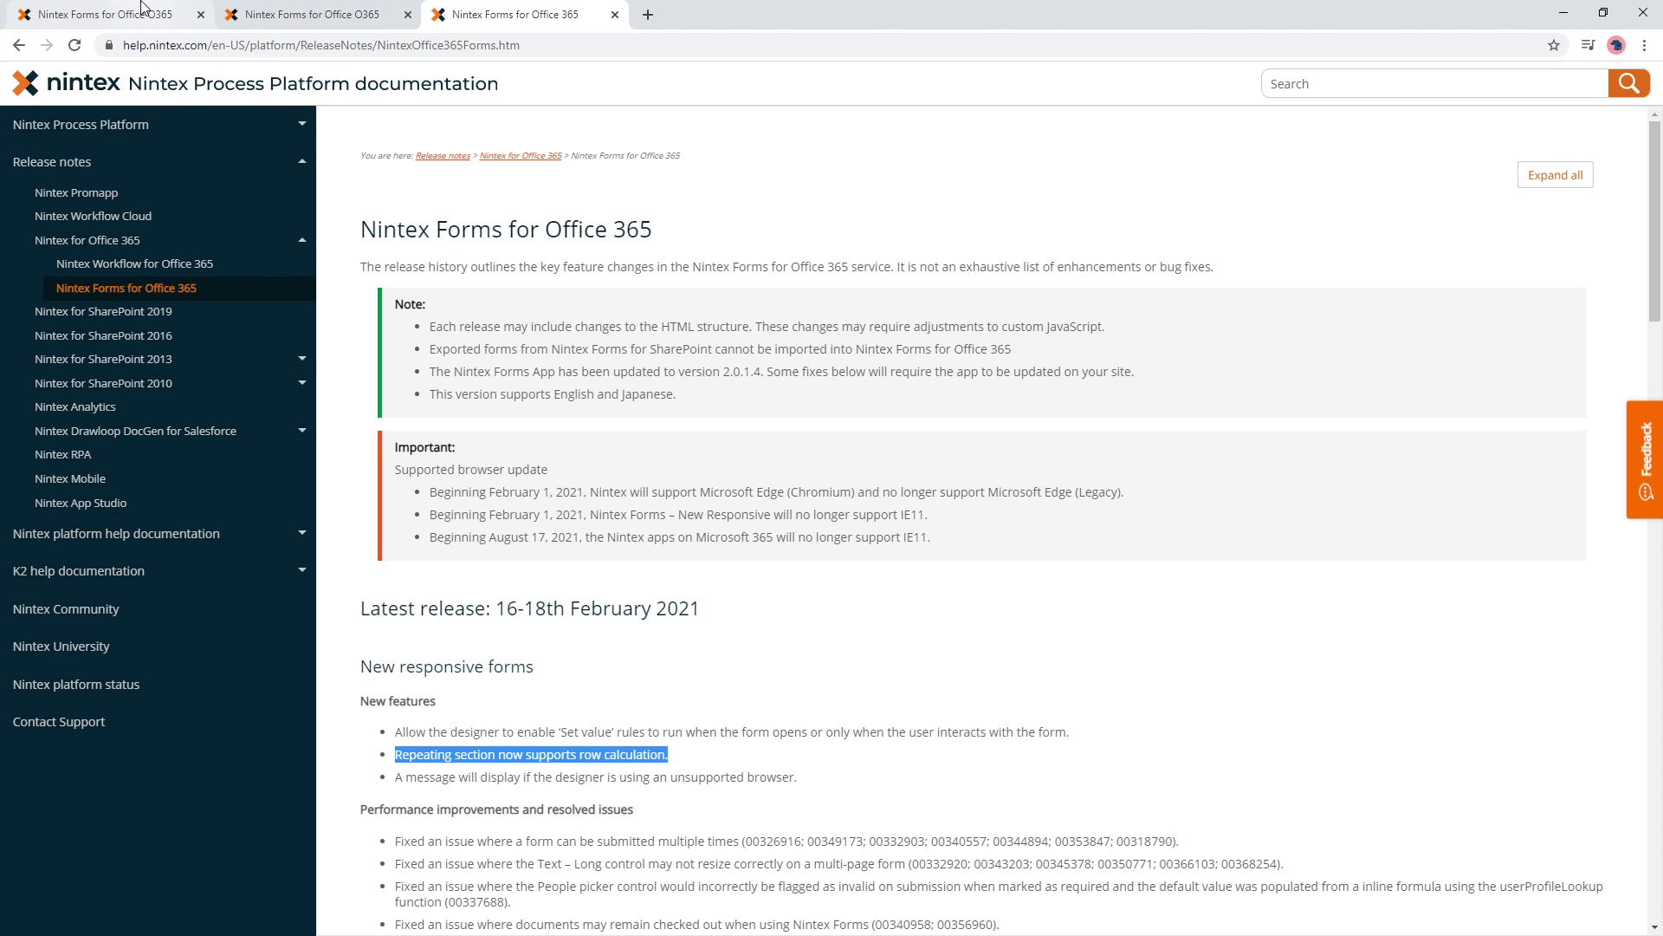
click(113, 14)
click(988, 575)
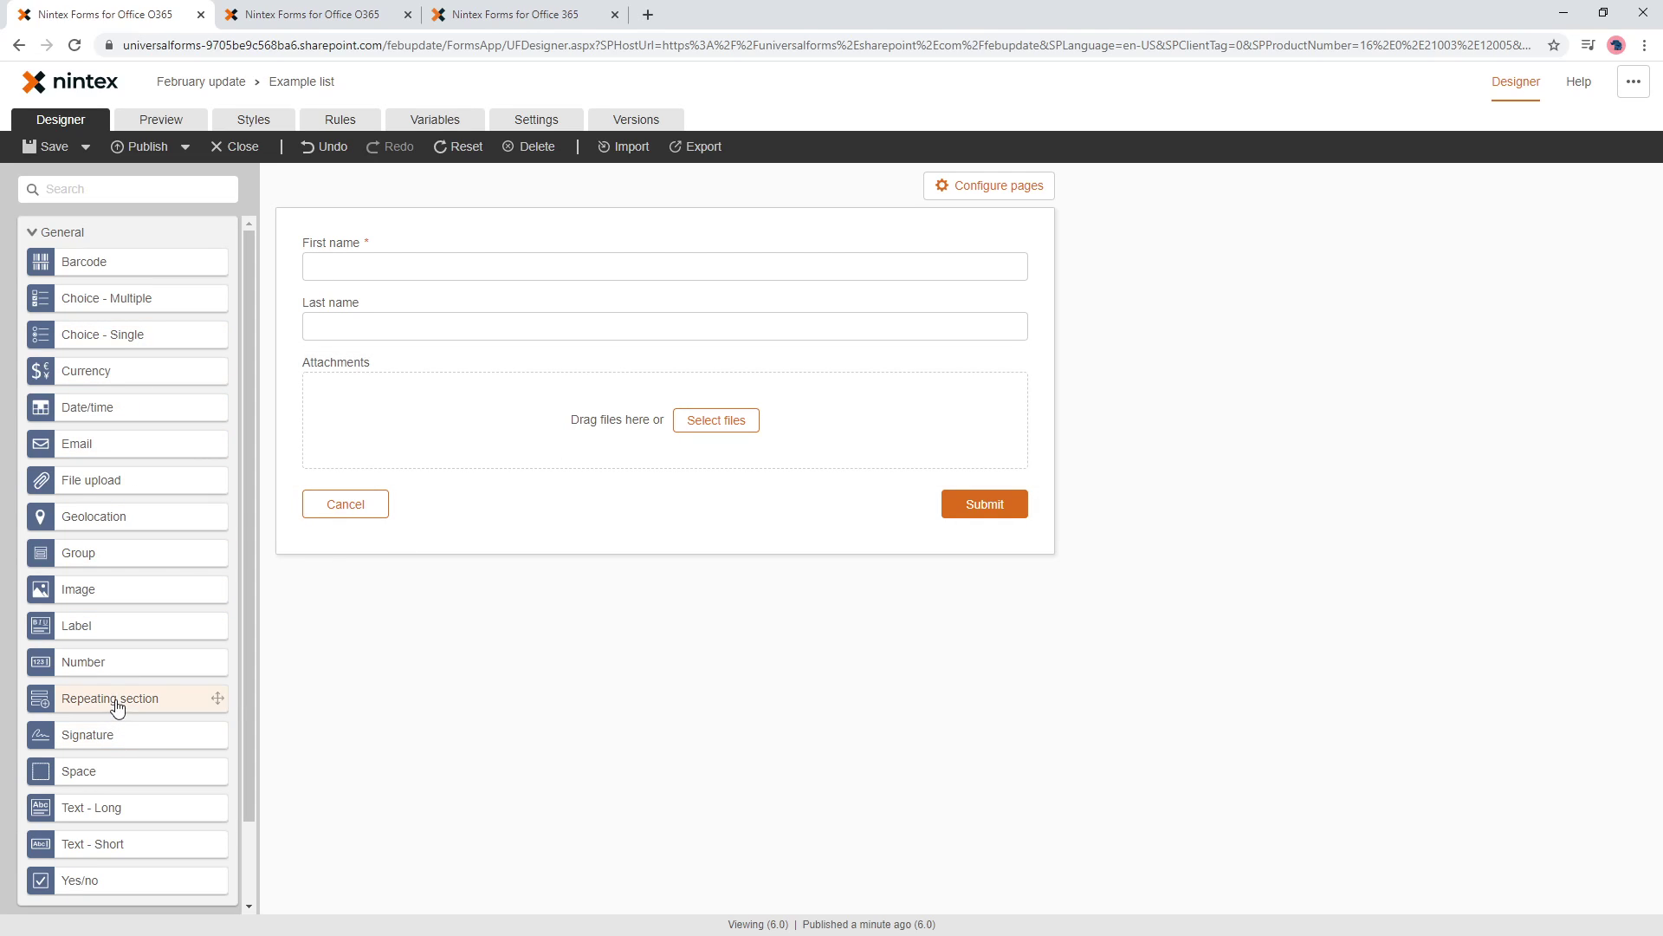
- Place a repeating section at the top of the form holding Number 1, Currency 1 and Currency 2
drag(120, 712, 419, 260)
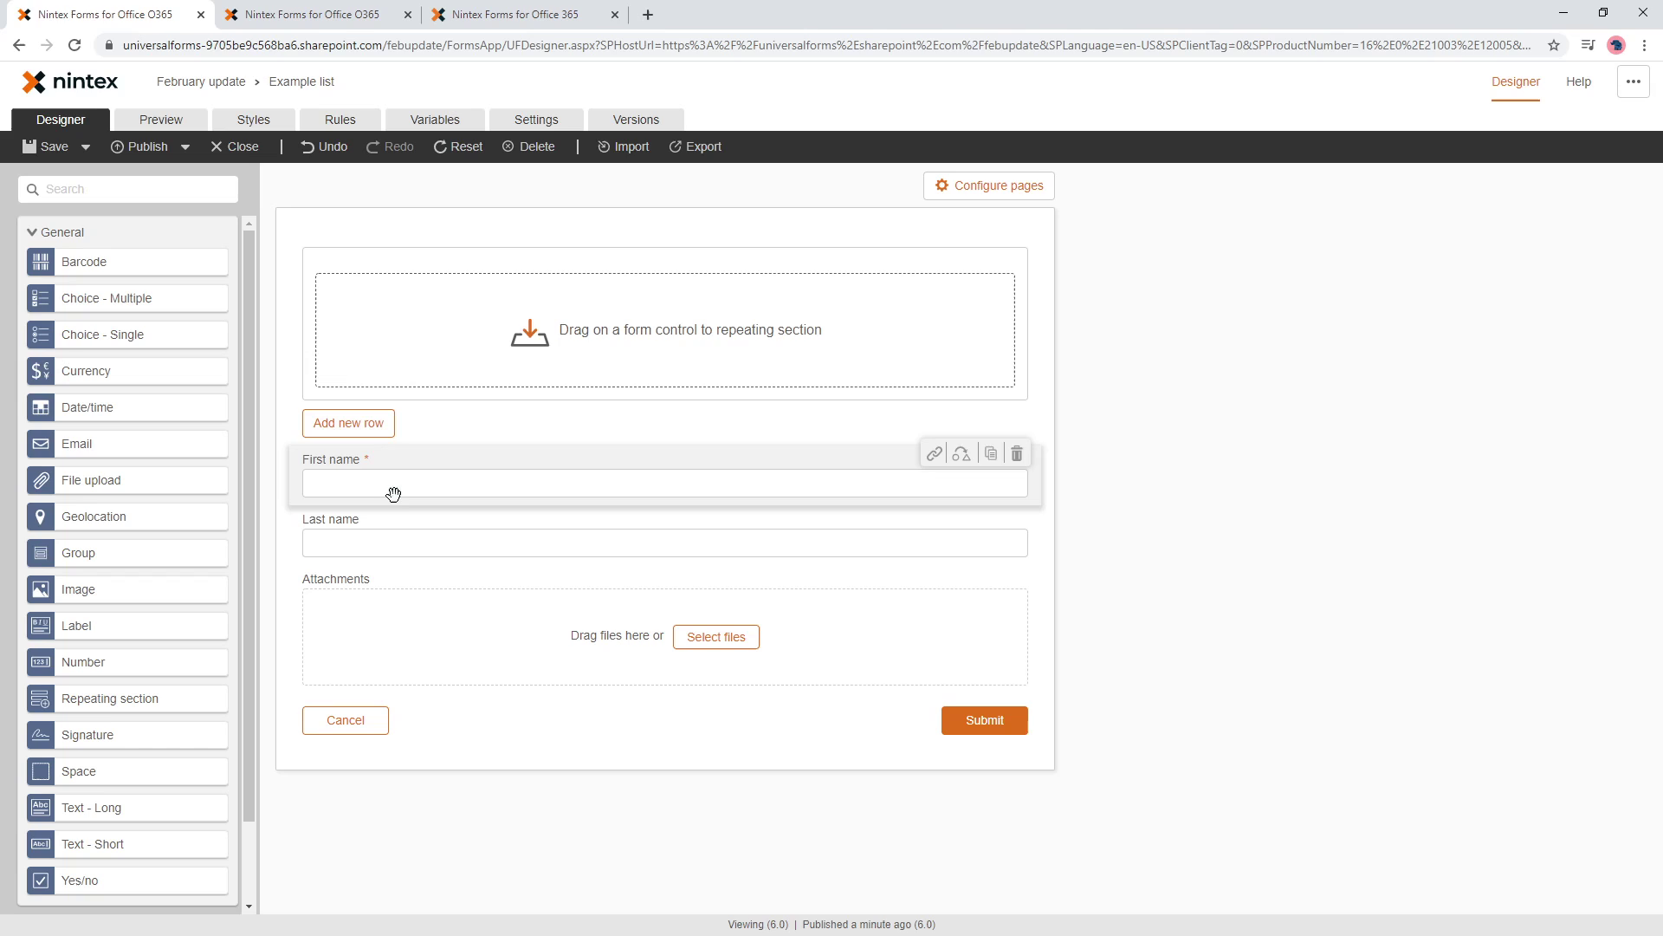
drag(393, 491, 448, 490)
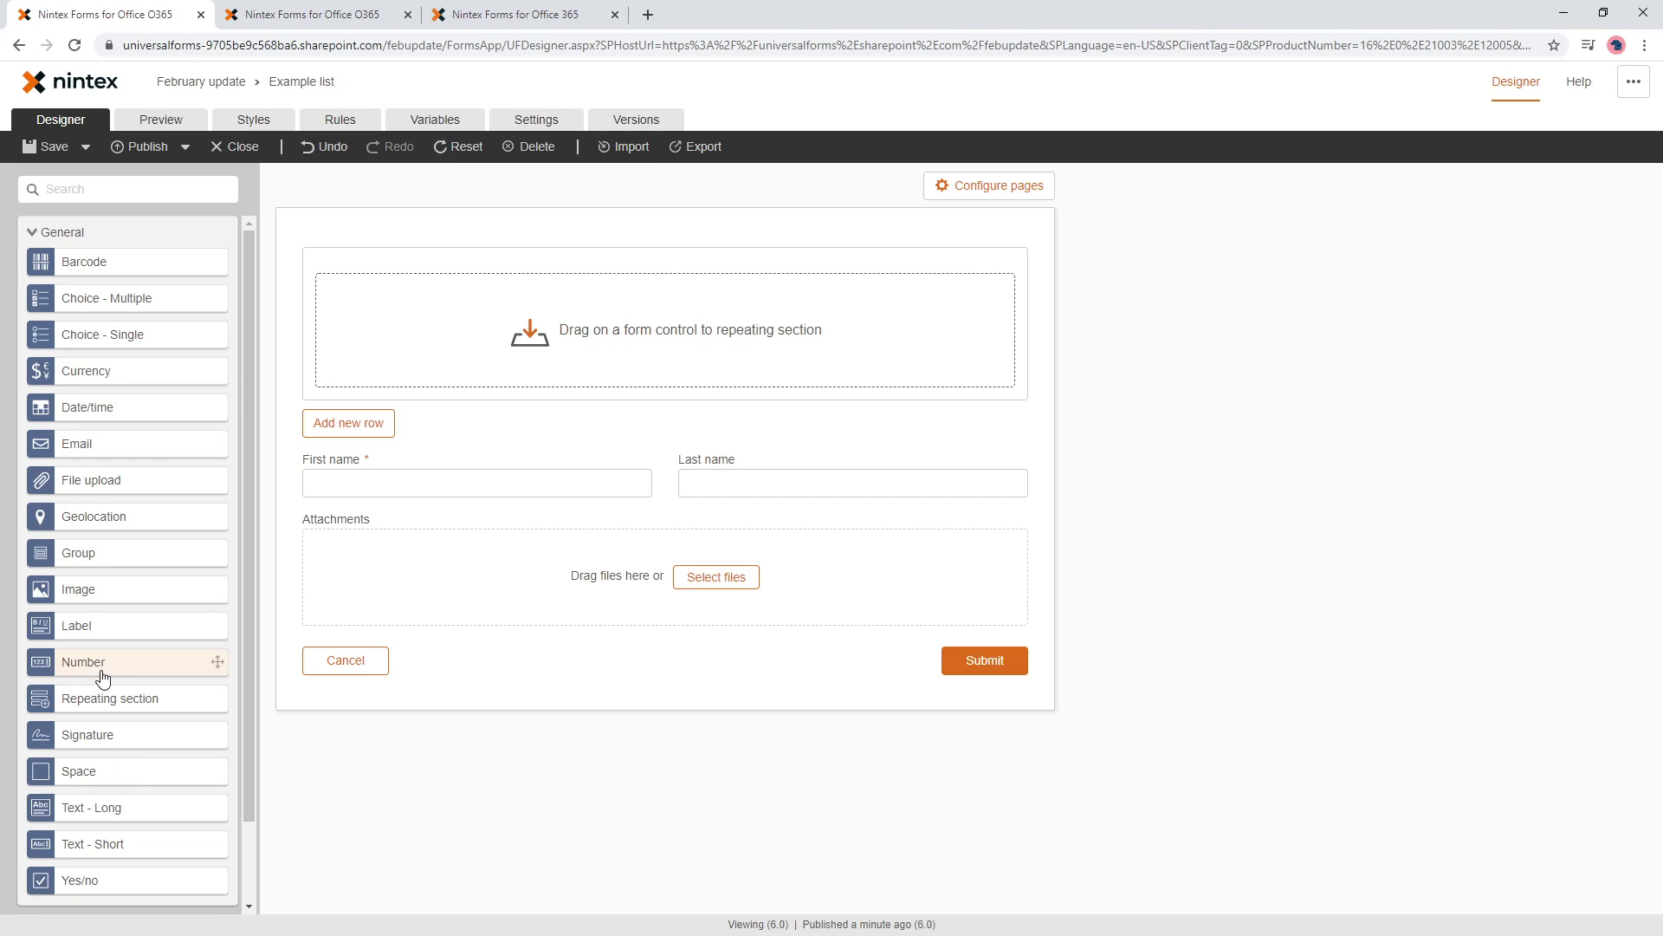
drag(102, 675, 400, 309)
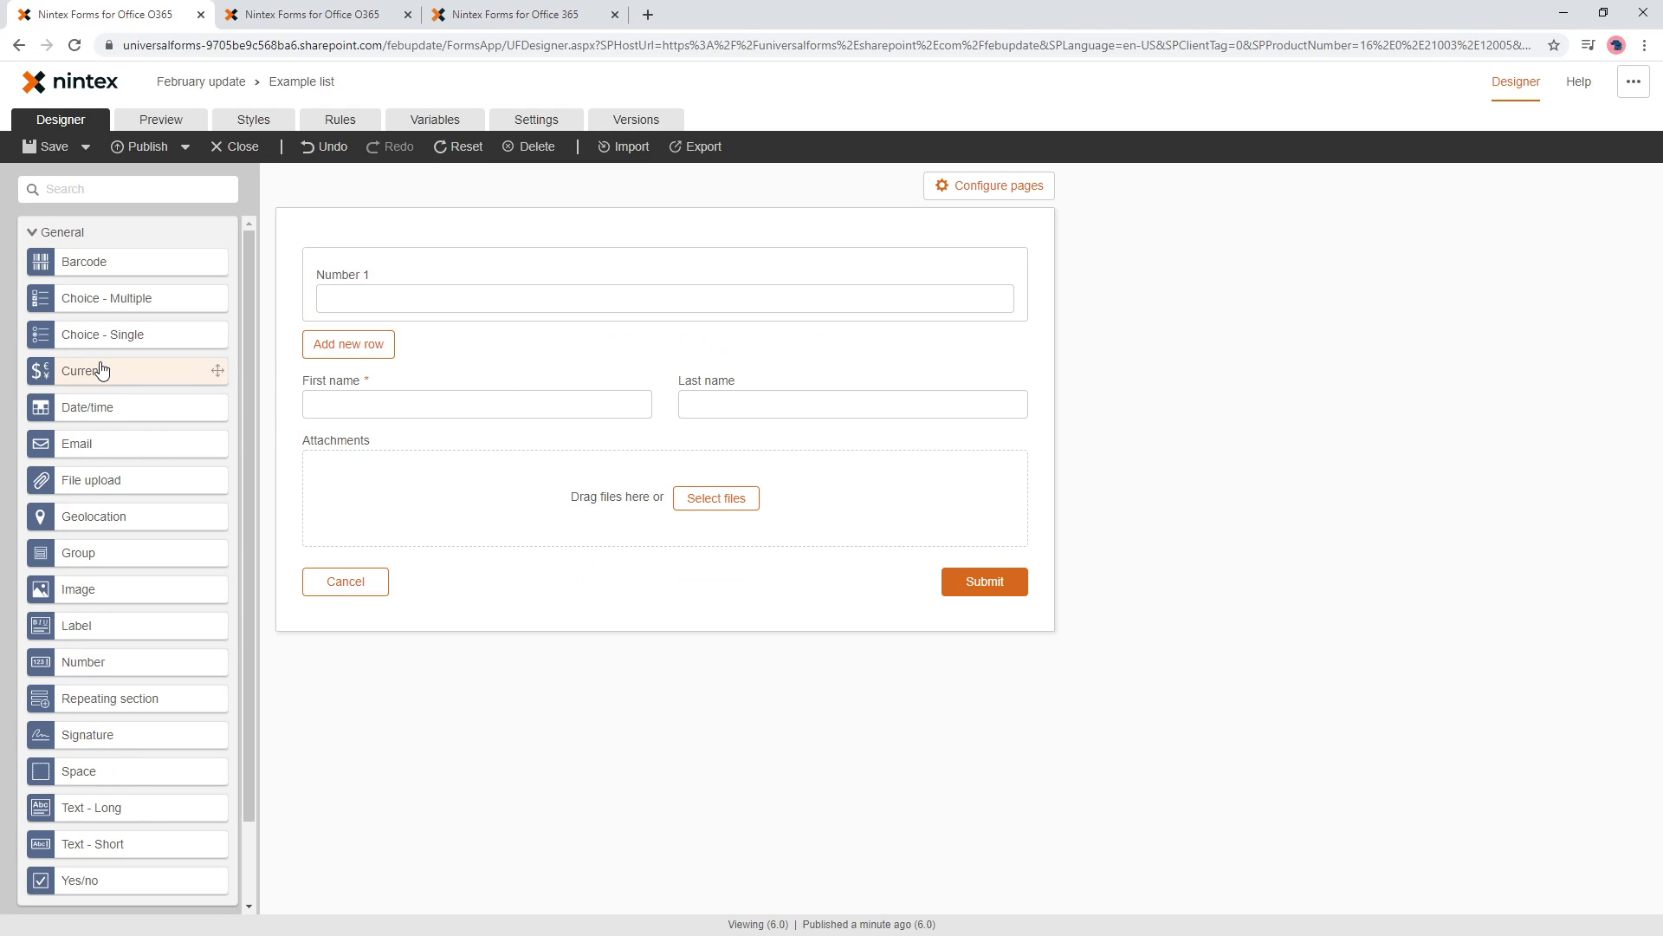
drag(102, 371, 953, 297)
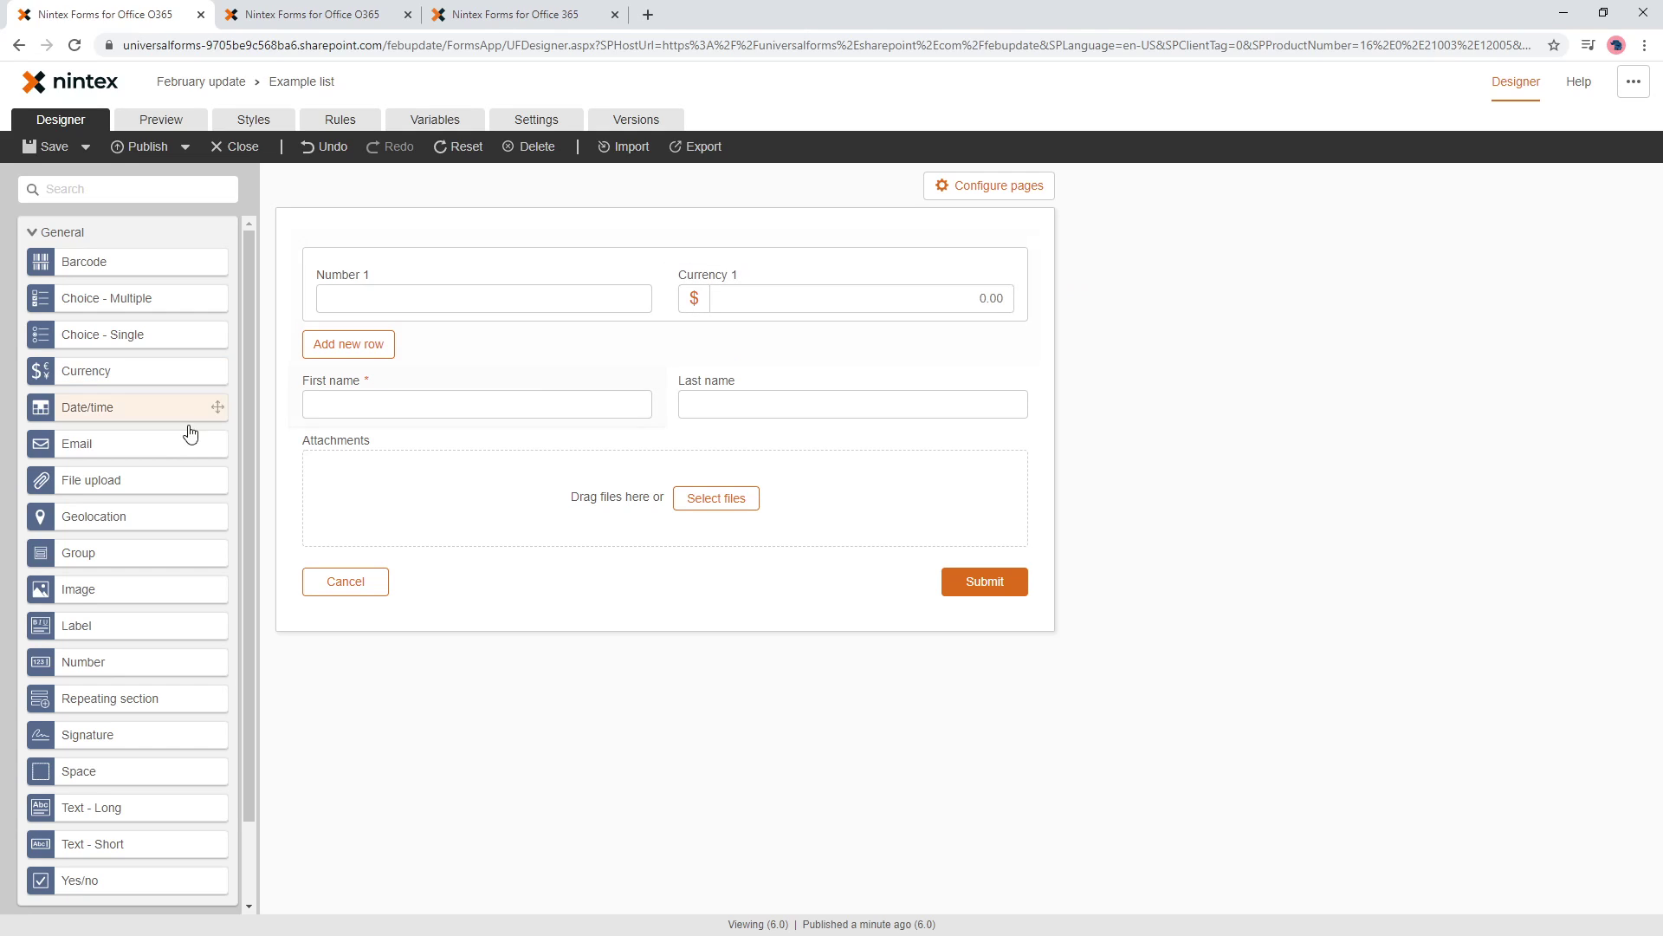
drag(104, 373, 998, 308)
- Title the Number 1, Currency 1 and Currency 2 fields Quantity, Price and Total
click(434, 305)
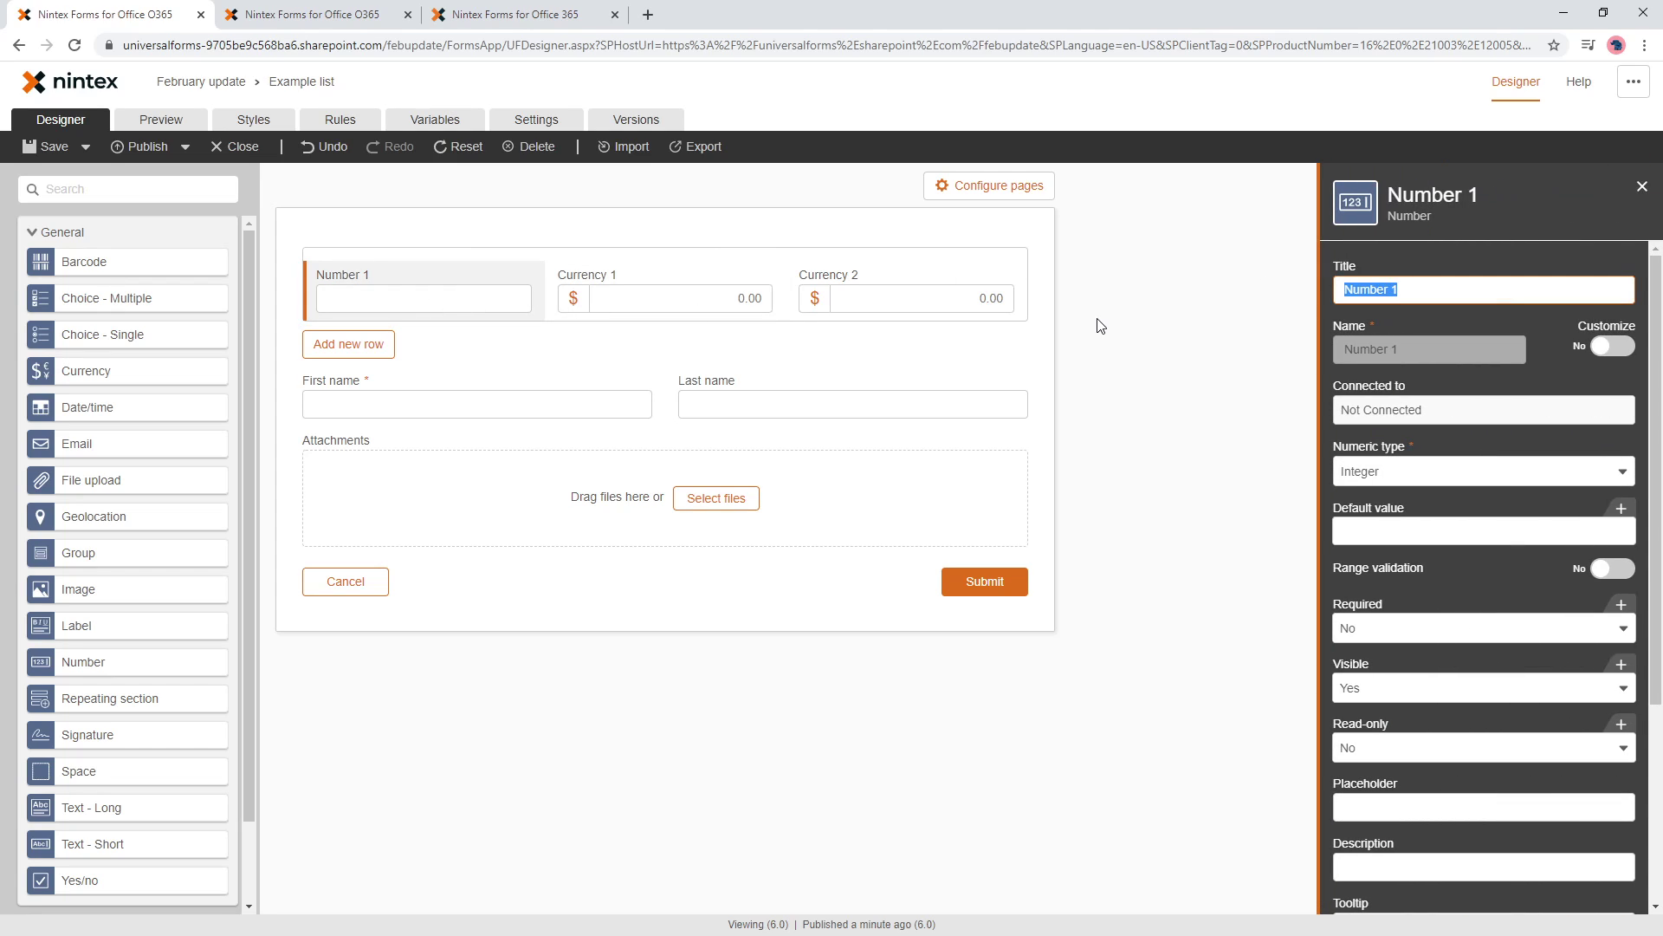
text(Quantity)
click(694, 282)
text(Pr)
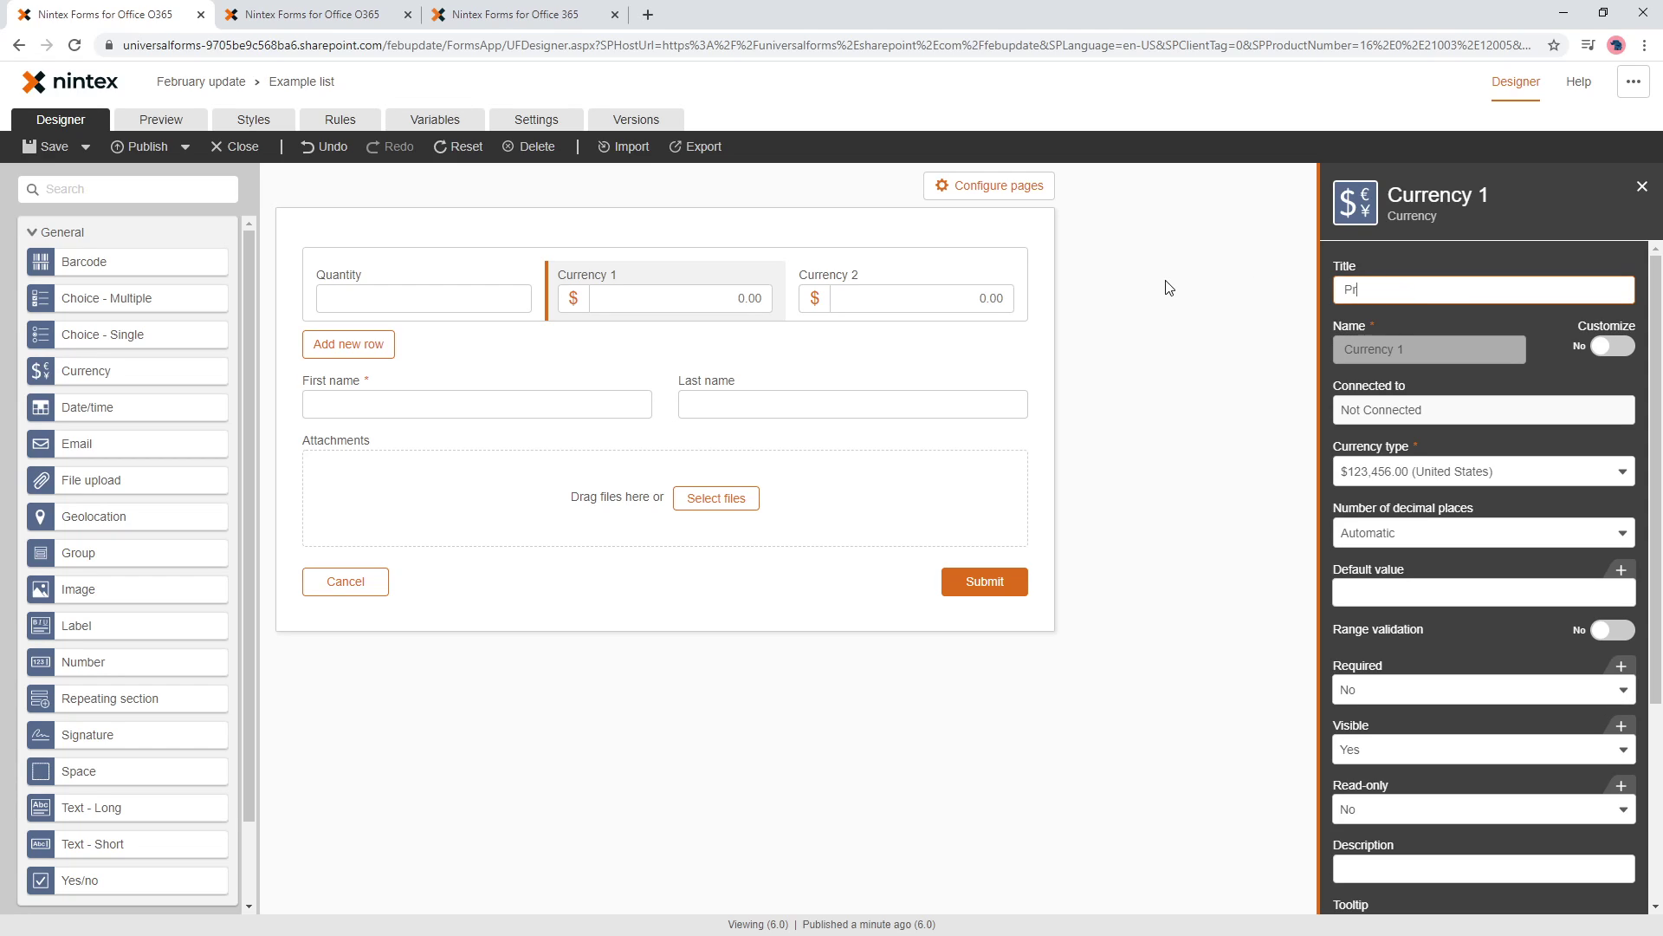
text(ice)
click(1028, 285)
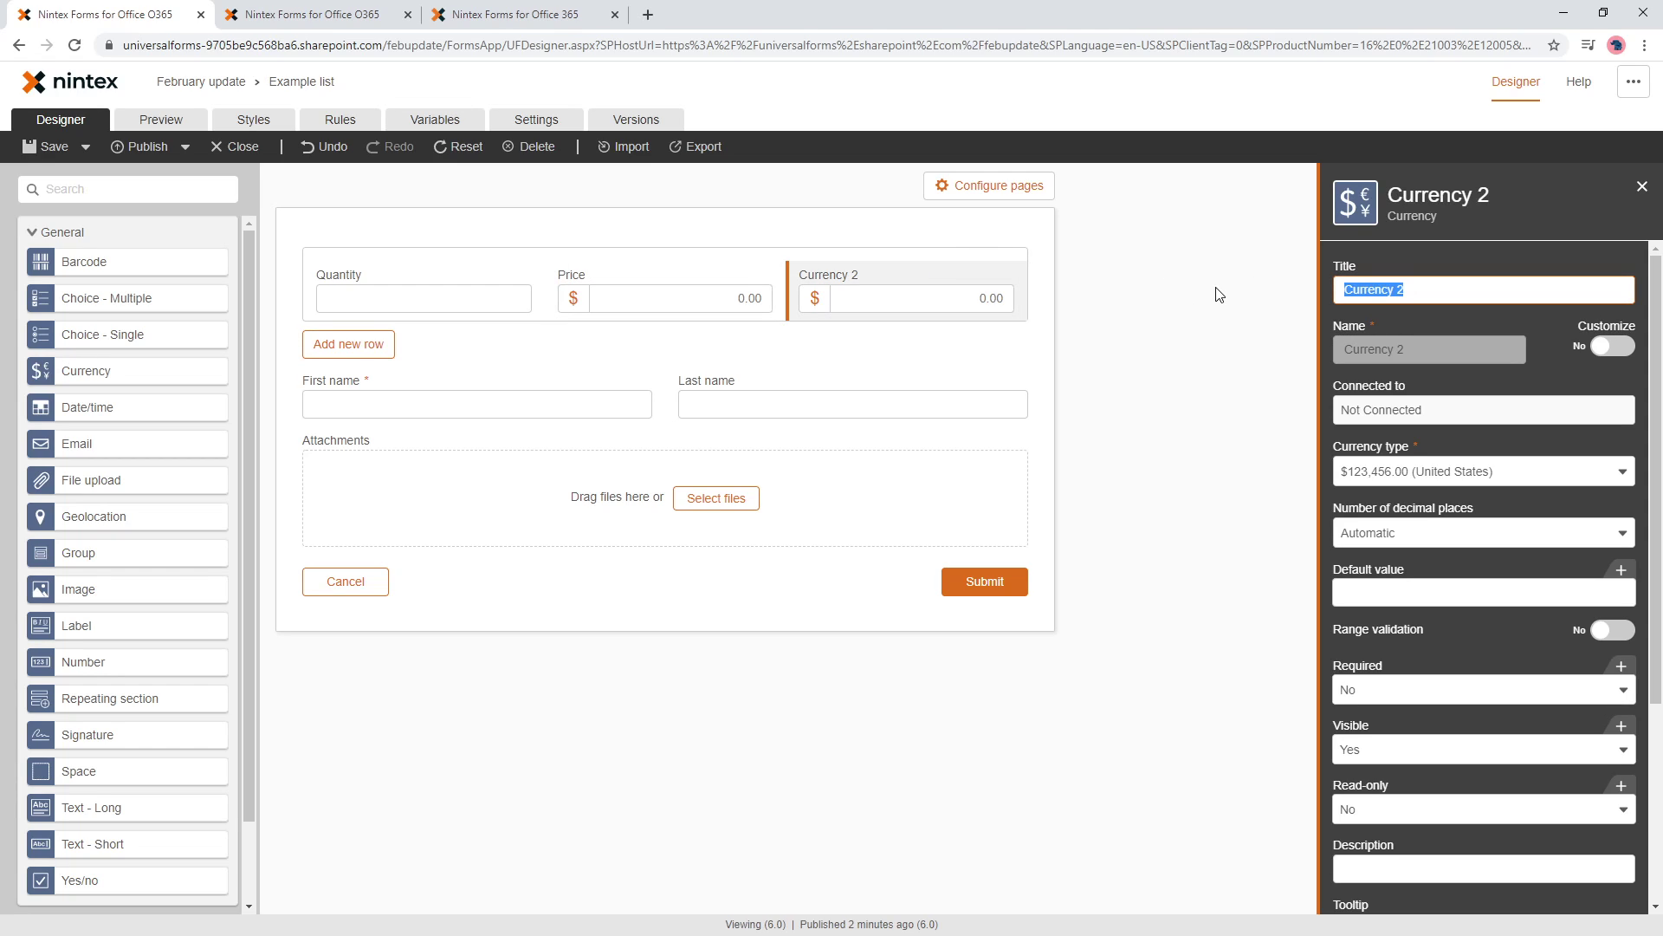
text(TOta)
key(BackSpace)
text(otal)
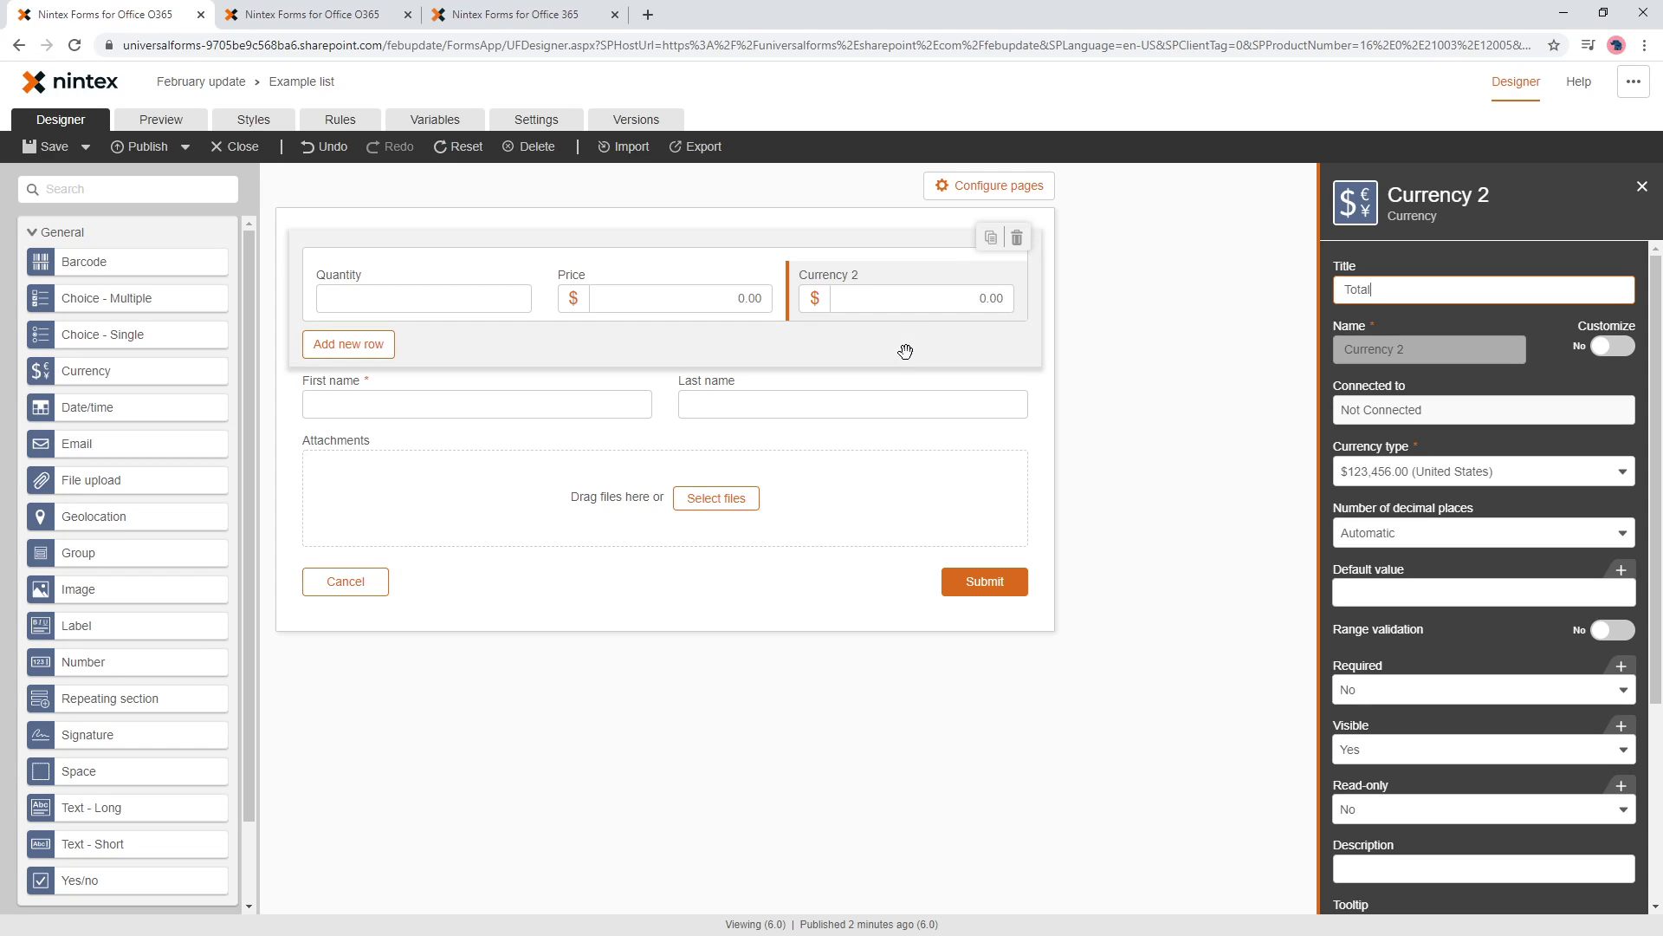
click(860, 300)
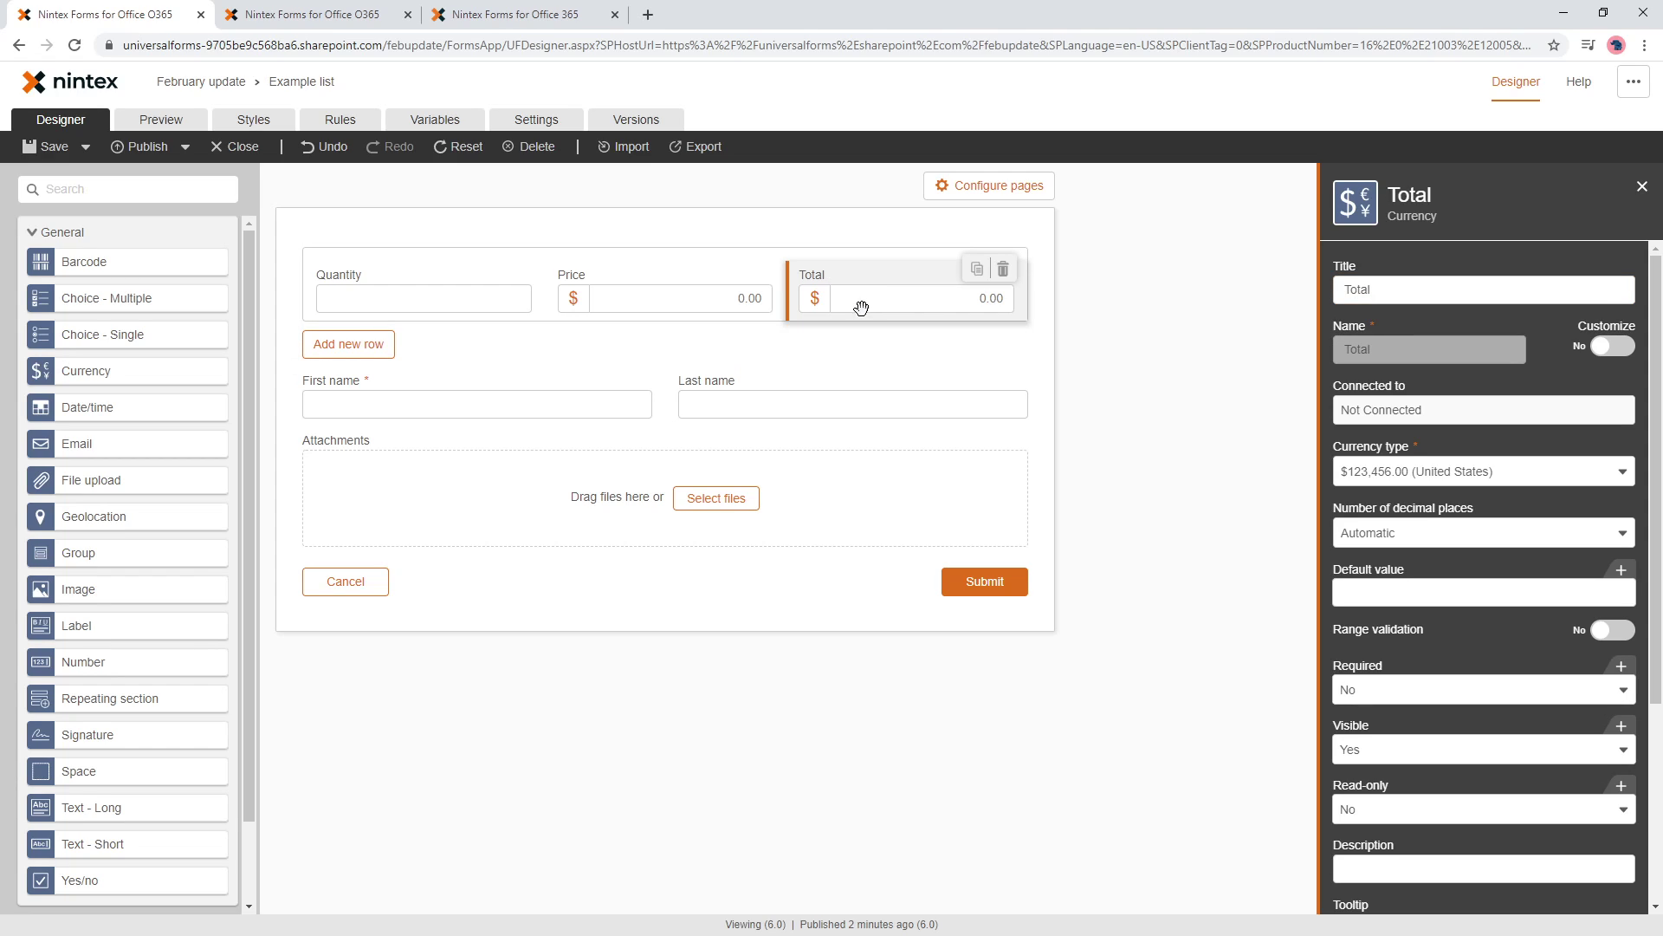
- Set the Total field's Read-only option to Yes
click(461, 305)
click(615, 299)
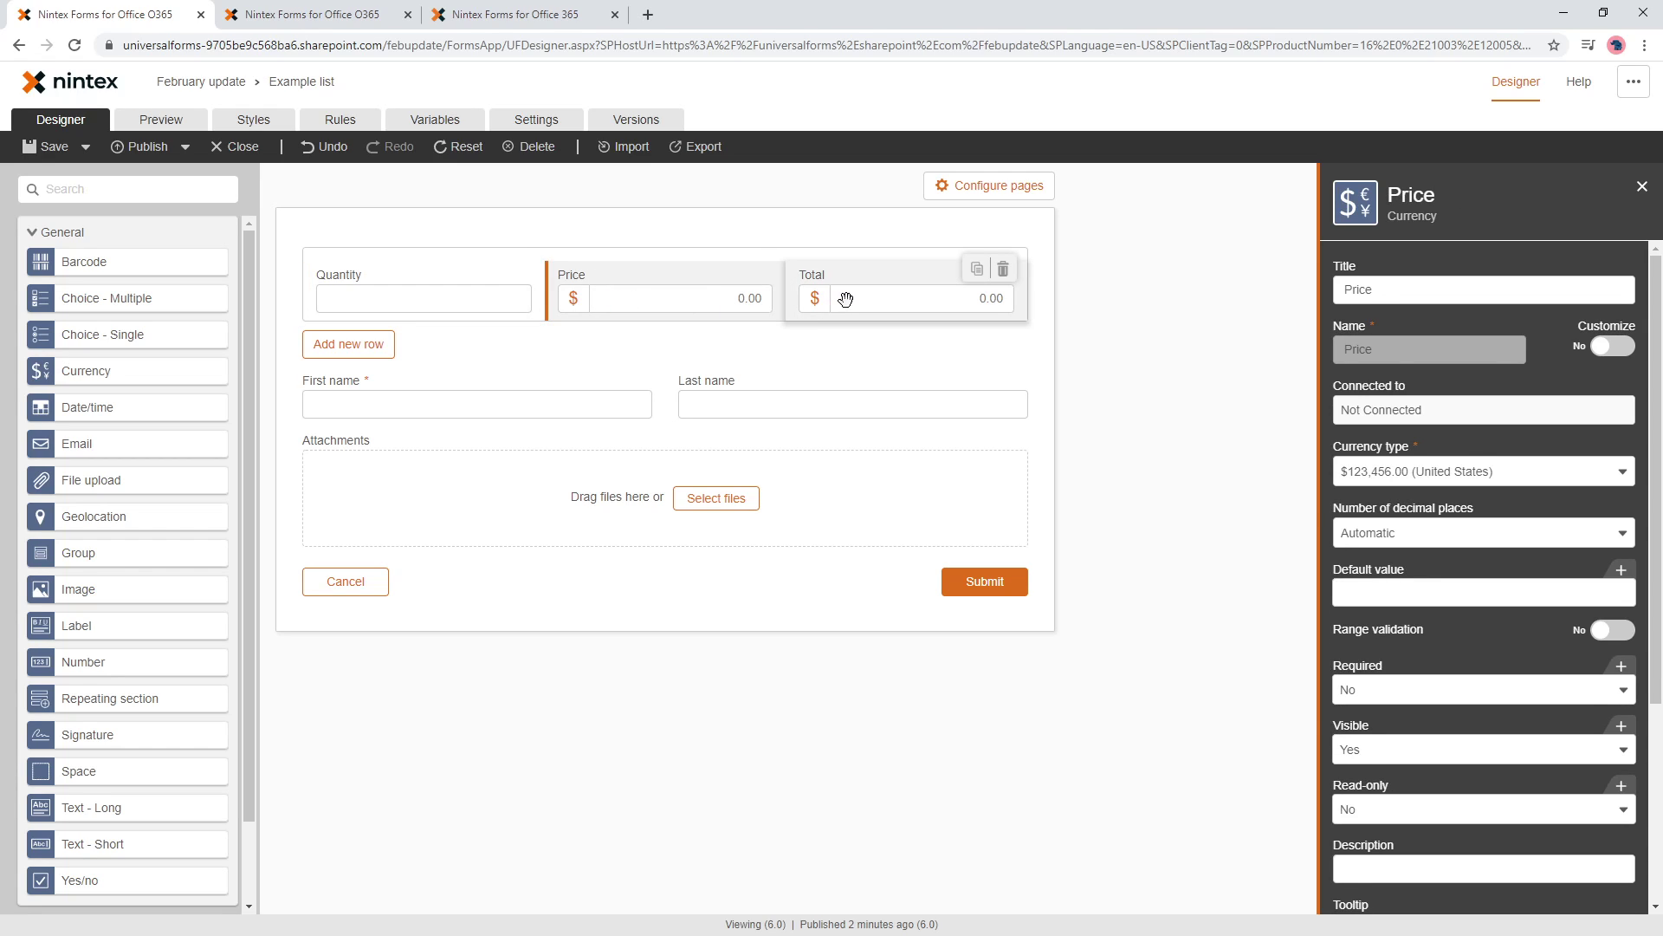
click(854, 299)
click(1376, 812)
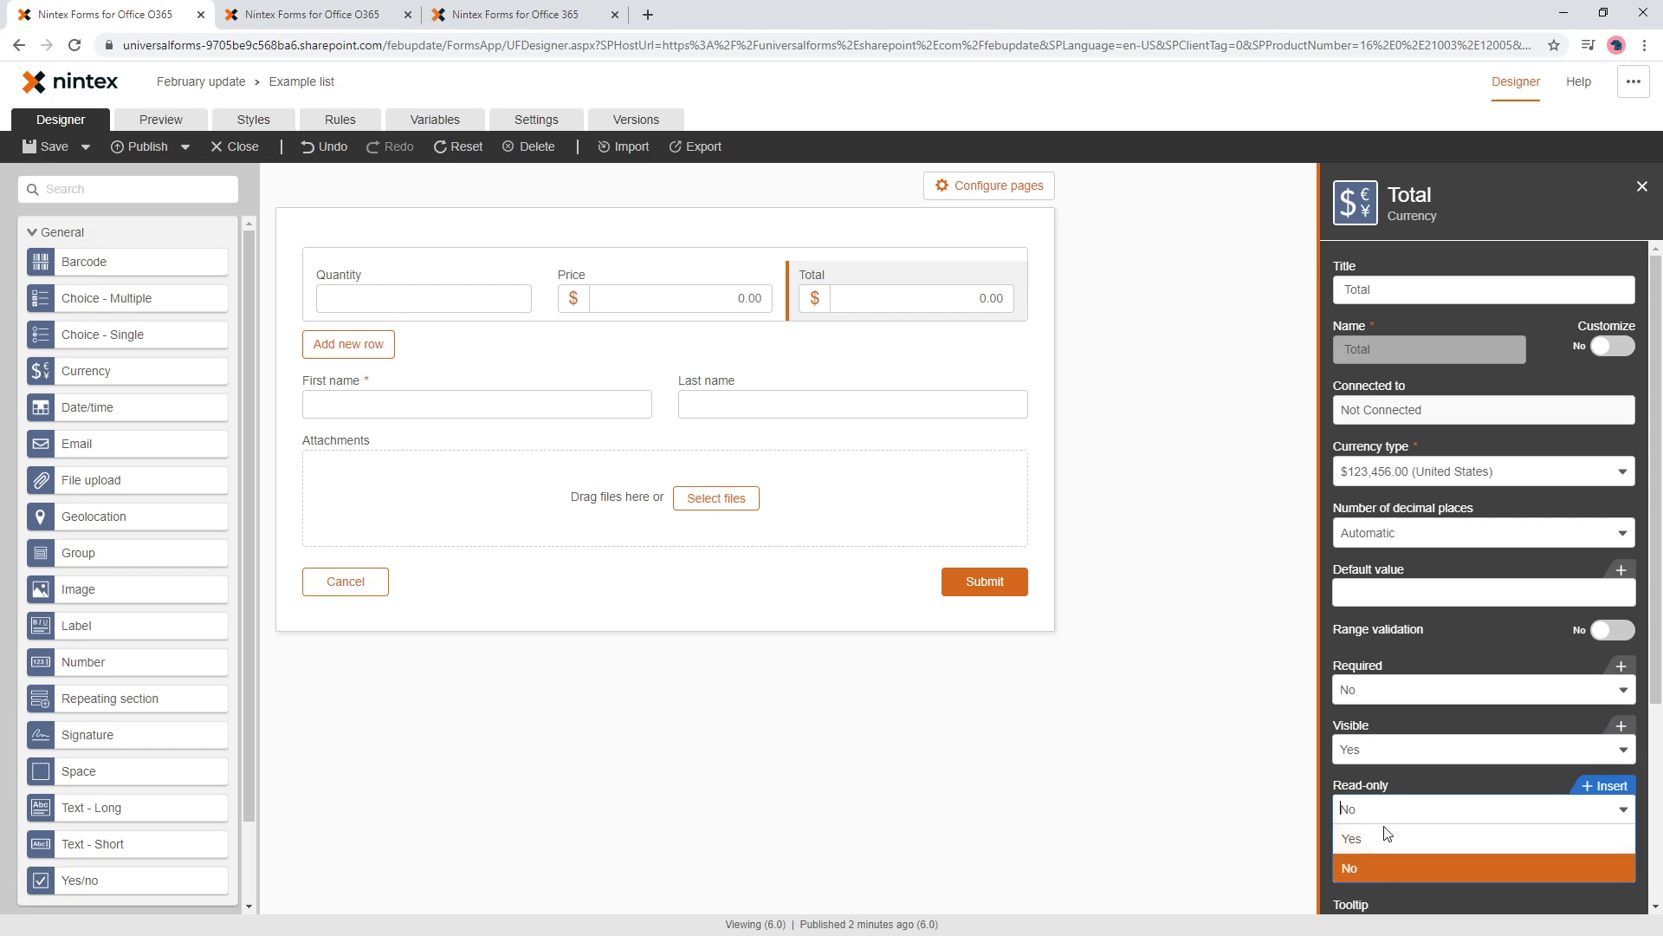
click(1379, 836)
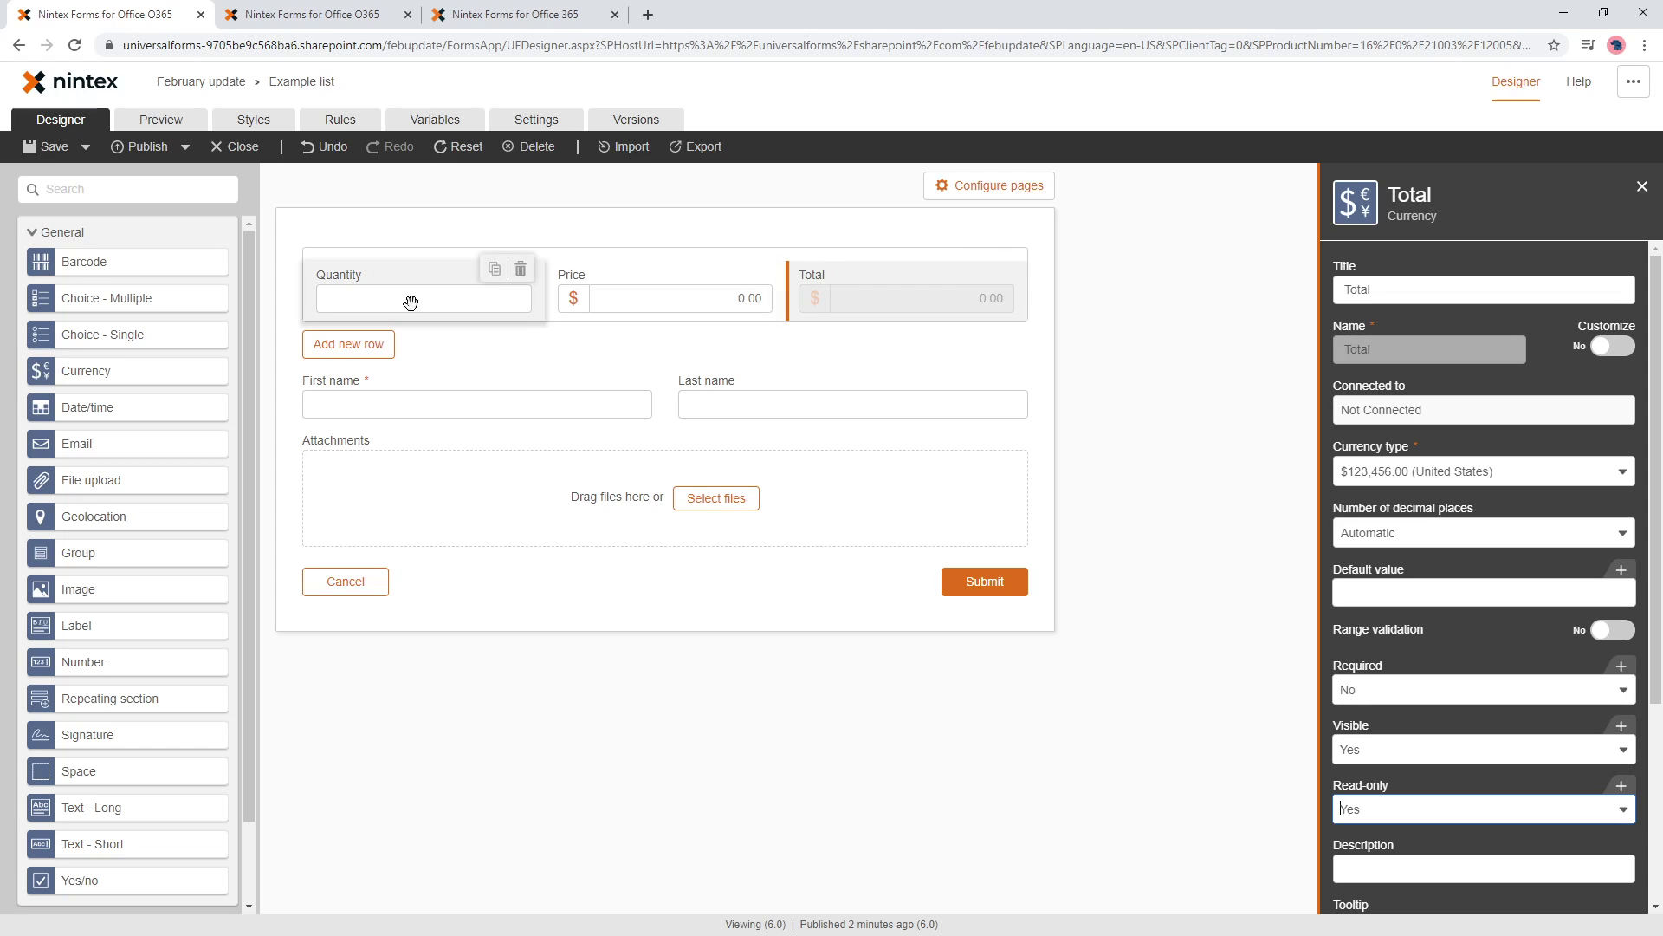
click(359, 125)
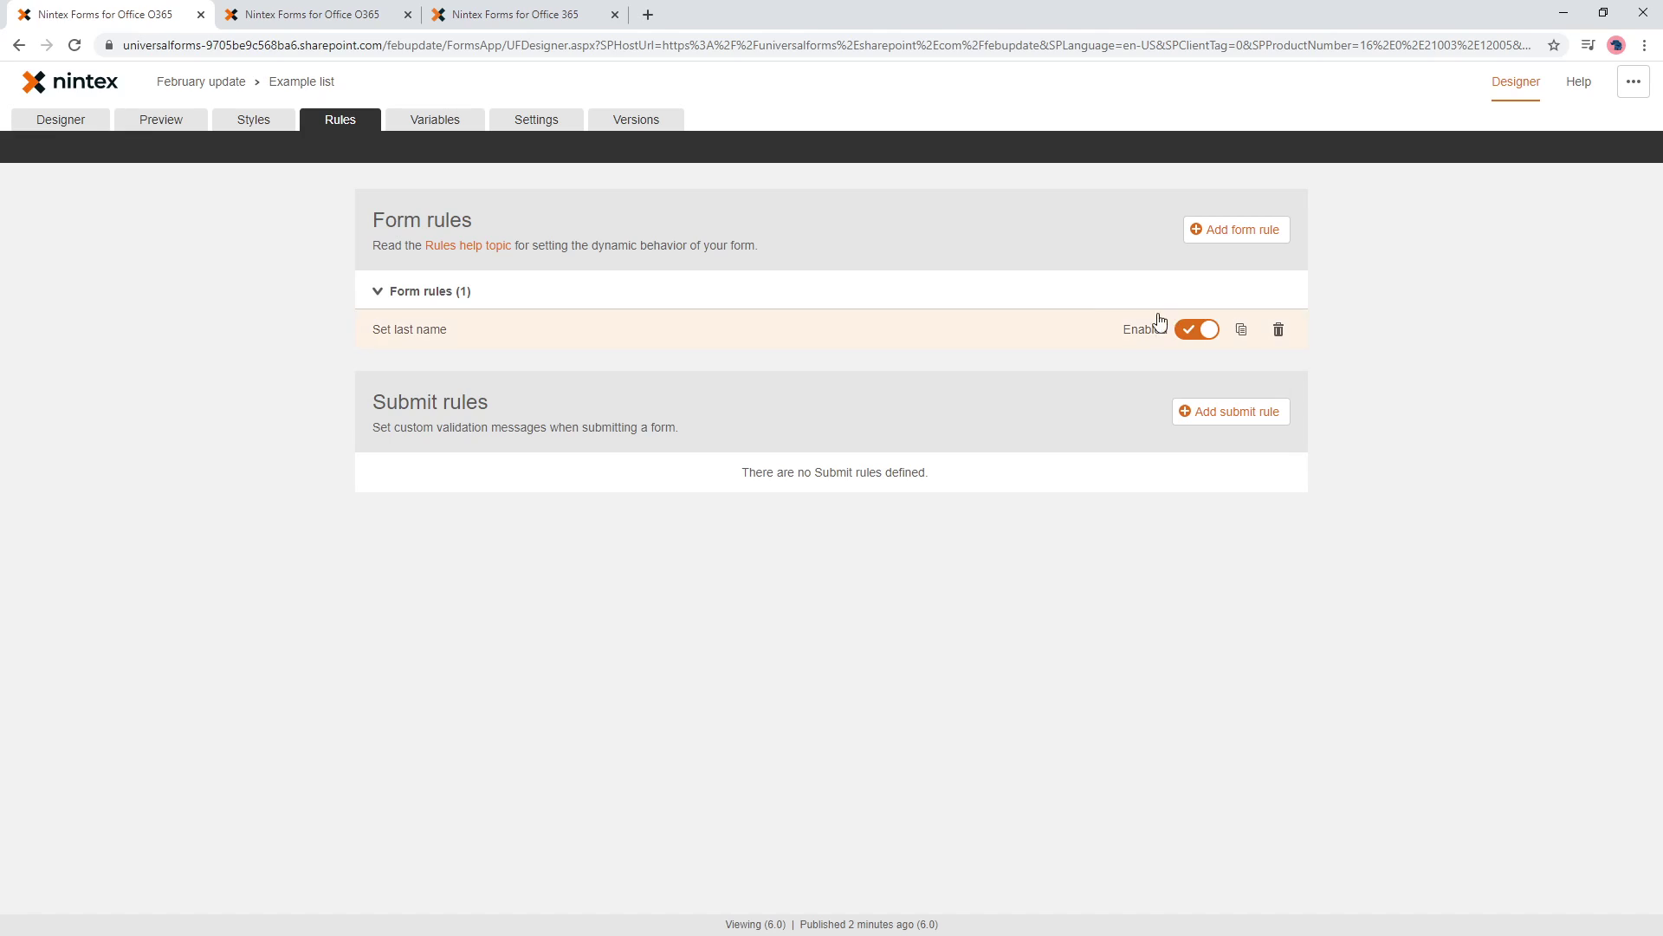
- Add a new form rule on Repeating section 1 named 'Set total'
click(1230, 233)
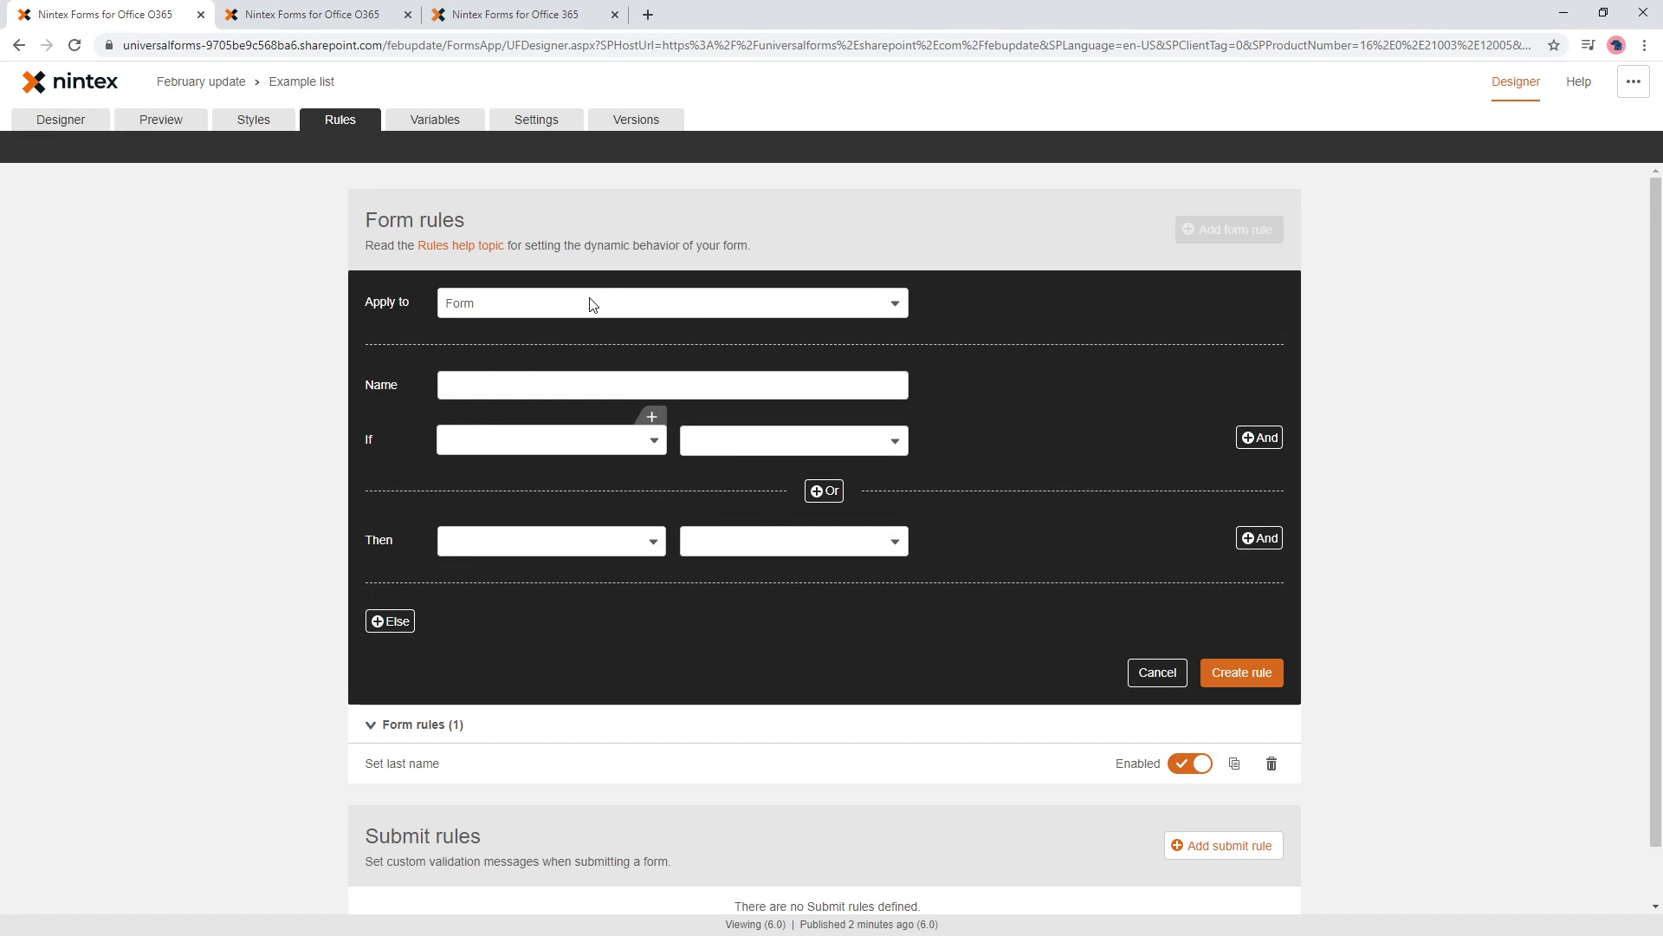
click(591, 304)
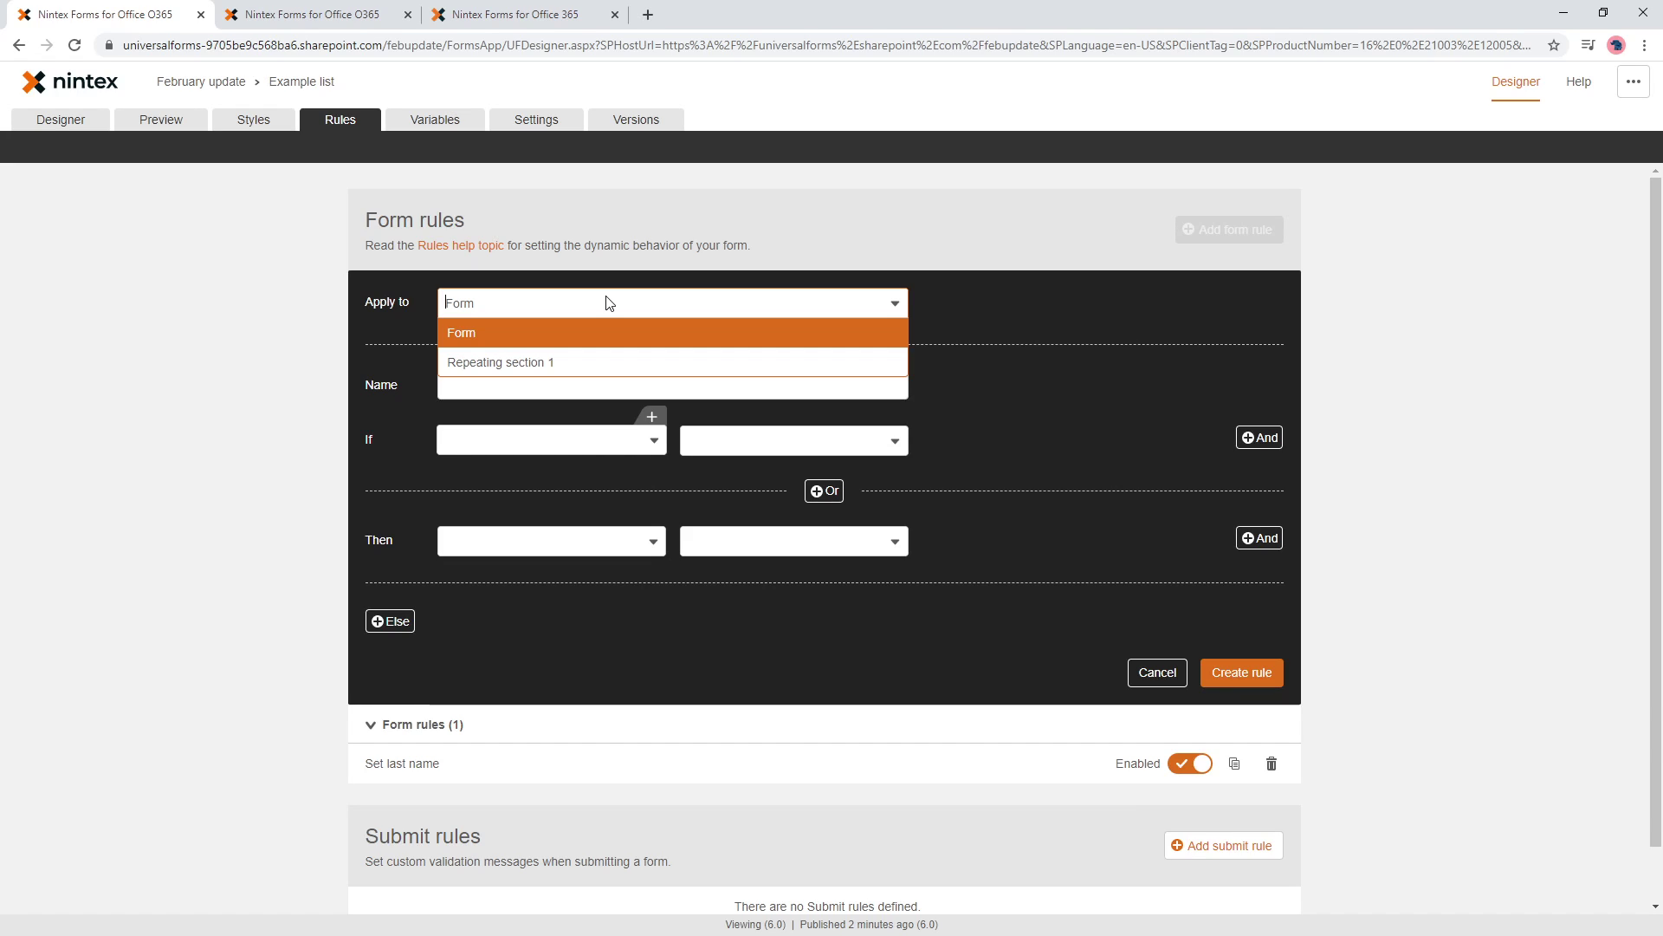
click(609, 362)
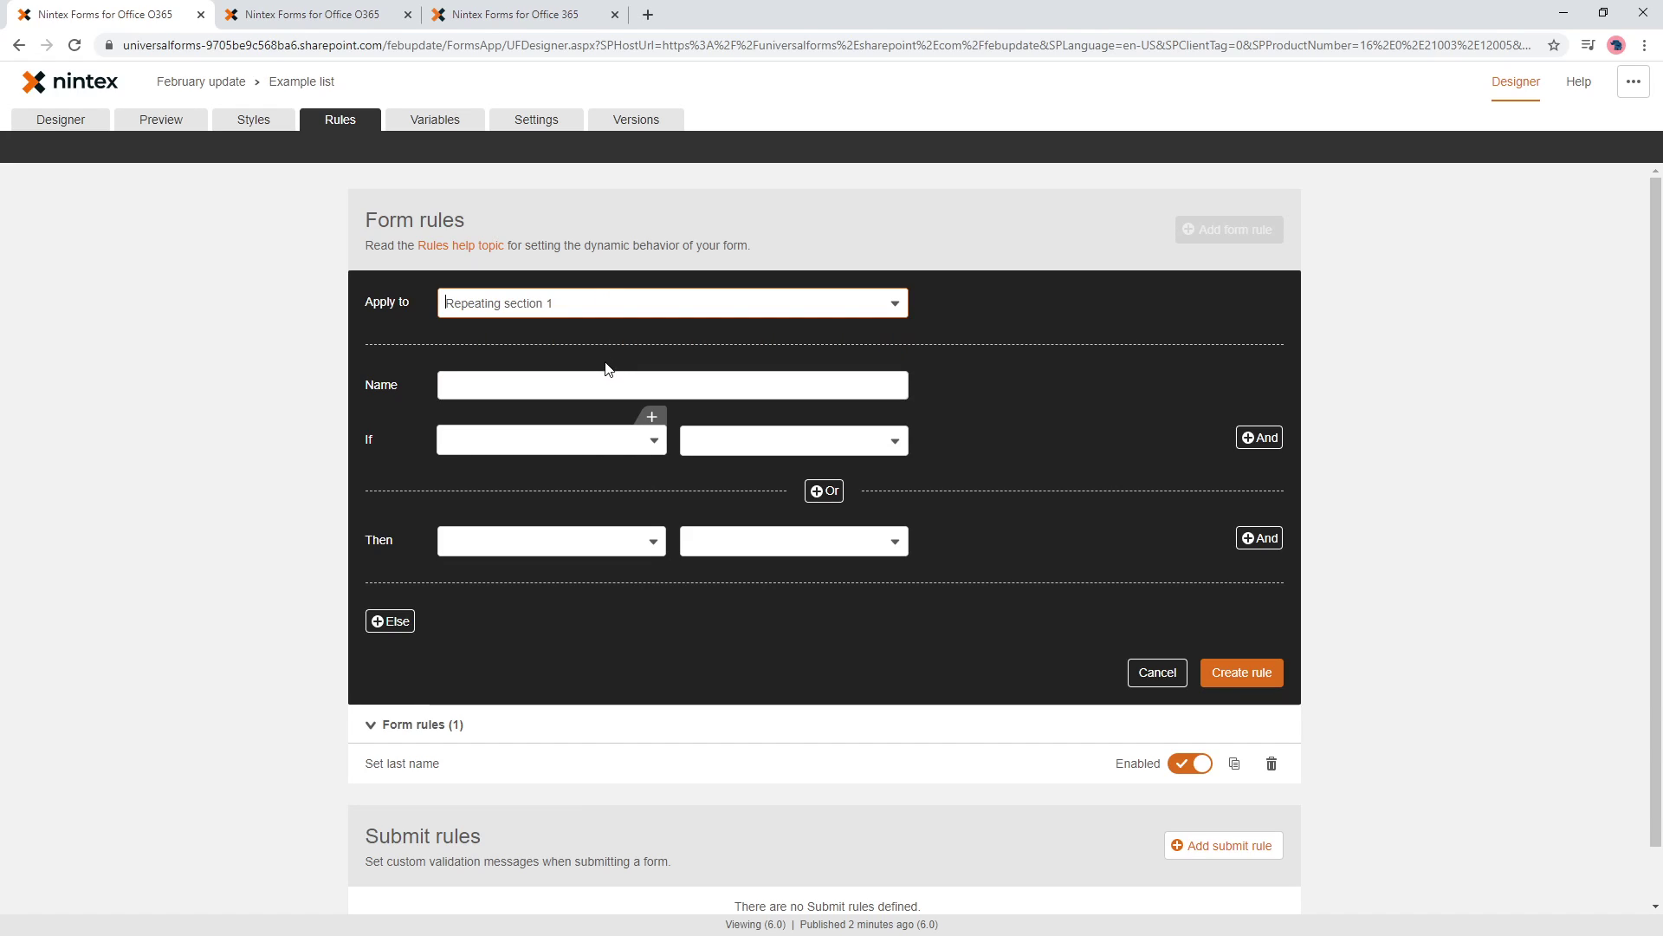
click(605, 376)
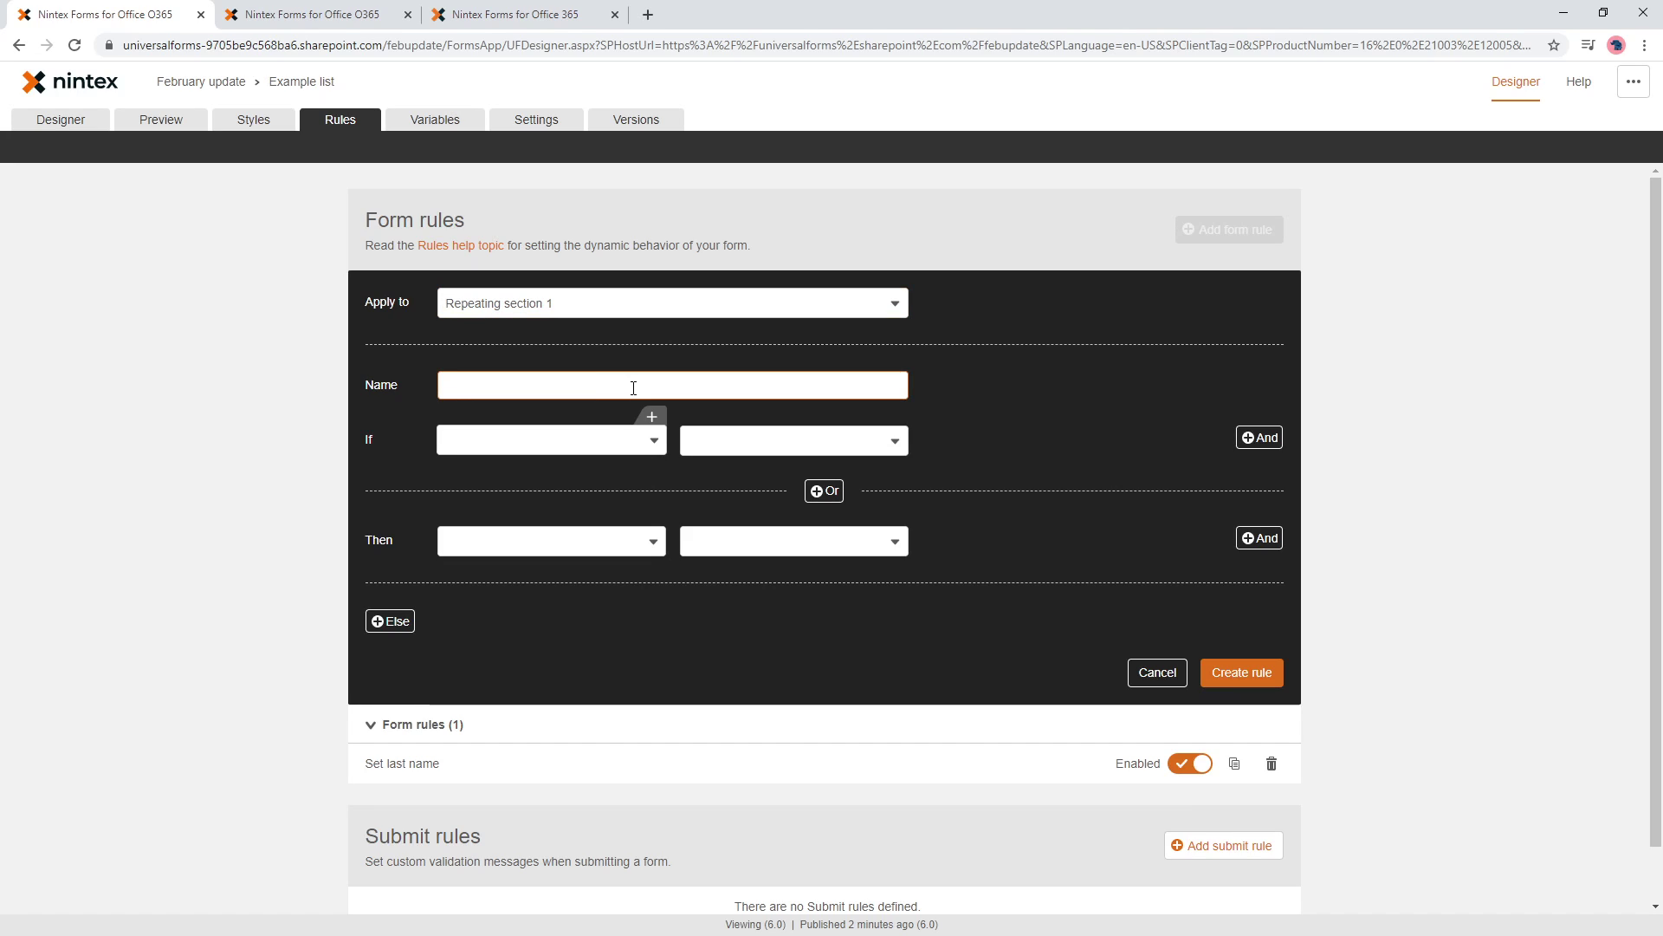
text(Set t otal)
key(BackSpace)
key(BackSpace)
key(BackSpace)
text(otal)
- Add the conditions Price is filled and Quantity is filled, with Total as the target
click(606, 438)
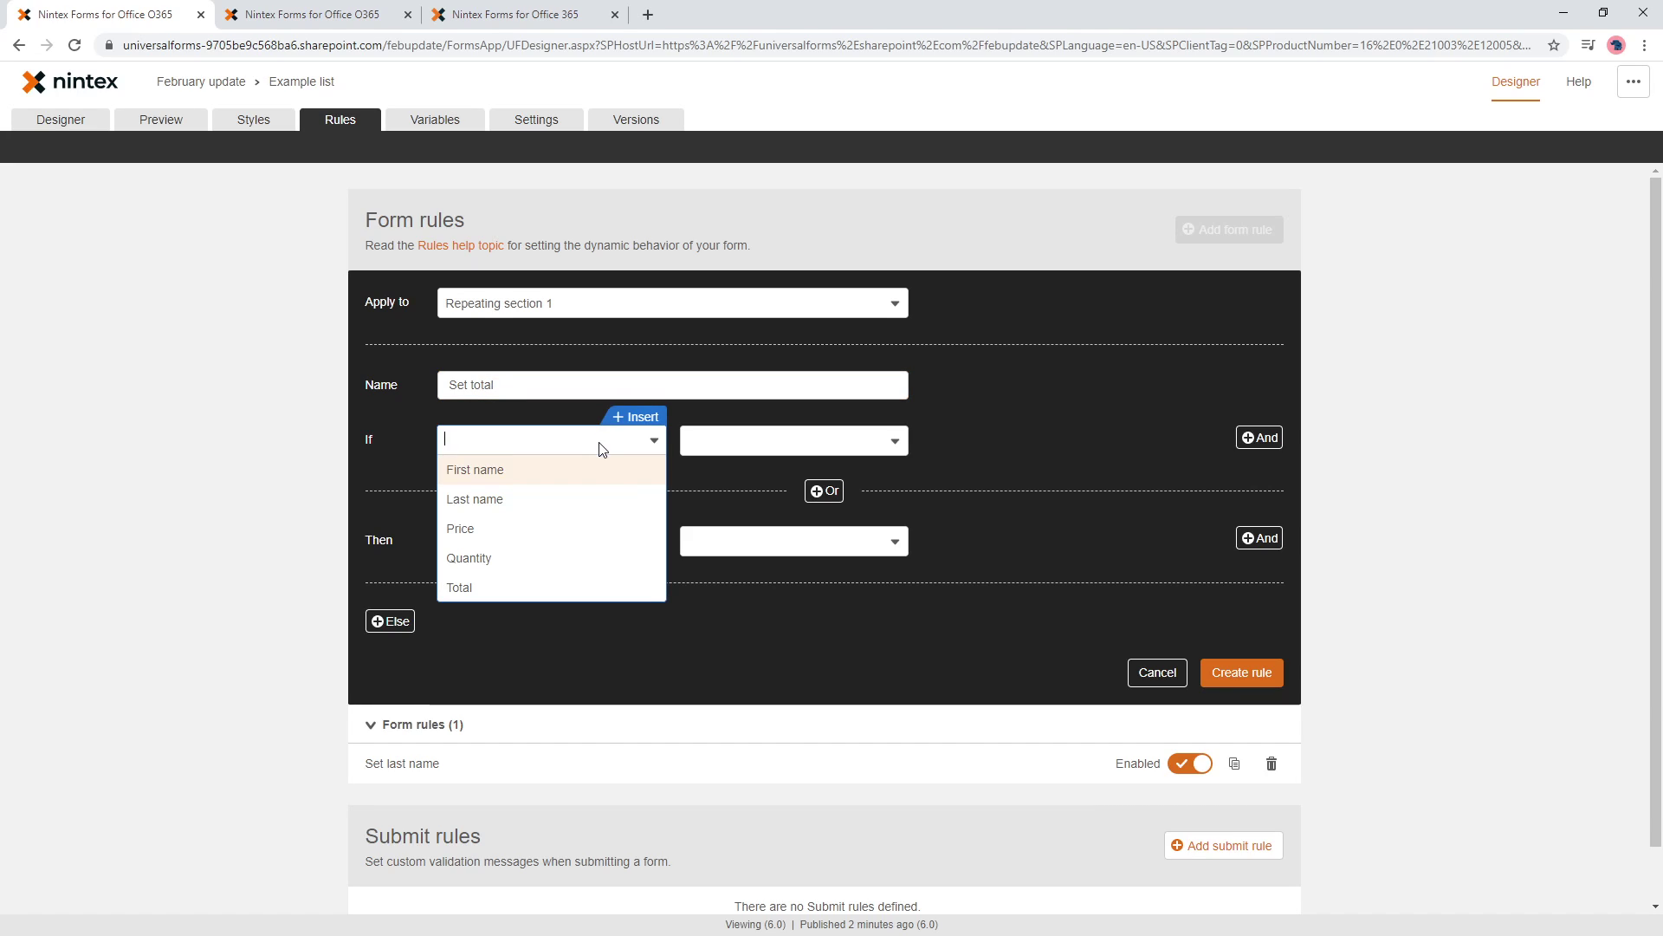
click(521, 532)
click(740, 620)
click(1258, 438)
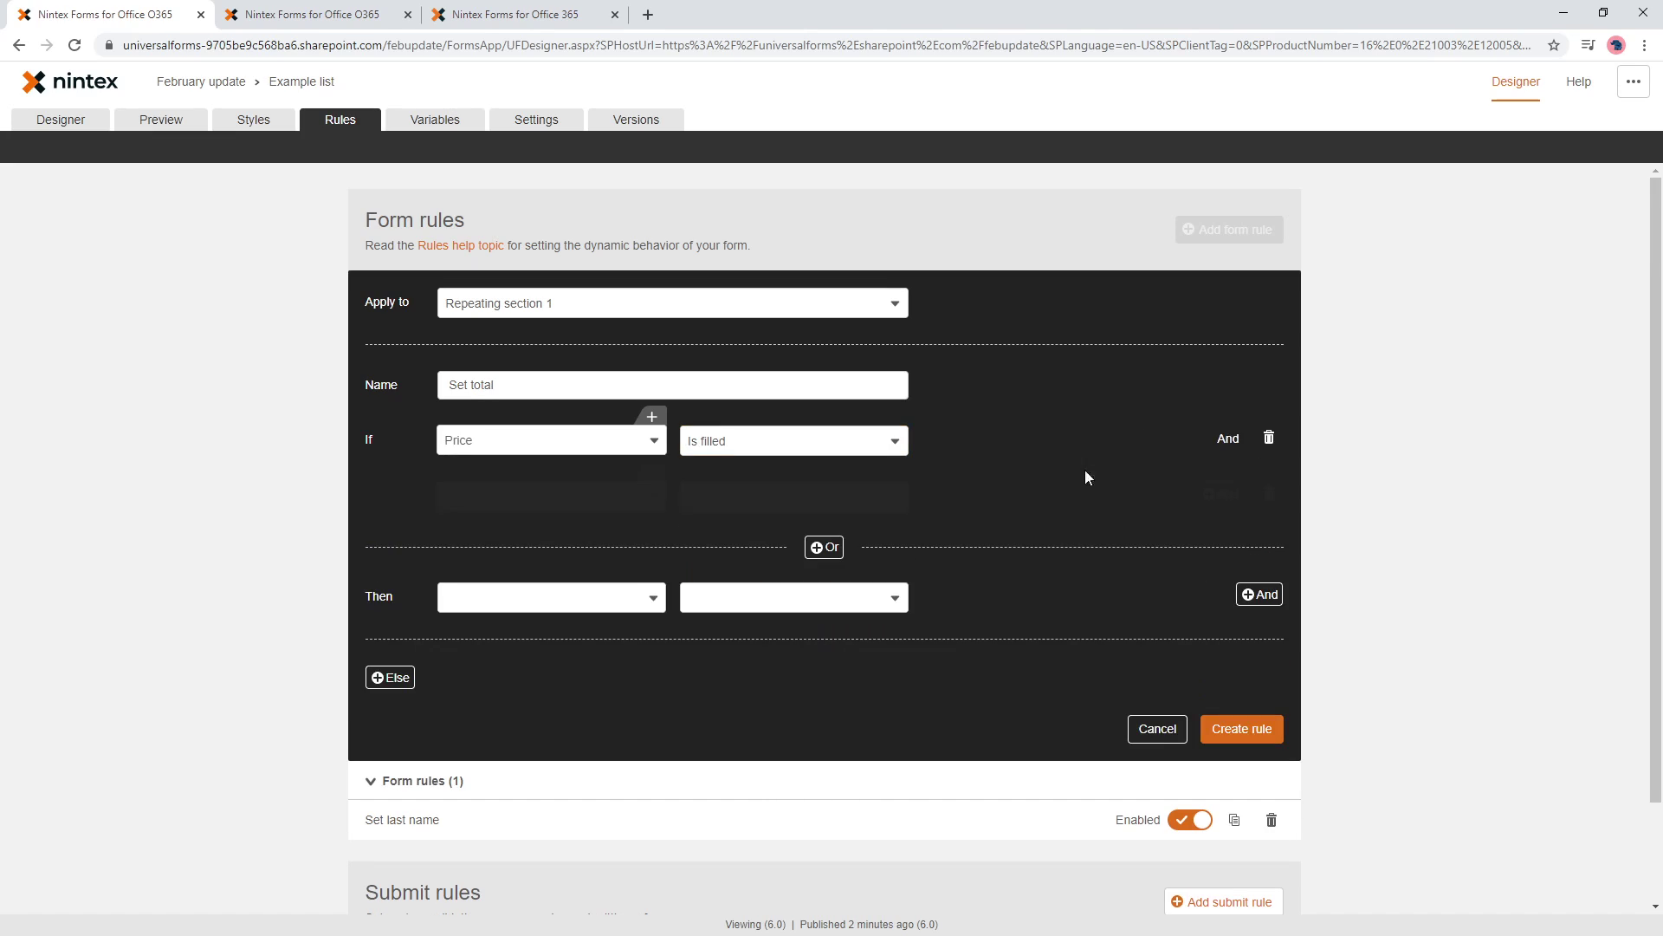
click(545, 495)
click(509, 616)
click(741, 505)
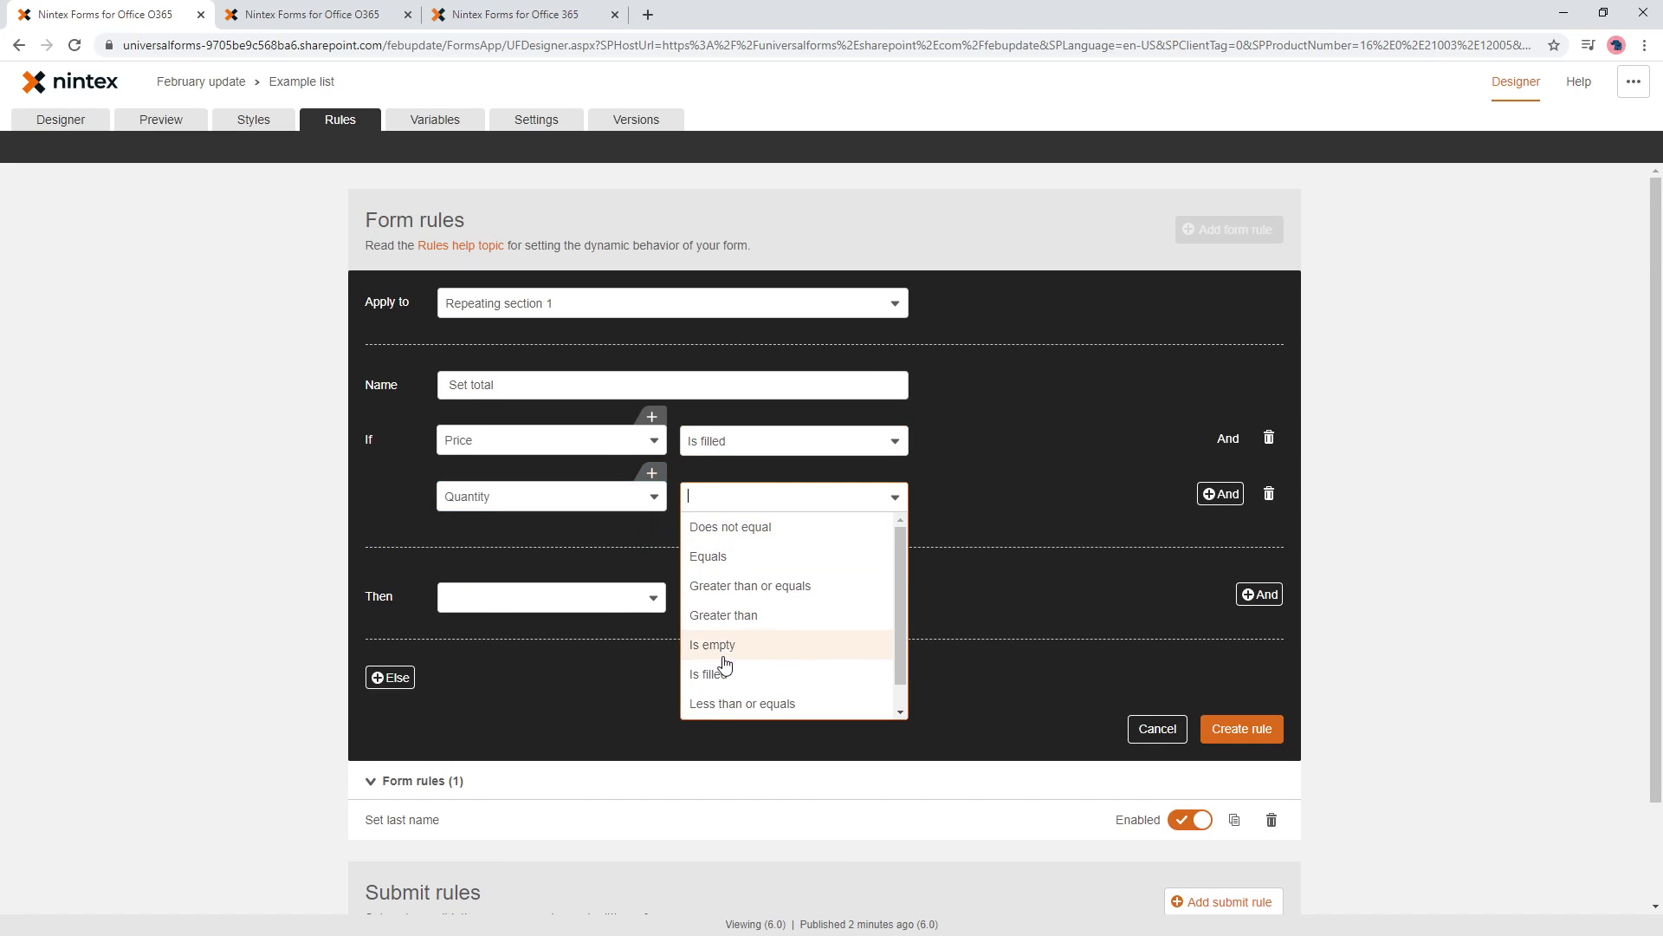
click(728, 641)
click(552, 598)
- Make the rule set Total's Value, with the cursor in the still-empty amount box
click(526, 689)
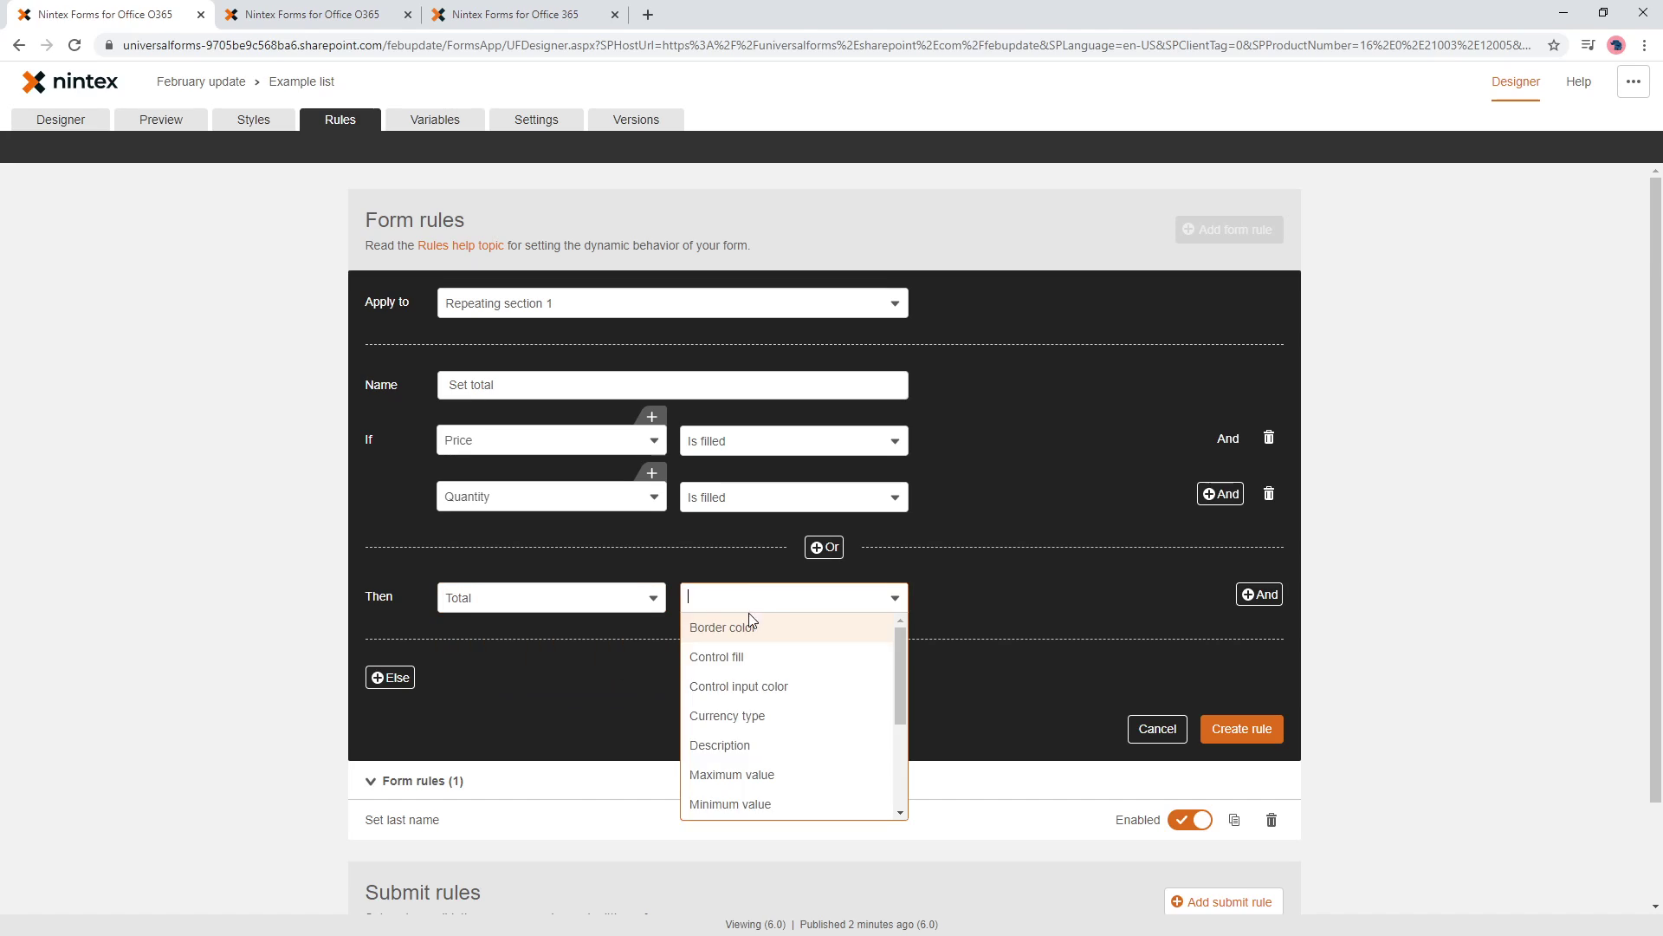
scroll(754, 780, down, 5)
click(706, 746)
click(1071, 599)
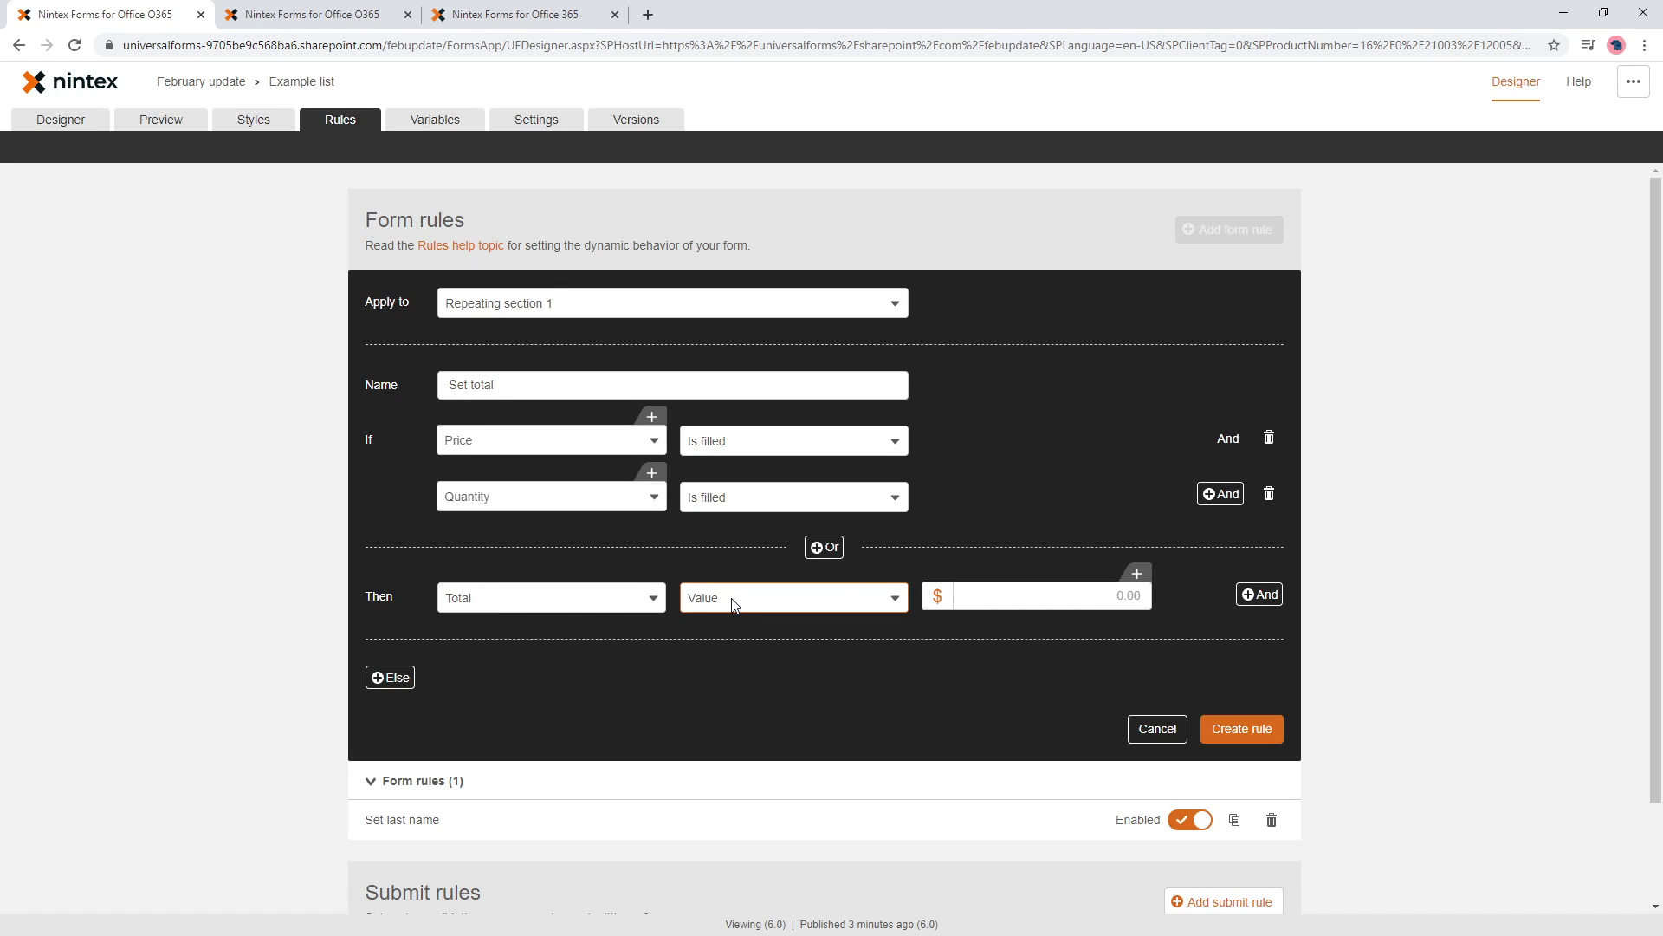
click(1119, 596)
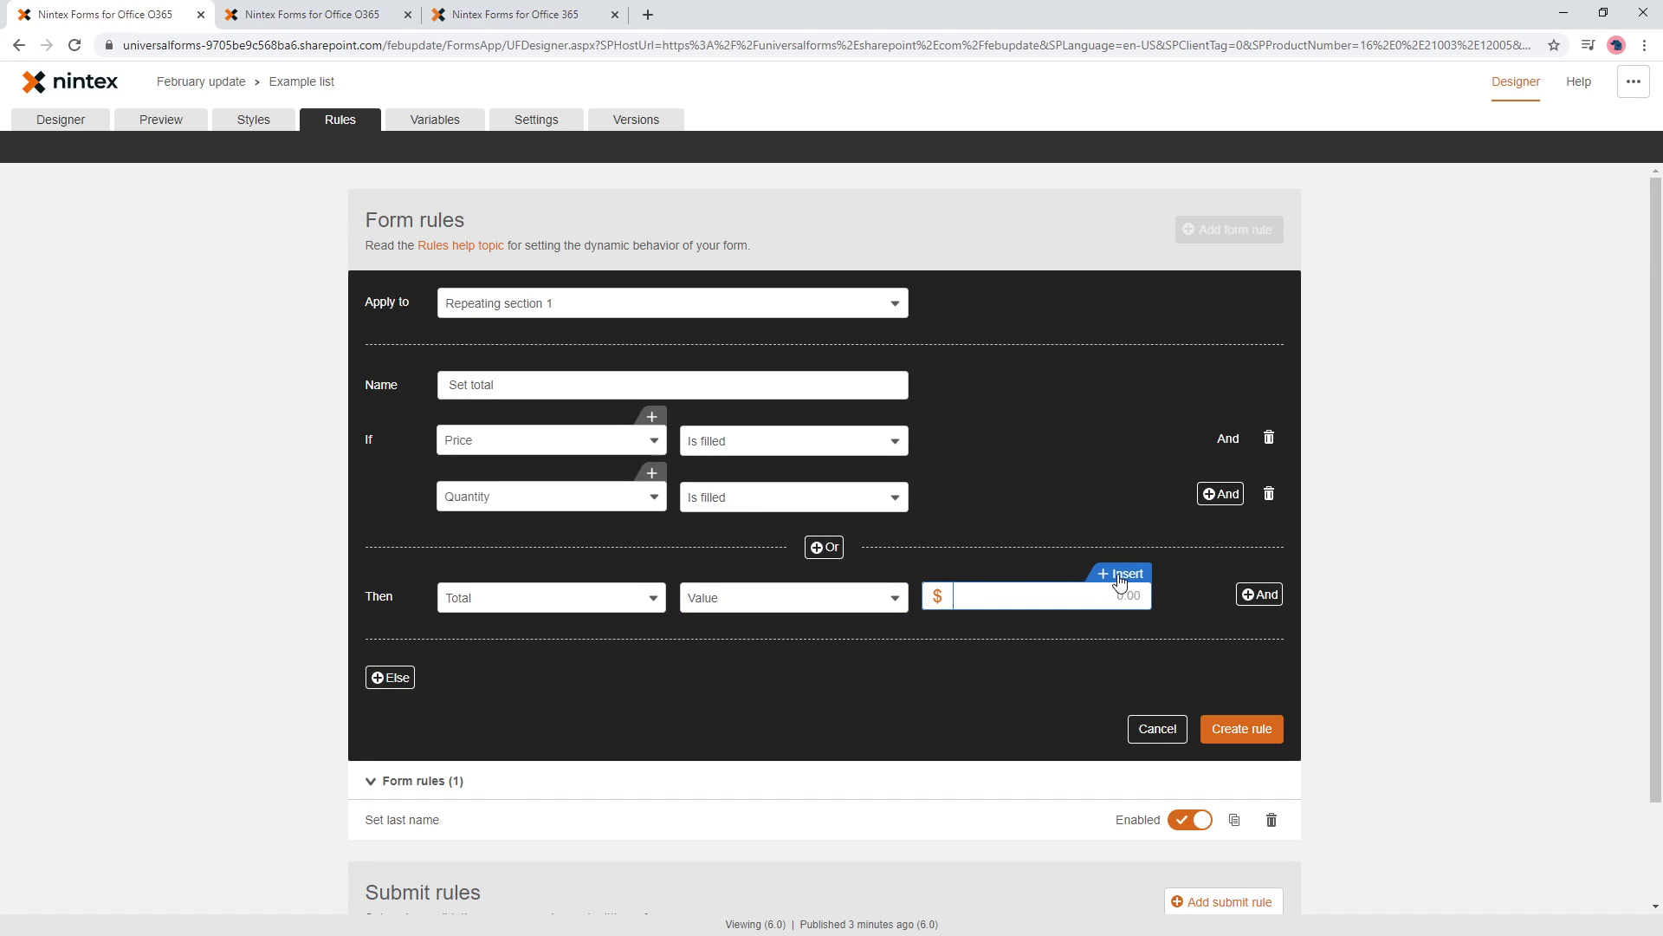
- Drill into Repeating section 1 in the formula lookup to show its Current row, Price, Quantity and Total variables
click(1121, 575)
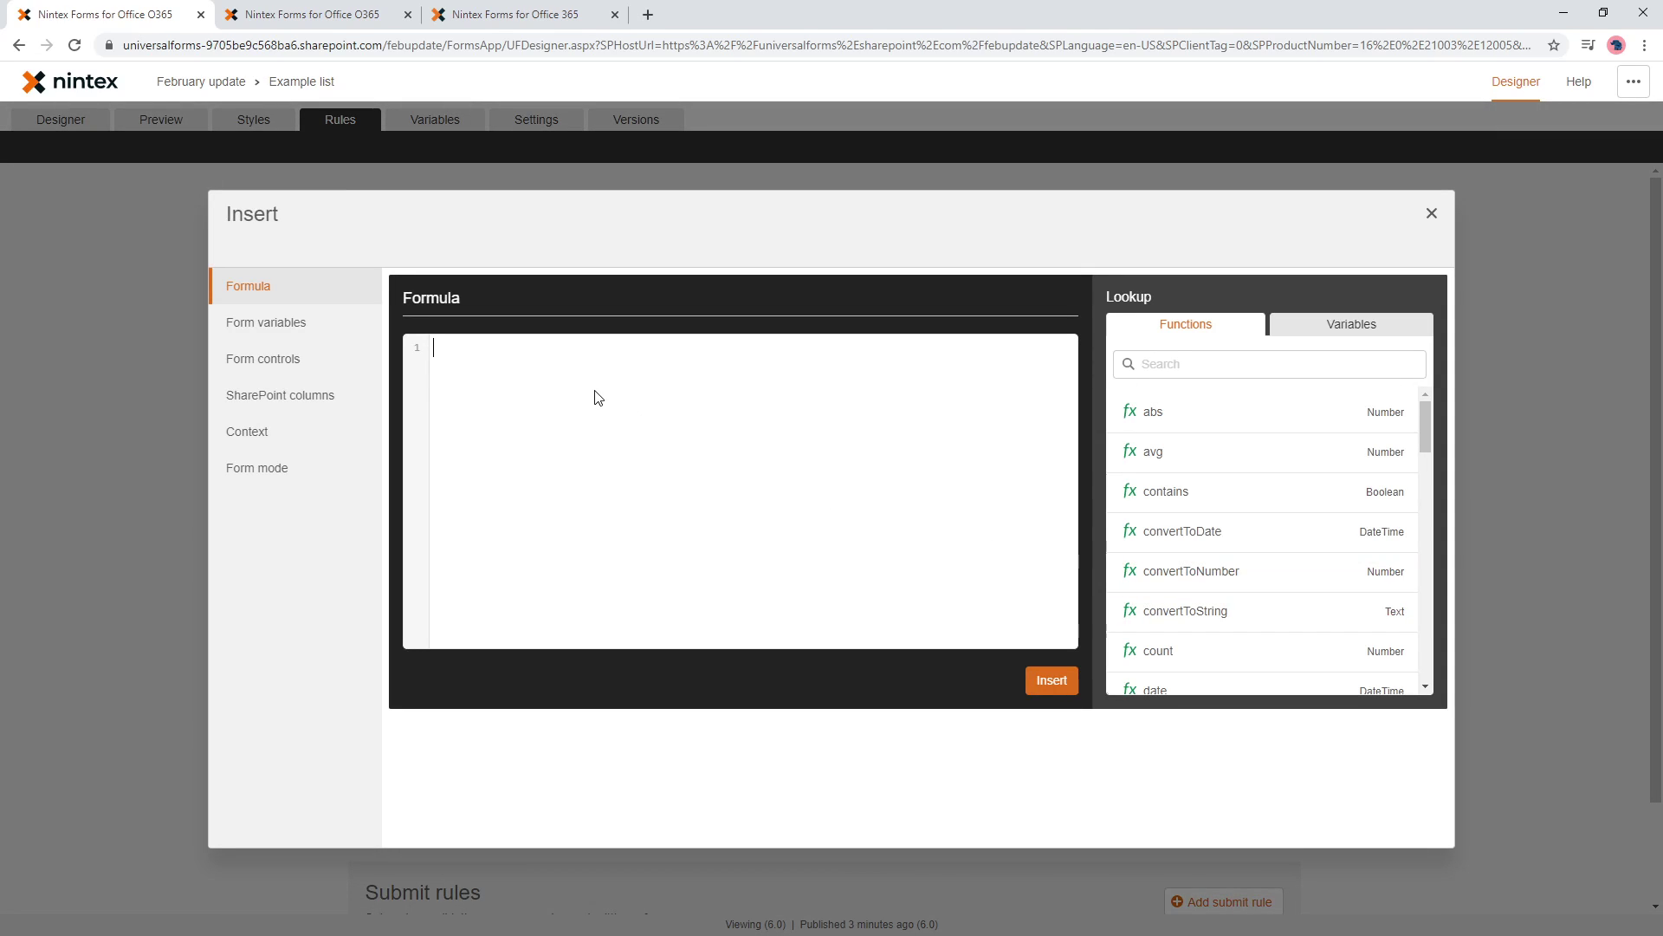
click(1394, 332)
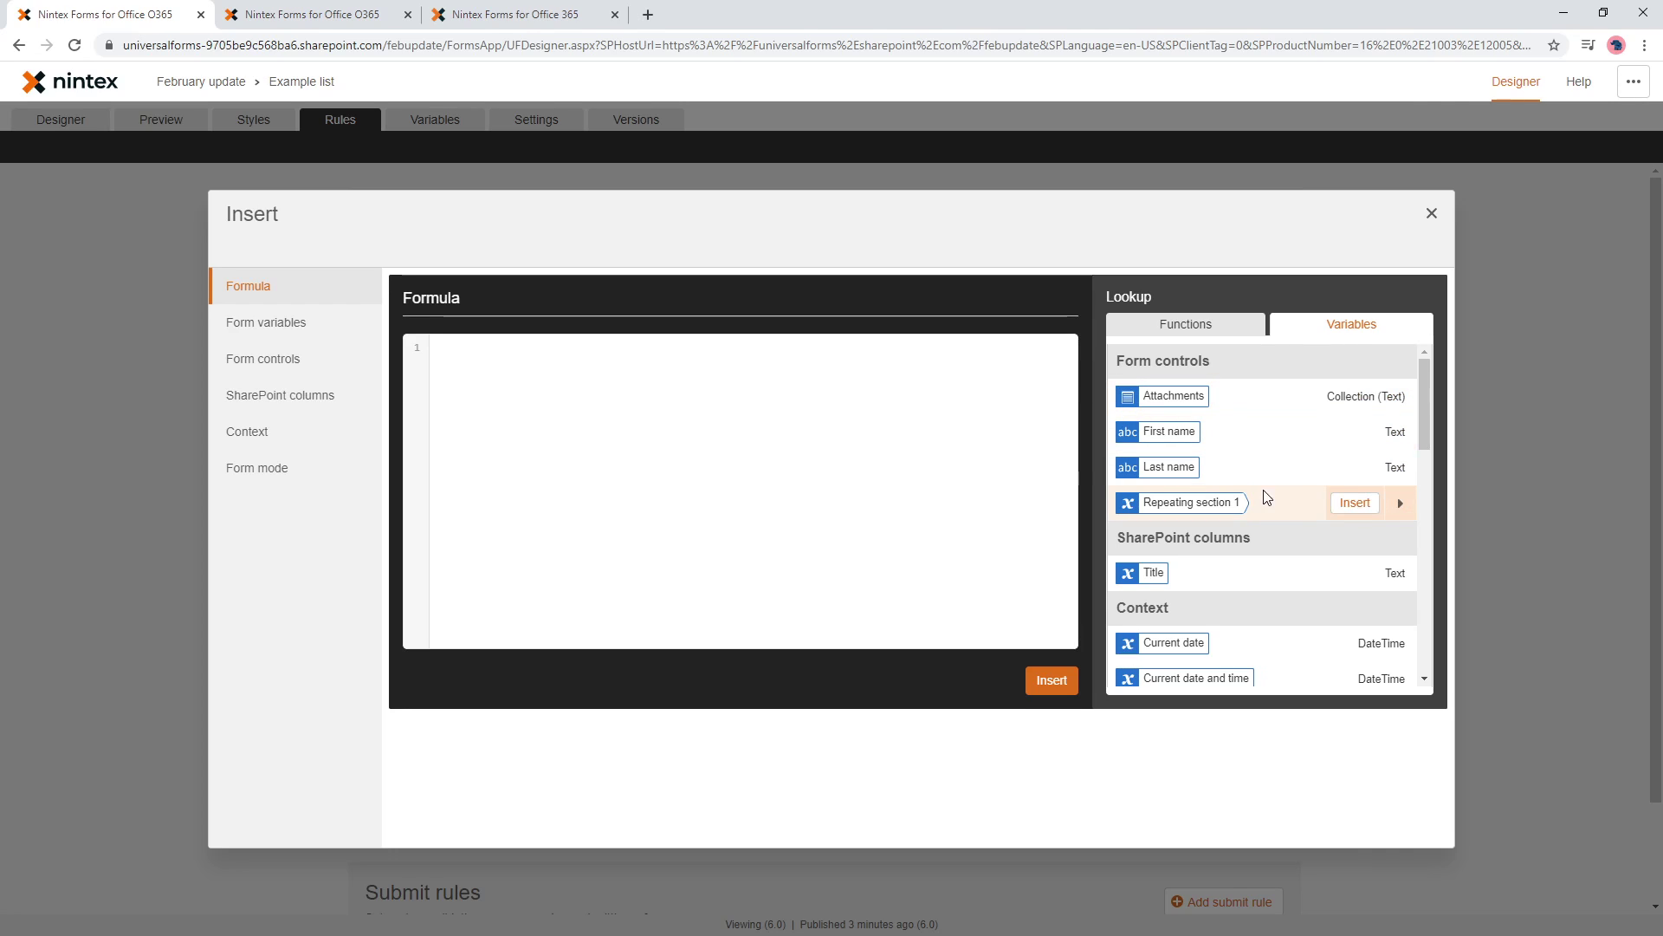
mouse_move(1218, 568)
scroll(1218, 572, down, 6)
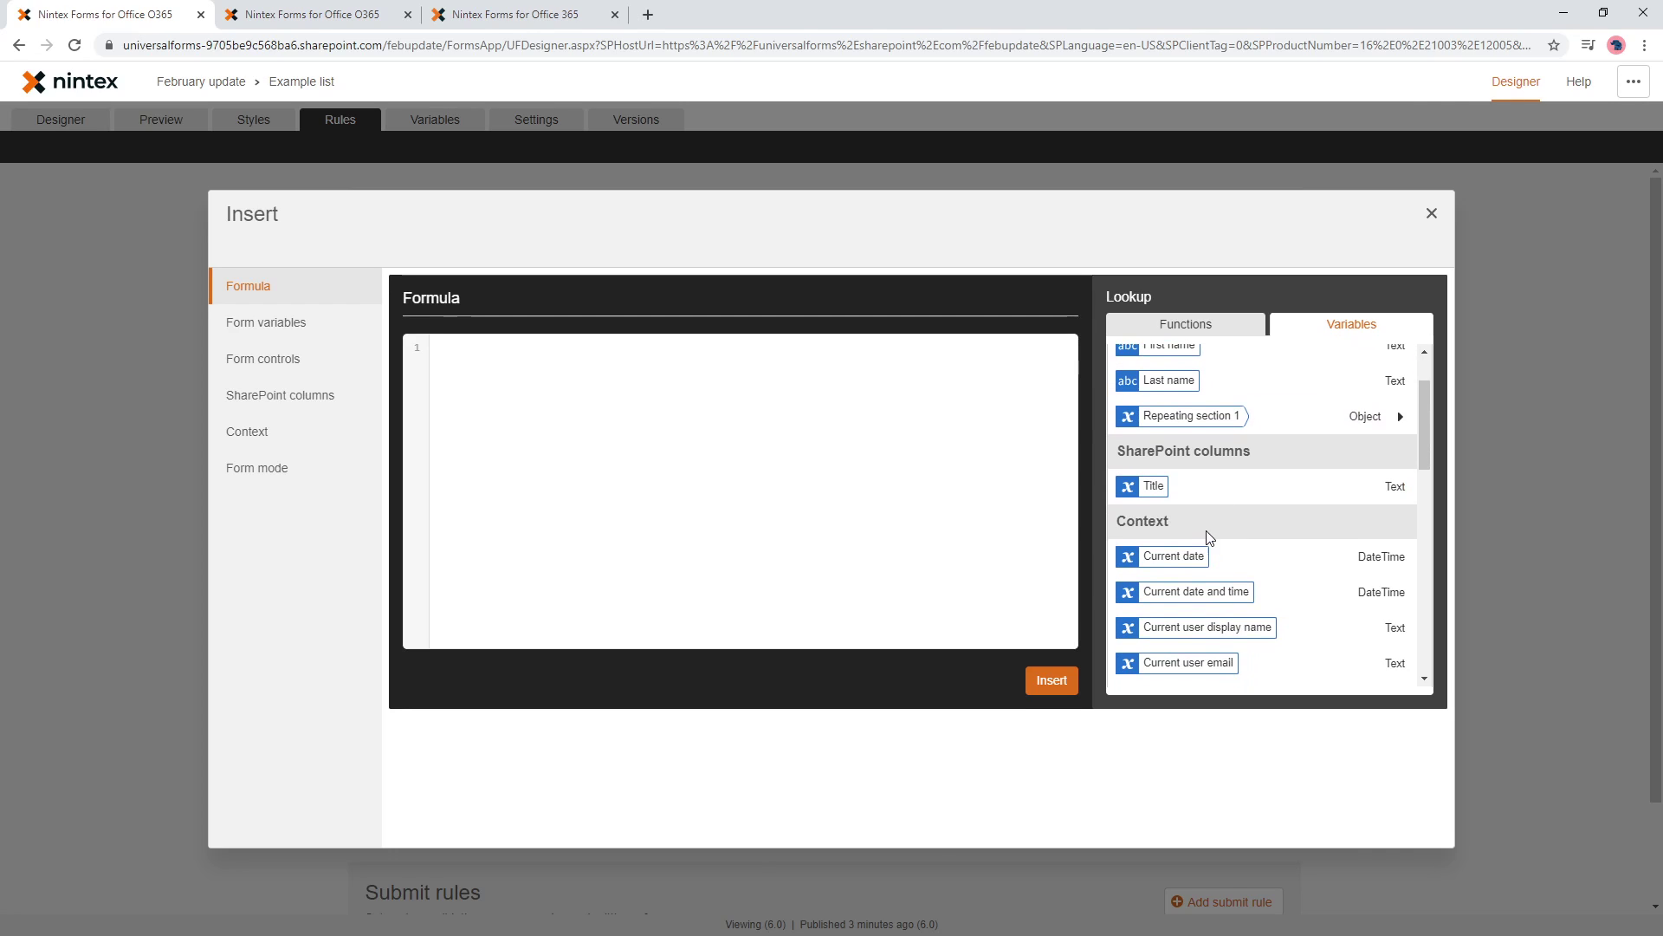
scroll(1209, 554, down, 5)
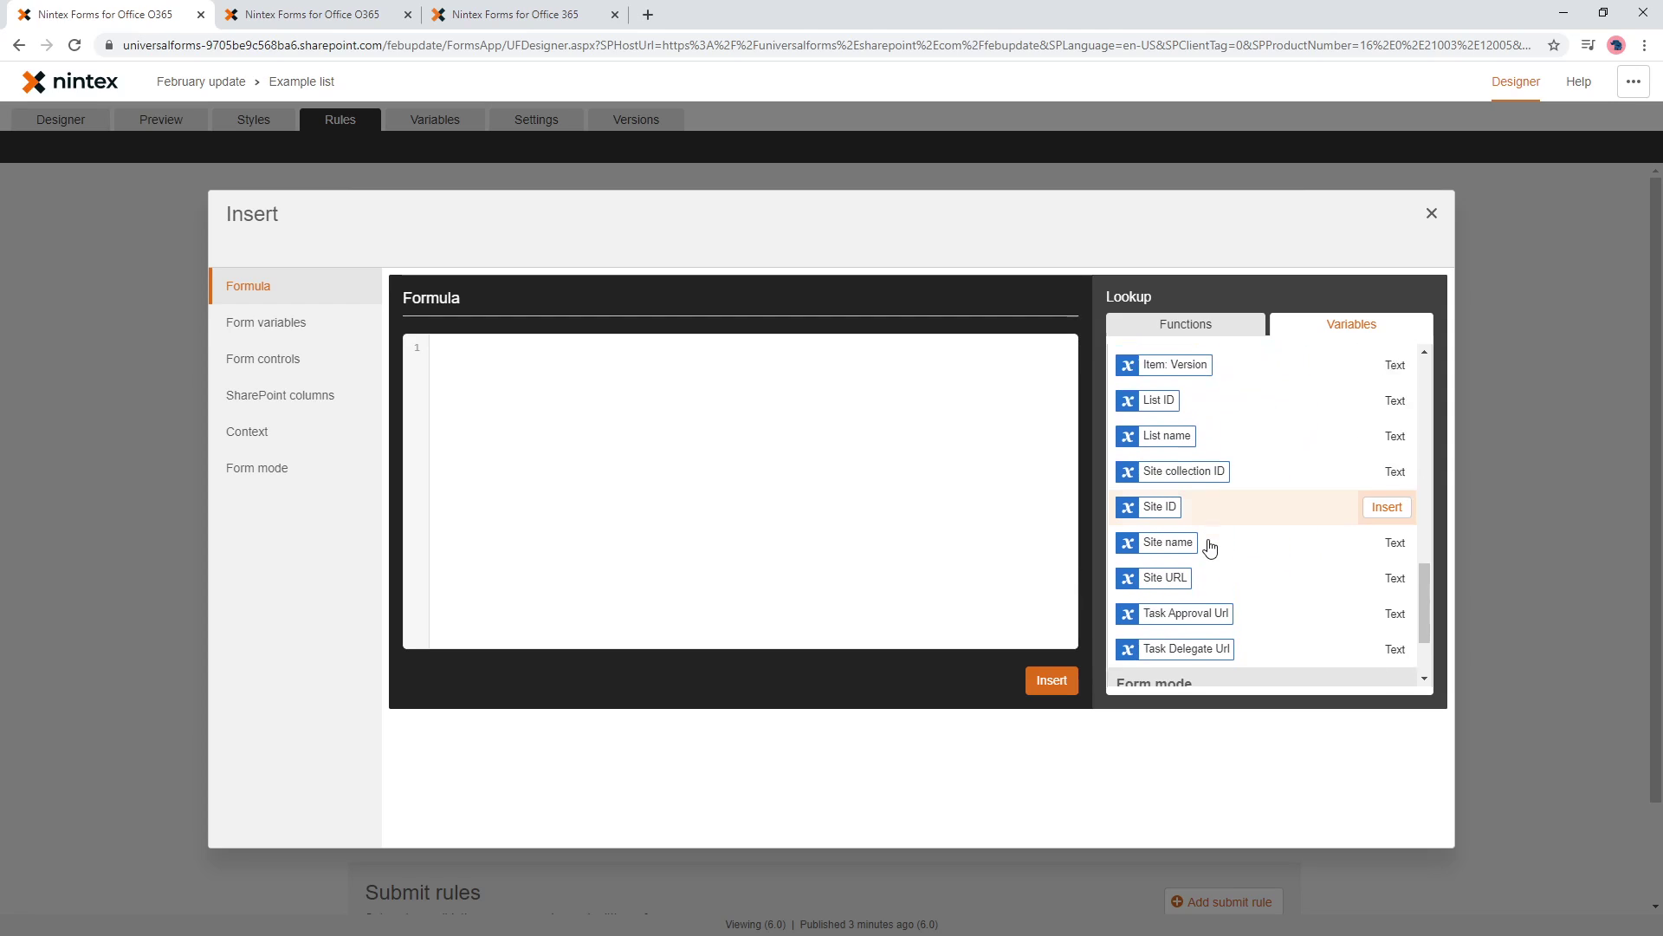
mouse_move(1203, 679)
scroll(1291, 546, up, 10)
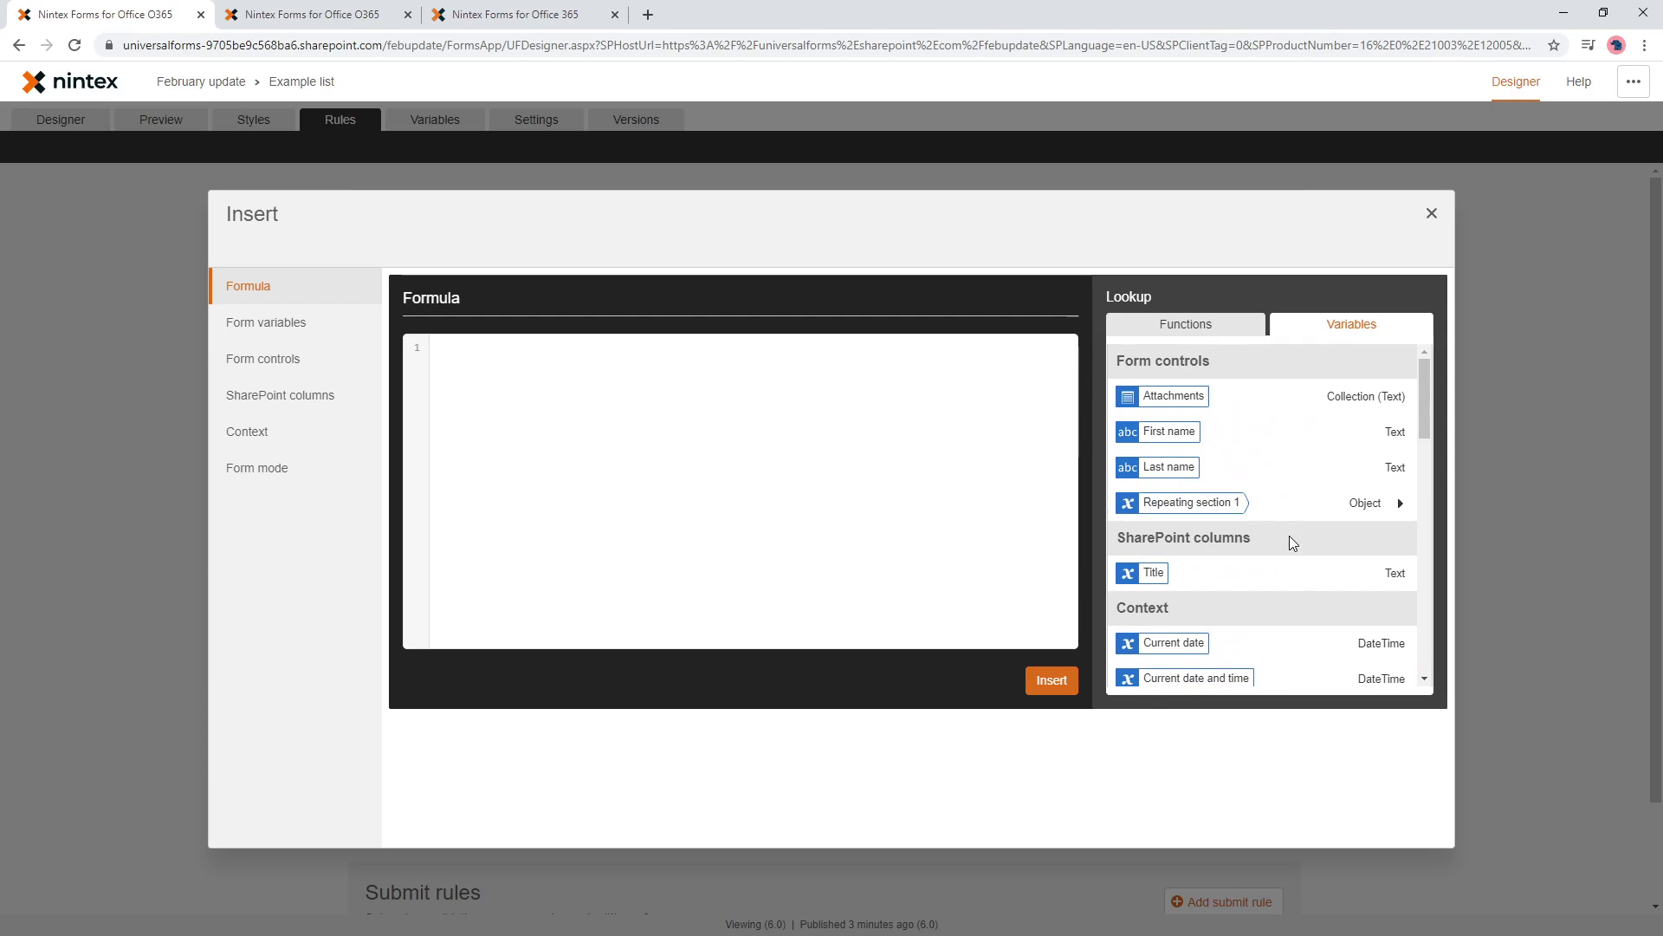
mouse_move(1250, 511)
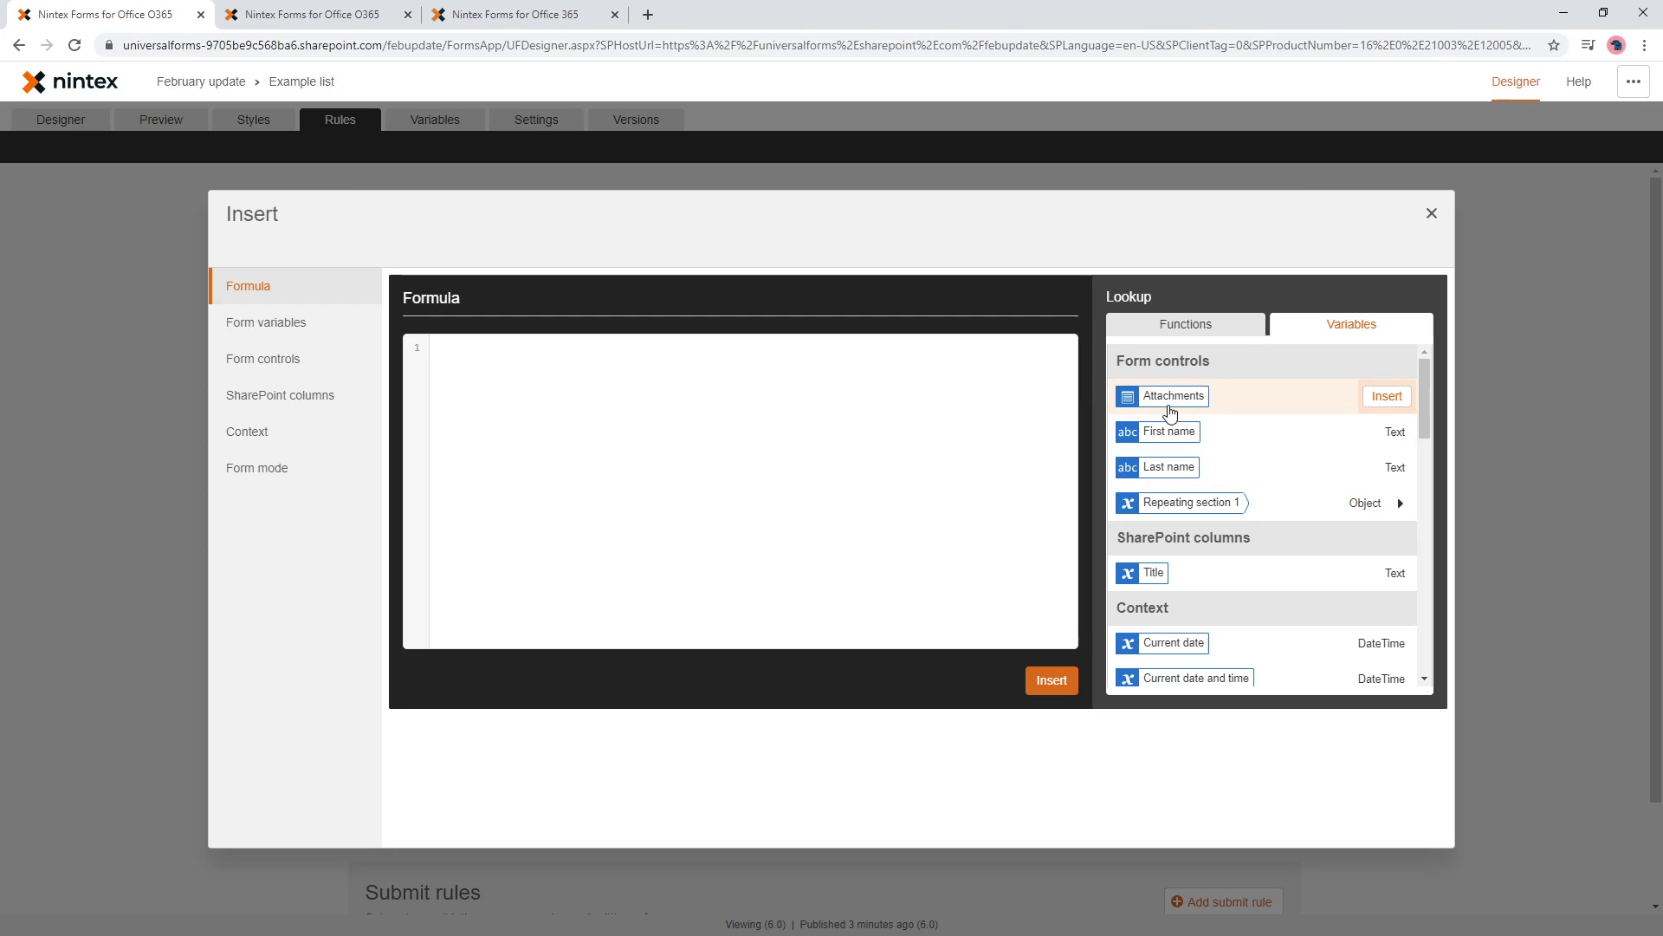
mouse_move(1176, 476)
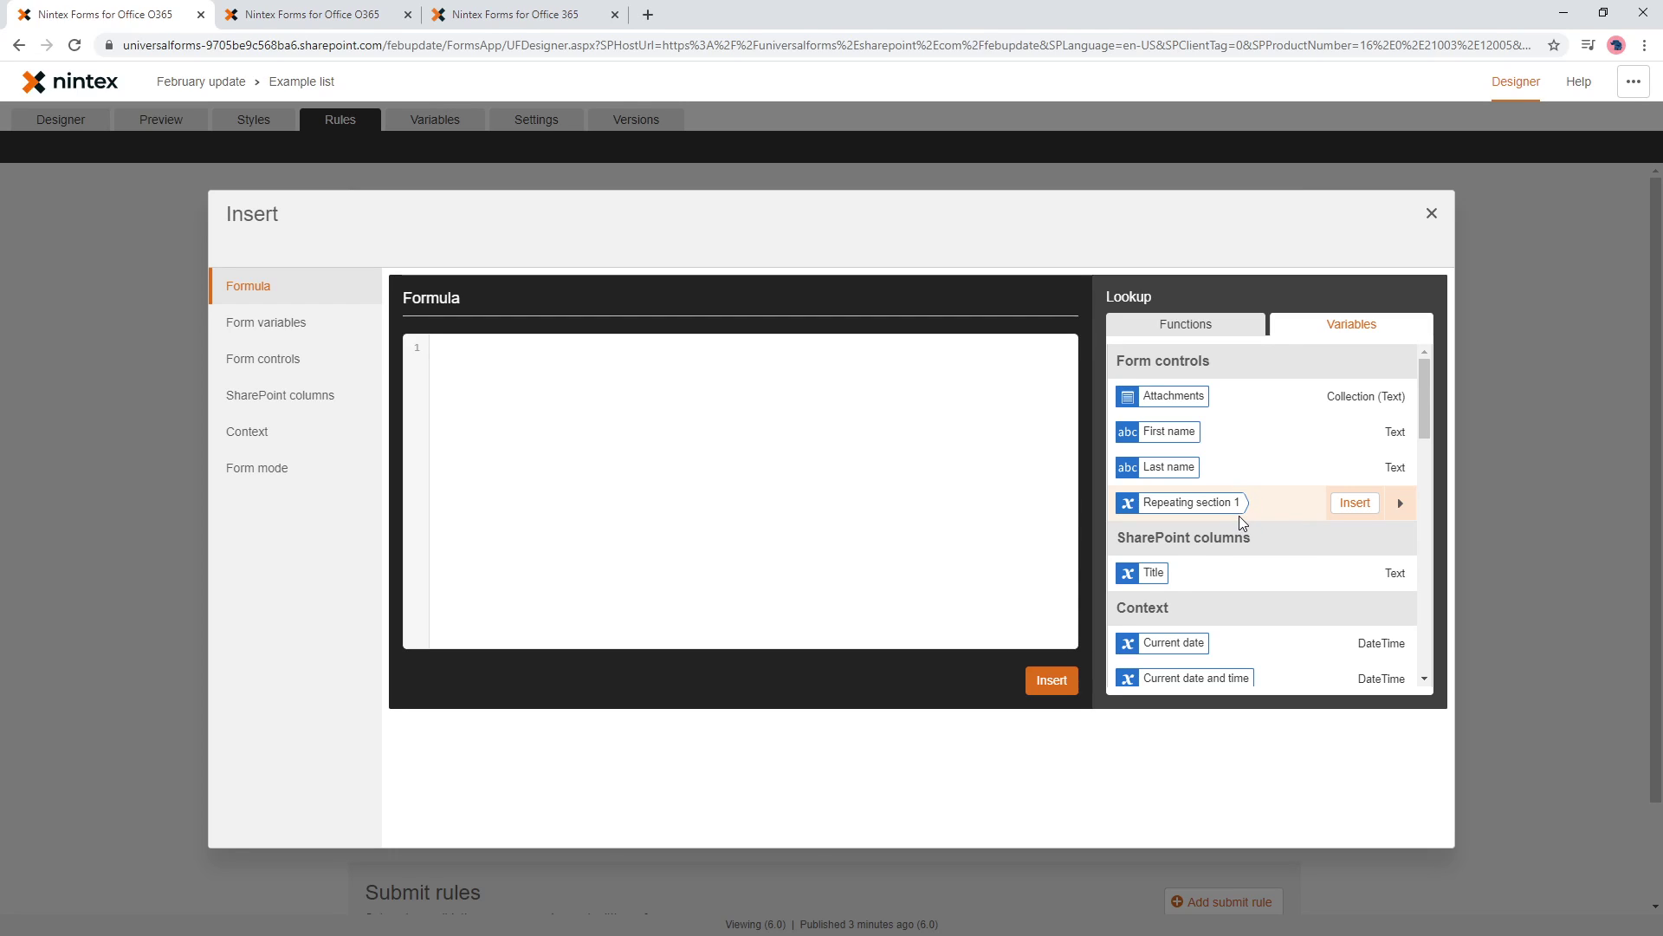
click(1401, 507)
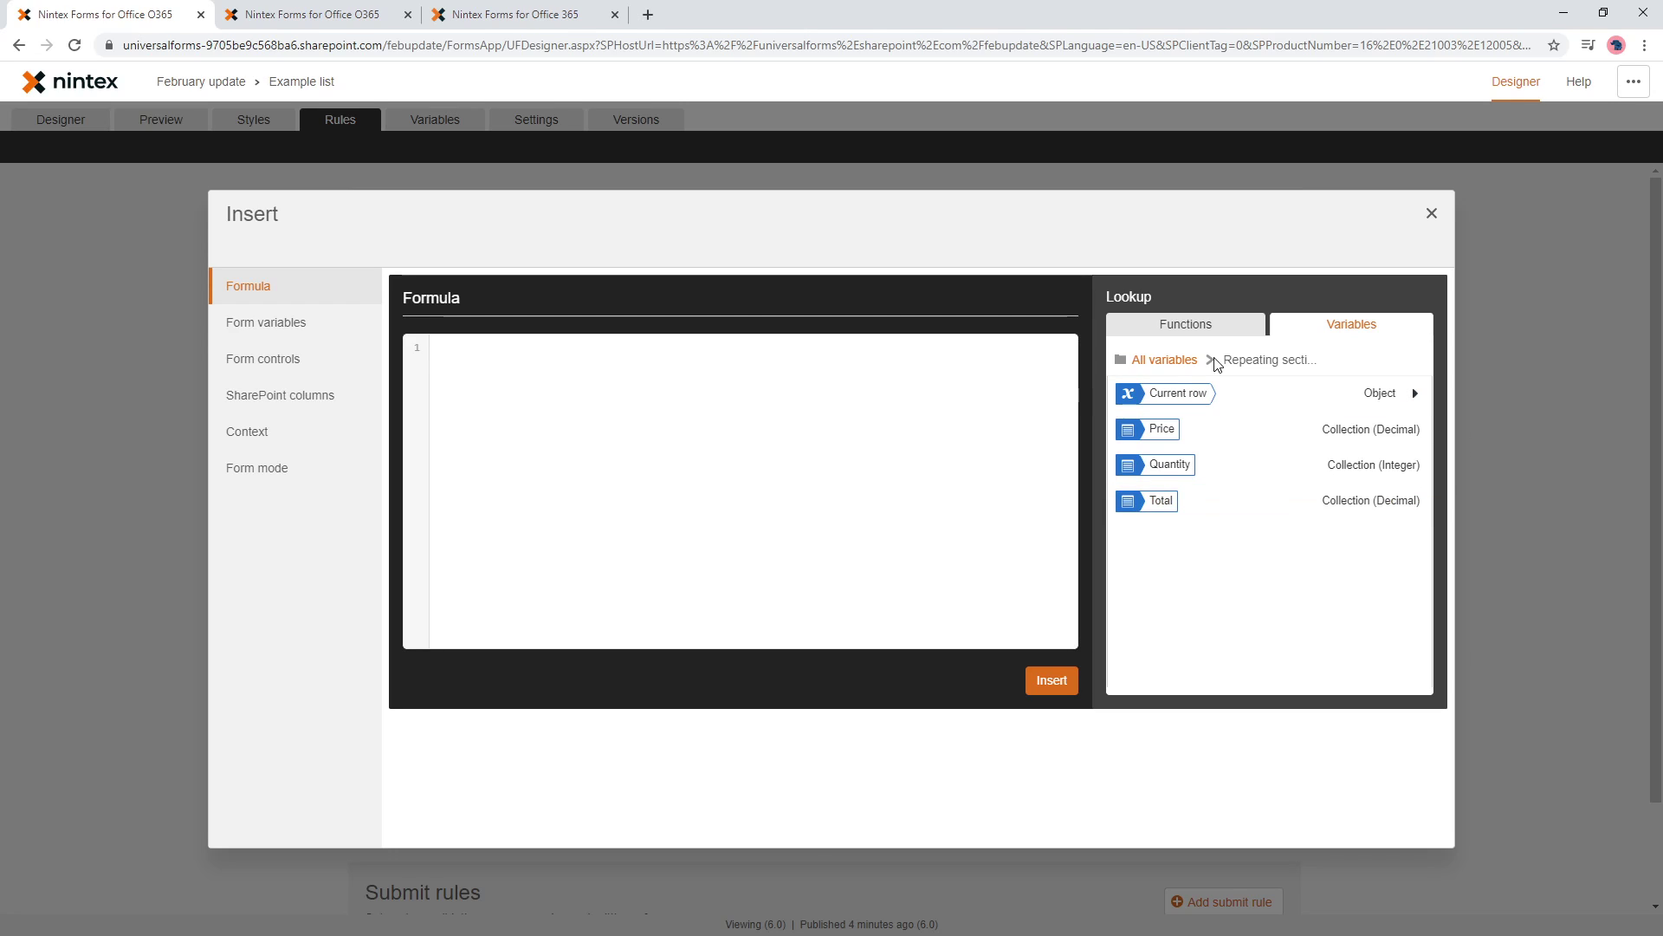
click(1192, 362)
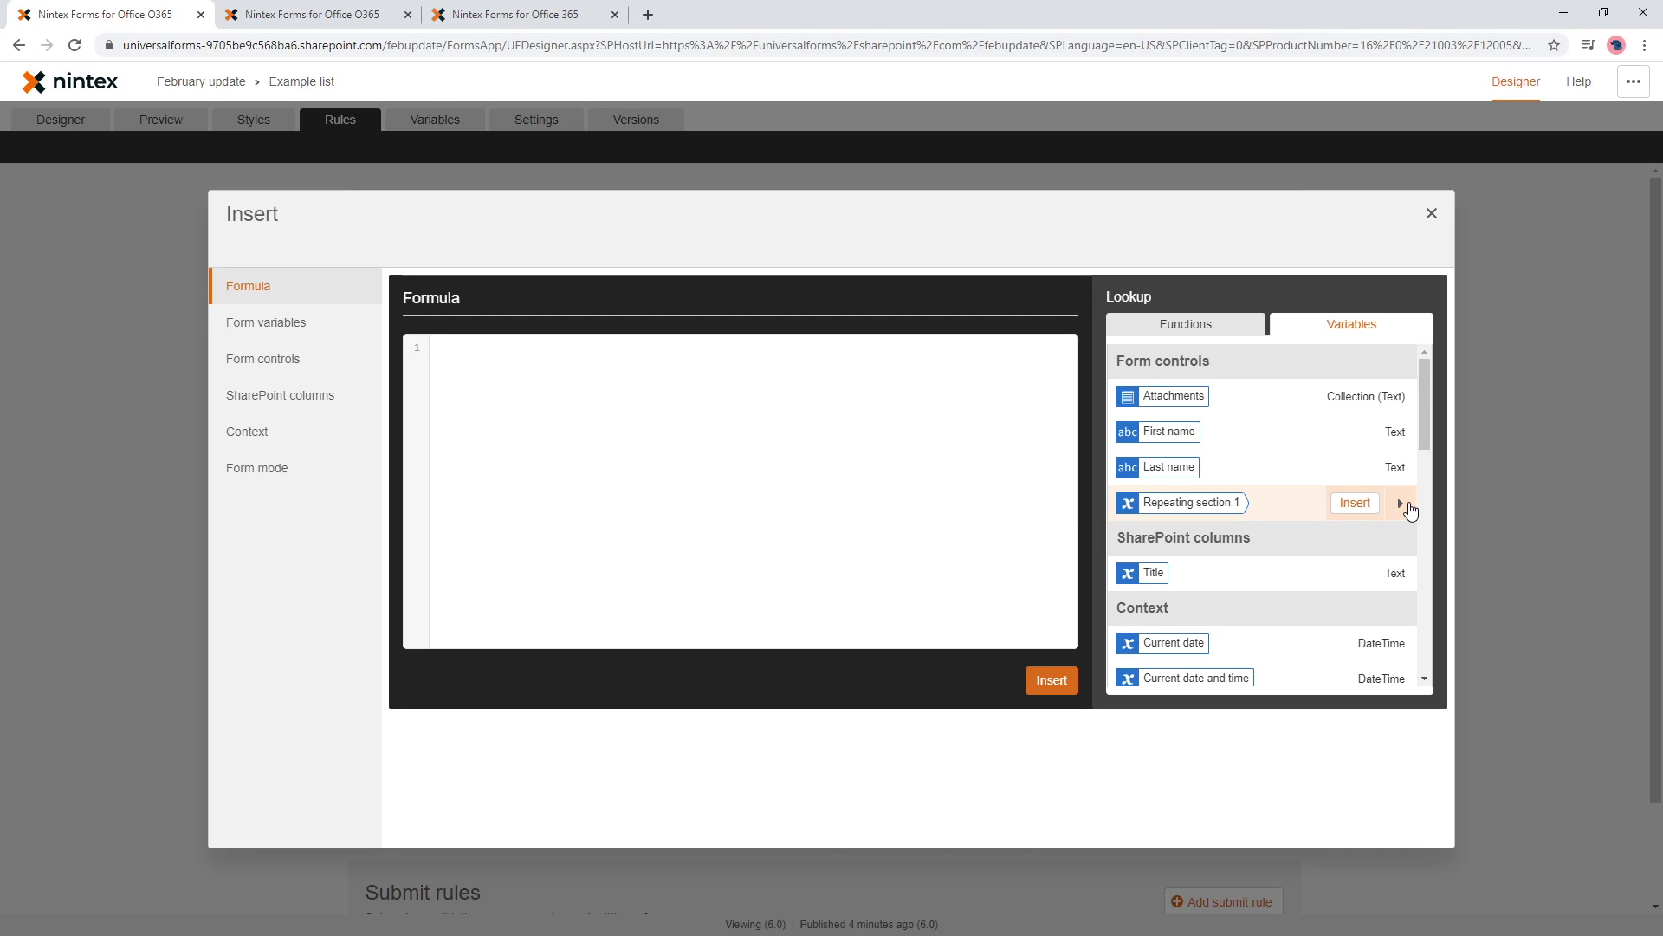
click(1411, 512)
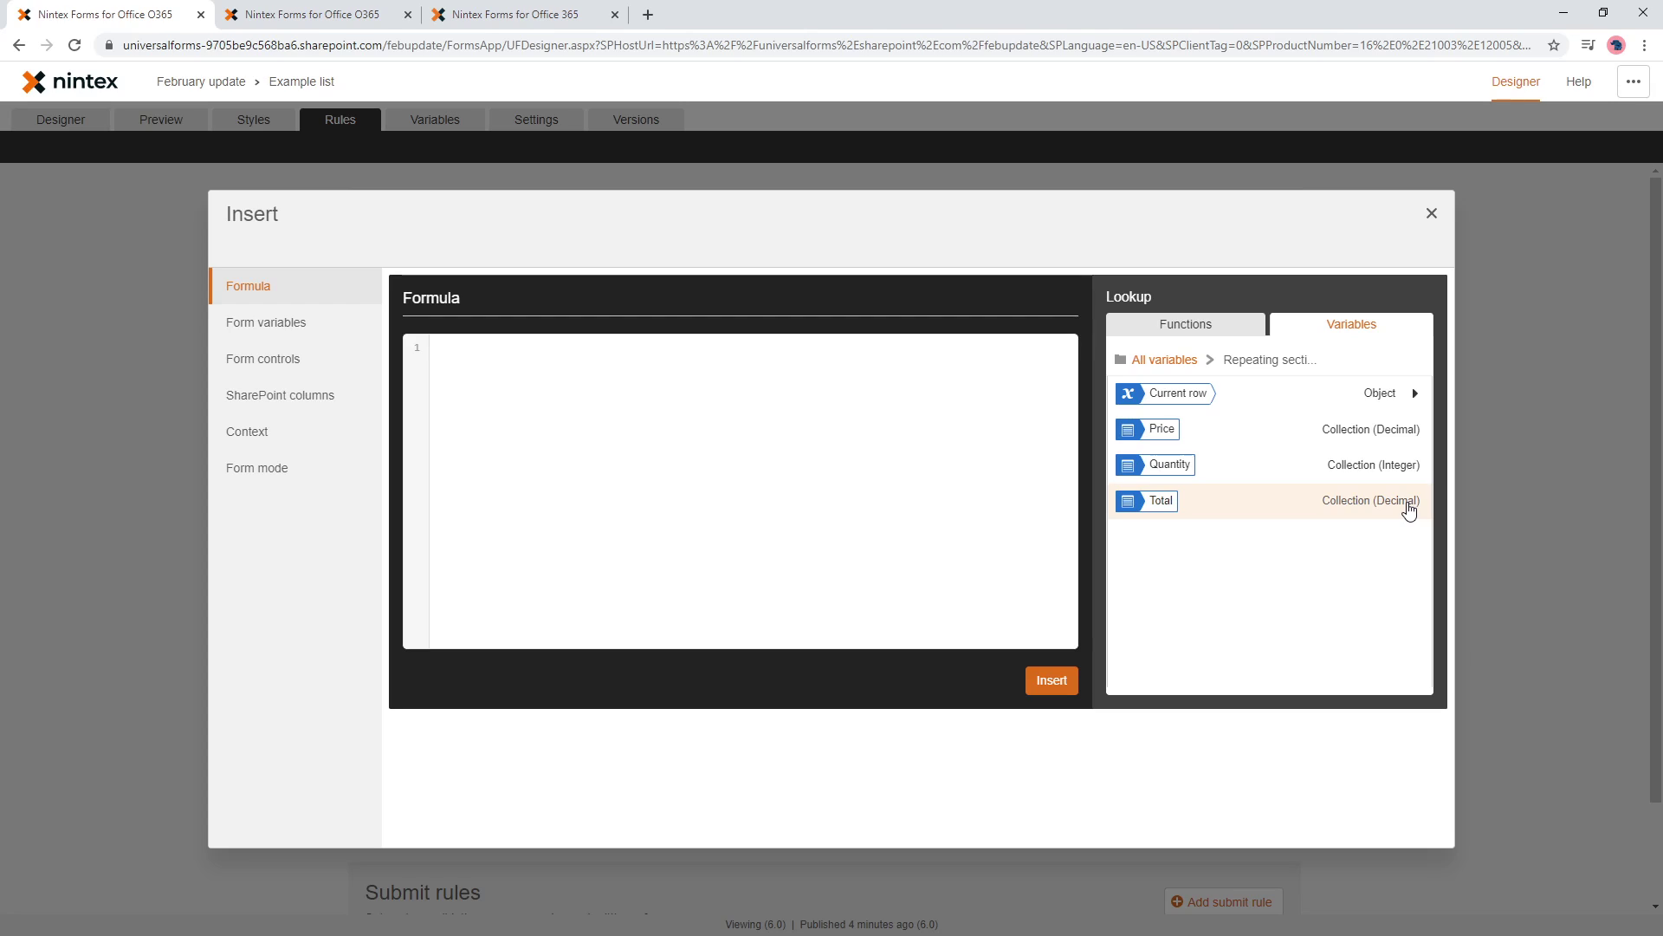
- Build the formula current-row Price * Quantity and insert it as Total's value
click(1416, 395)
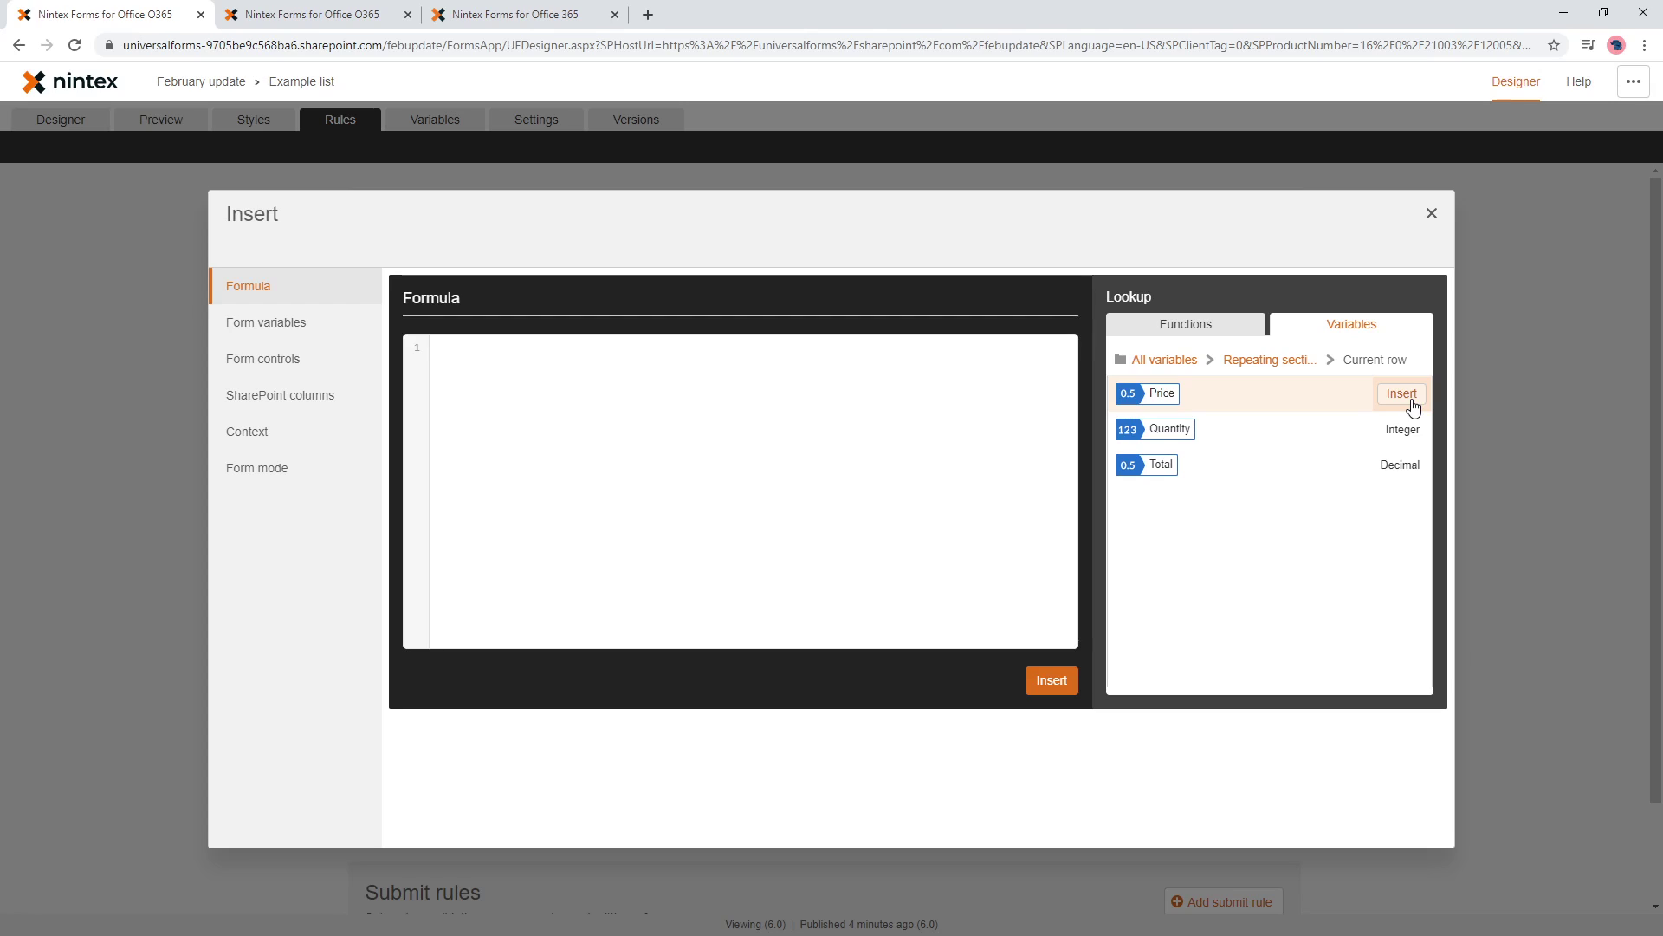
click(1413, 402)
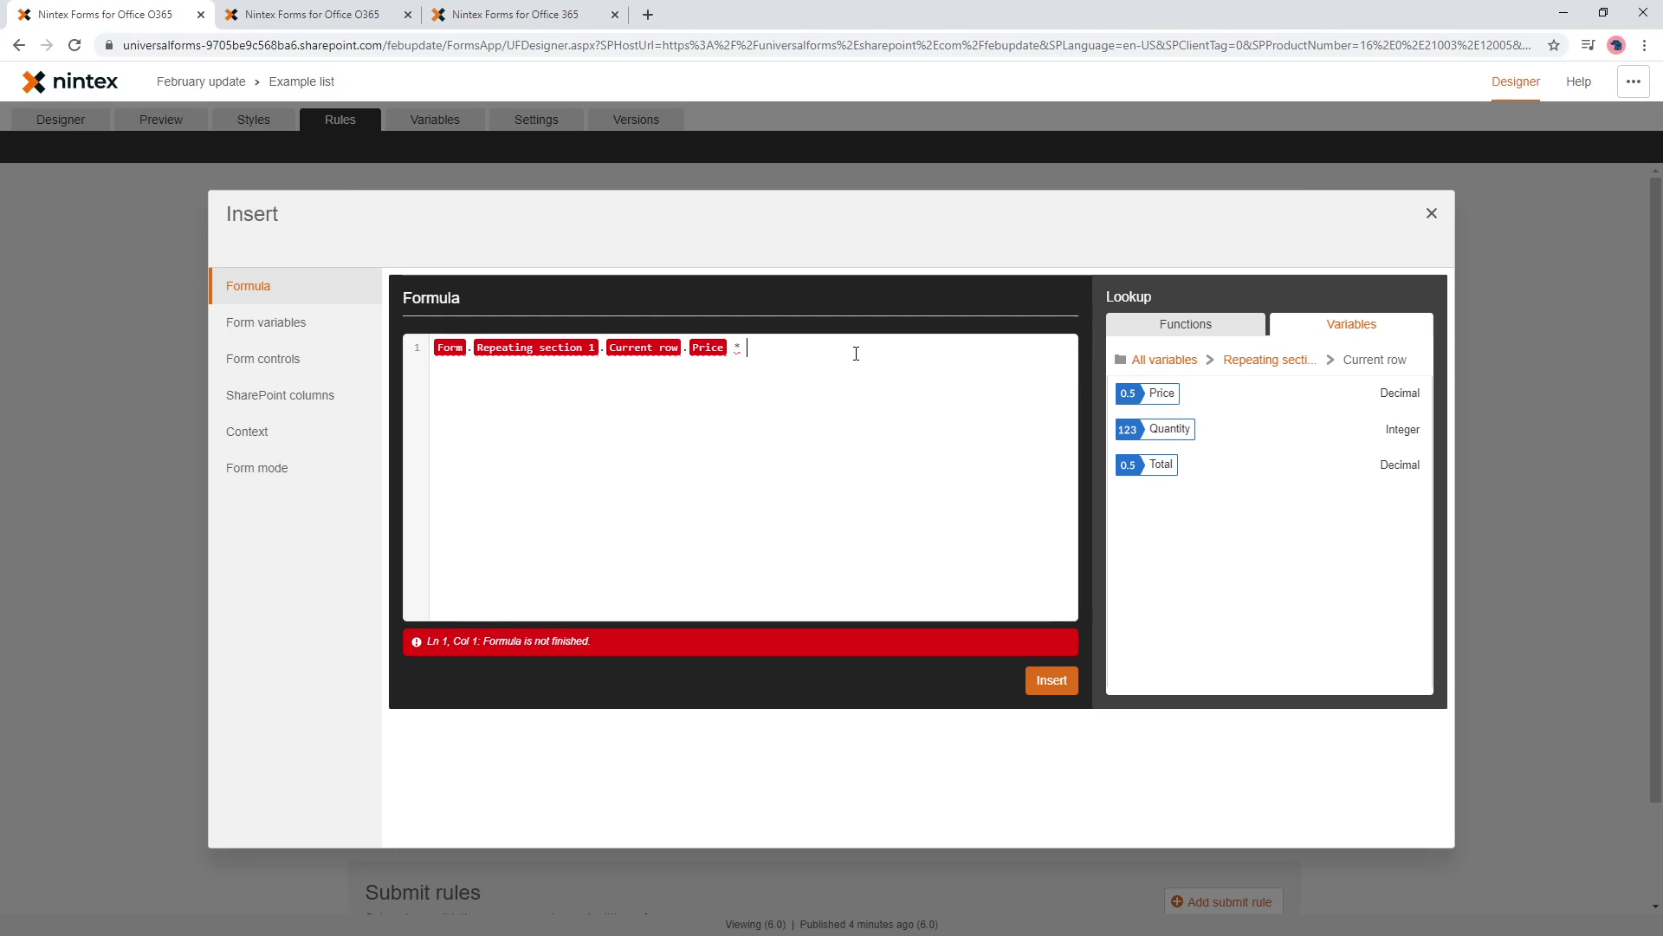
click(1400, 431)
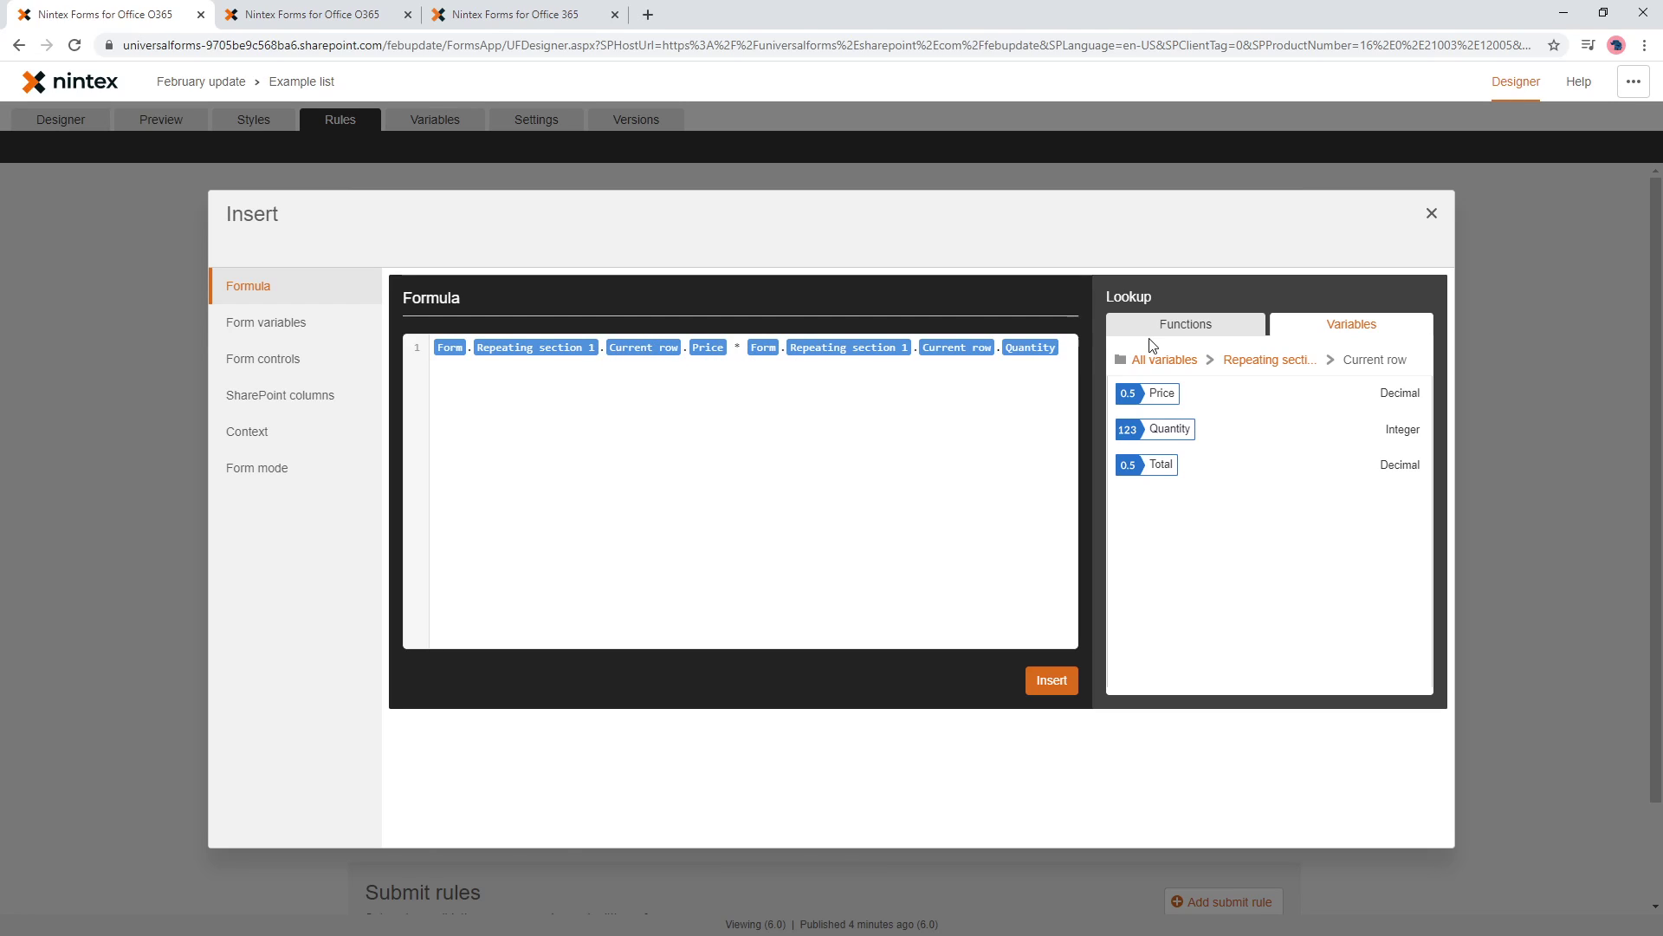
click(1267, 362)
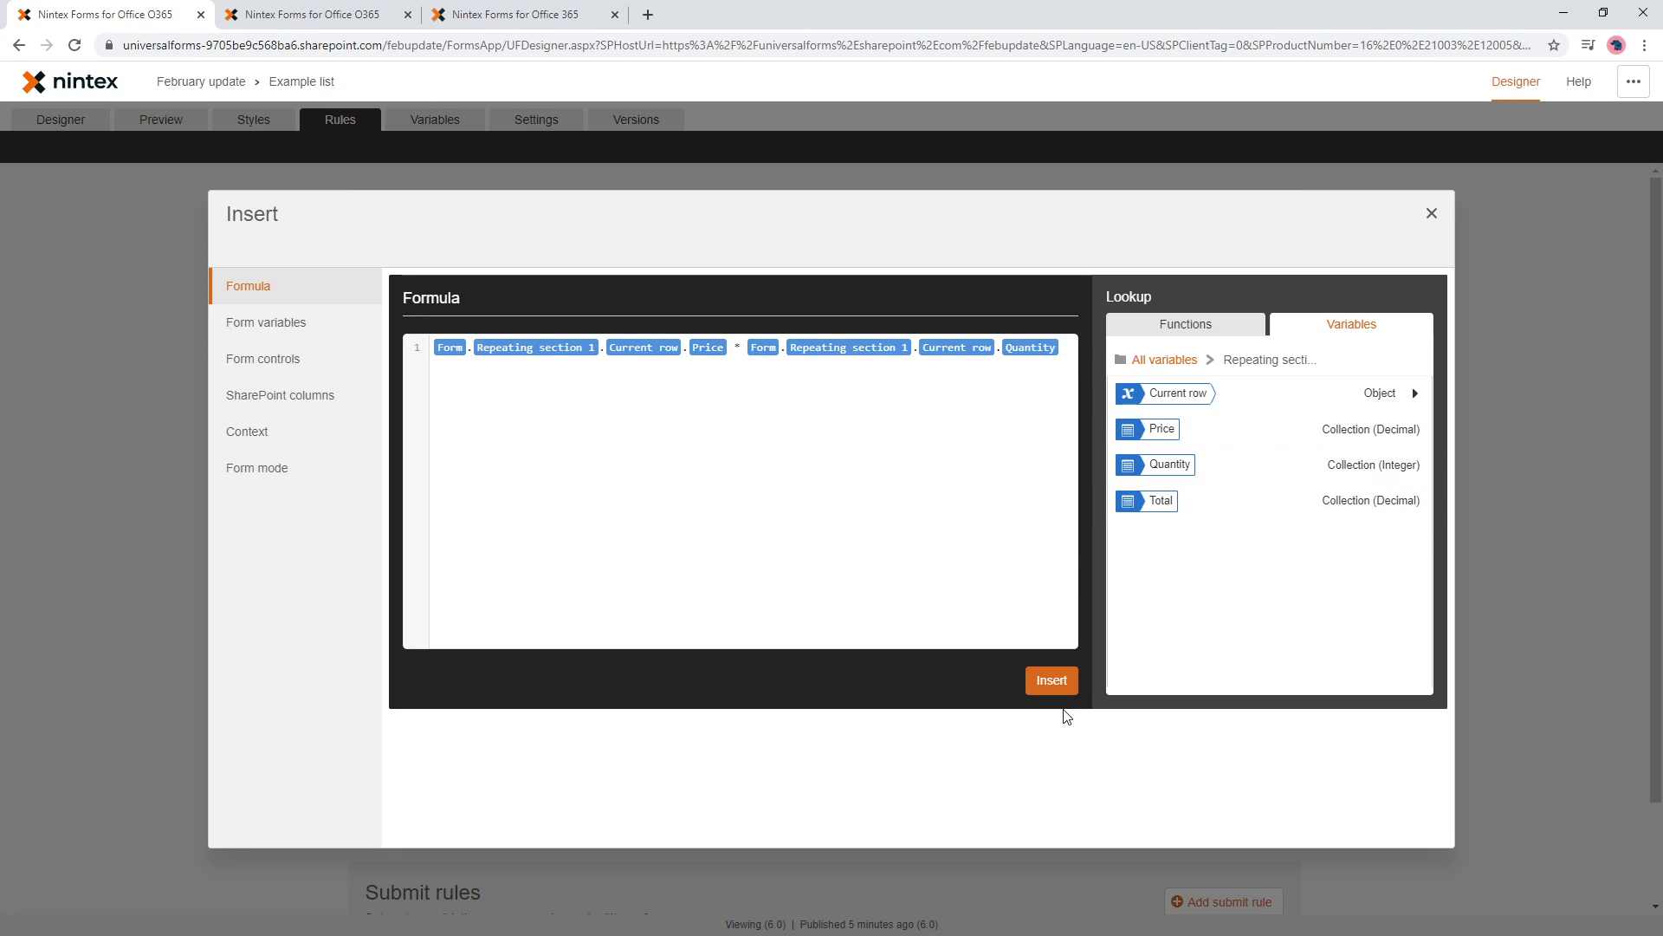
click(1053, 680)
- Save the Set total rule and preview the form with Quantity 2 and Price 2 in the first row
click(1231, 742)
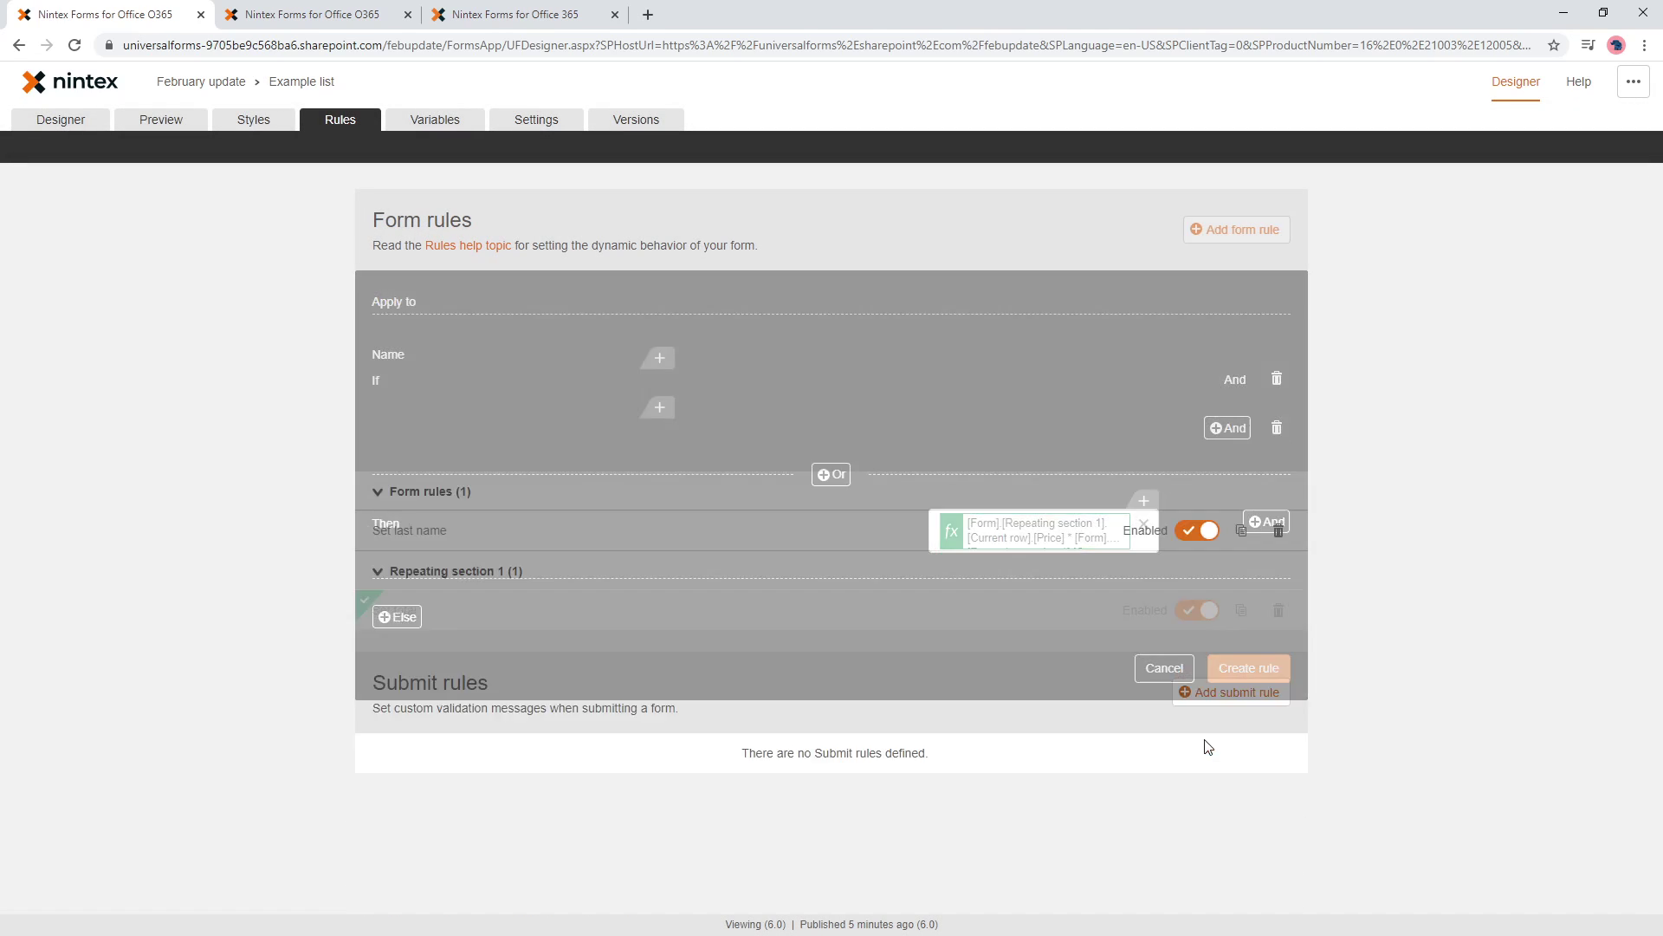
click(170, 136)
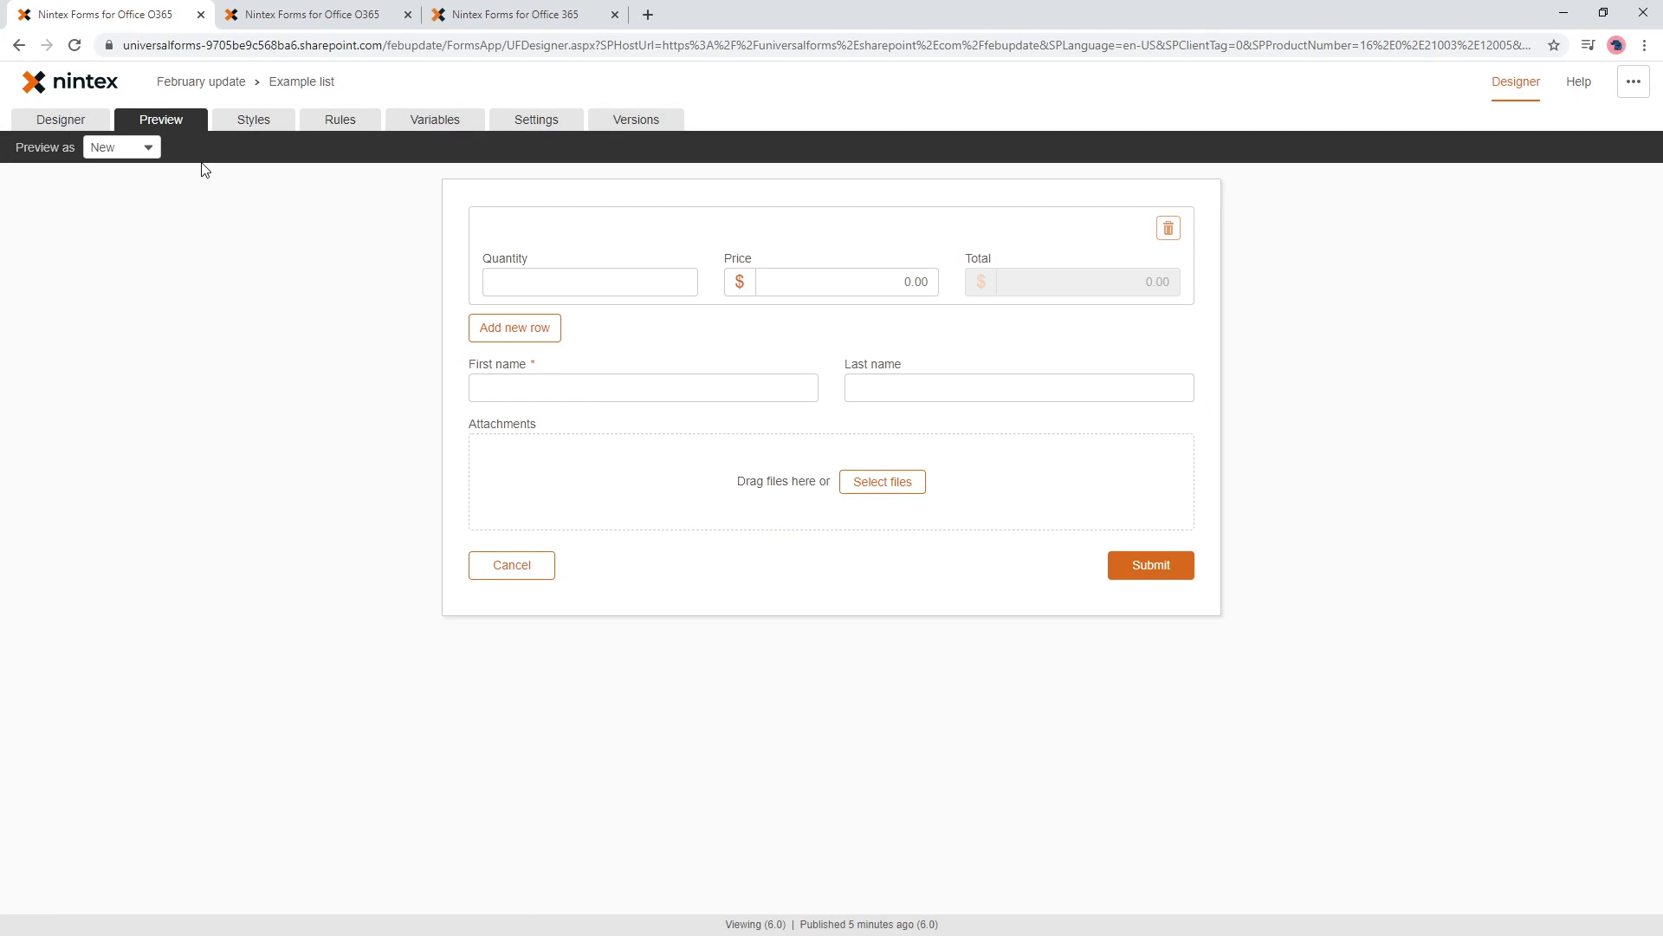
click(596, 282)
text(2)
click(835, 278)
text(2)
key(Tab)
- Add a second row with Quantity 3 and Price 3 to check its Total of 9
click(519, 329)
click(639, 387)
text(3)
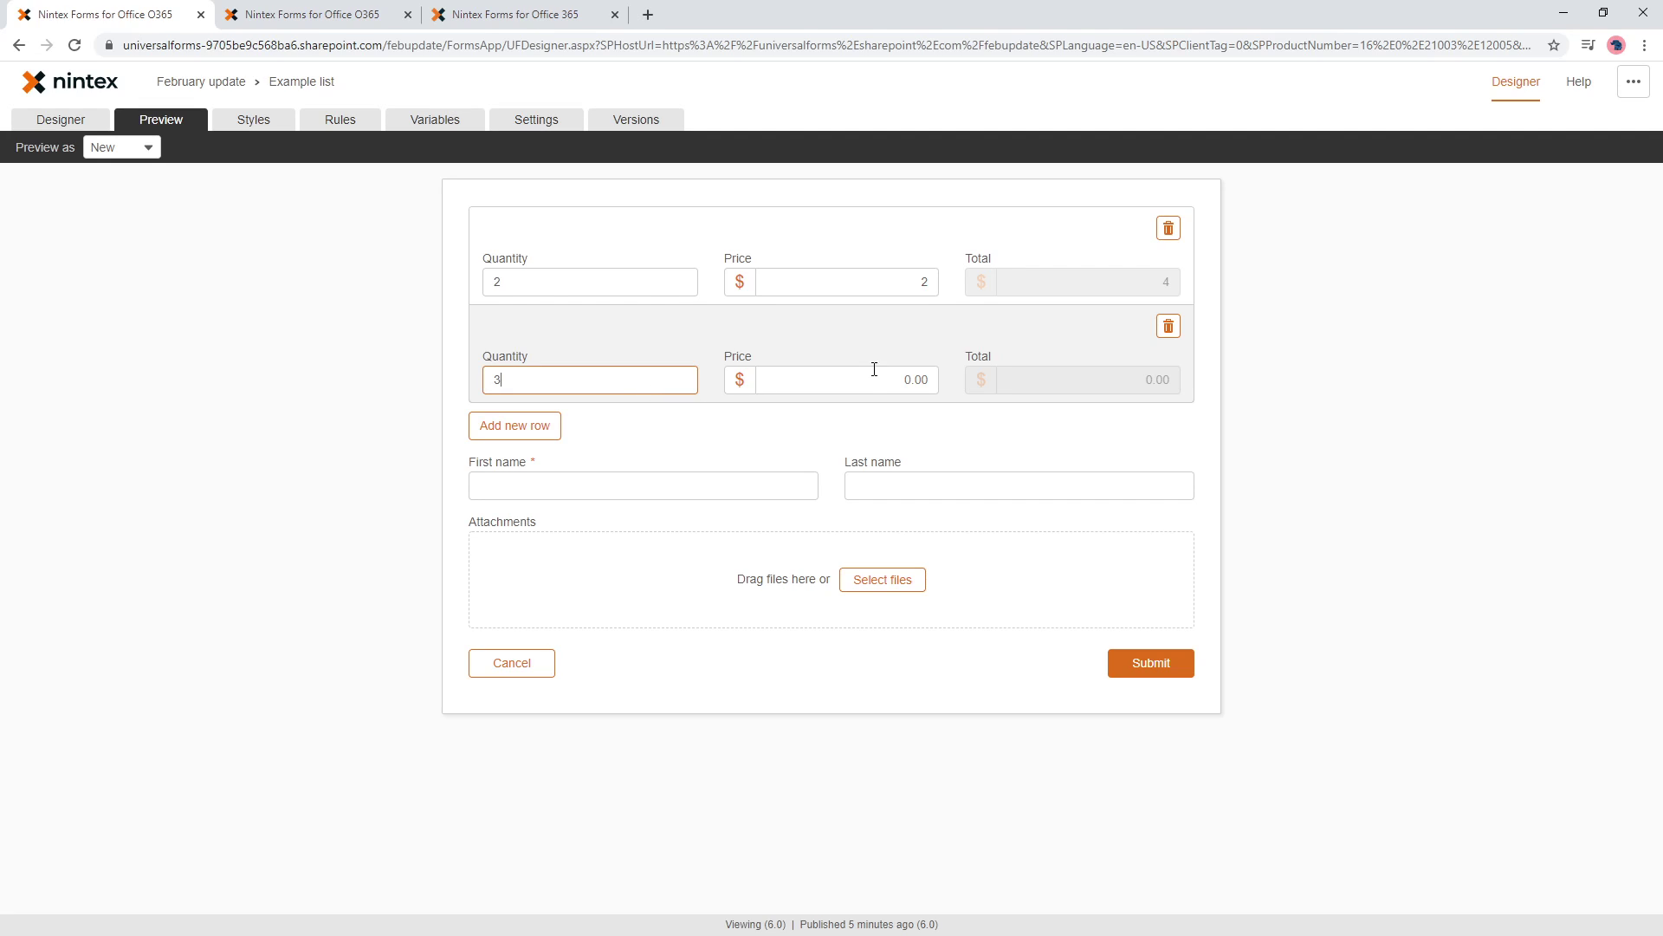
click(874, 369)
text(3)
key(Tab)
- Begin a new rule named 'Set', then discard it and return to the designer canvas
click(341, 123)
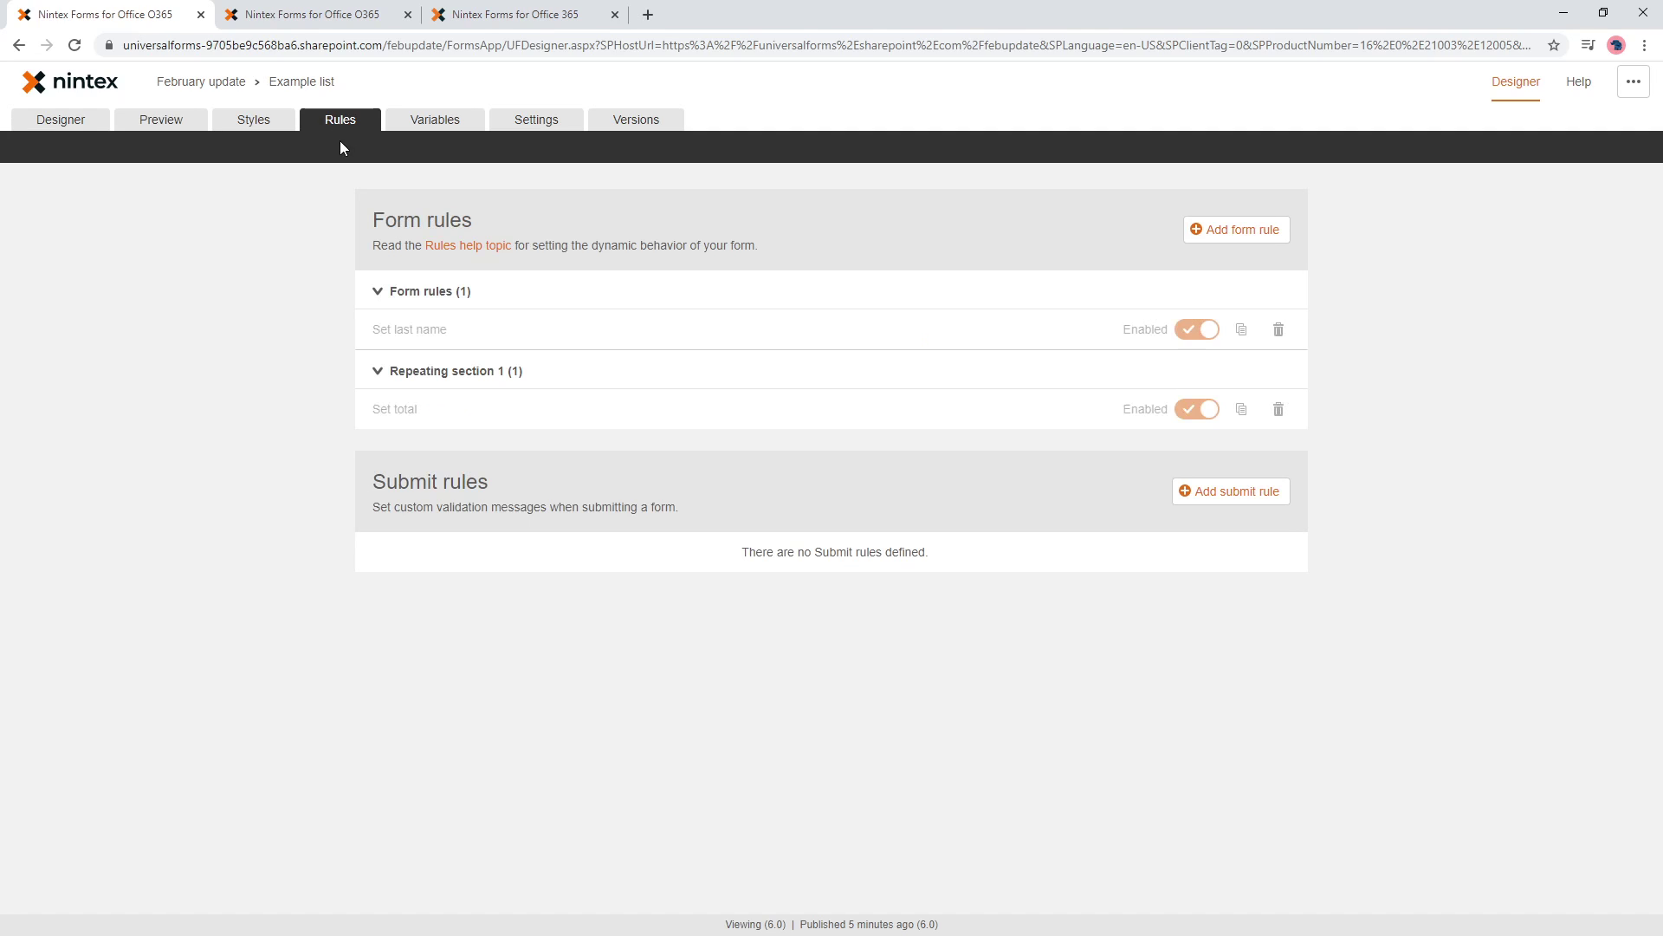
click(1248, 239)
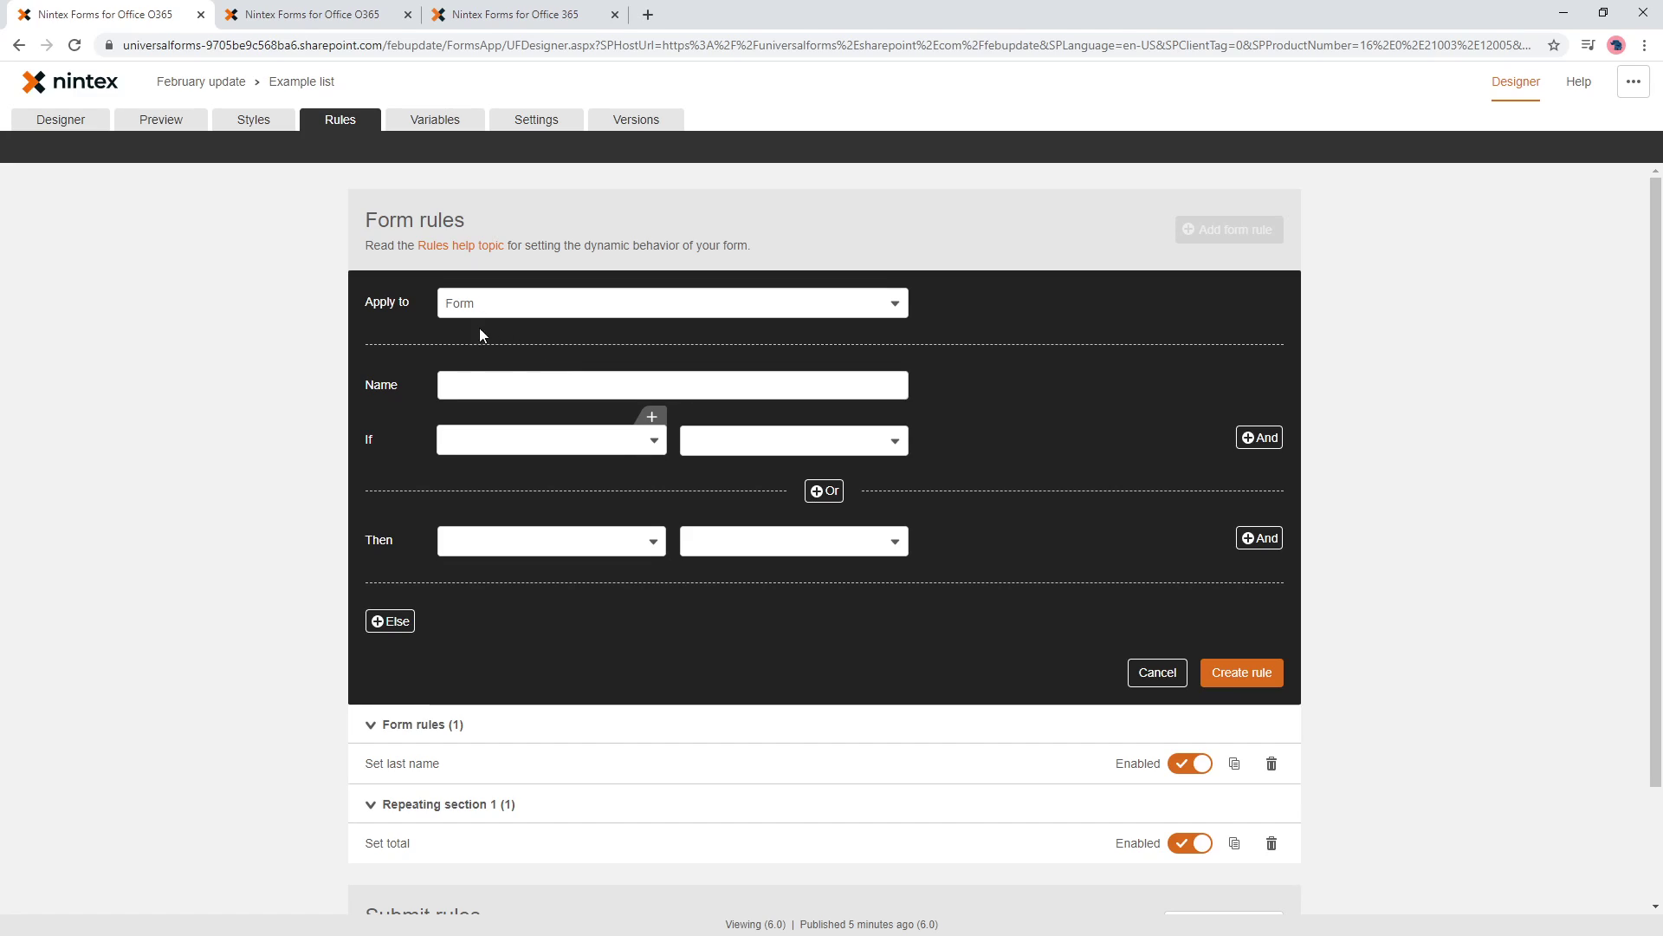
click(474, 385)
text(Se)
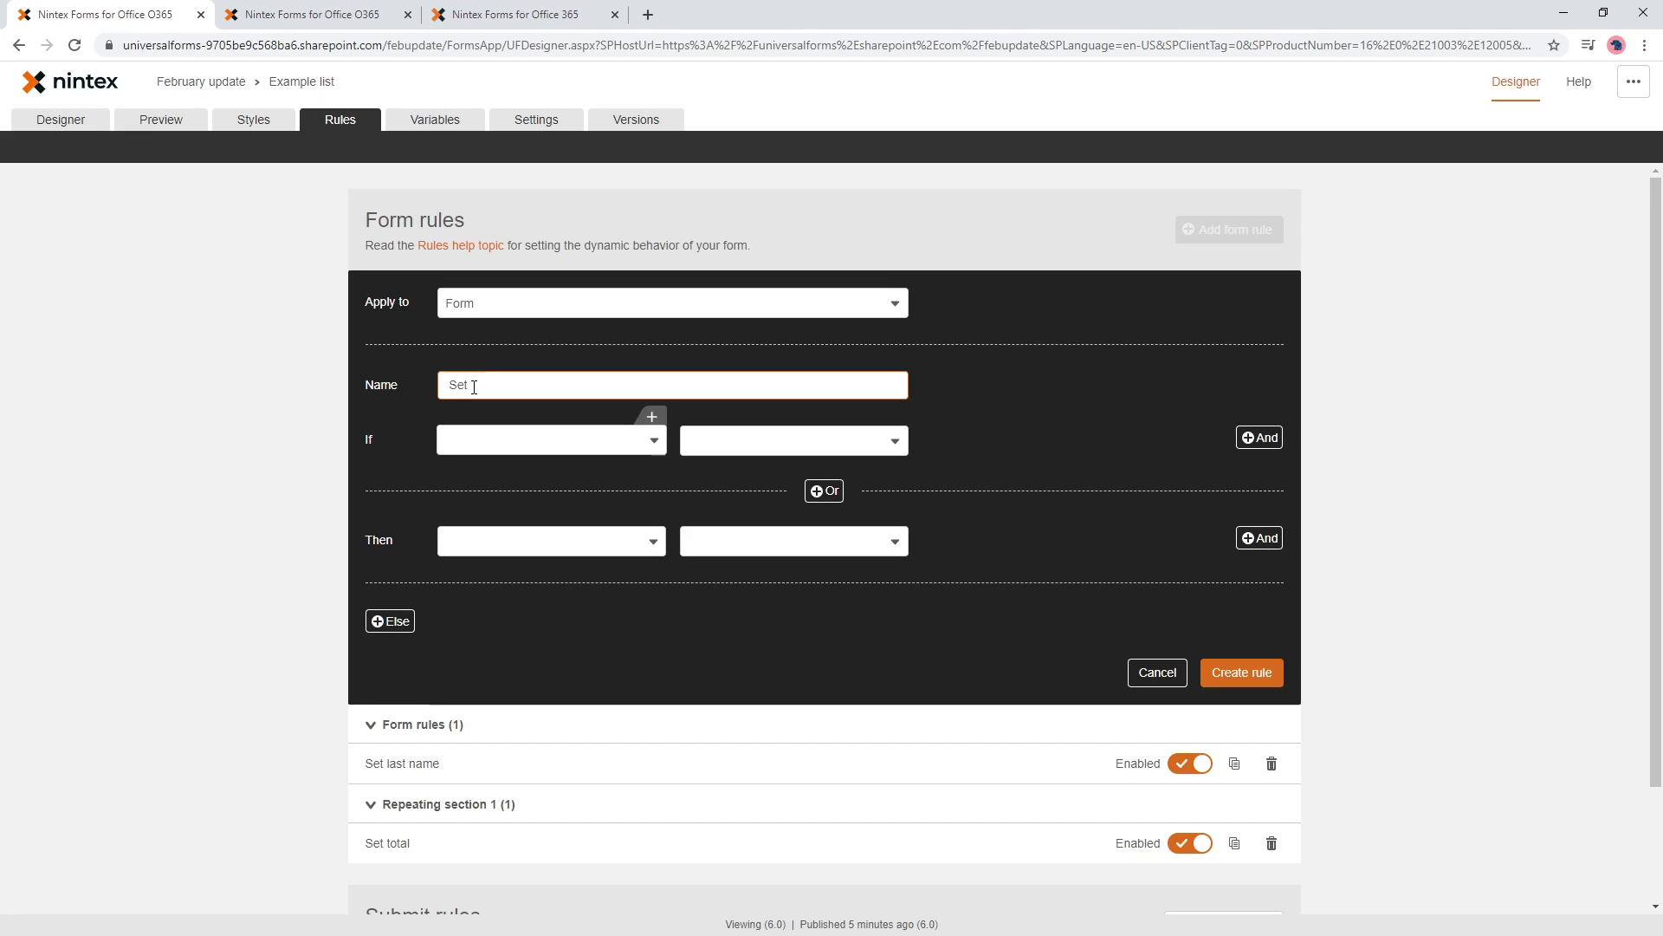
text(t)
drag(474, 387, 367, 387)
click(17, 119)
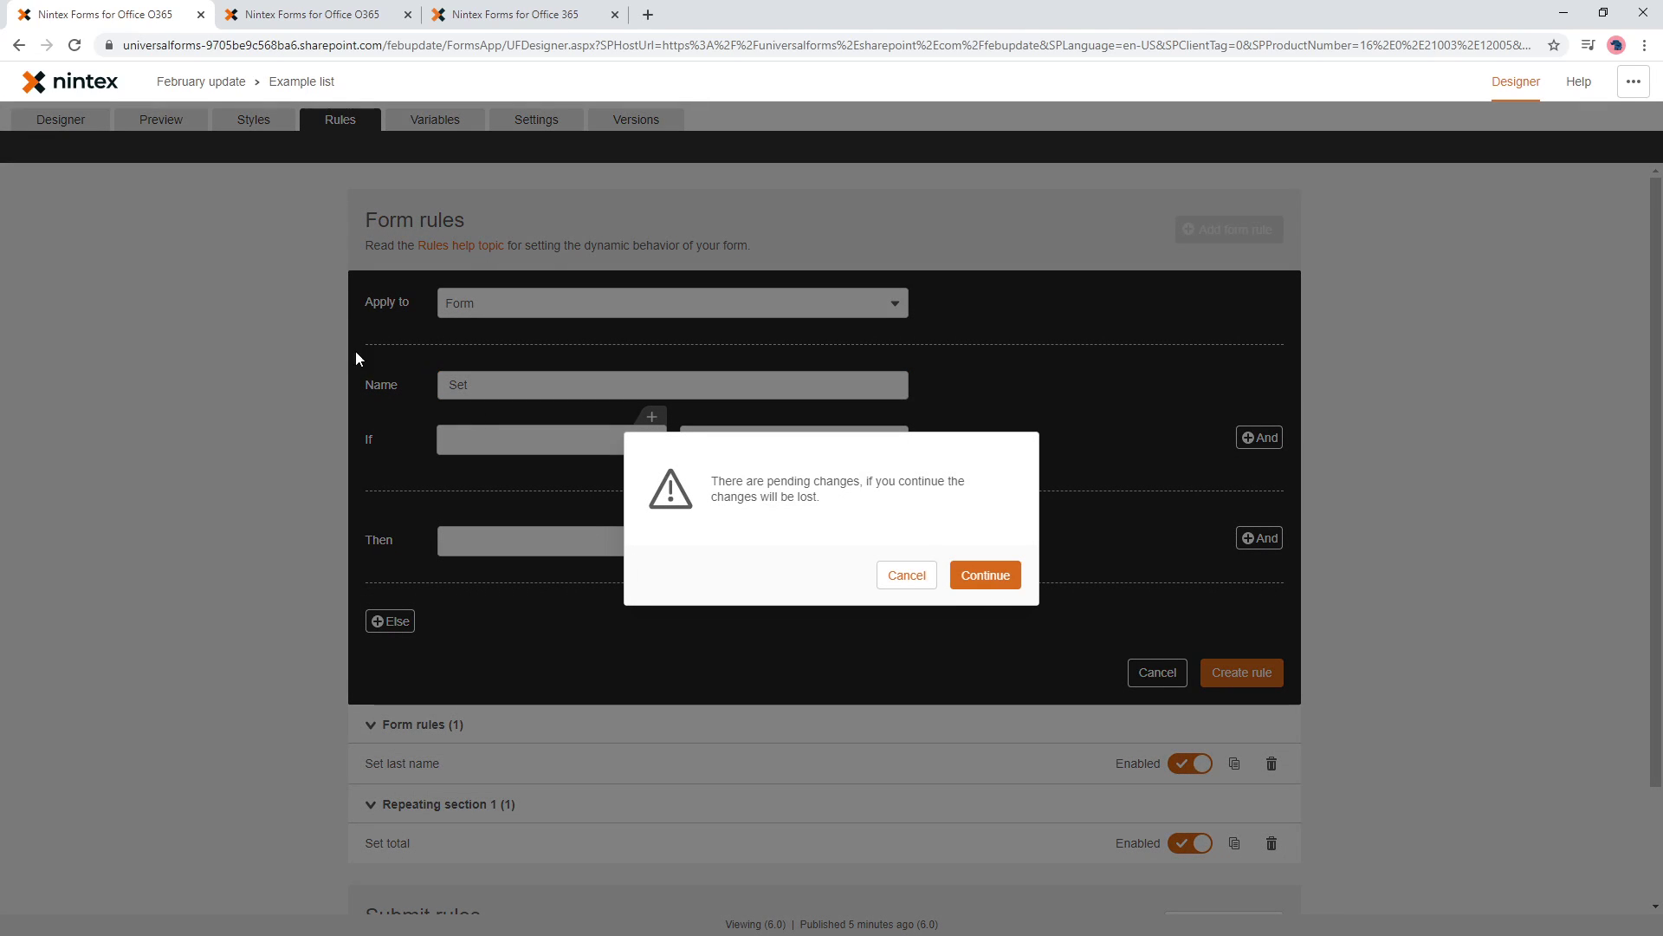
click(1009, 581)
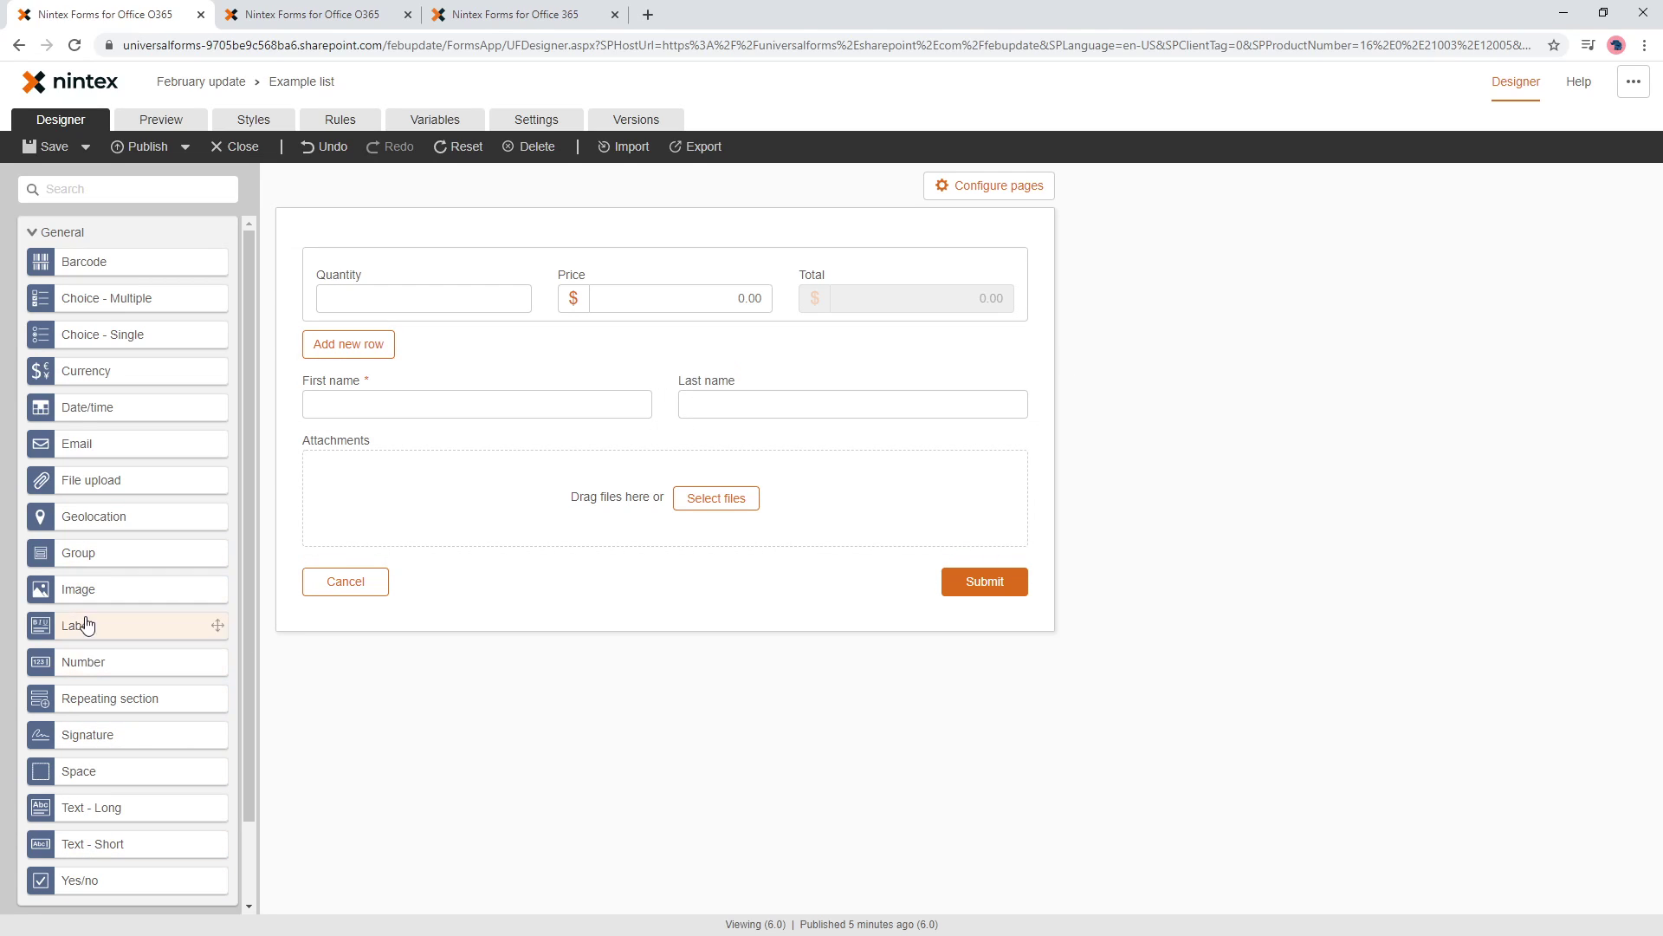
- Place a Currency field titled 'Grand total' beside an expanded Space below the repeating section
drag(82, 371, 901, 390)
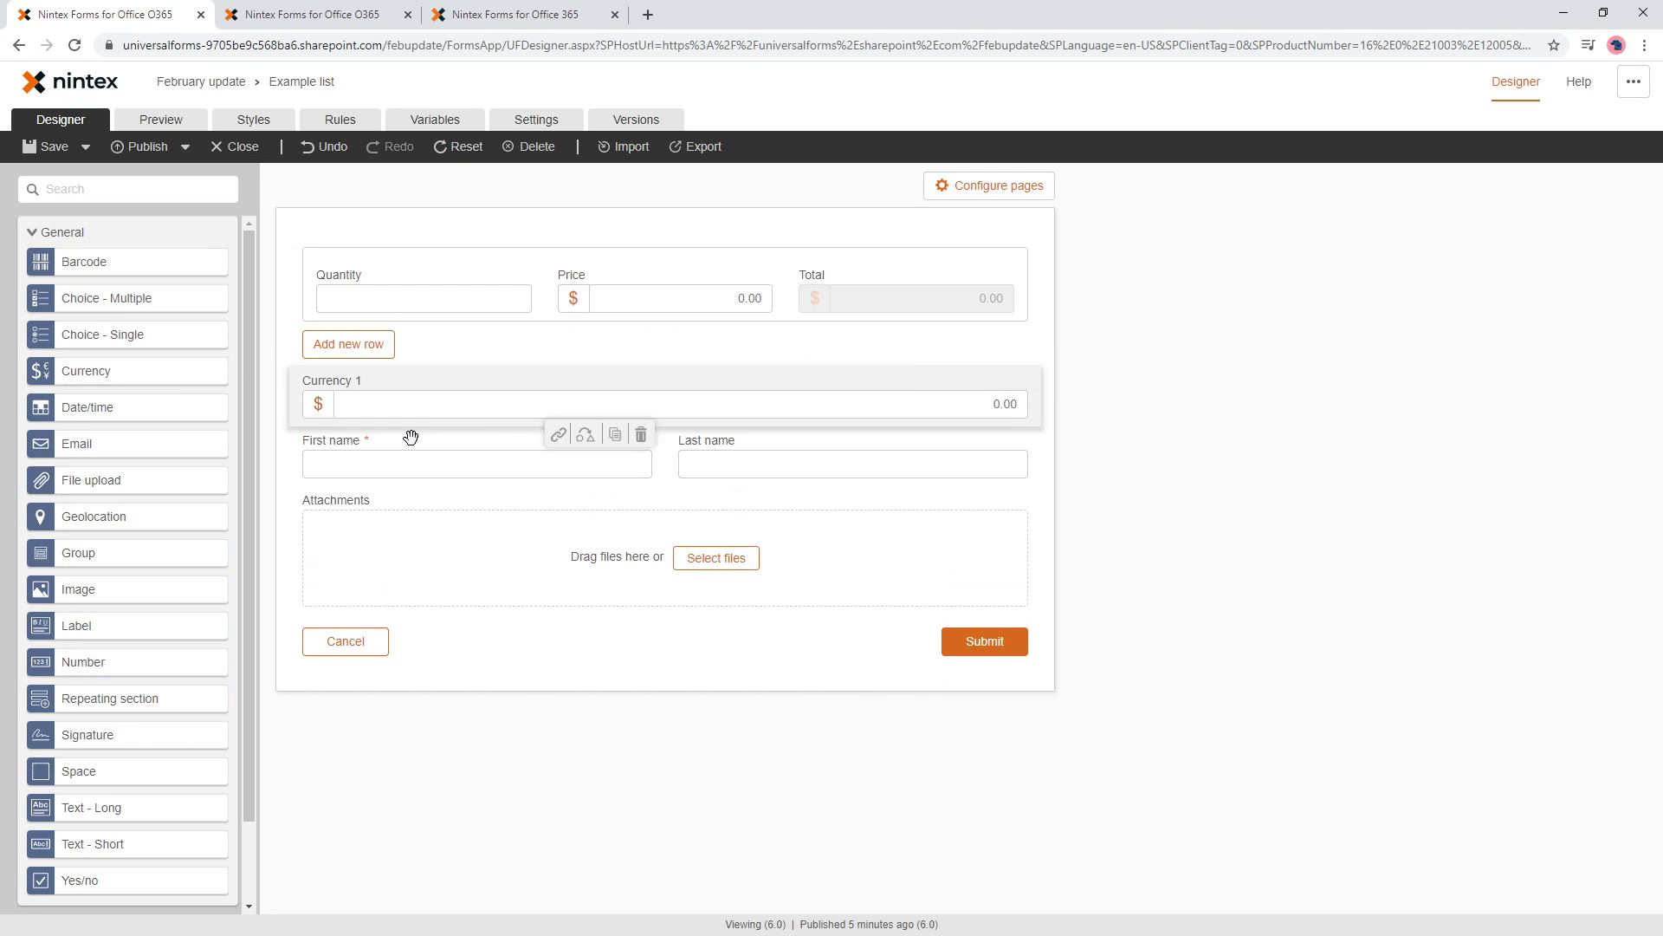
drag(80, 772, 532, 412)
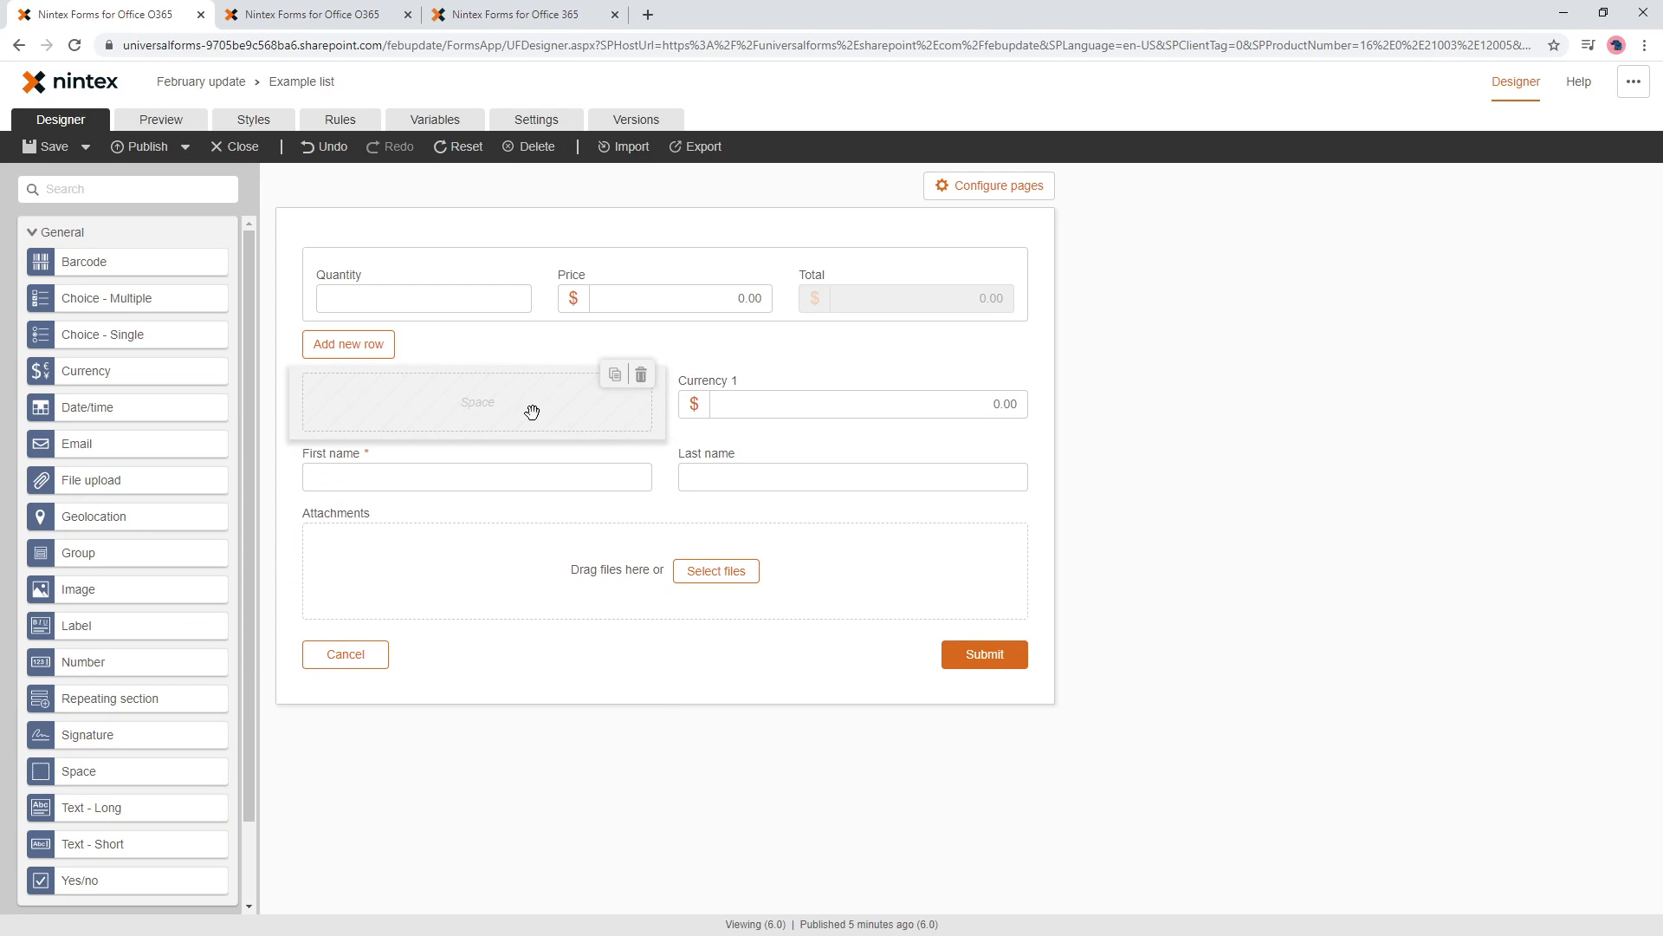
click(532, 412)
click(1464, 410)
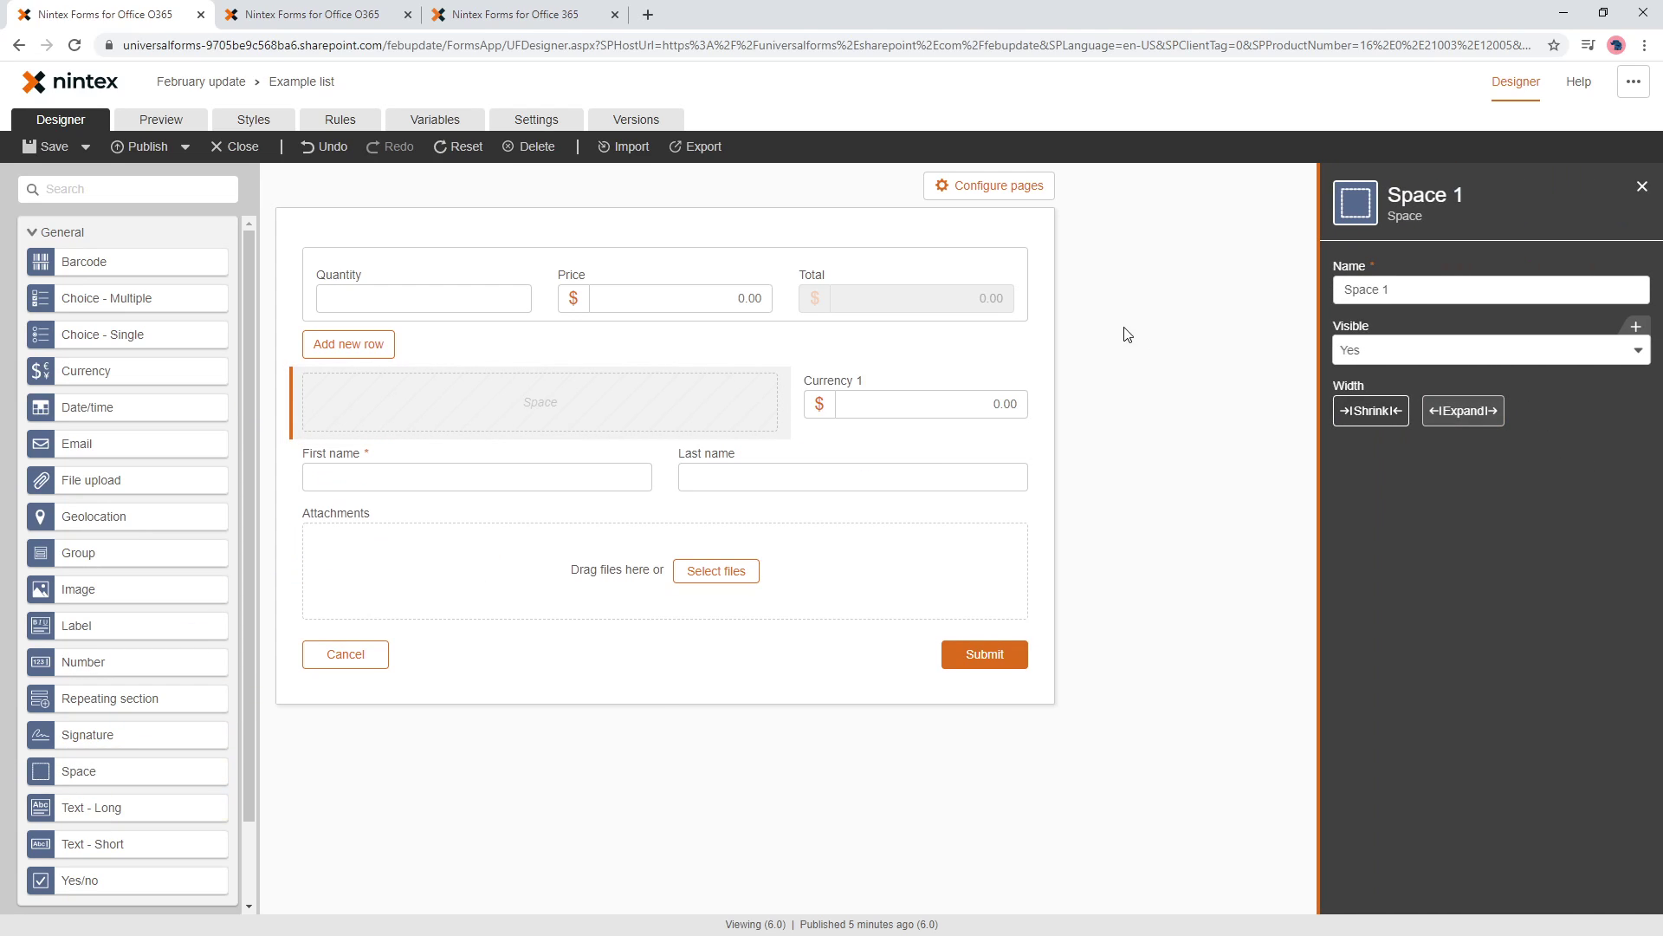
click(883, 395)
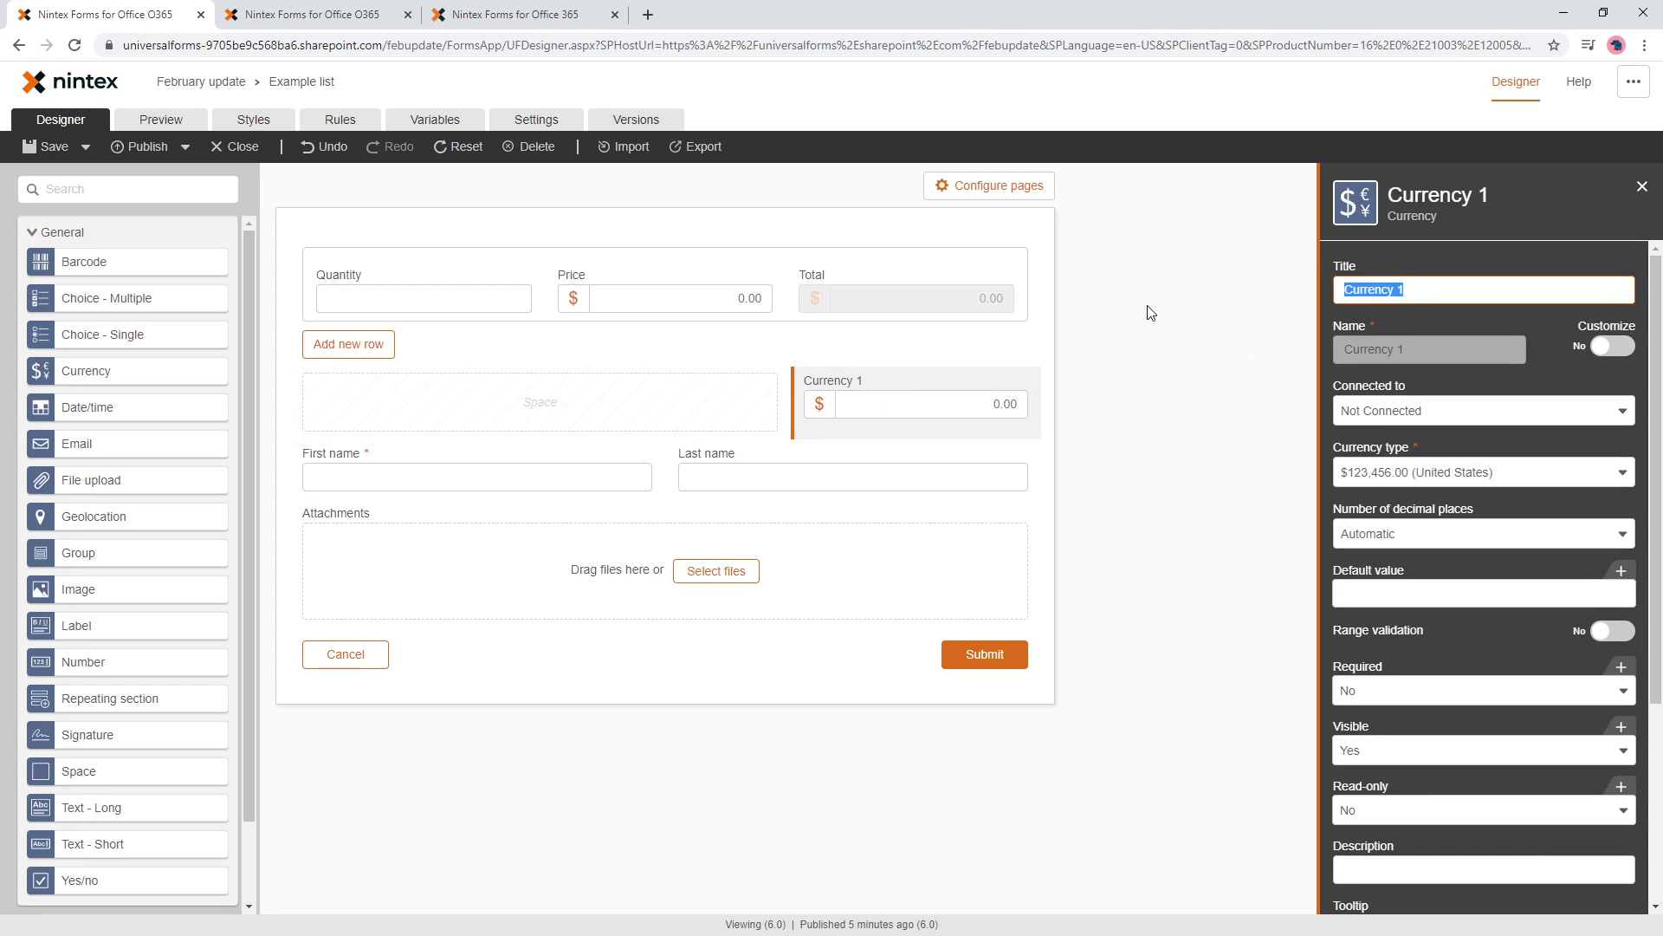
text(Gramnd total)
click(1113, 339)
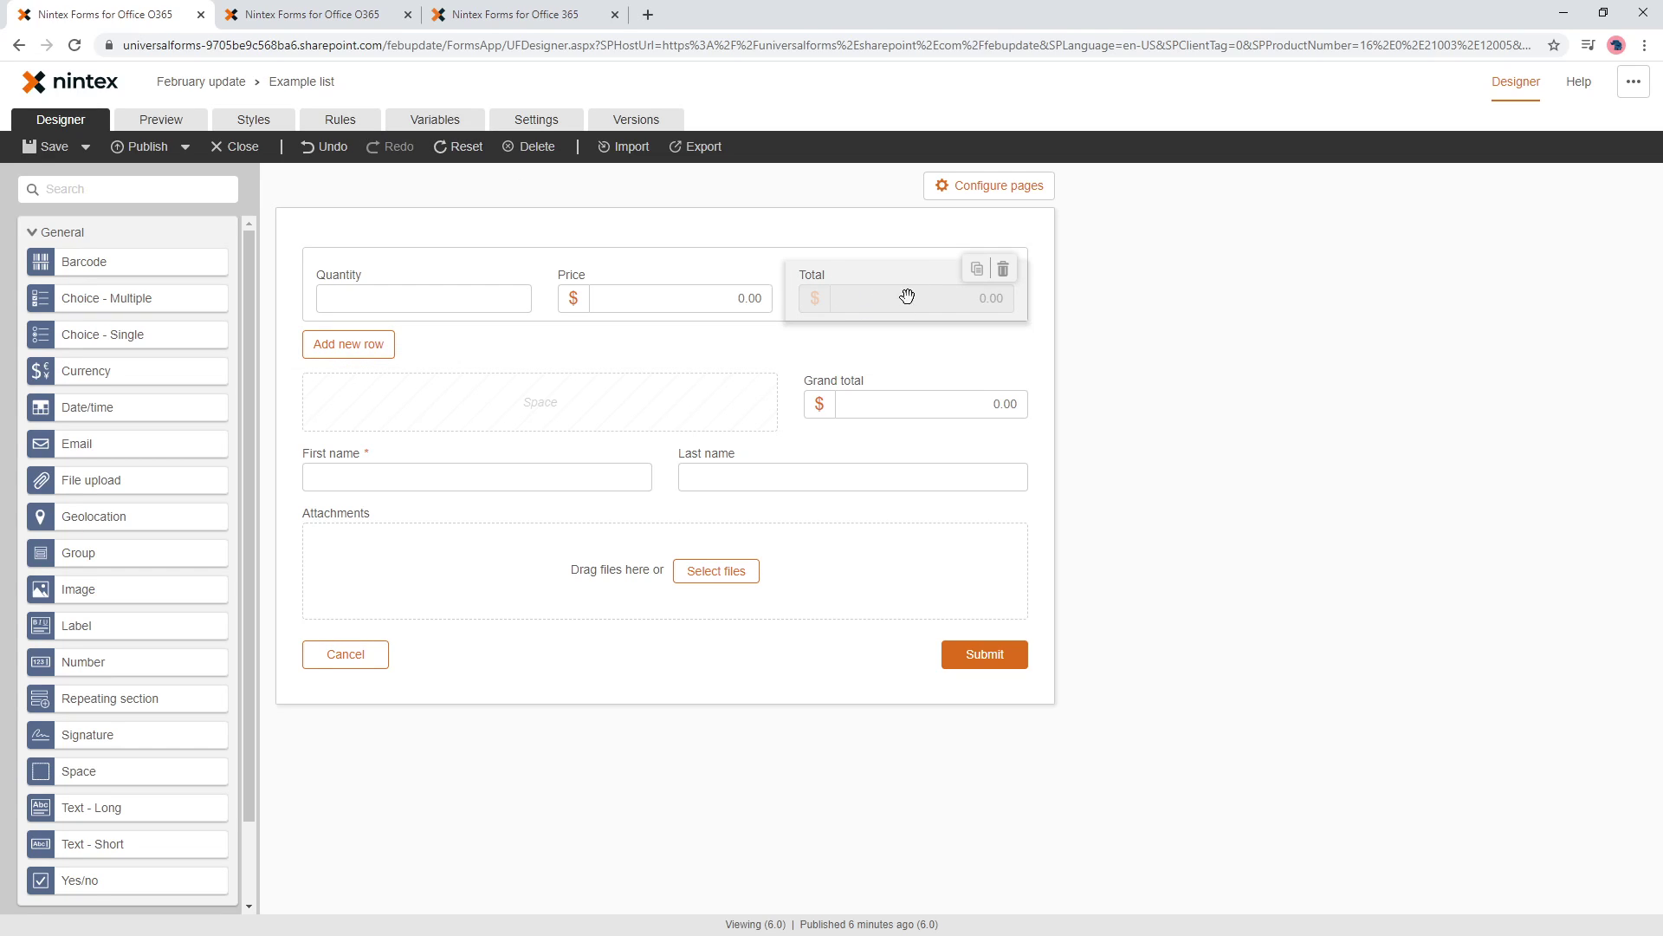
- Create a draft form rule named 'Set grand total' and open the formula builder for its If condition
click(340, 121)
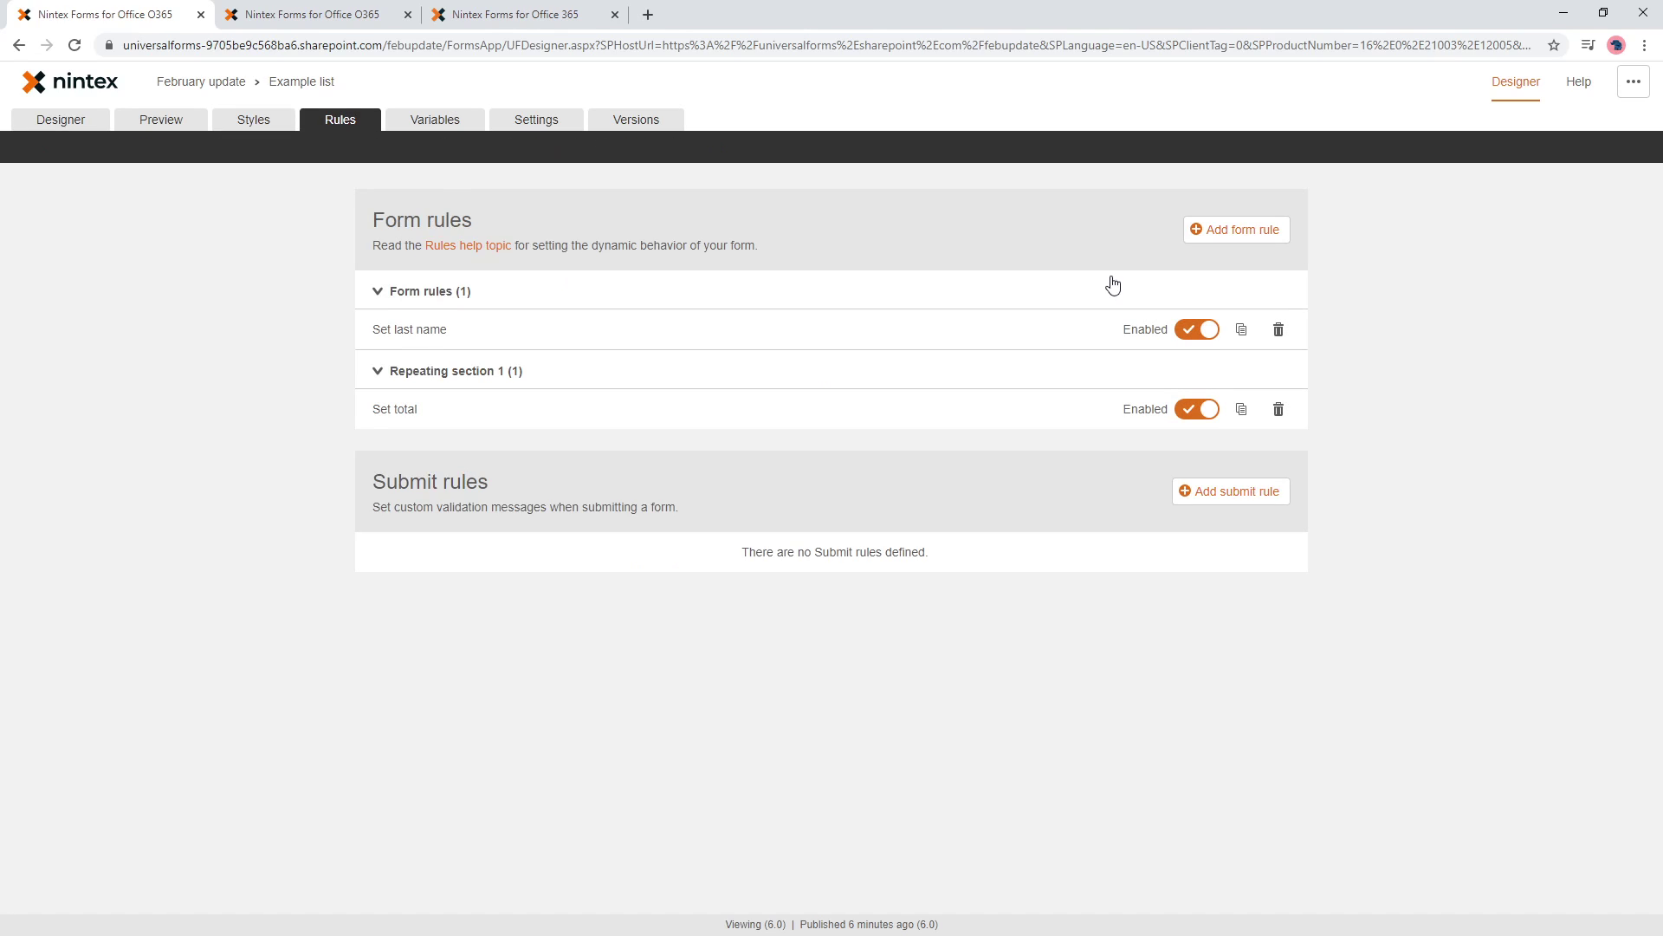
click(1264, 230)
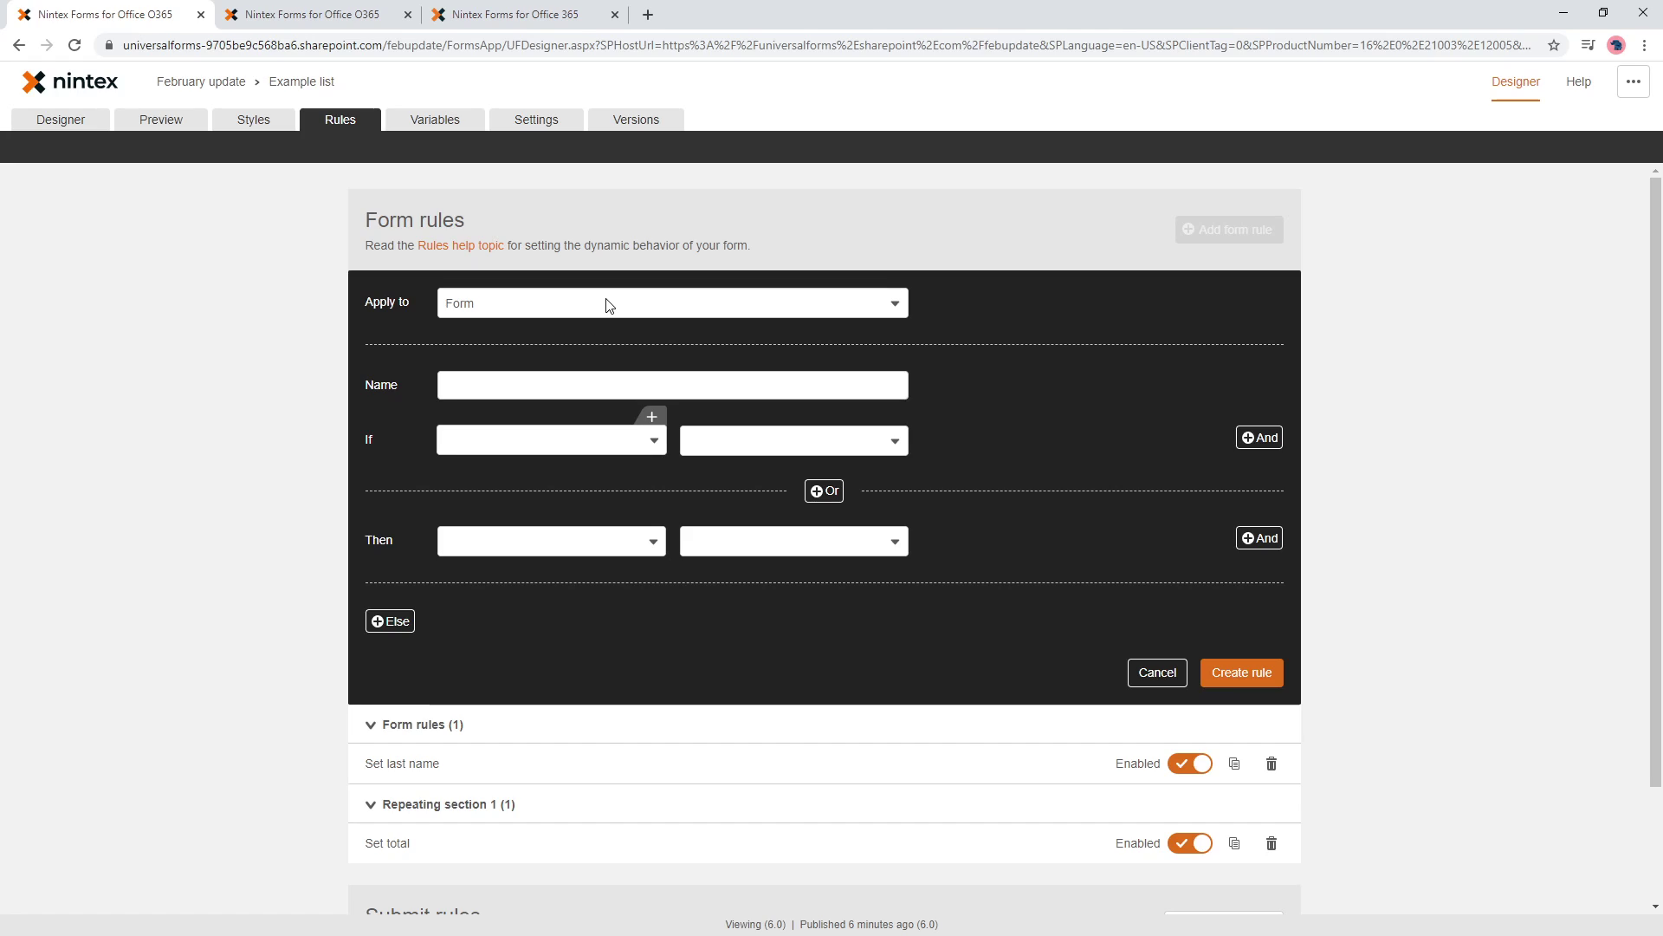
click(564, 395)
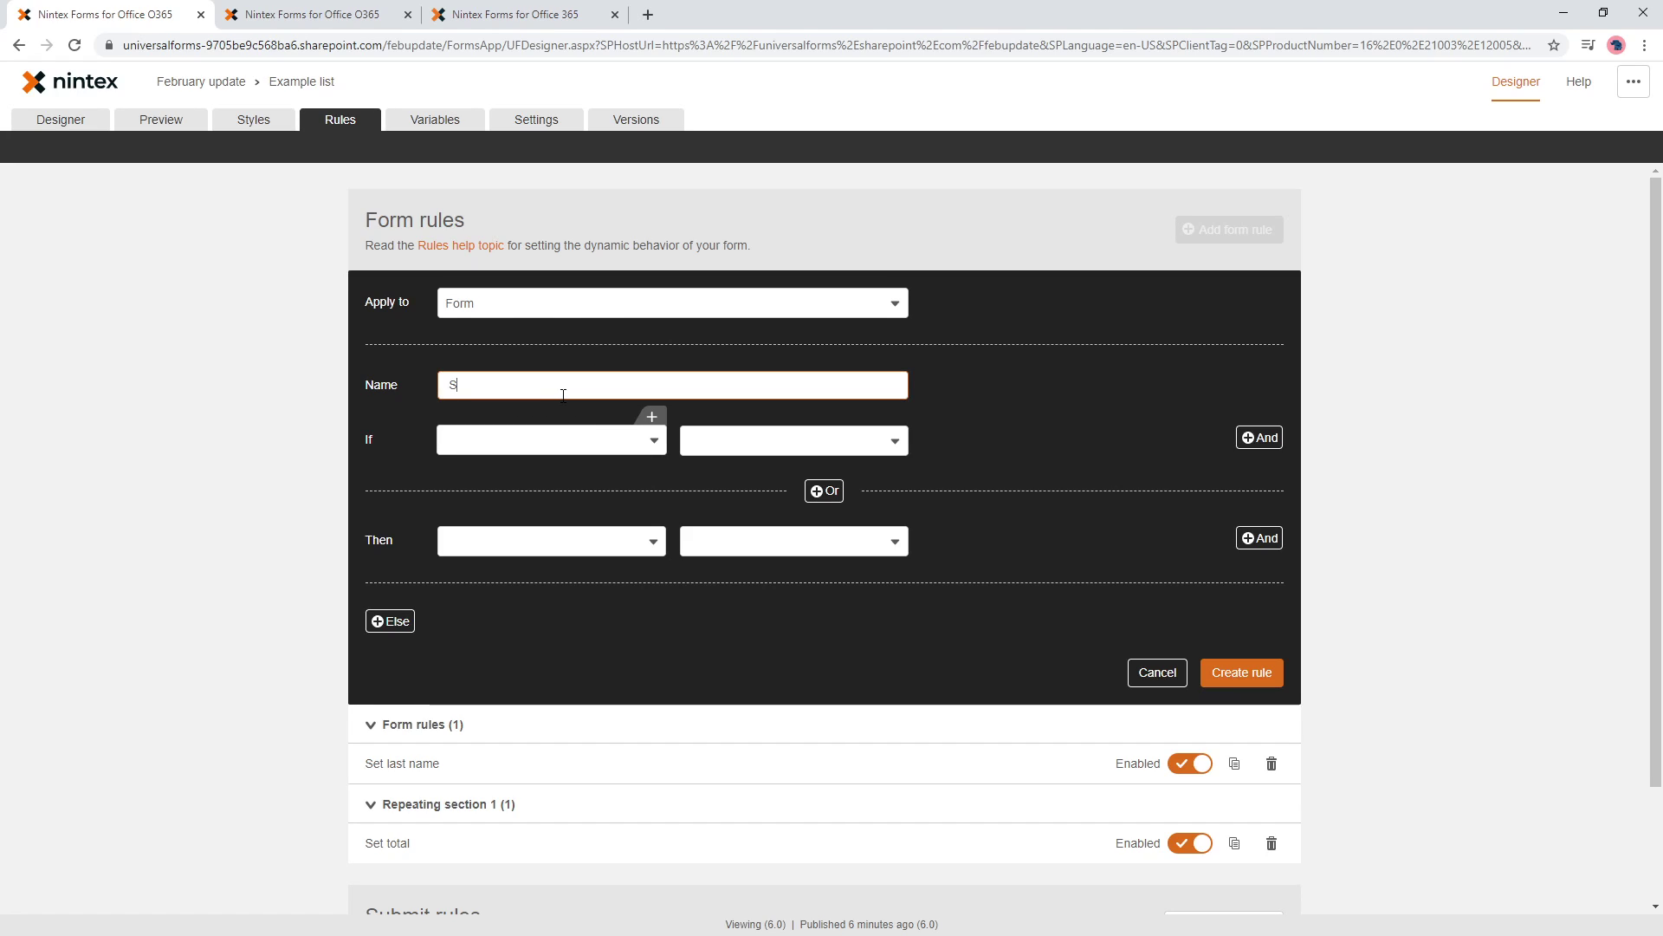
text(Set grand total)
click(596, 442)
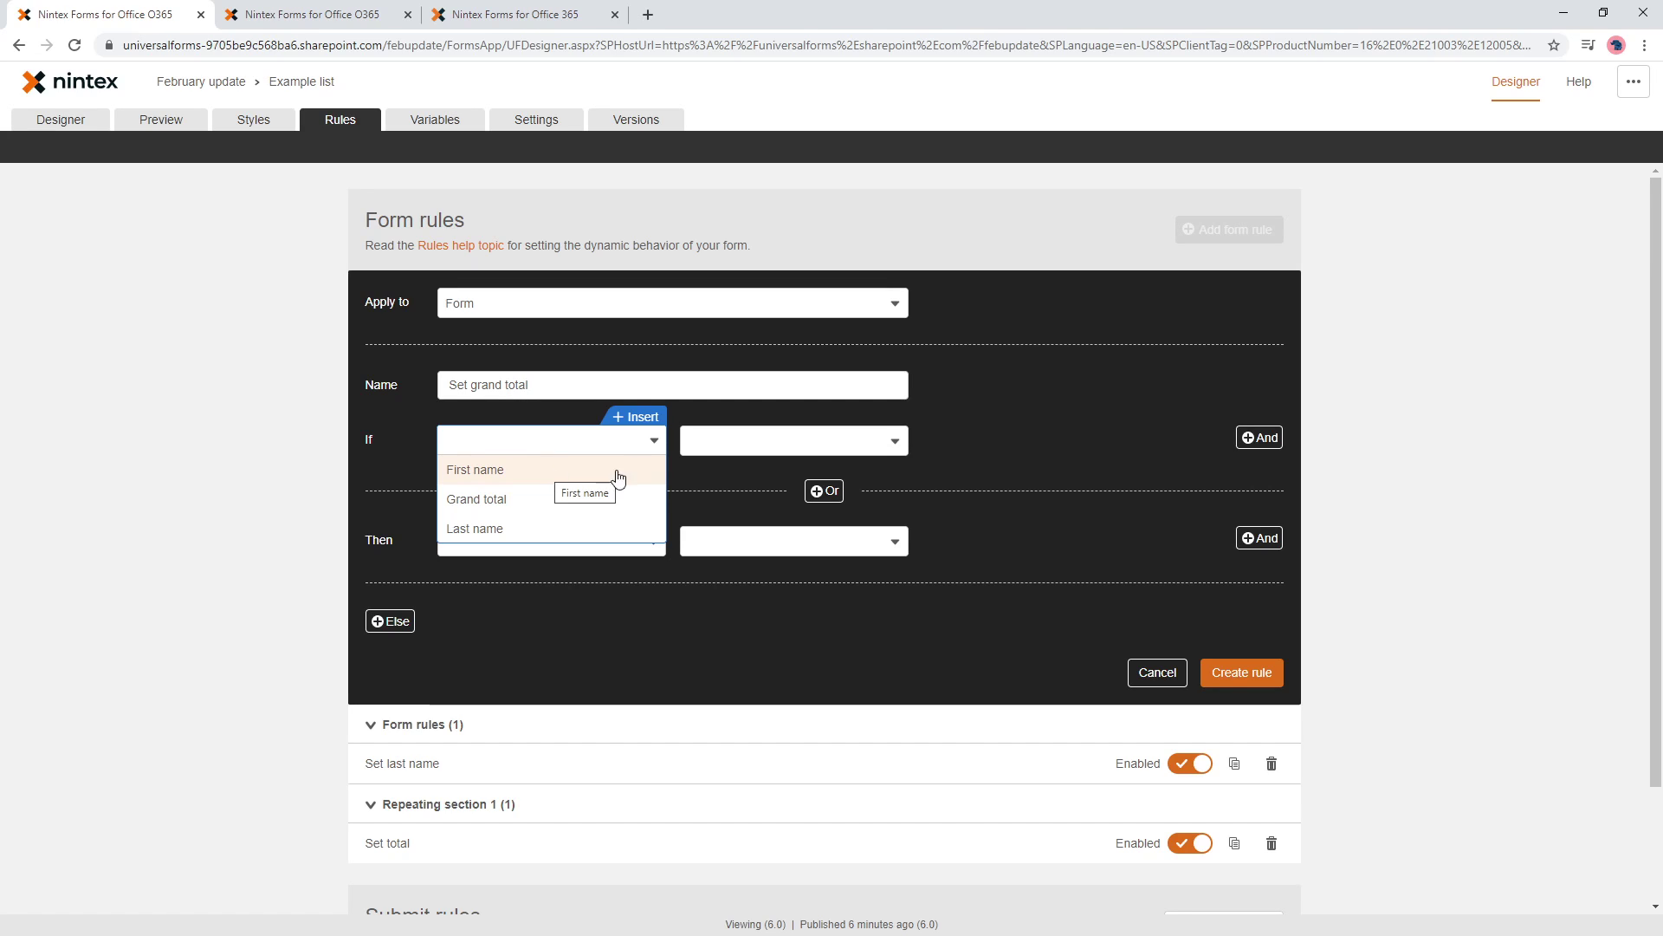
click(653, 423)
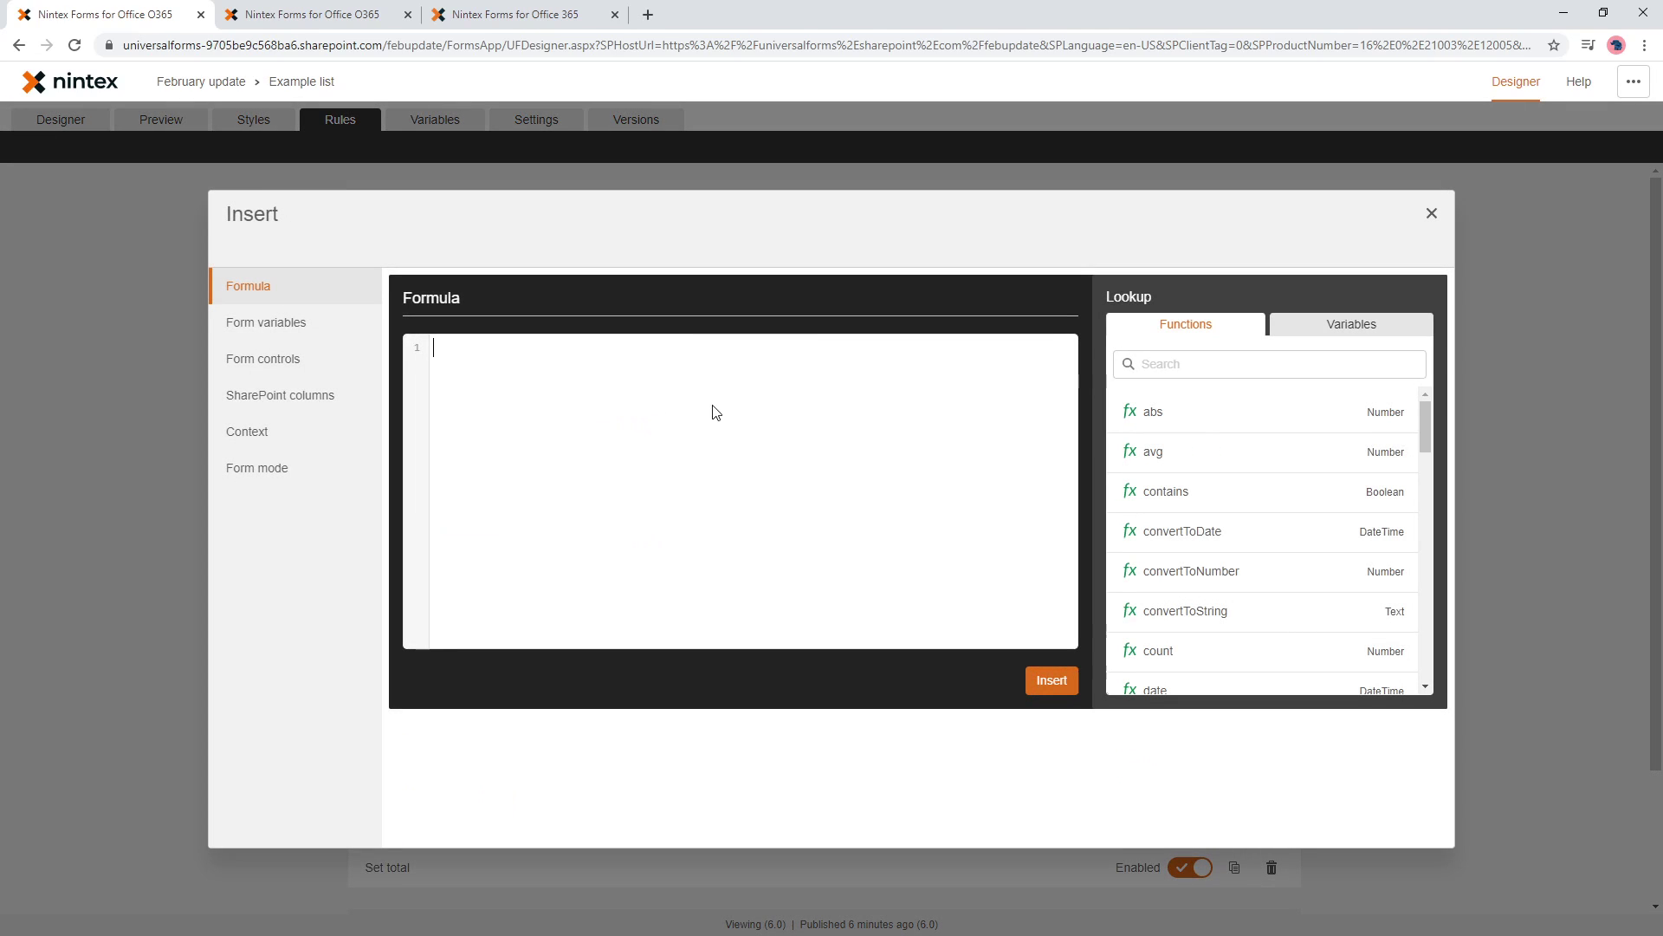
- Put sum(Total) into the condition, using Repeating section 1's Total collection variable
click(1393, 335)
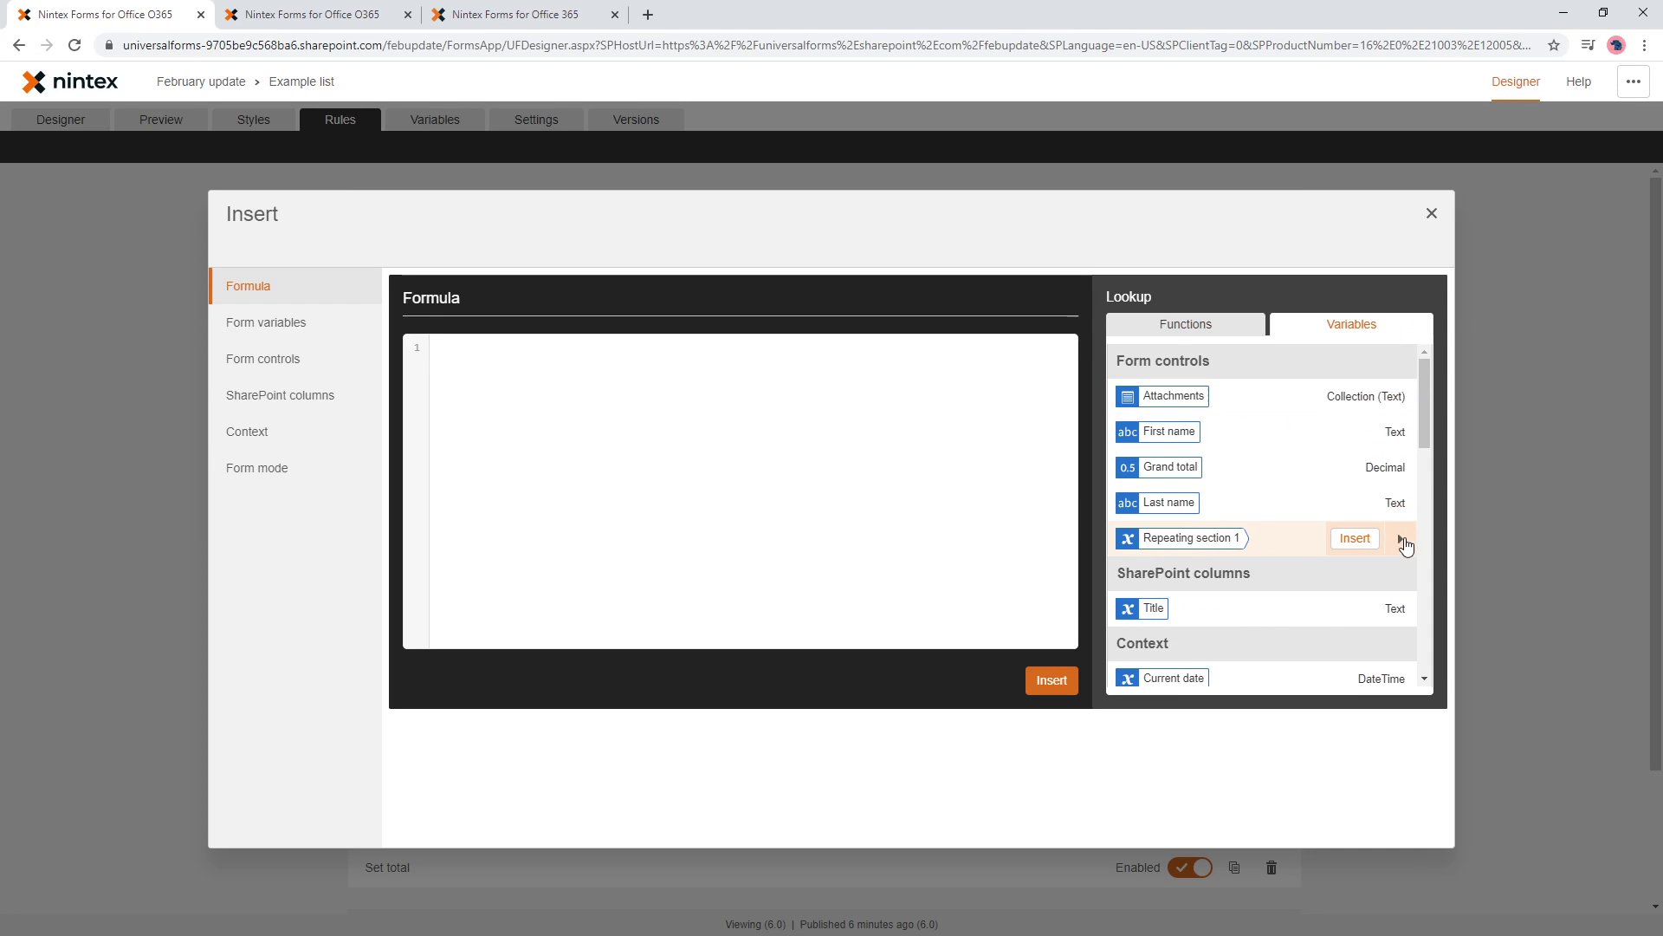
click(1401, 539)
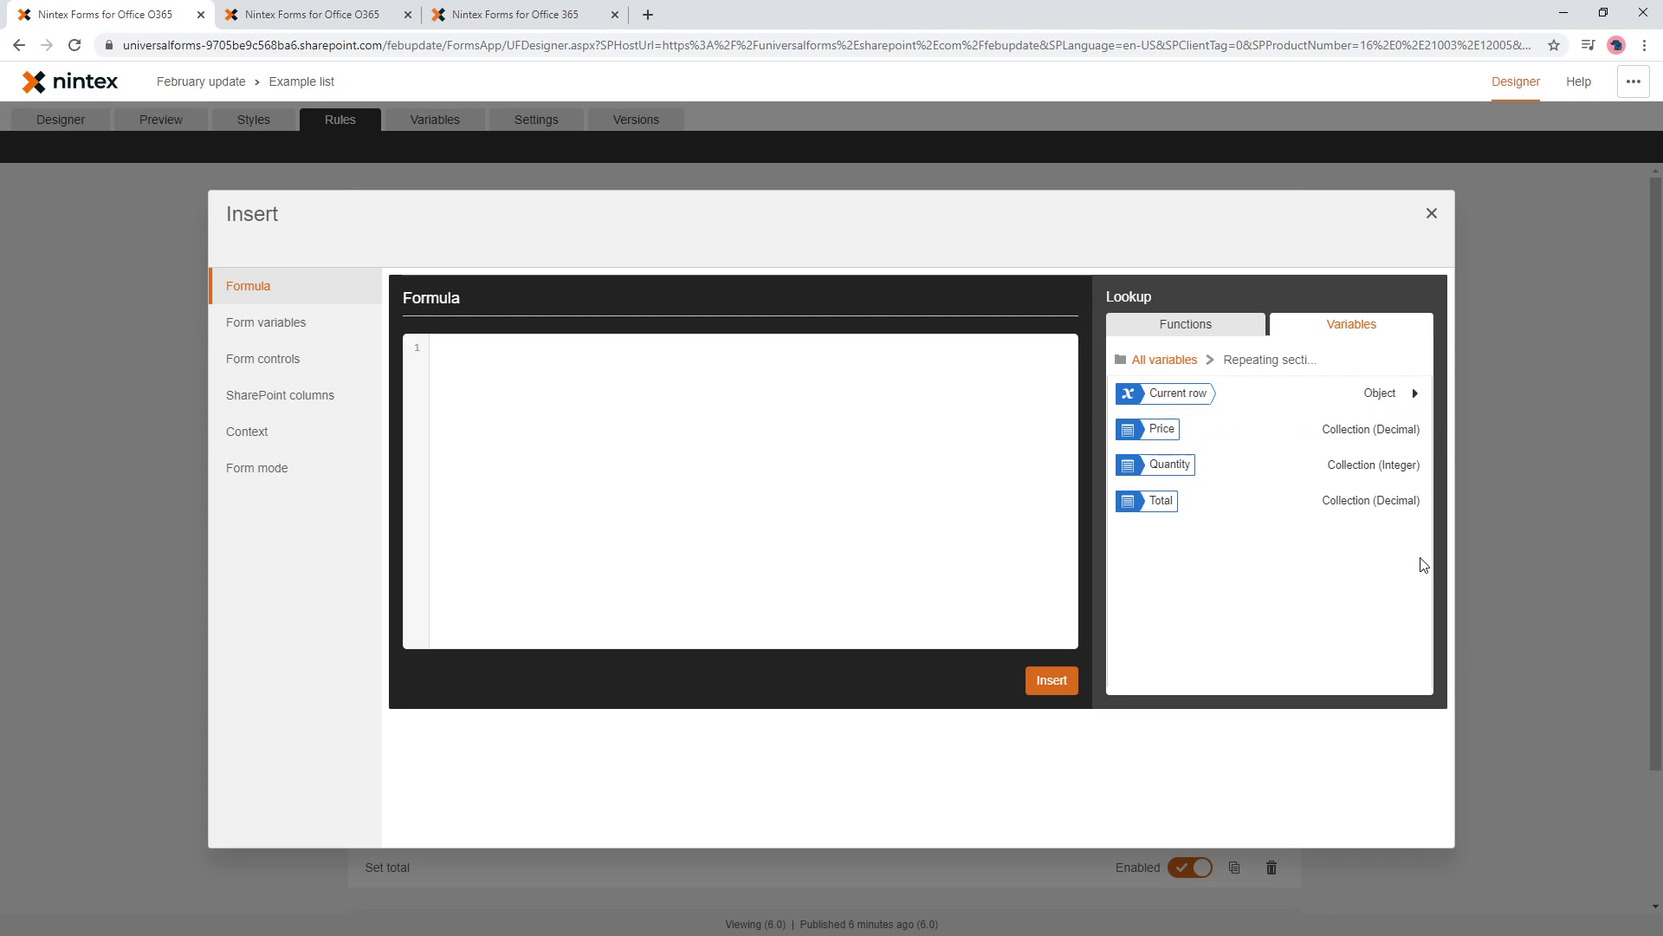
mouse_move(1394, 512)
text(sum()
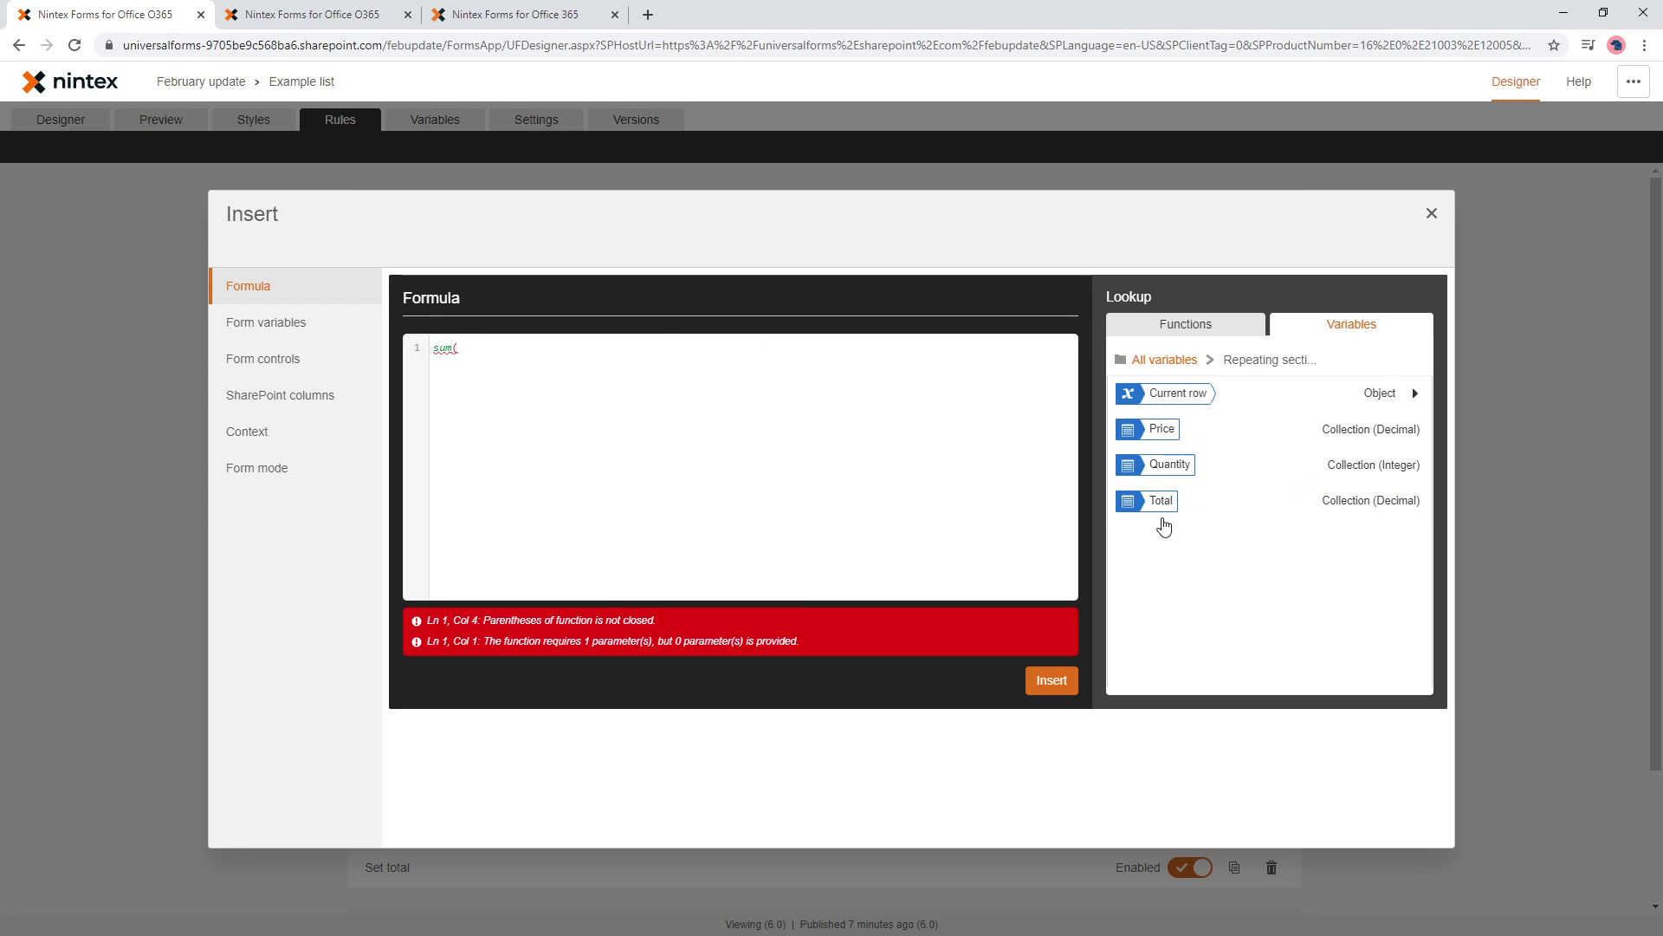
mouse_move(1287, 513)
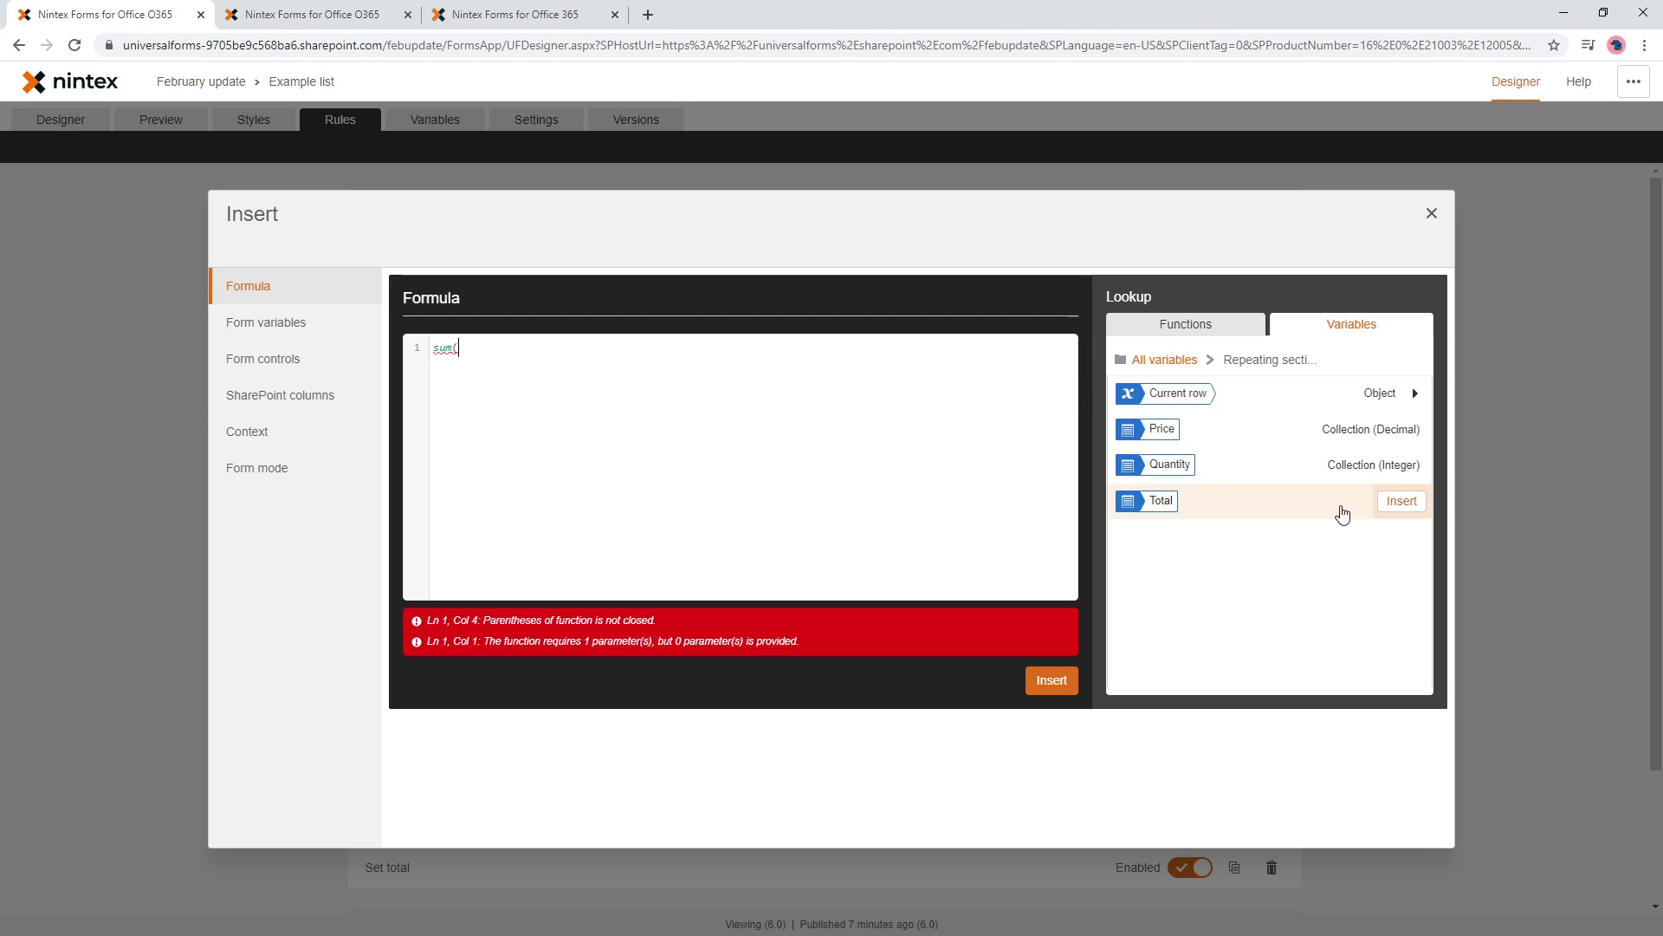
click(1320, 398)
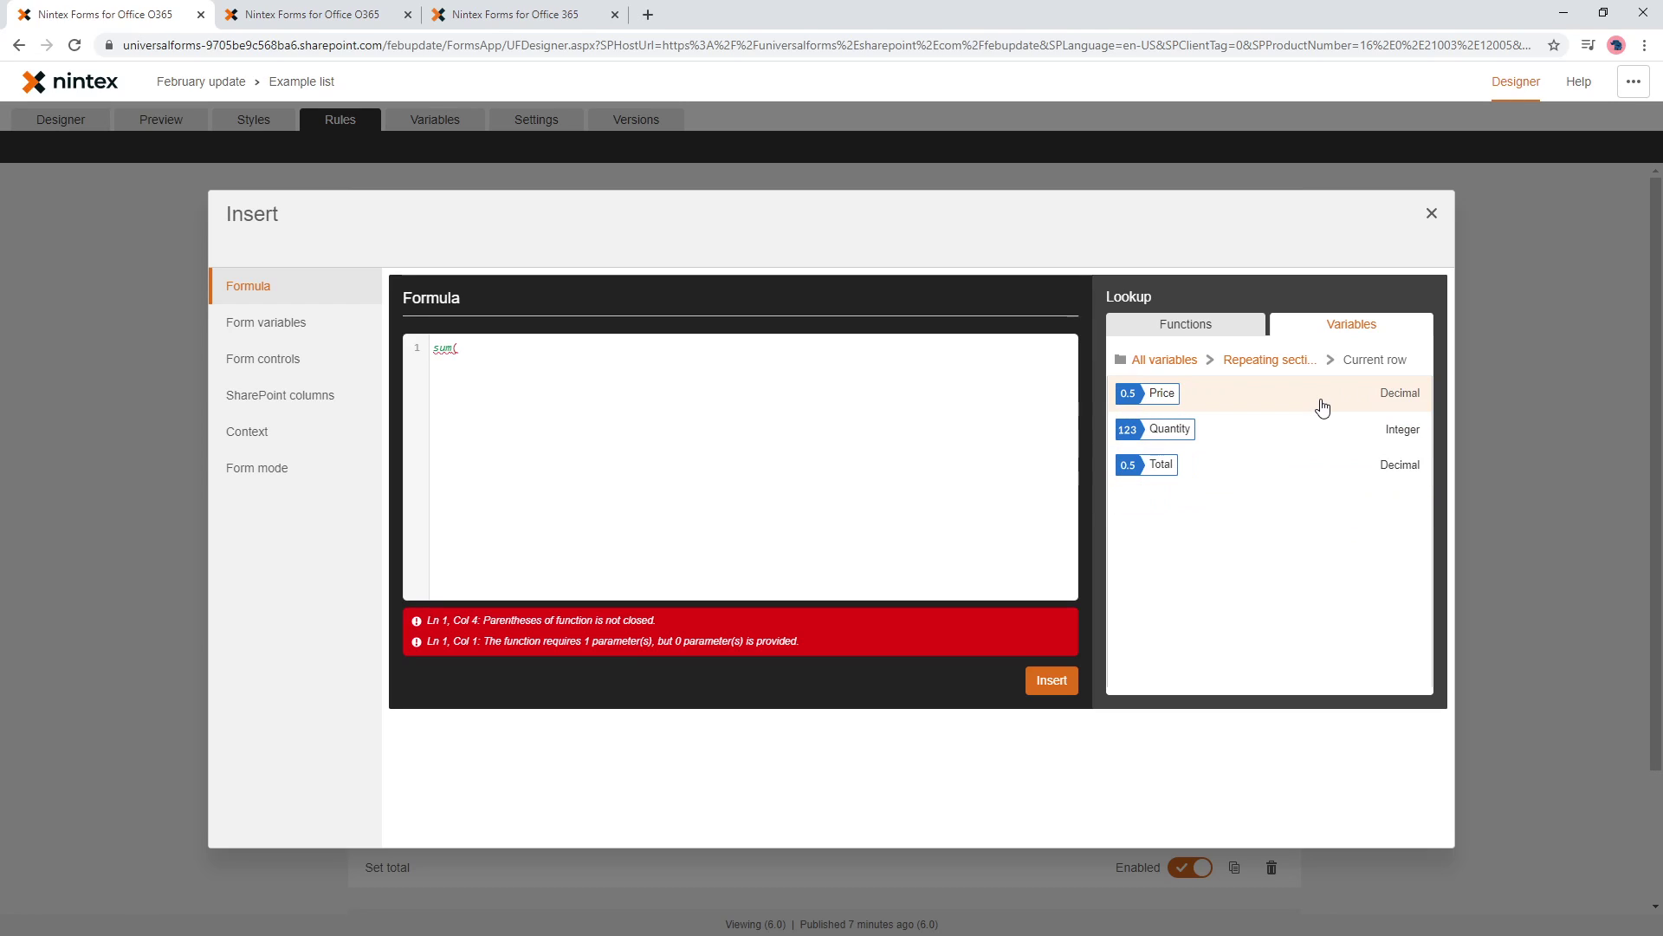
click(1274, 361)
click(1400, 503)
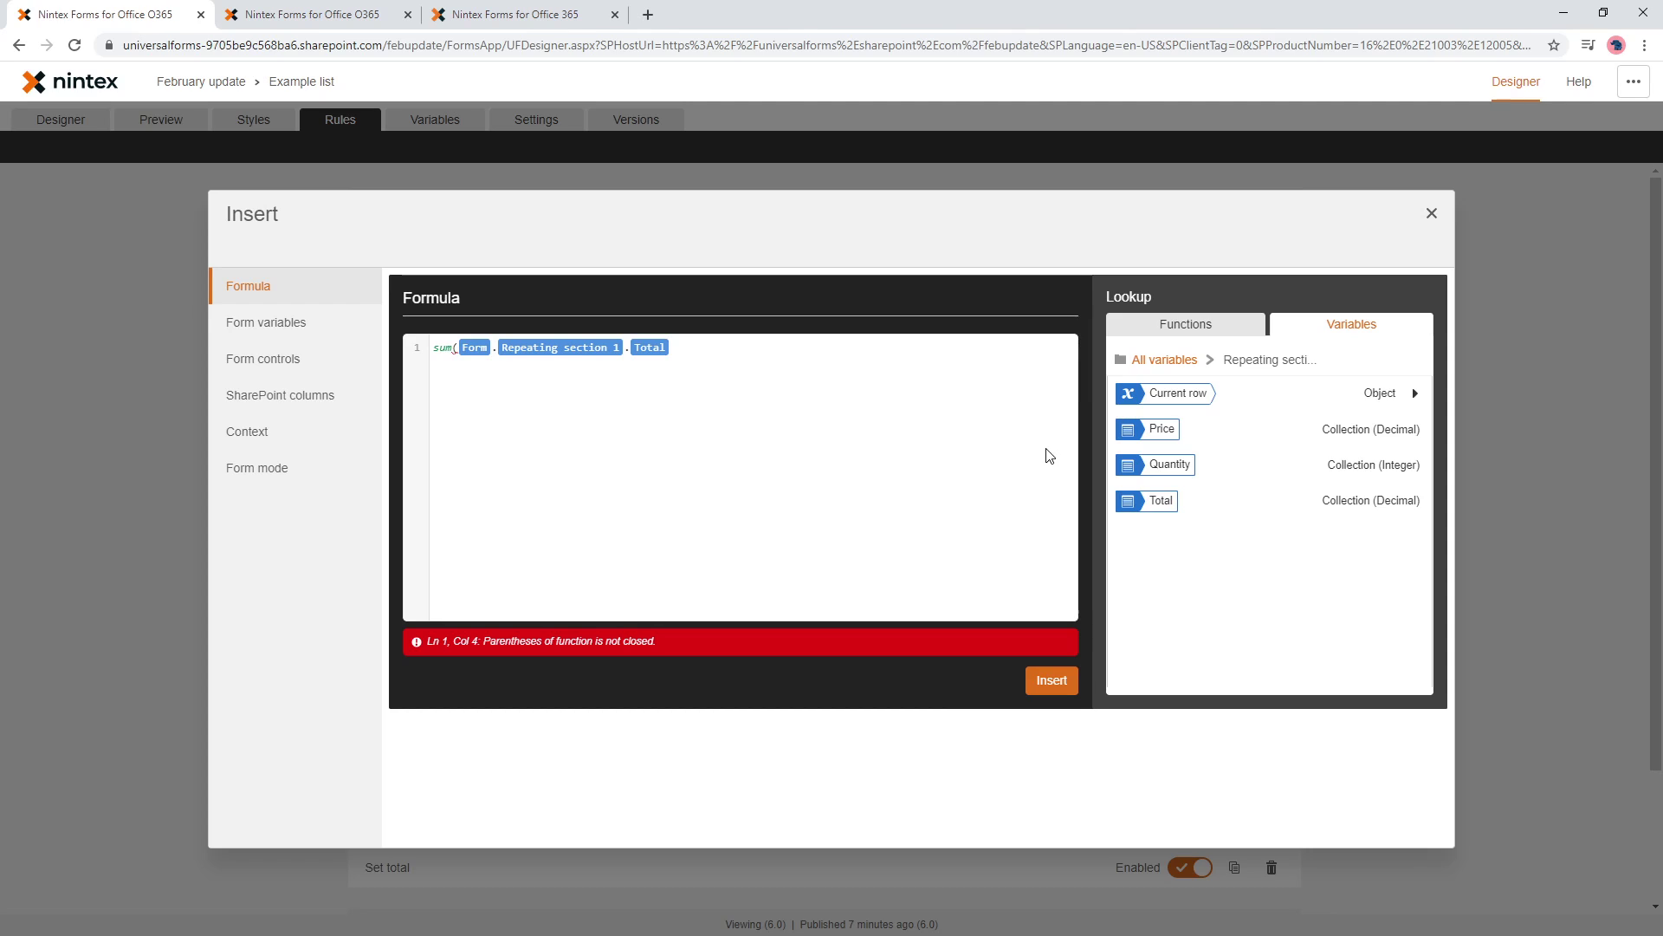
text())
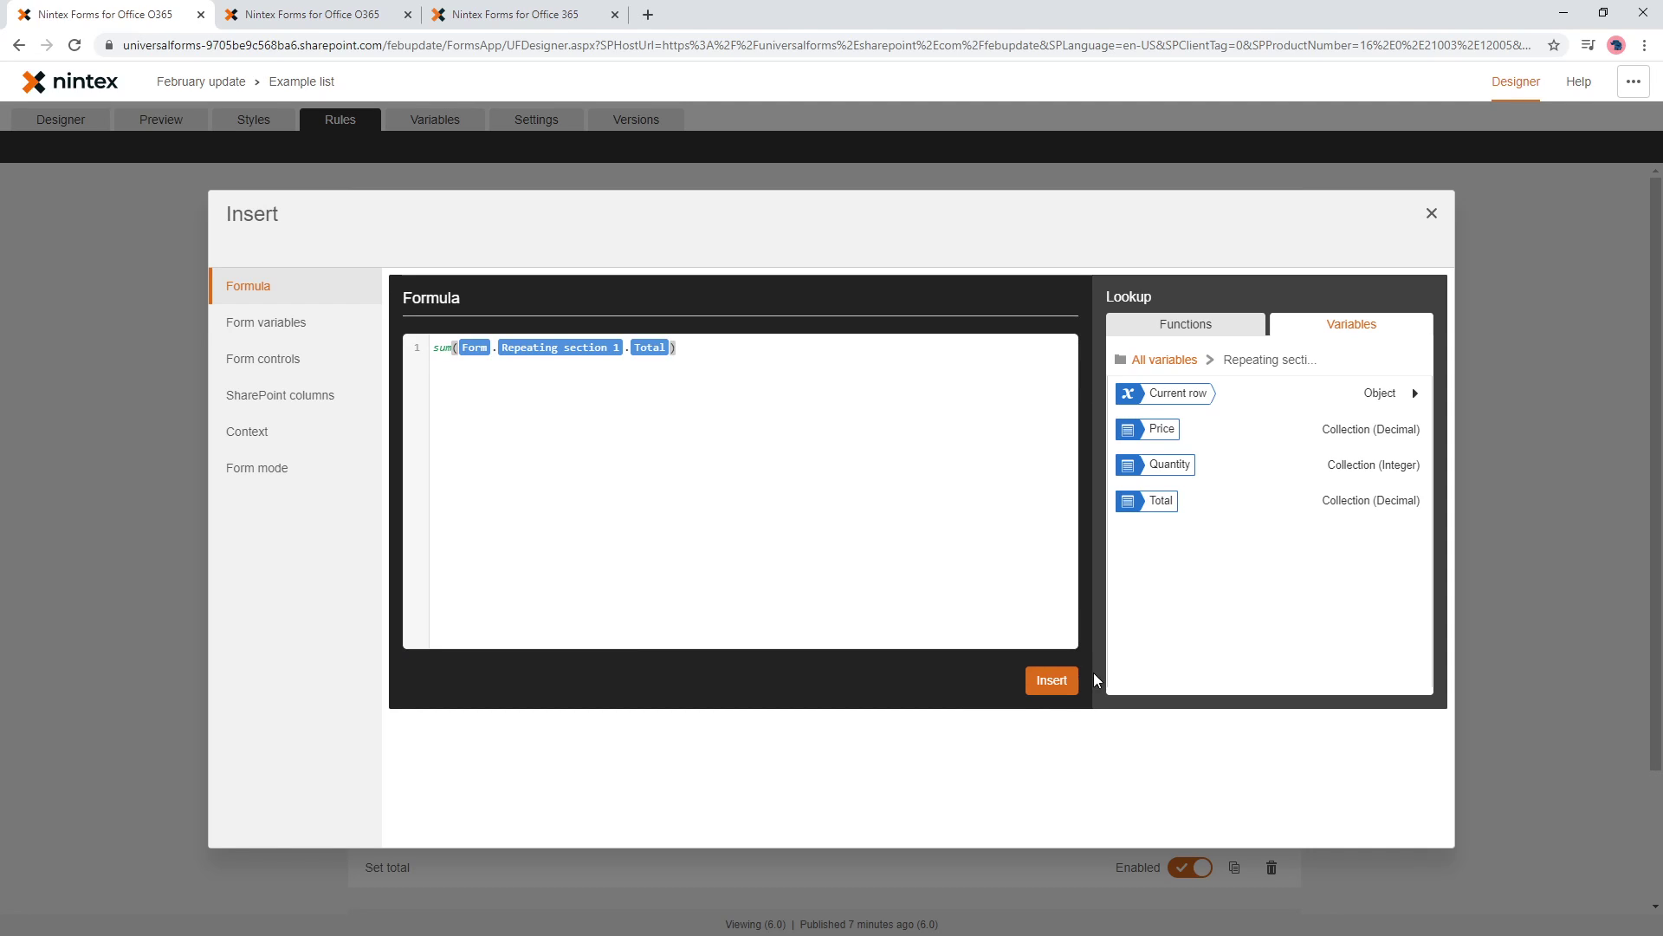
click(1054, 682)
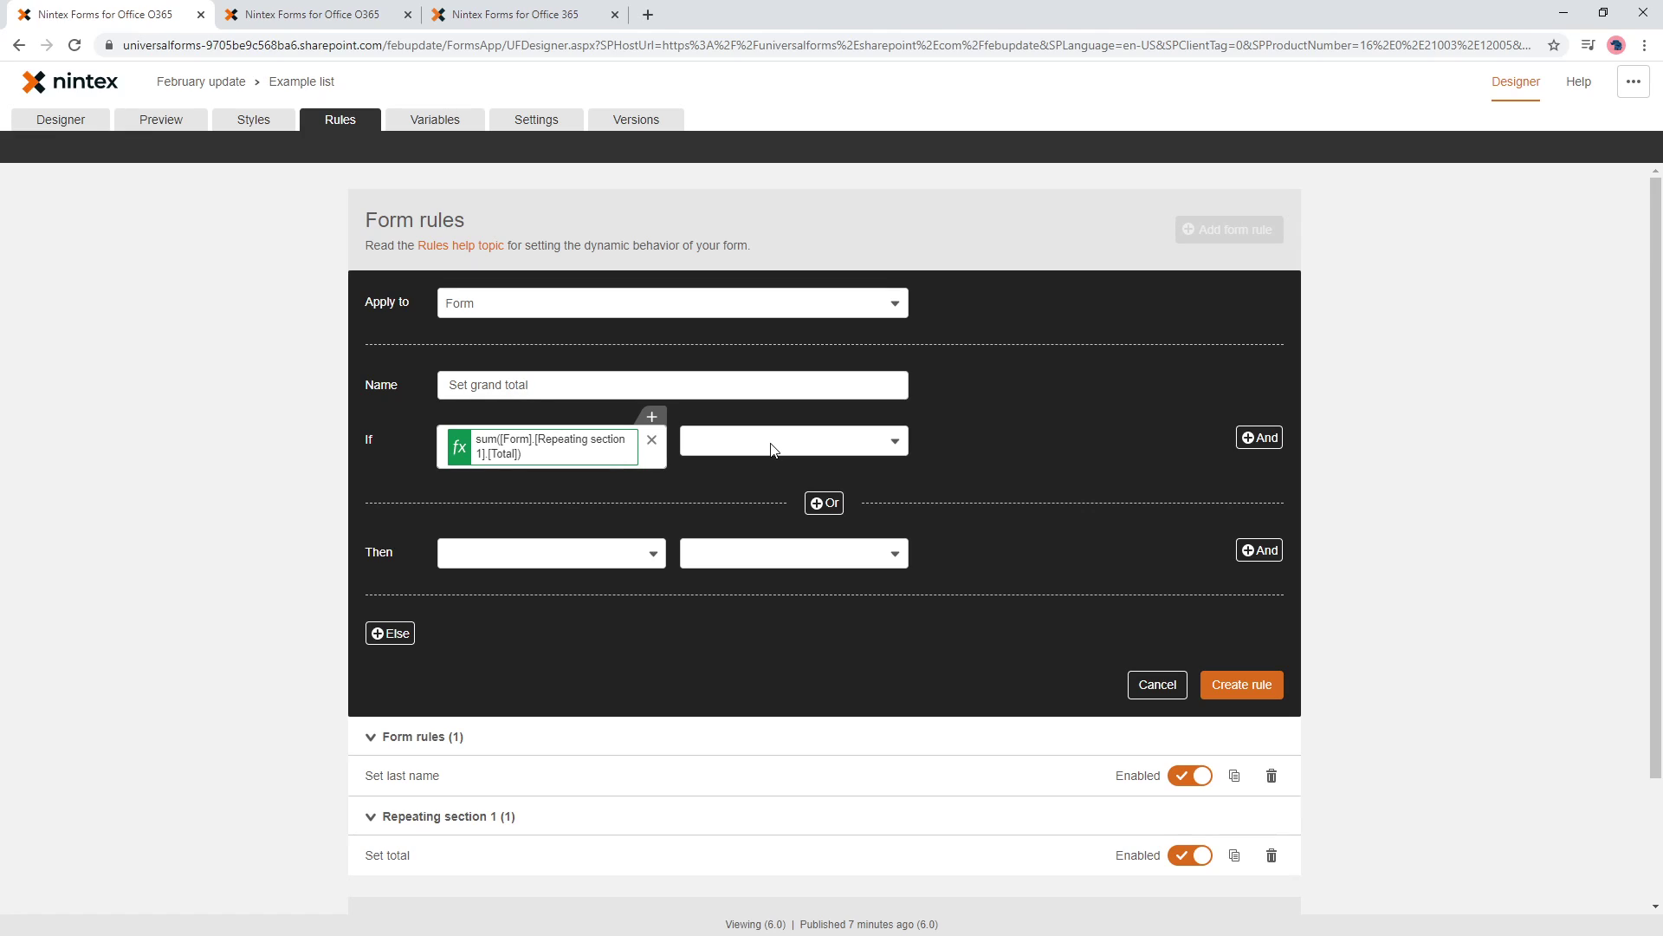
- Append '> 0' to the condition formula and set the comparison to Is Yes
click(608, 447)
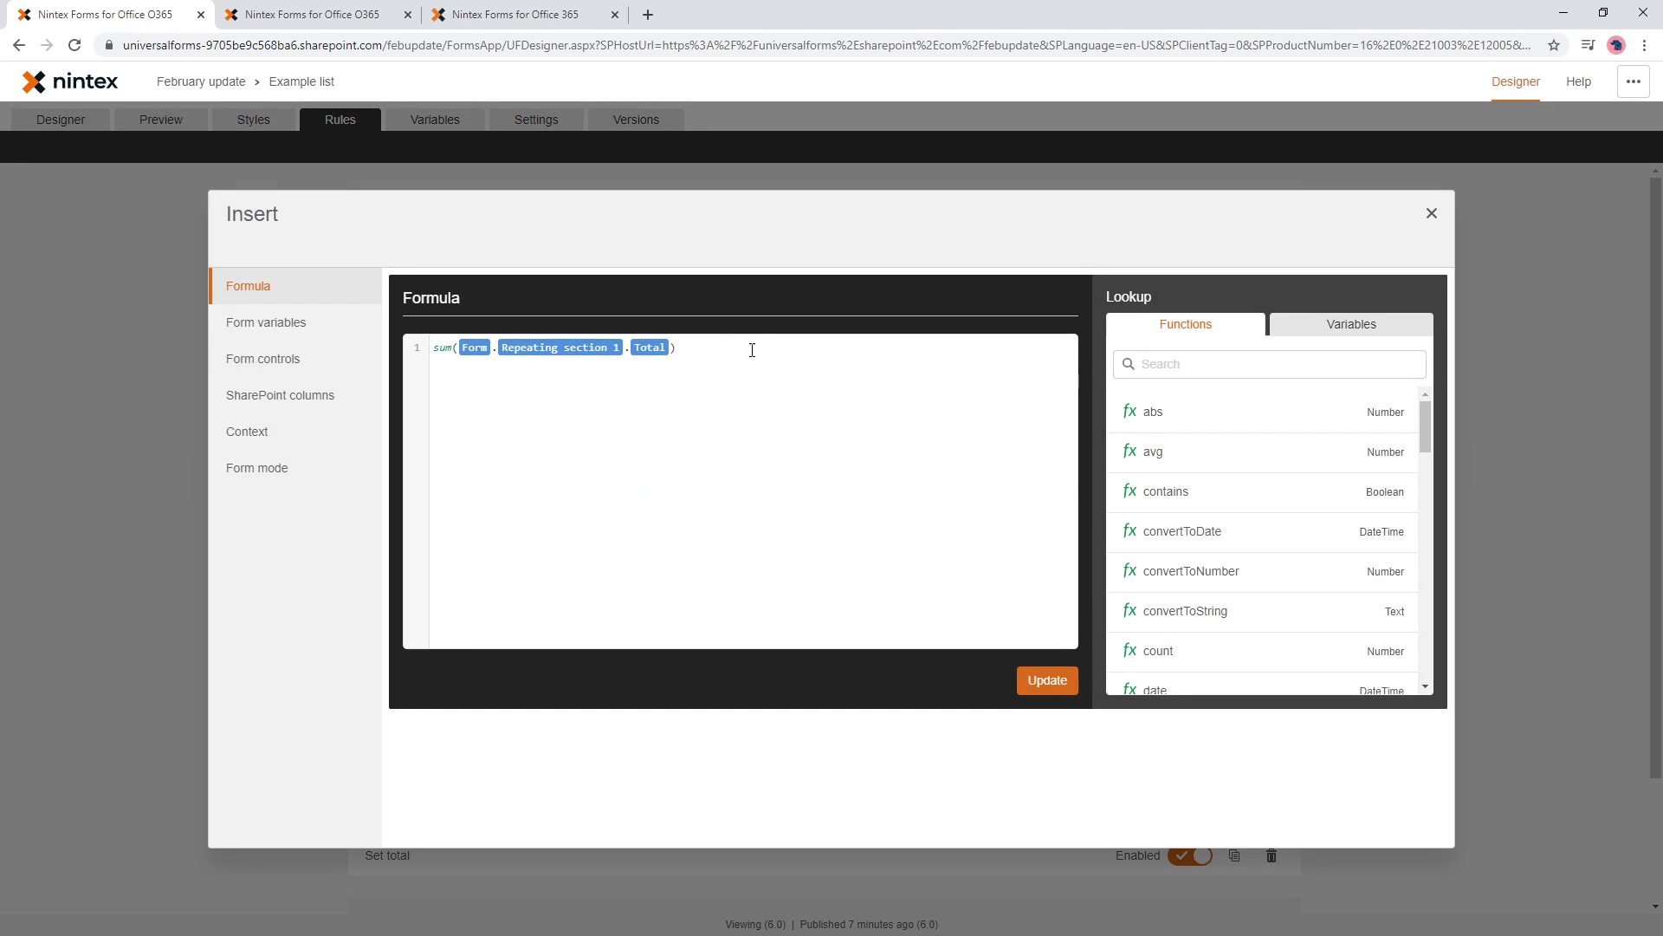
click(745, 356)
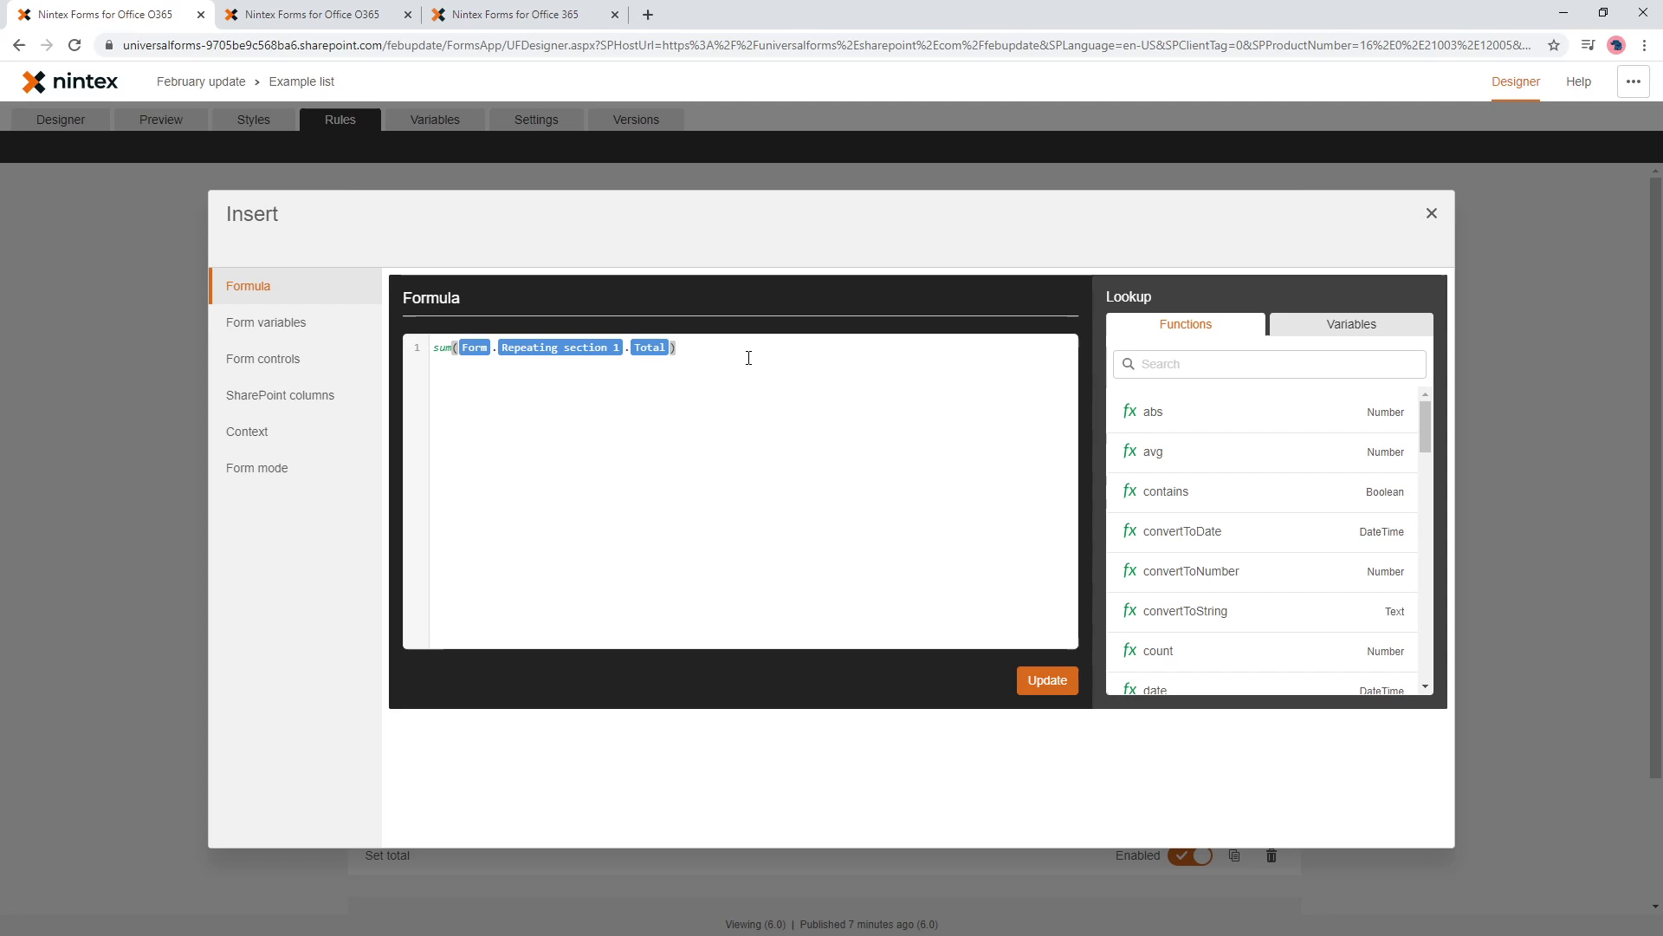
text(> 0)
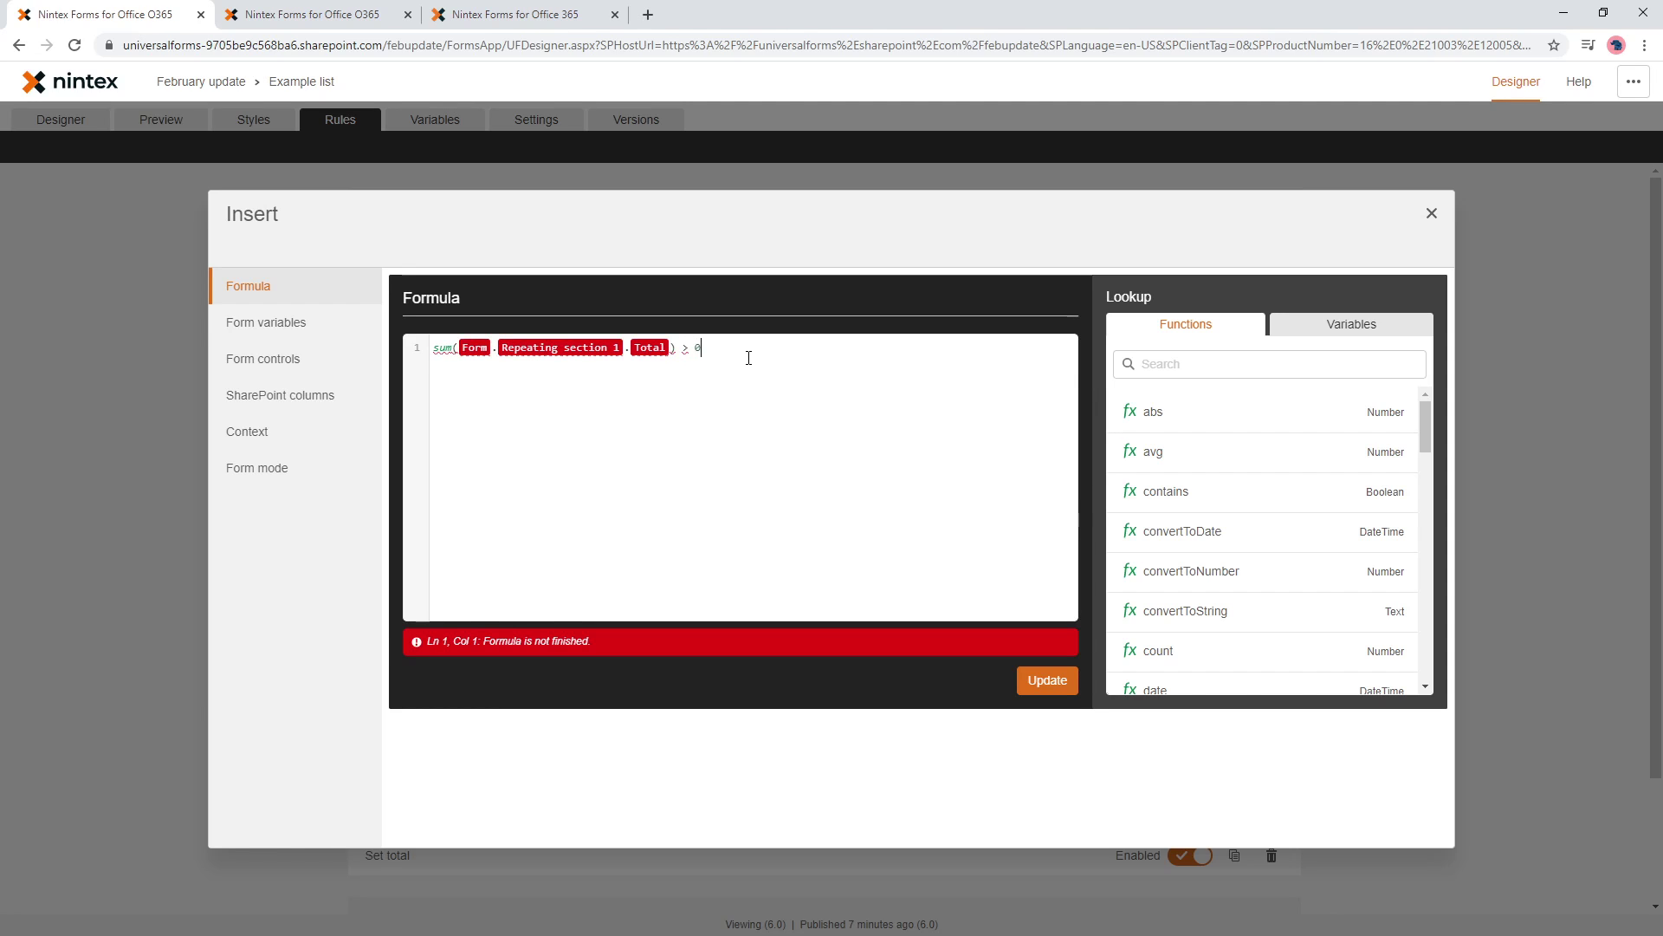
click(1040, 682)
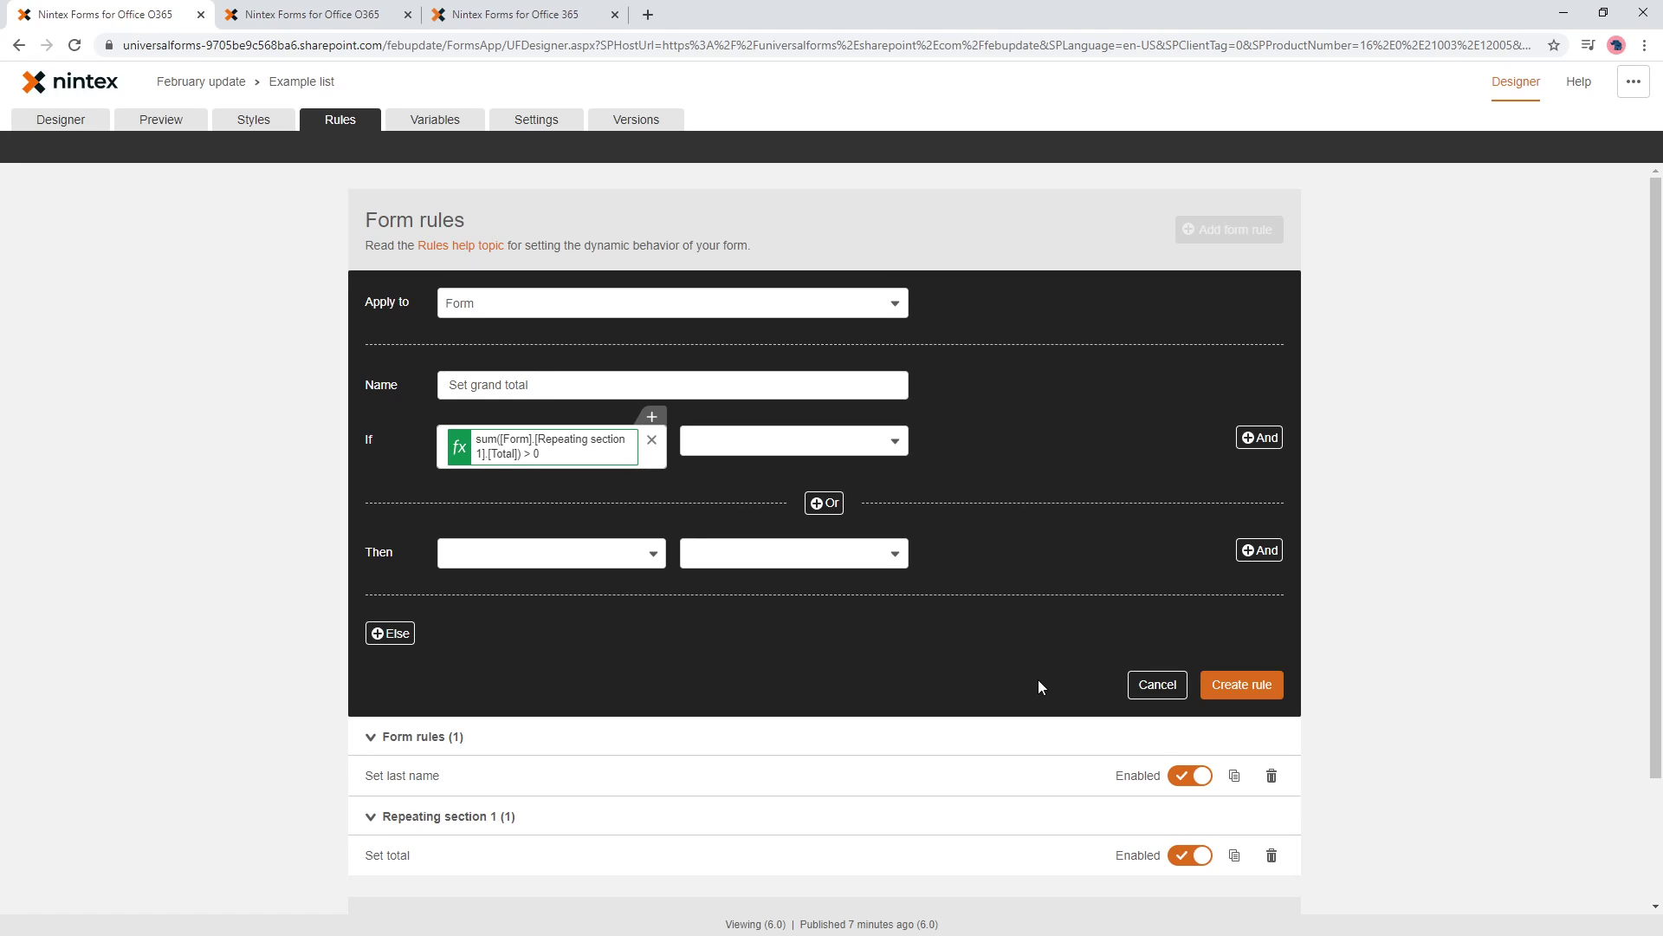
click(854, 443)
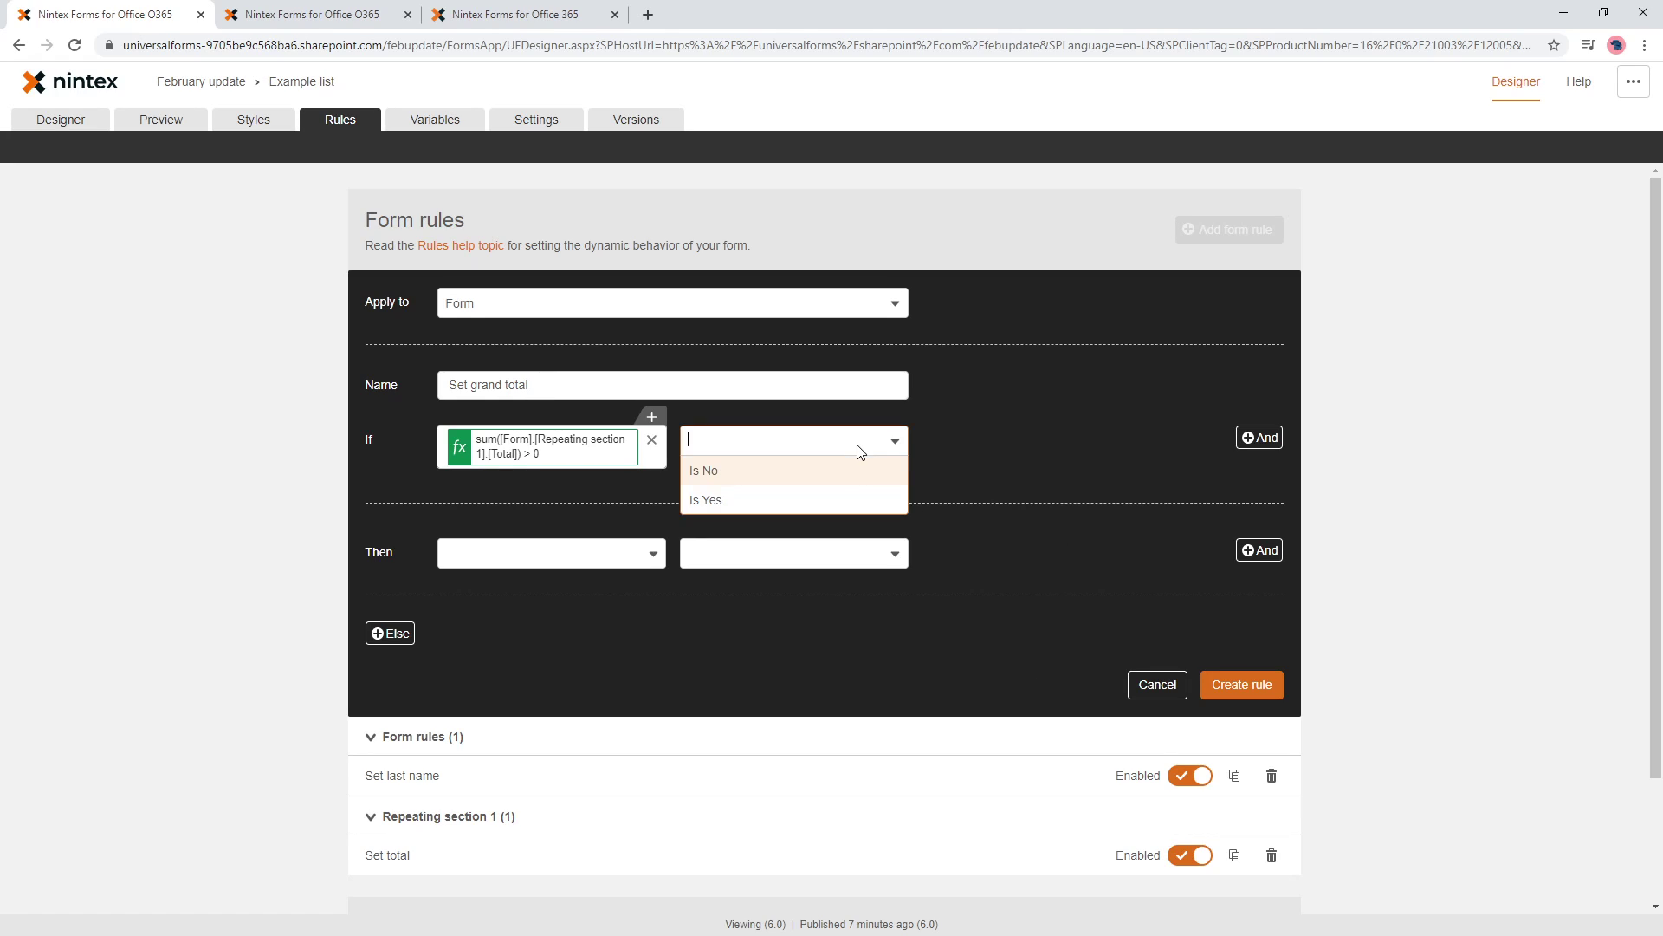
click(846, 496)
- Make the rule set Grand total's Value and create the Set grand total rule
click(610, 564)
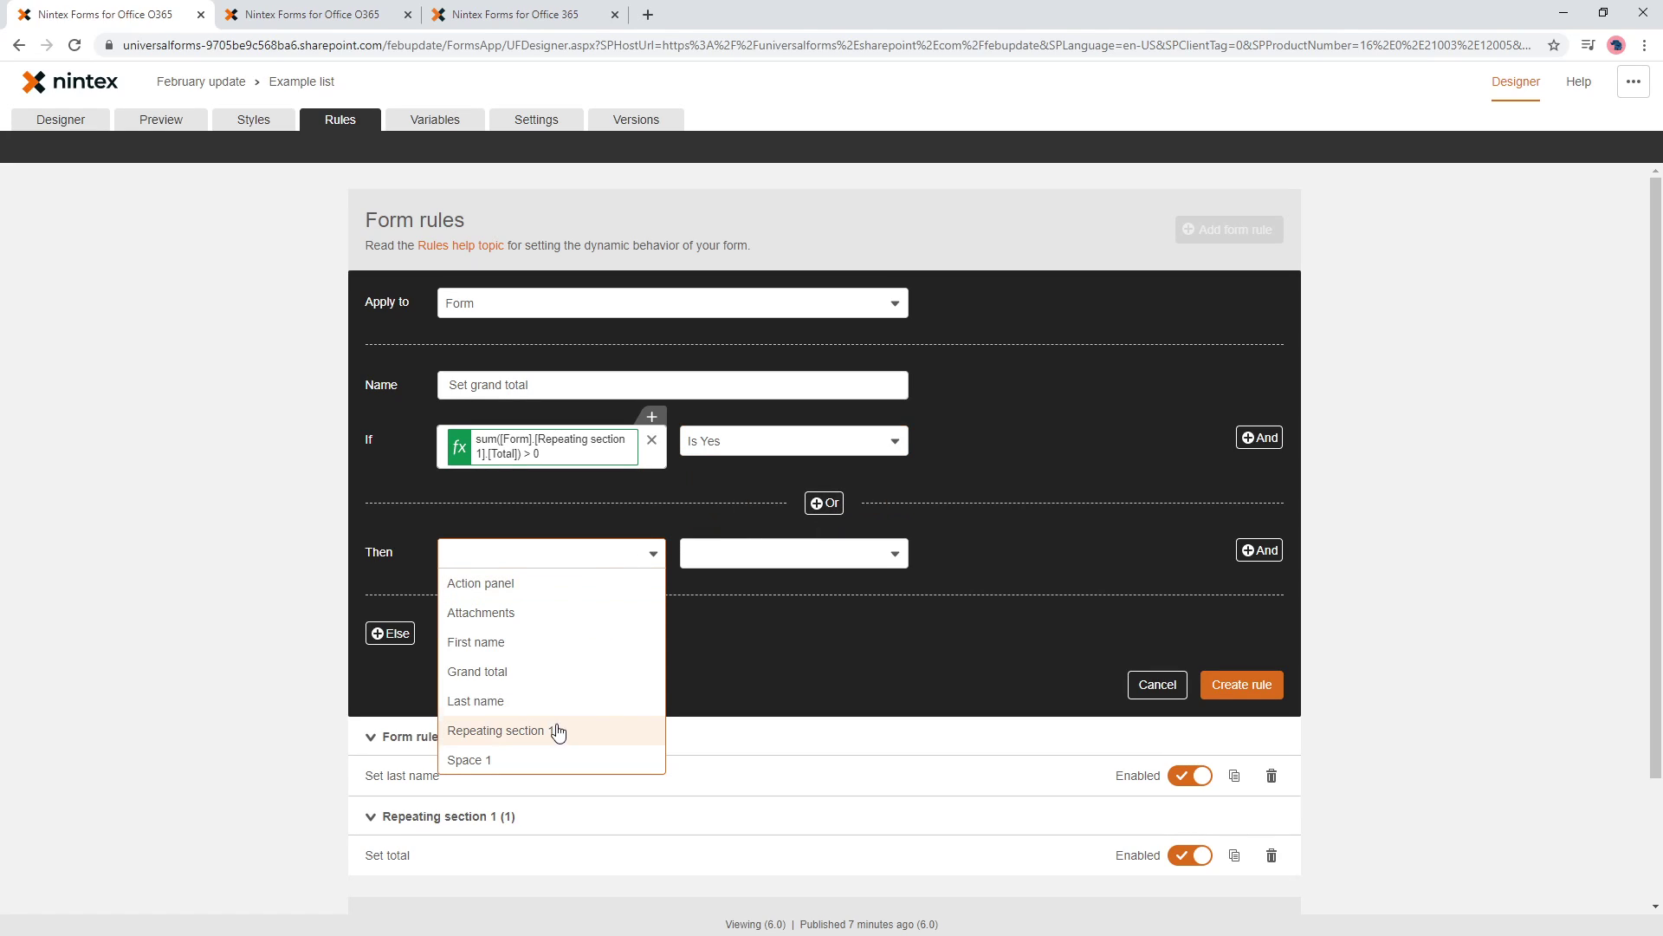
click(532, 684)
scroll(762, 754, down, 5)
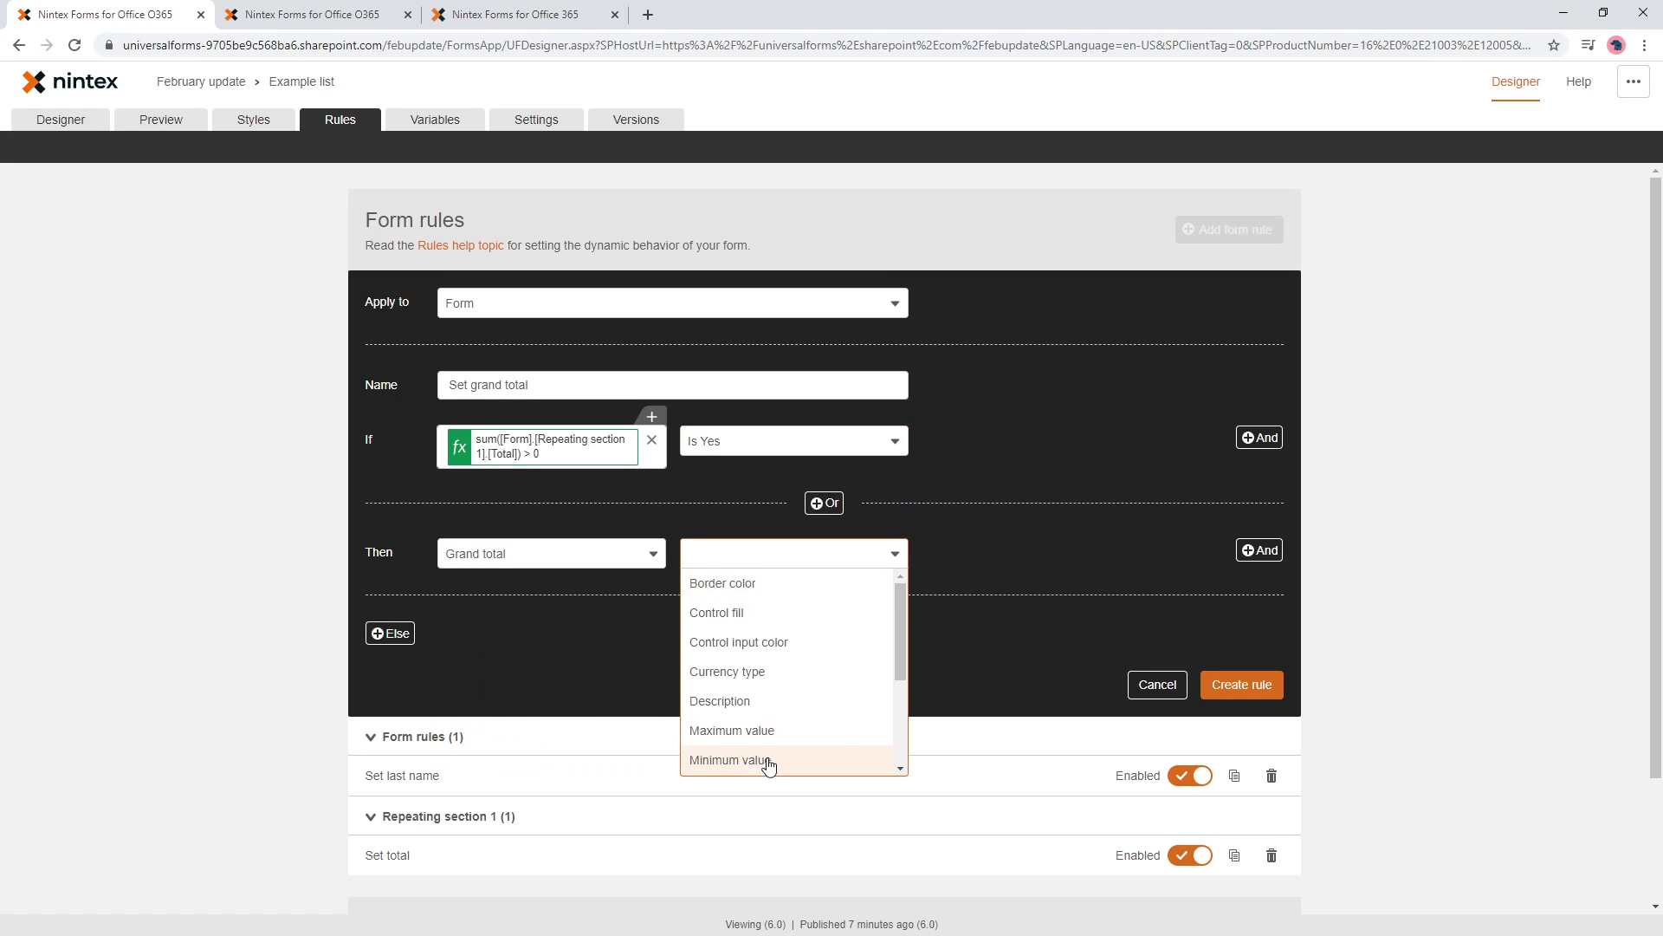
click(752, 648)
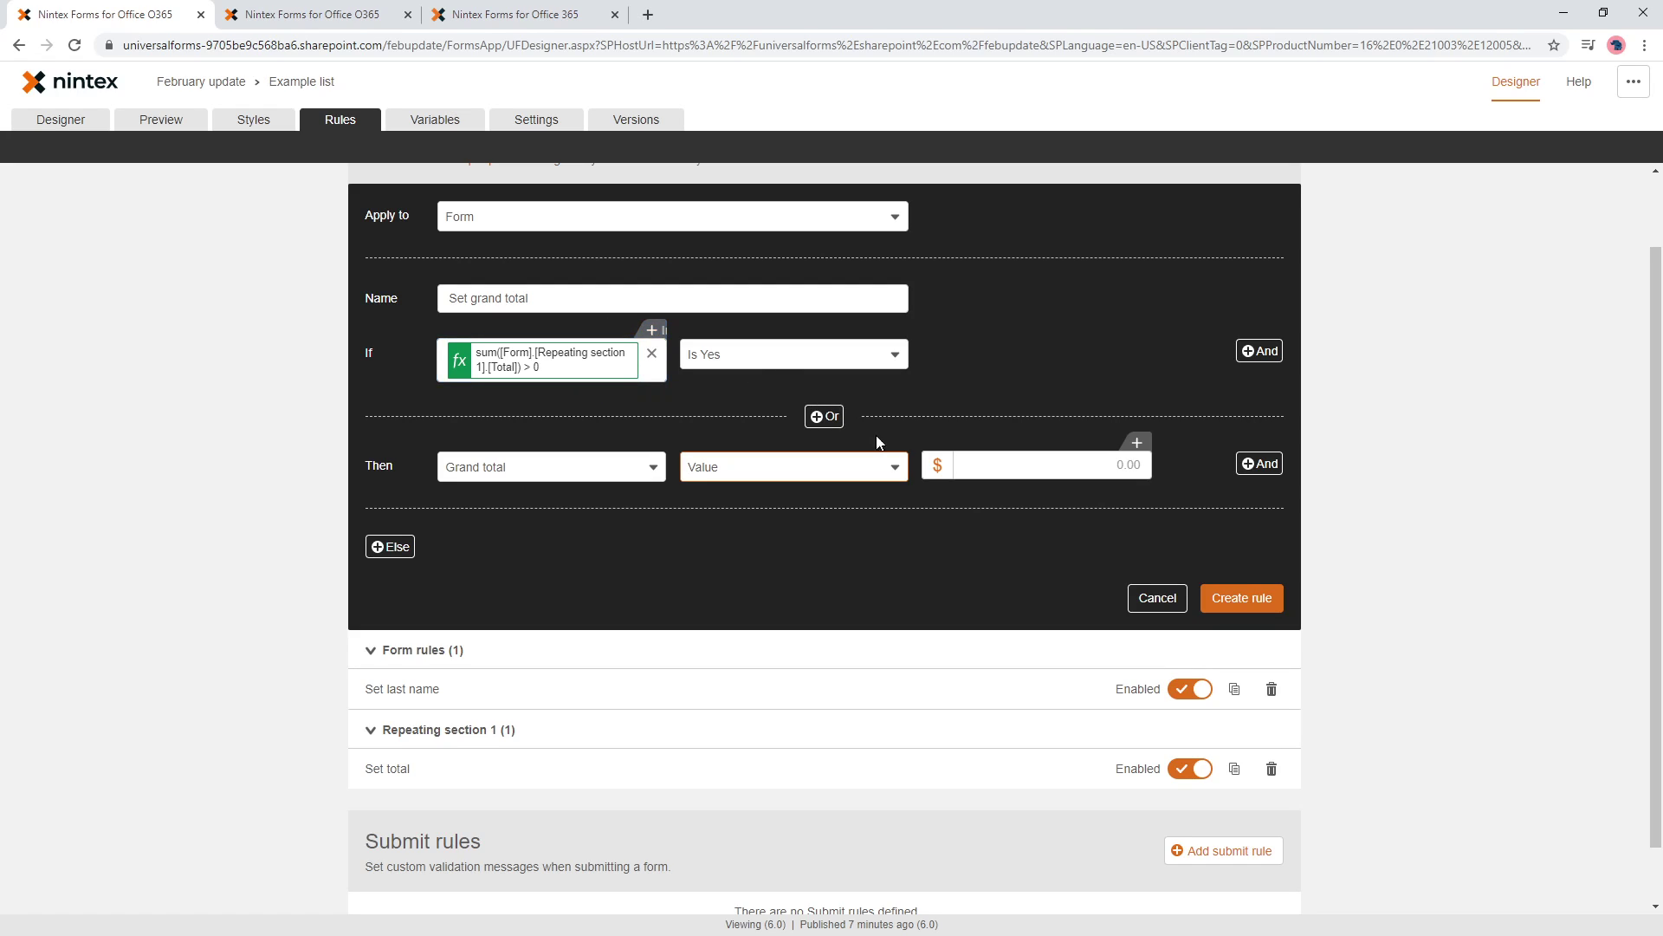
click(1253, 605)
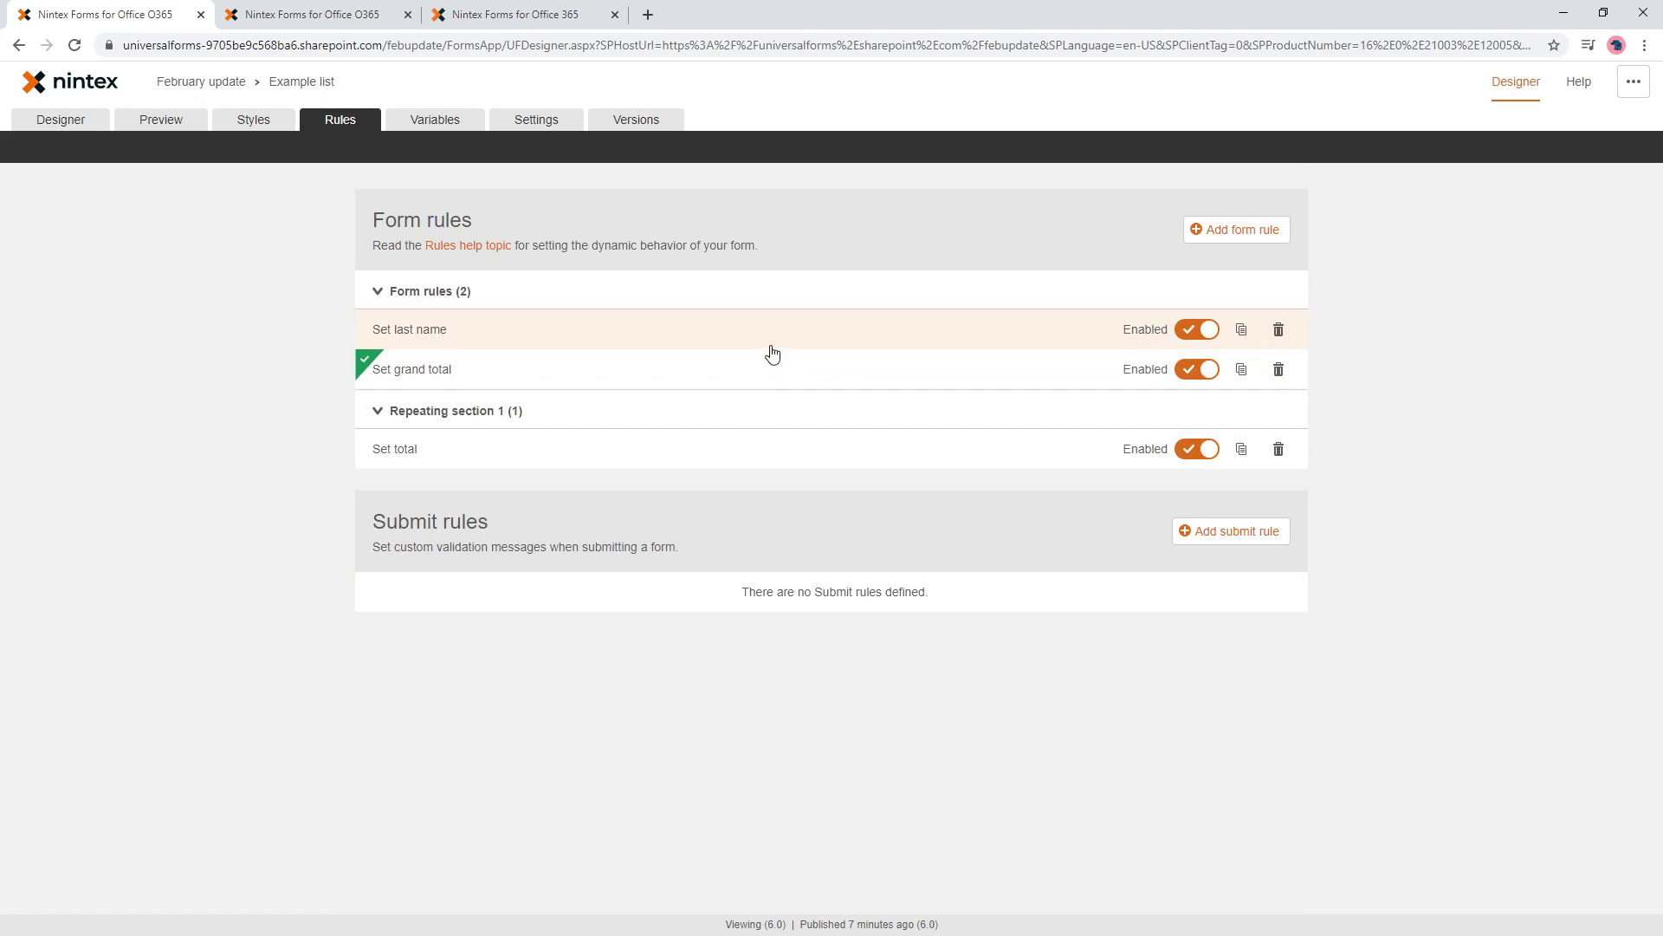
- Copy the Set grand total condition formula and try it as Grand total's value, discarding the mismatch
click(511, 371)
click(594, 581)
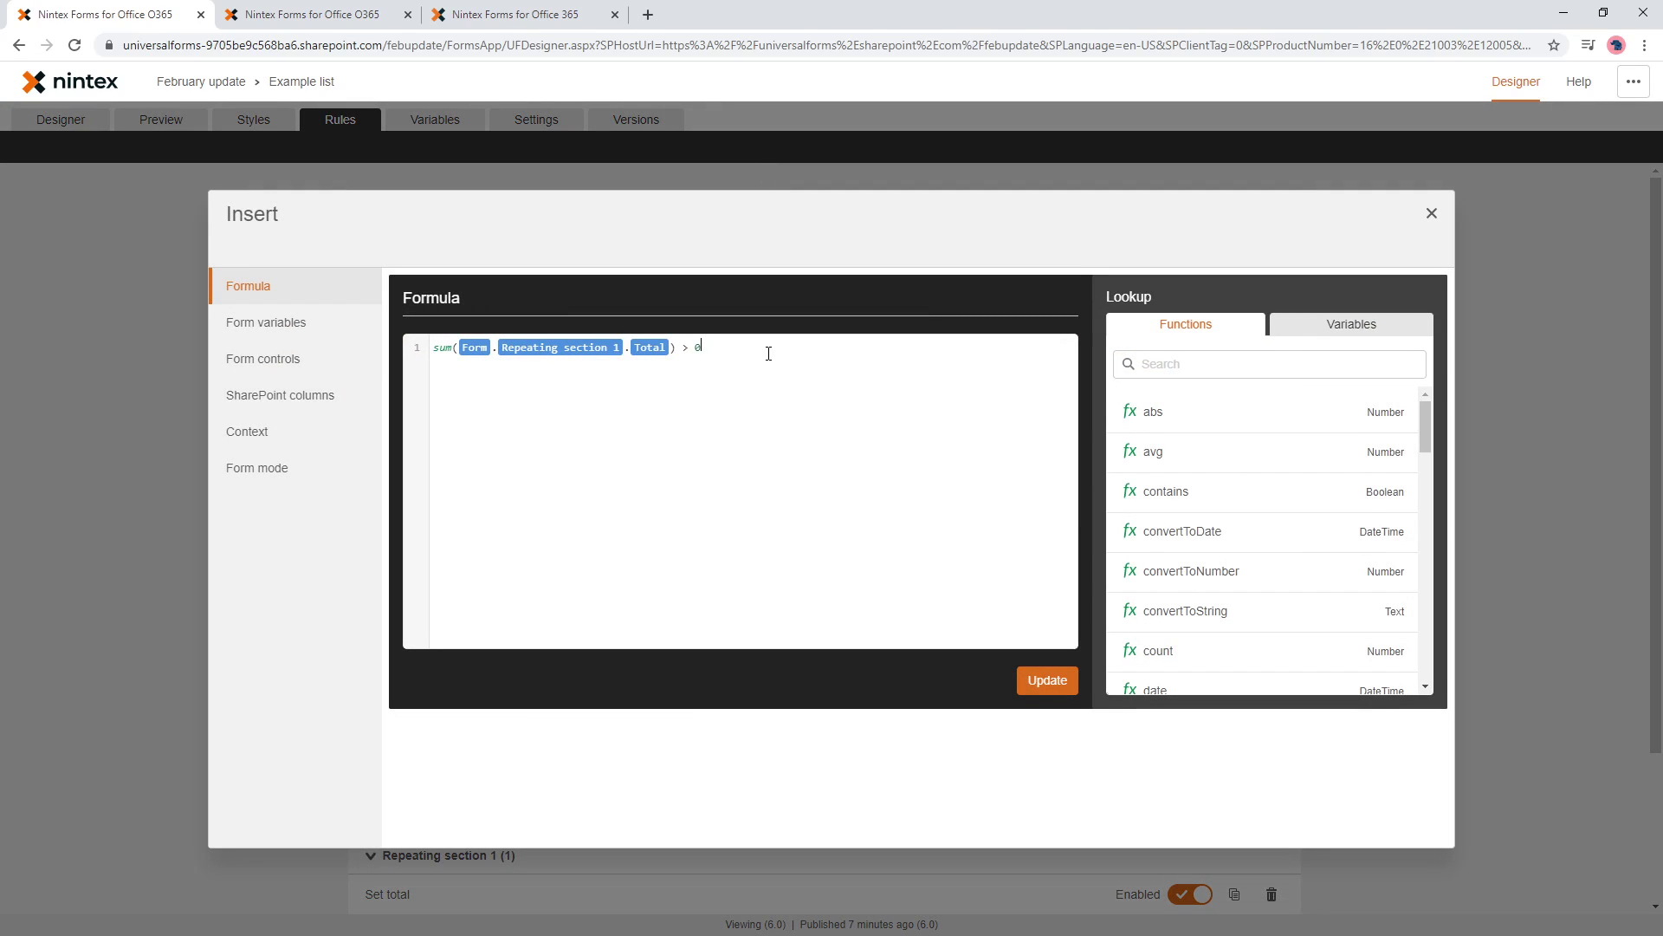
drag(733, 347, 394, 340)
key(ctrl+c)
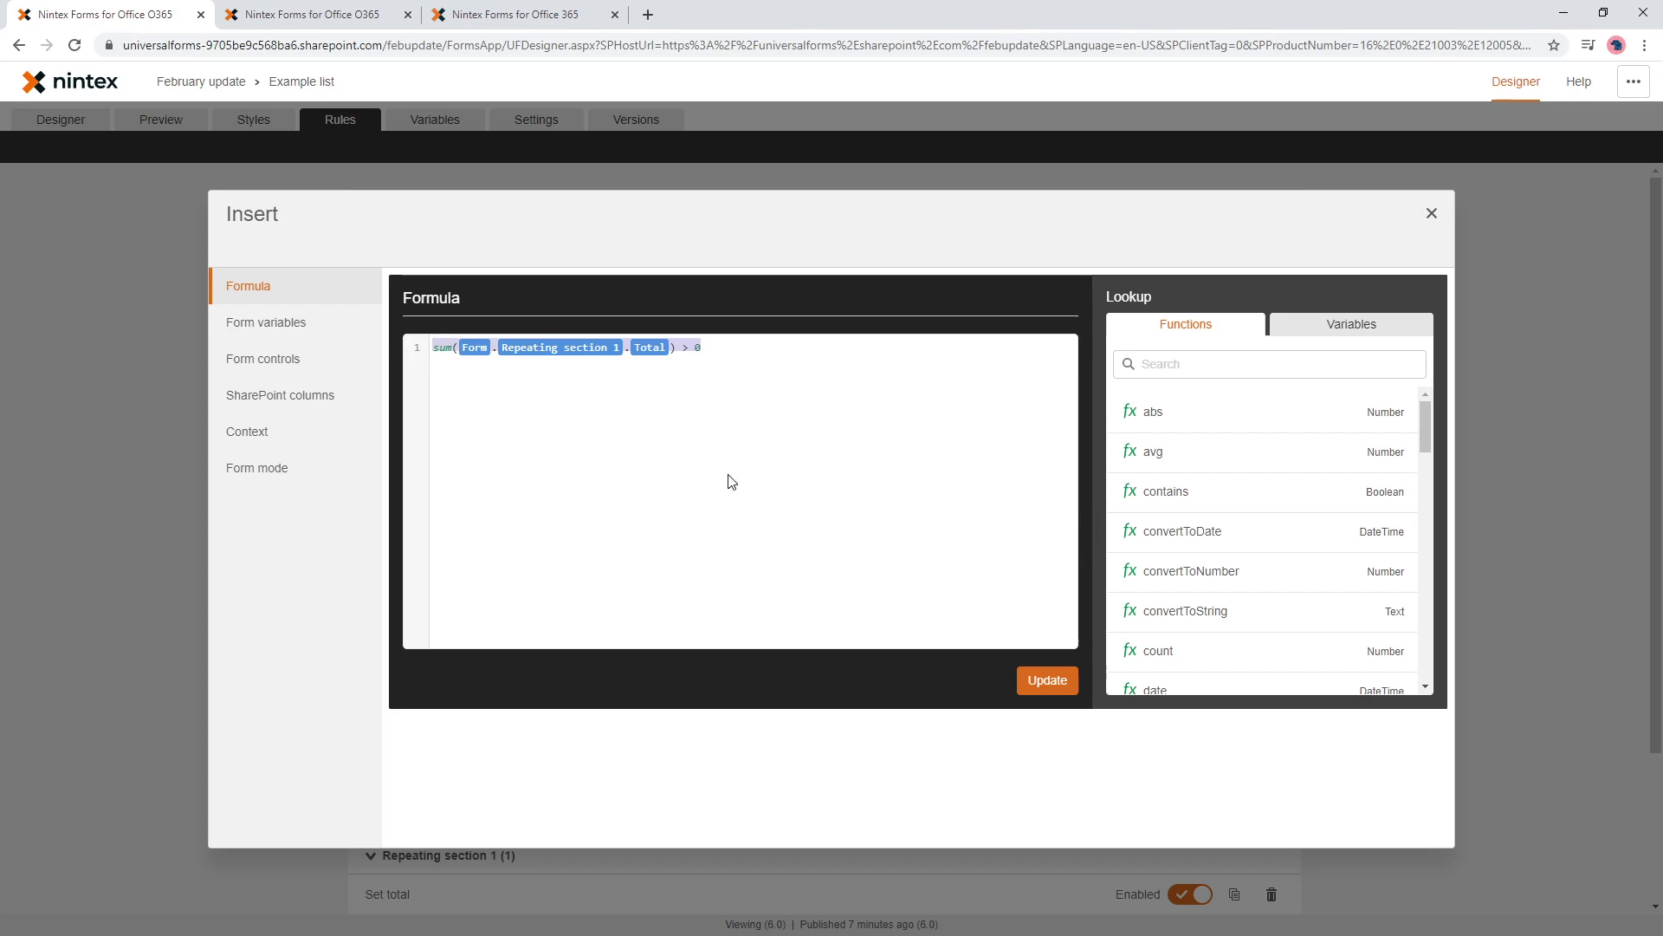
click(1031, 678)
click(1114, 652)
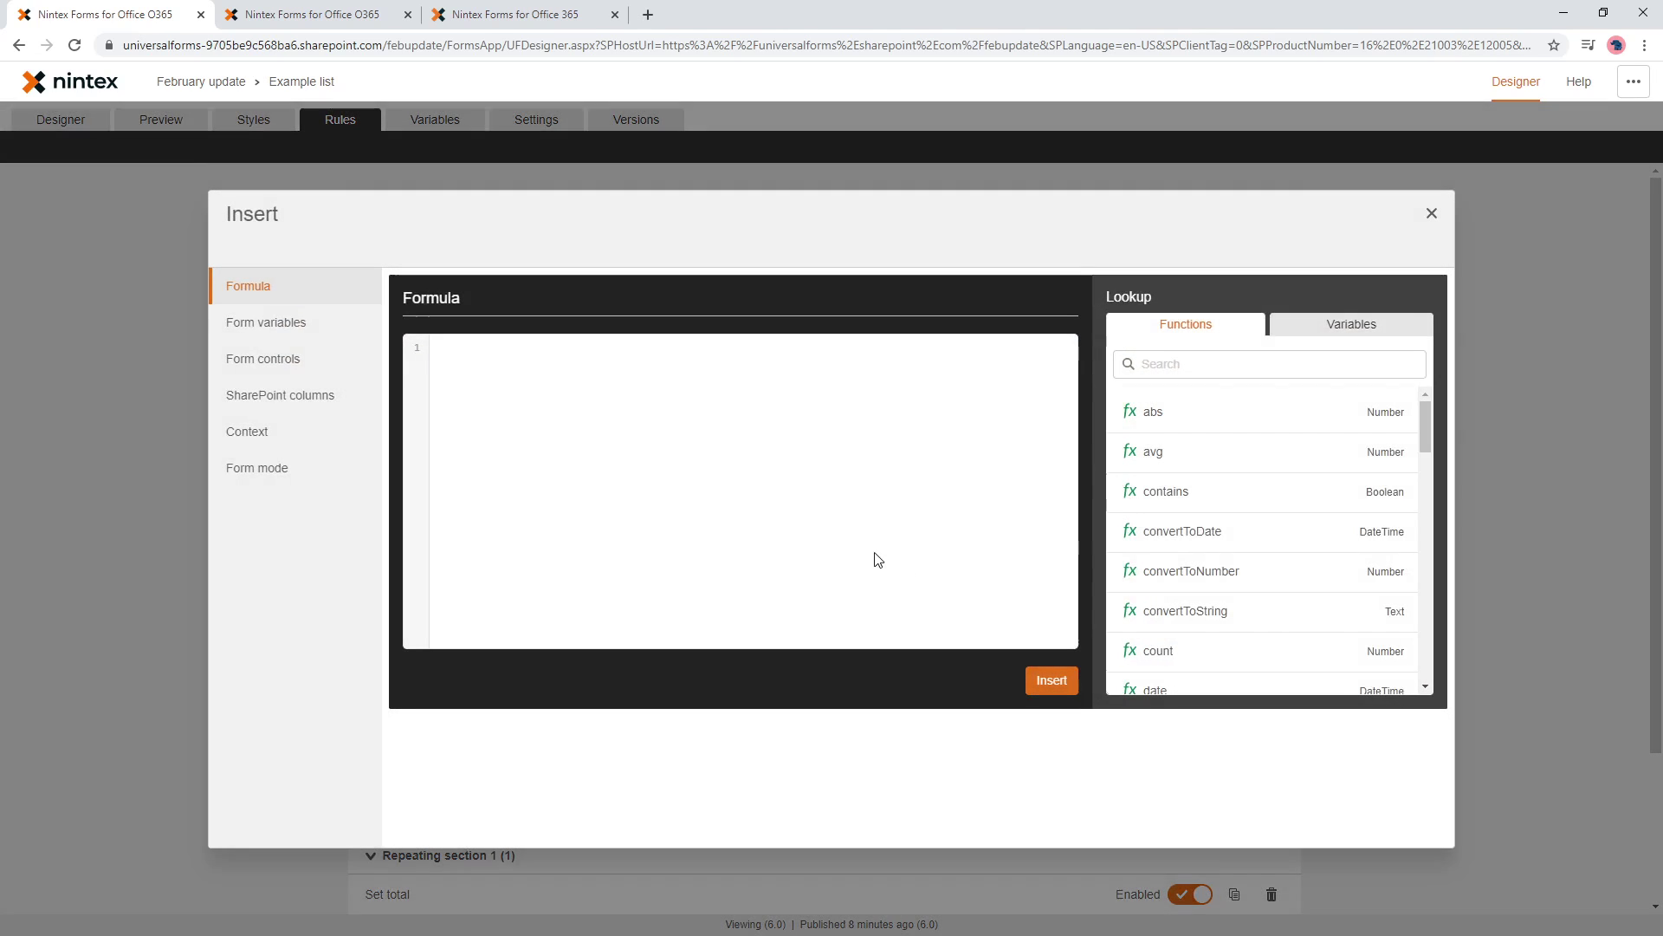
key(ctrl+v)
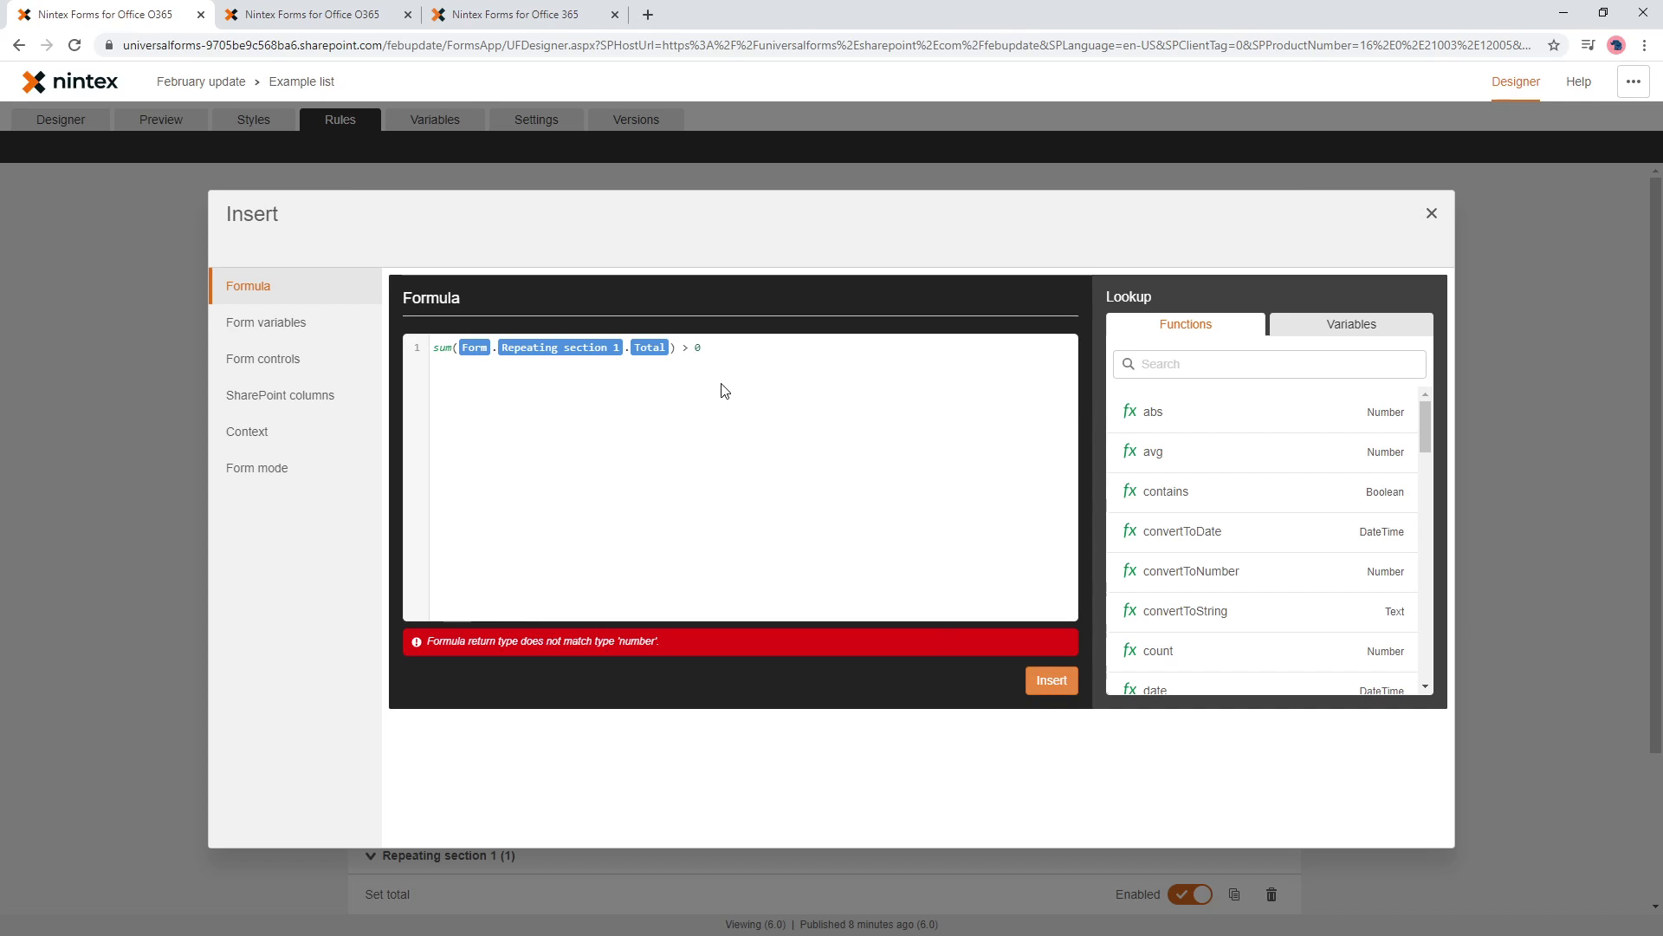
click(1431, 214)
click(988, 577)
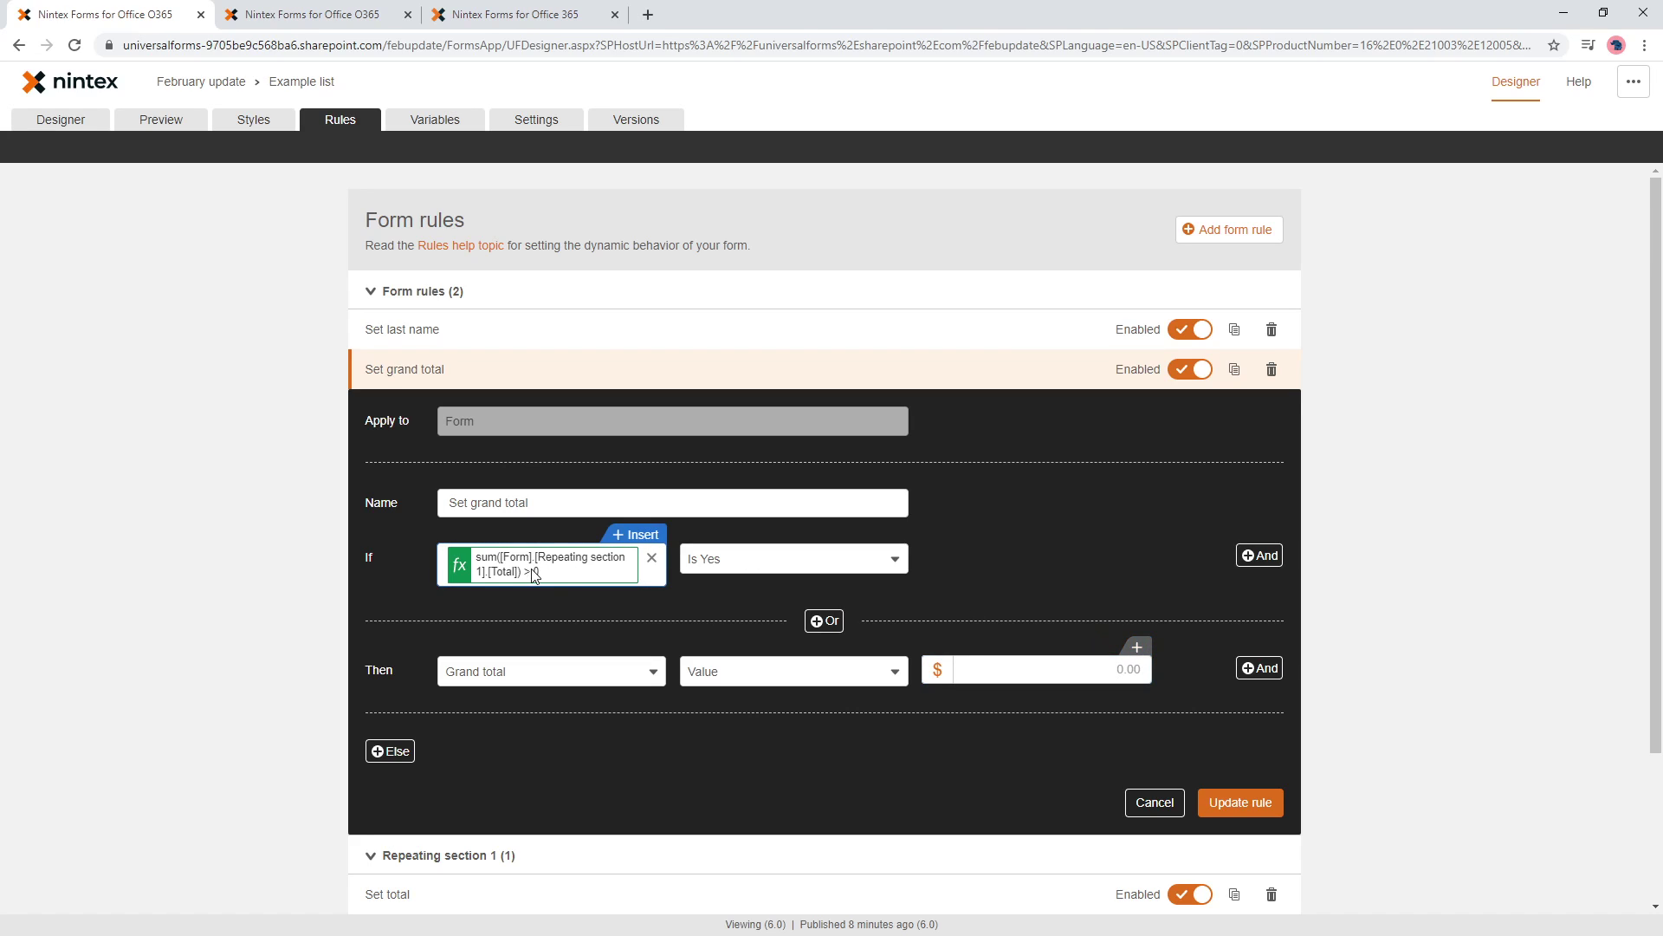
- Insert sum(Repeating section 1 Total), without ' > 0', as Grand total's value
click(1131, 651)
key(ctrl+v)
key(shift+Left)
key(shift+Left)
key(shift+Left)
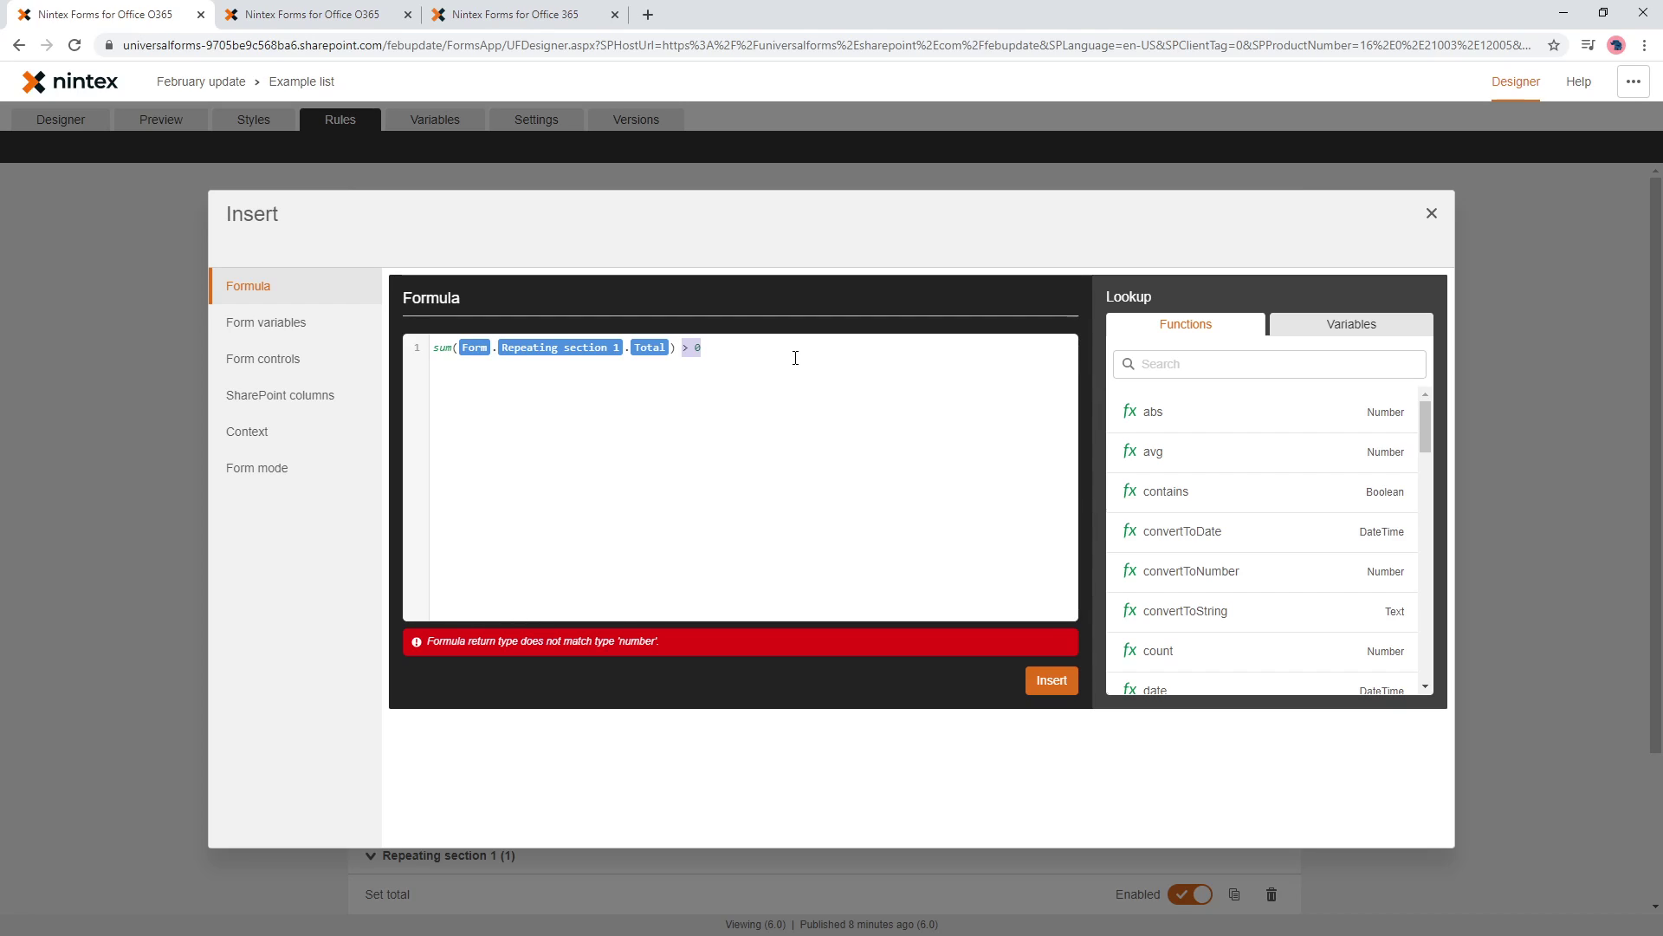
key(BackSpace)
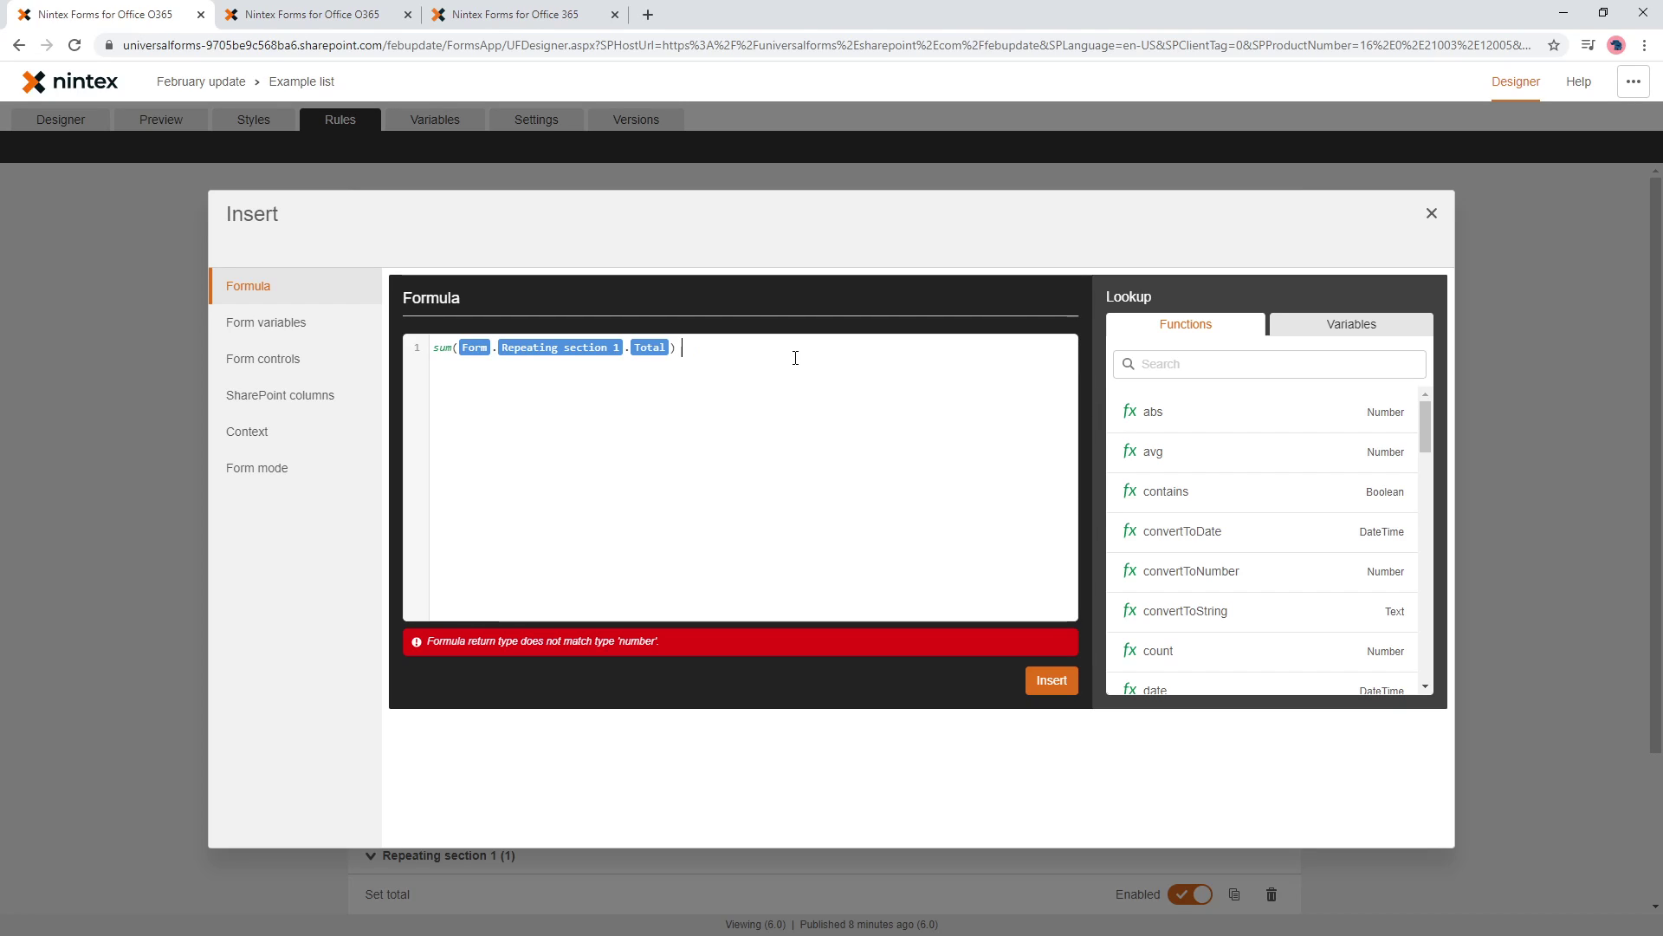
click(1052, 681)
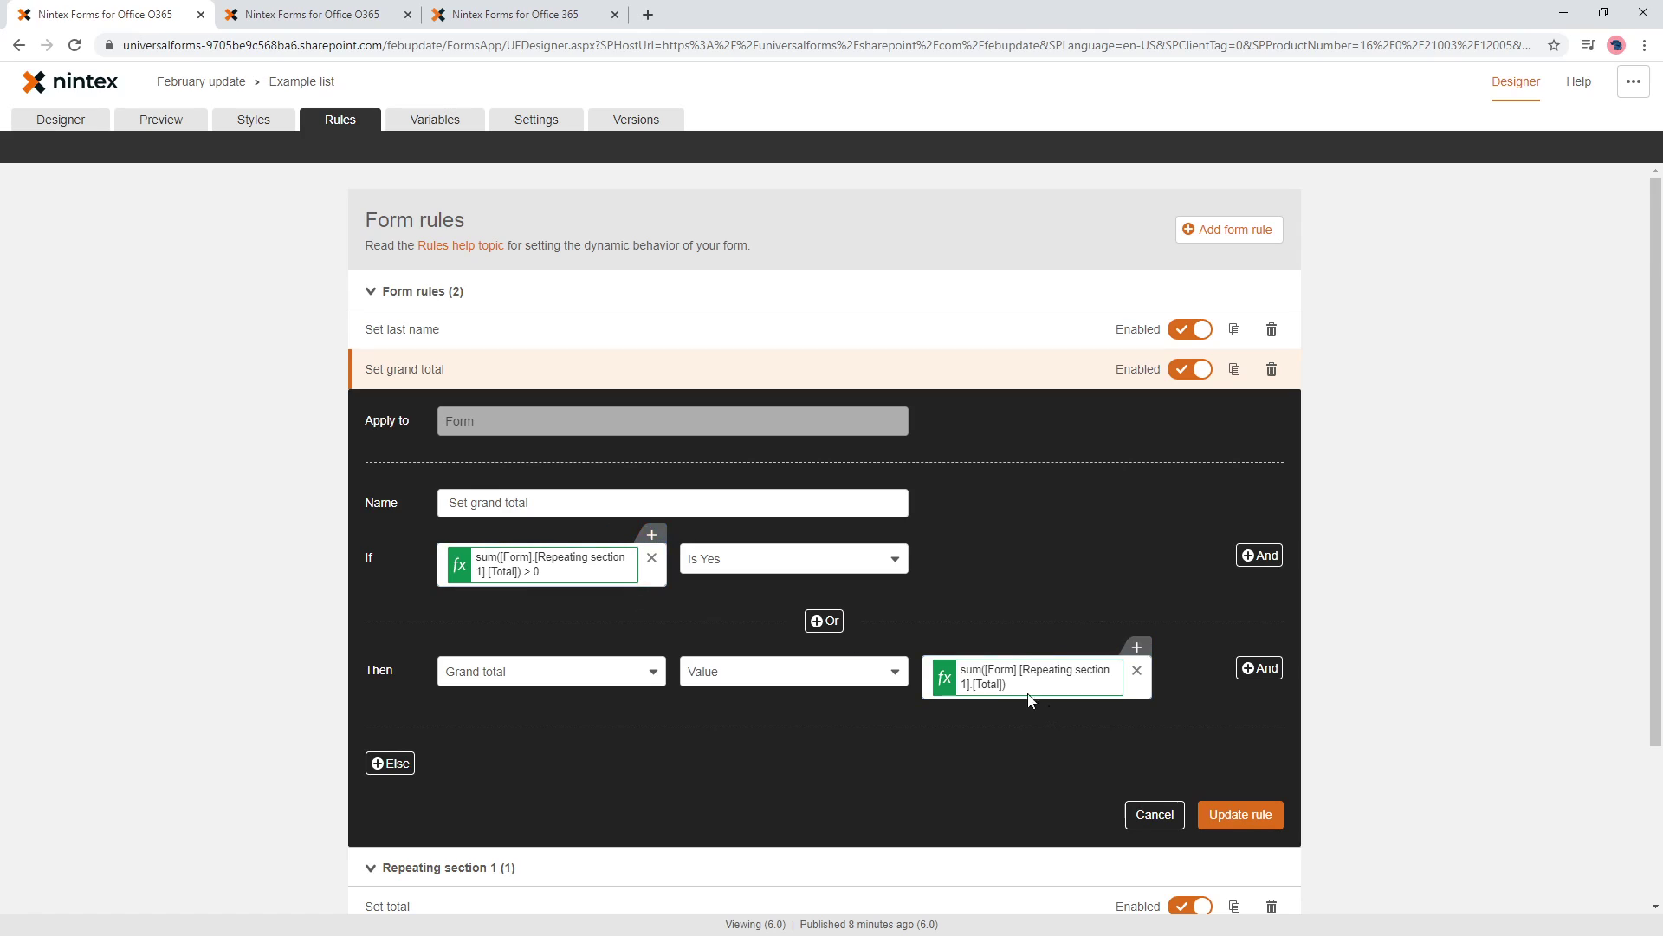
- Trim ' > 0' from the sum condition, compare it Greater than 0, and save the rule
click(530, 565)
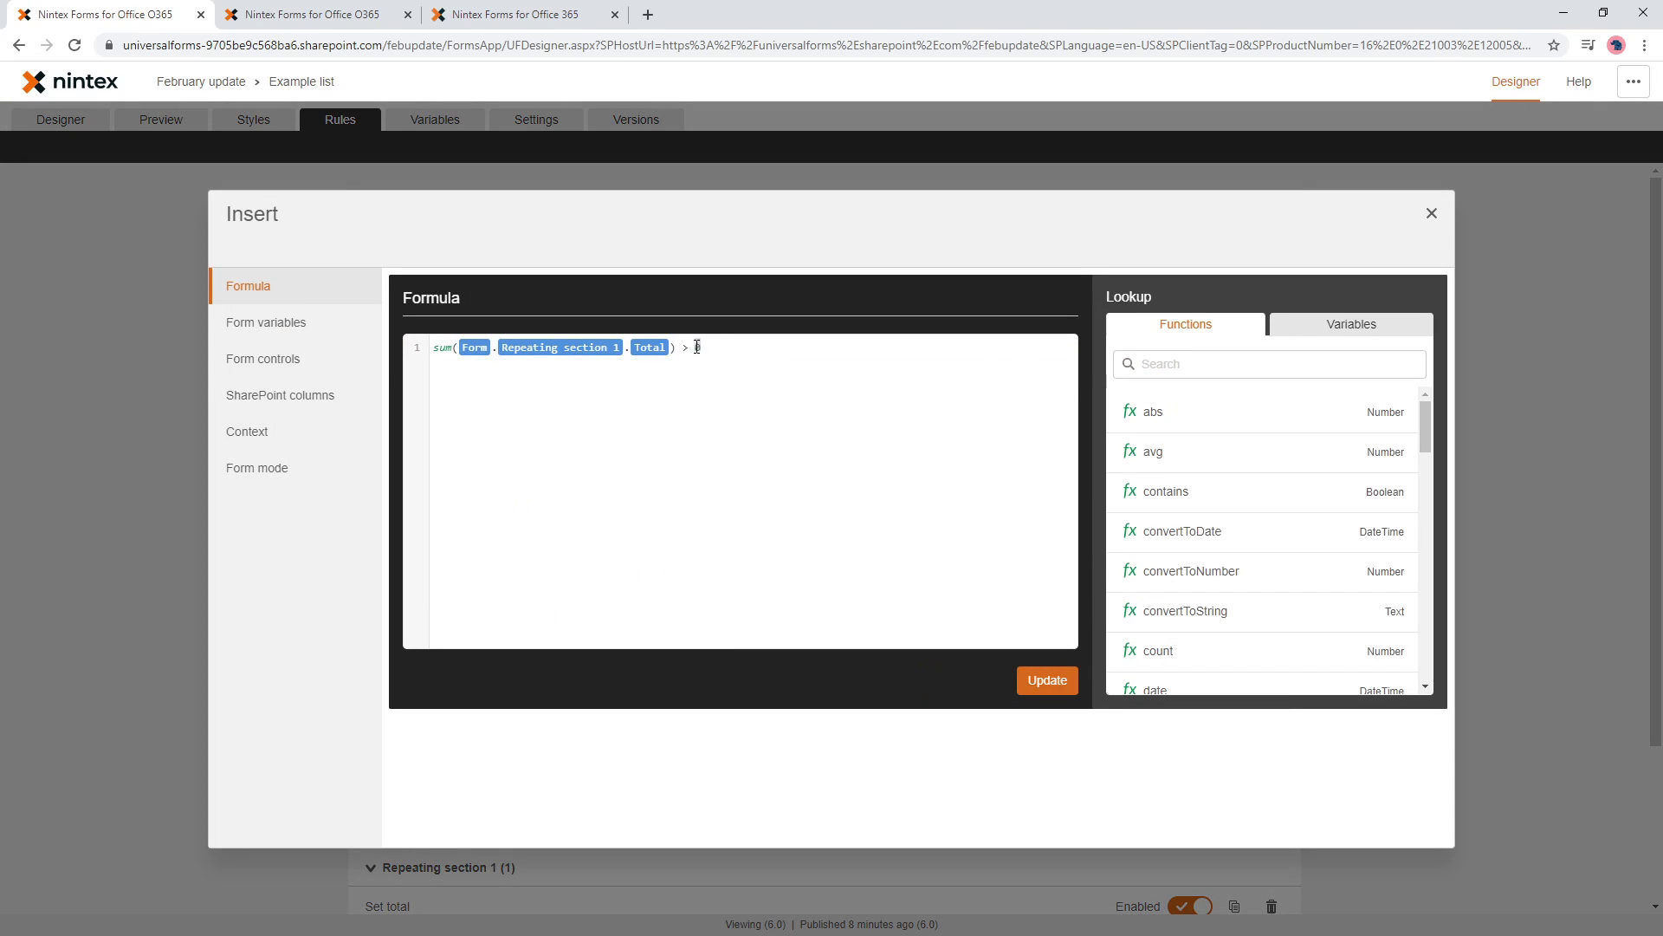
drag(698, 348, 683, 348)
key(BackSpace)
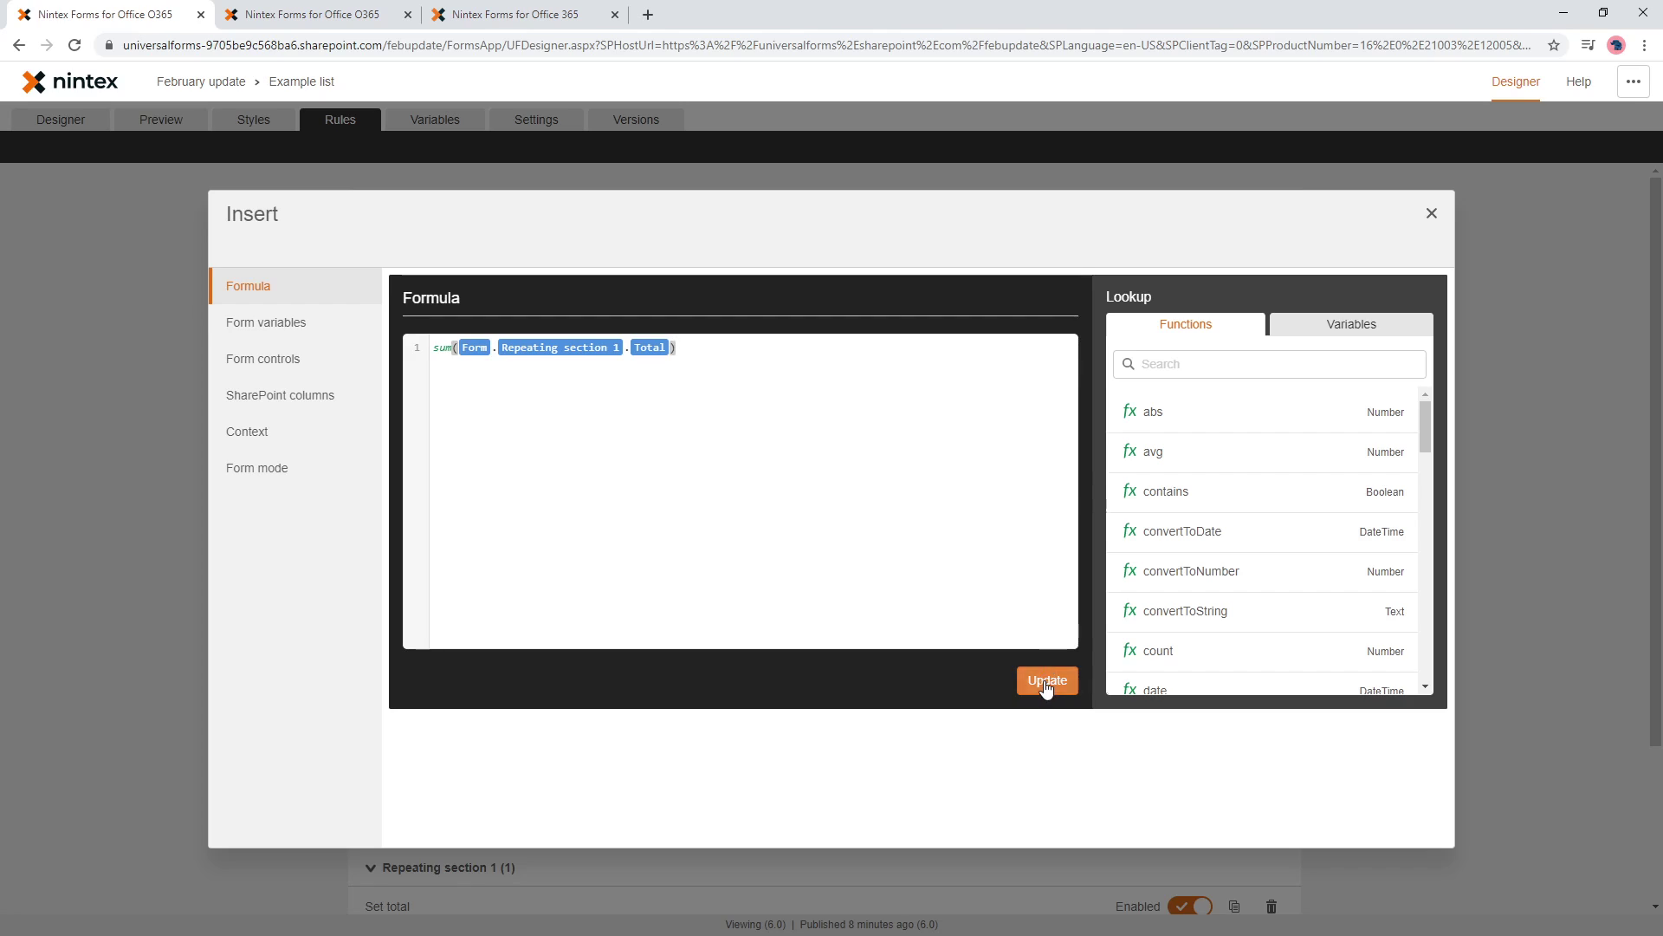
click(1048, 681)
click(791, 561)
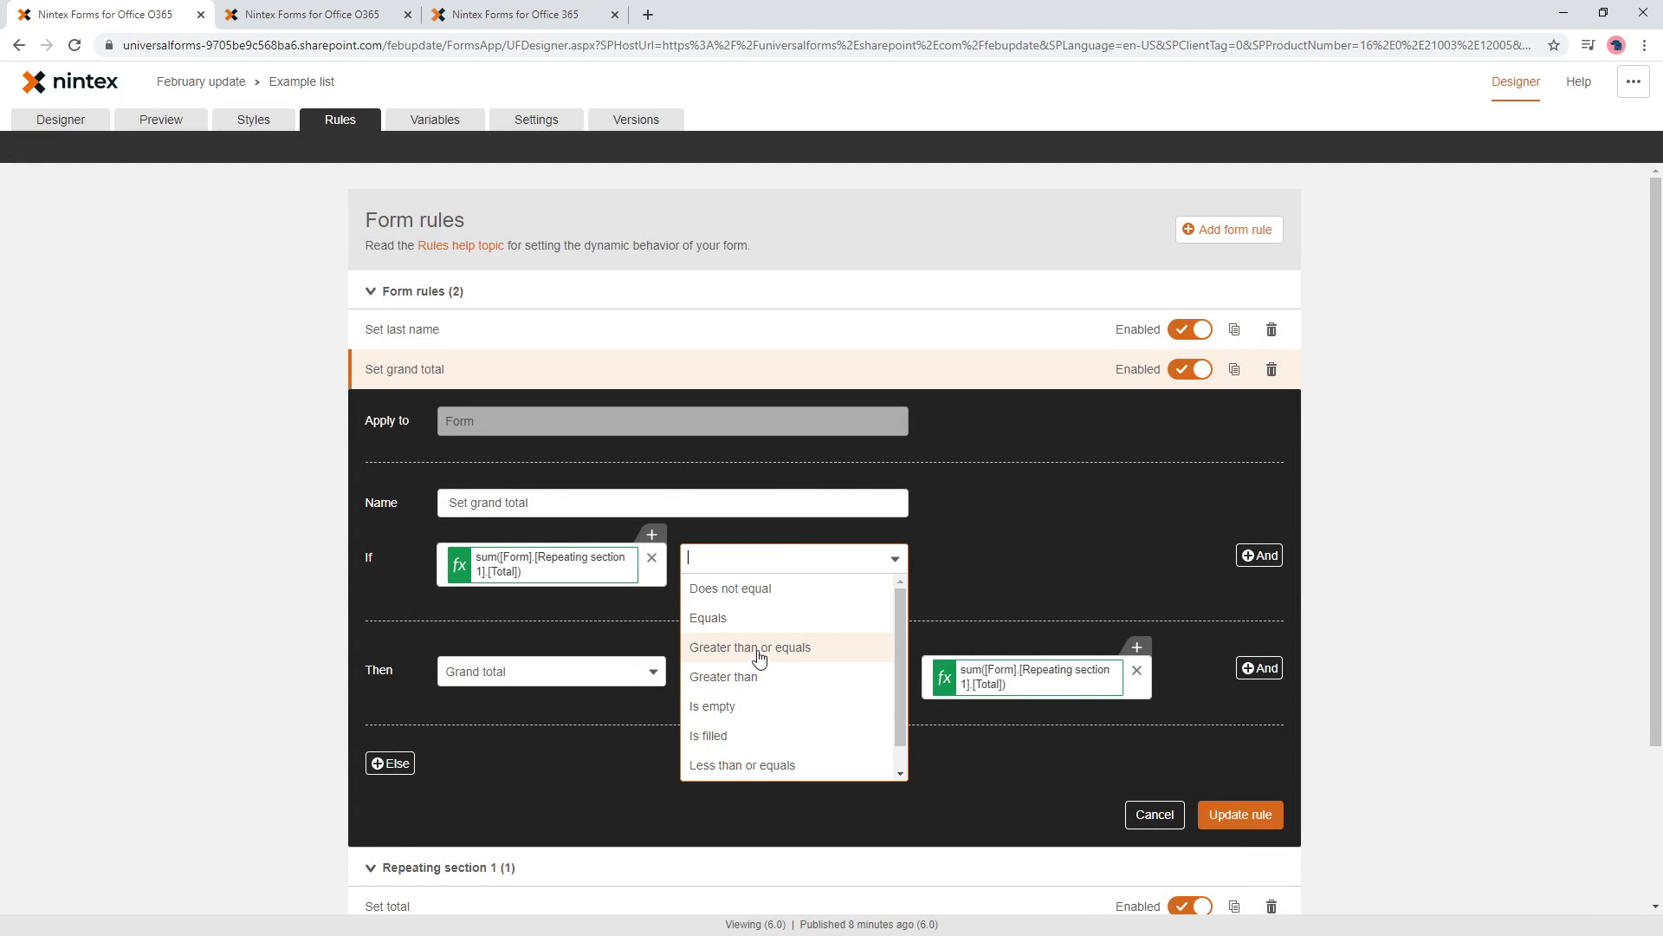
click(745, 677)
click(935, 554)
text(0)
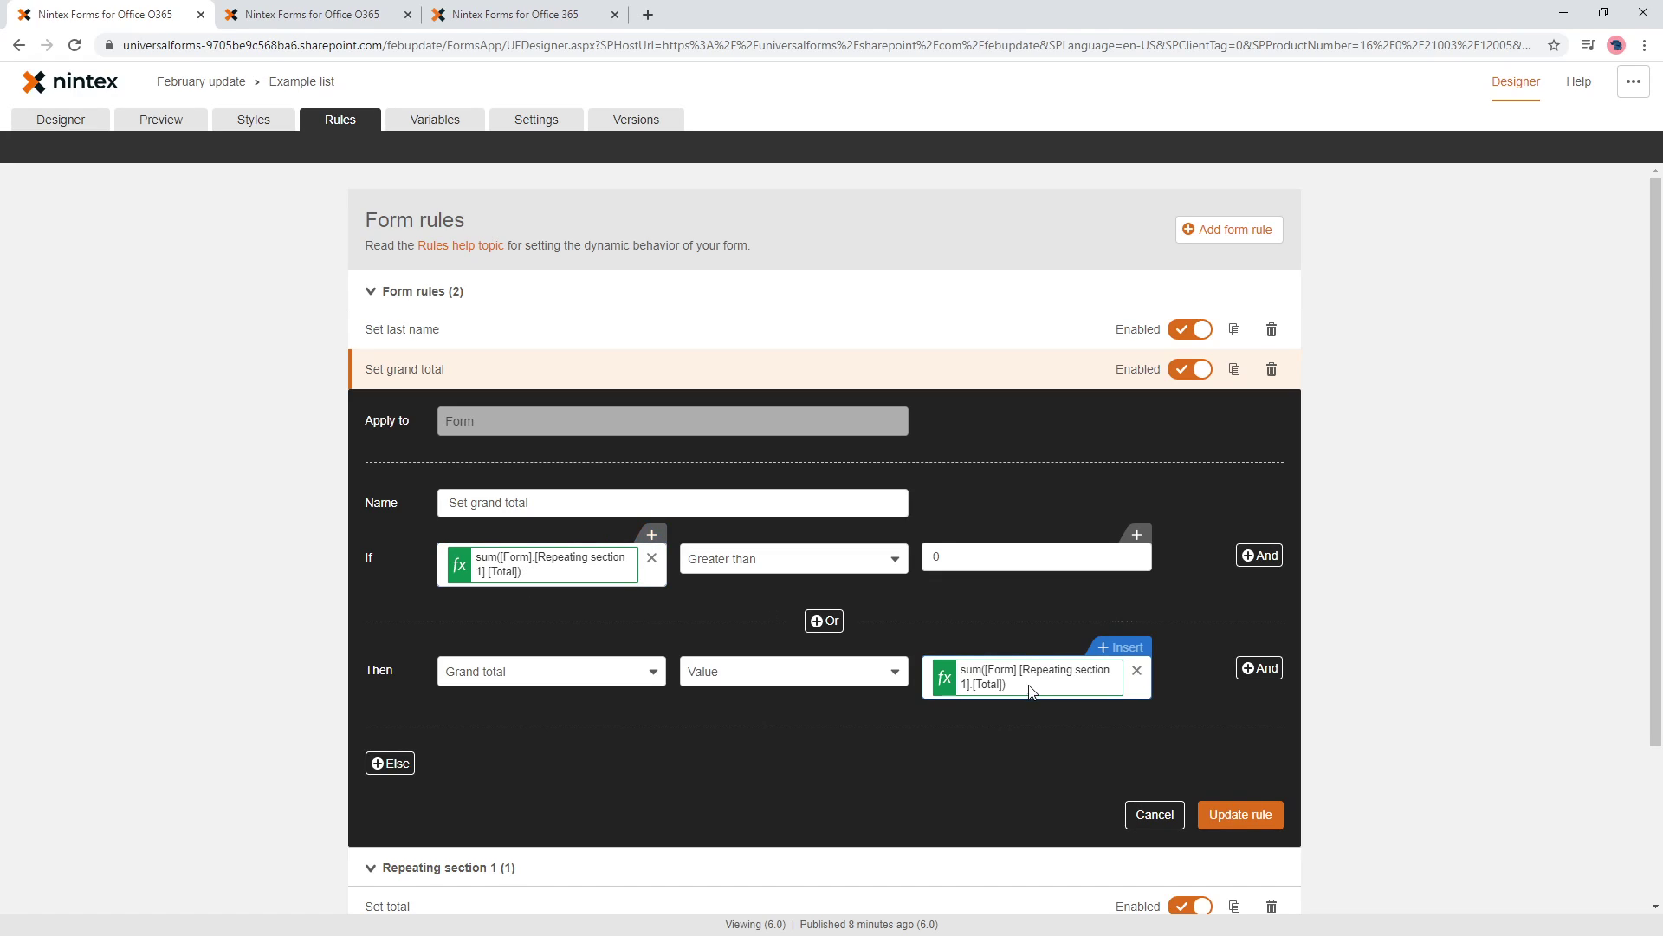
click(1240, 814)
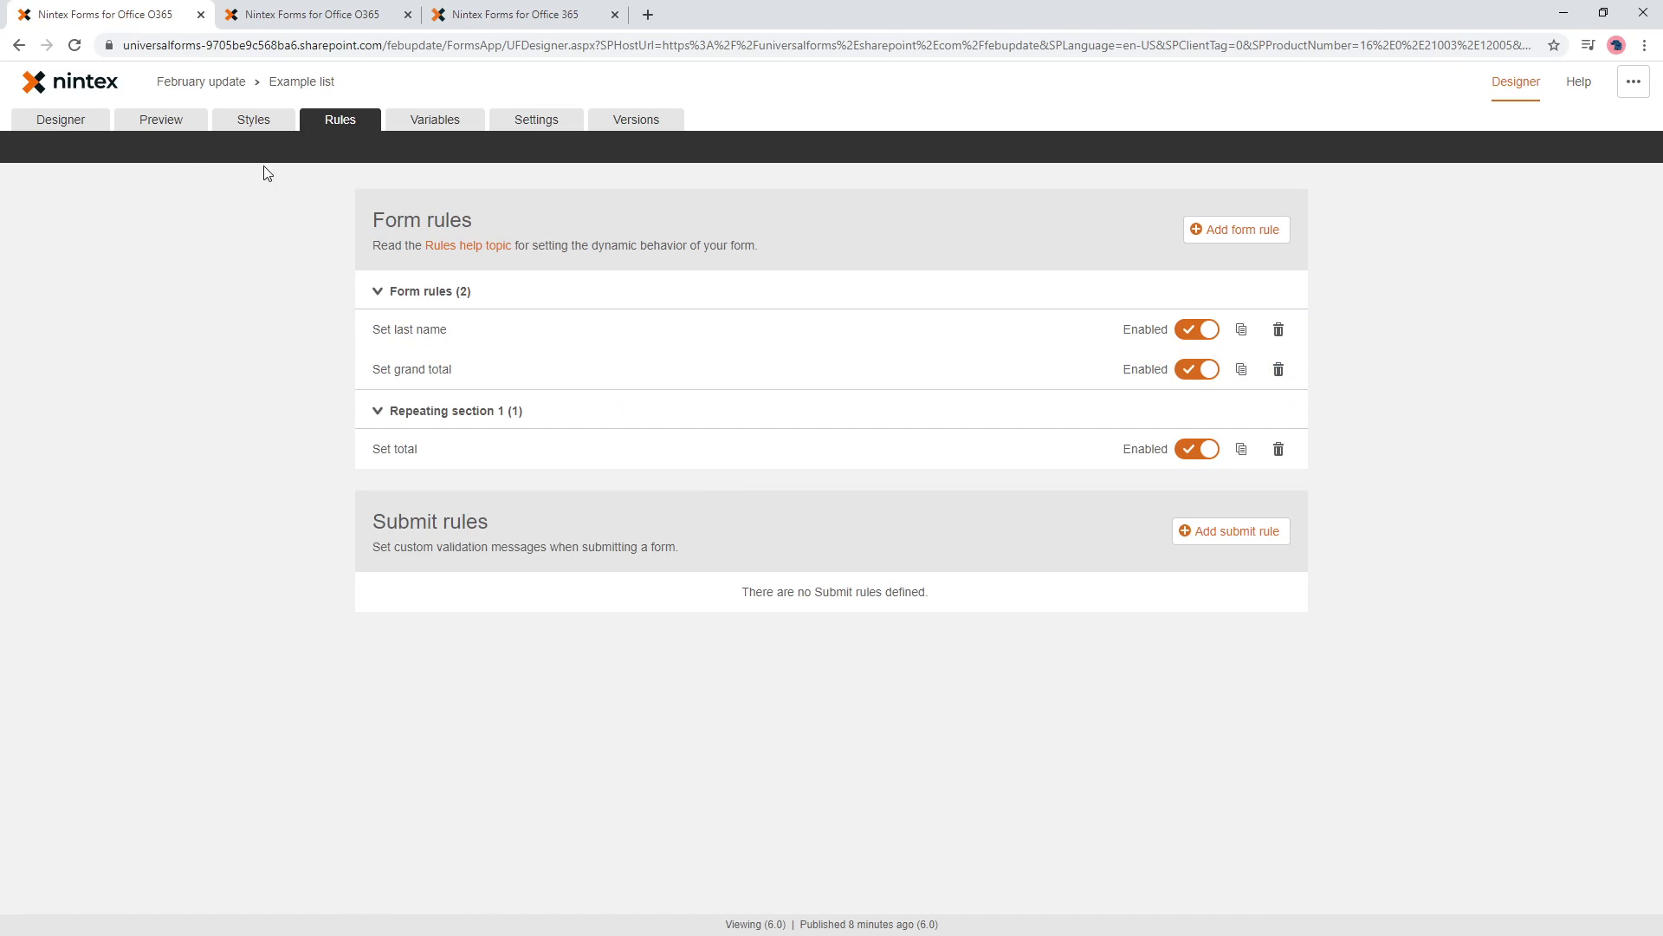
- In Preview, enter Price 2 in row one, then add a row with Quantity 2 and Price 2
click(160, 121)
click(649, 281)
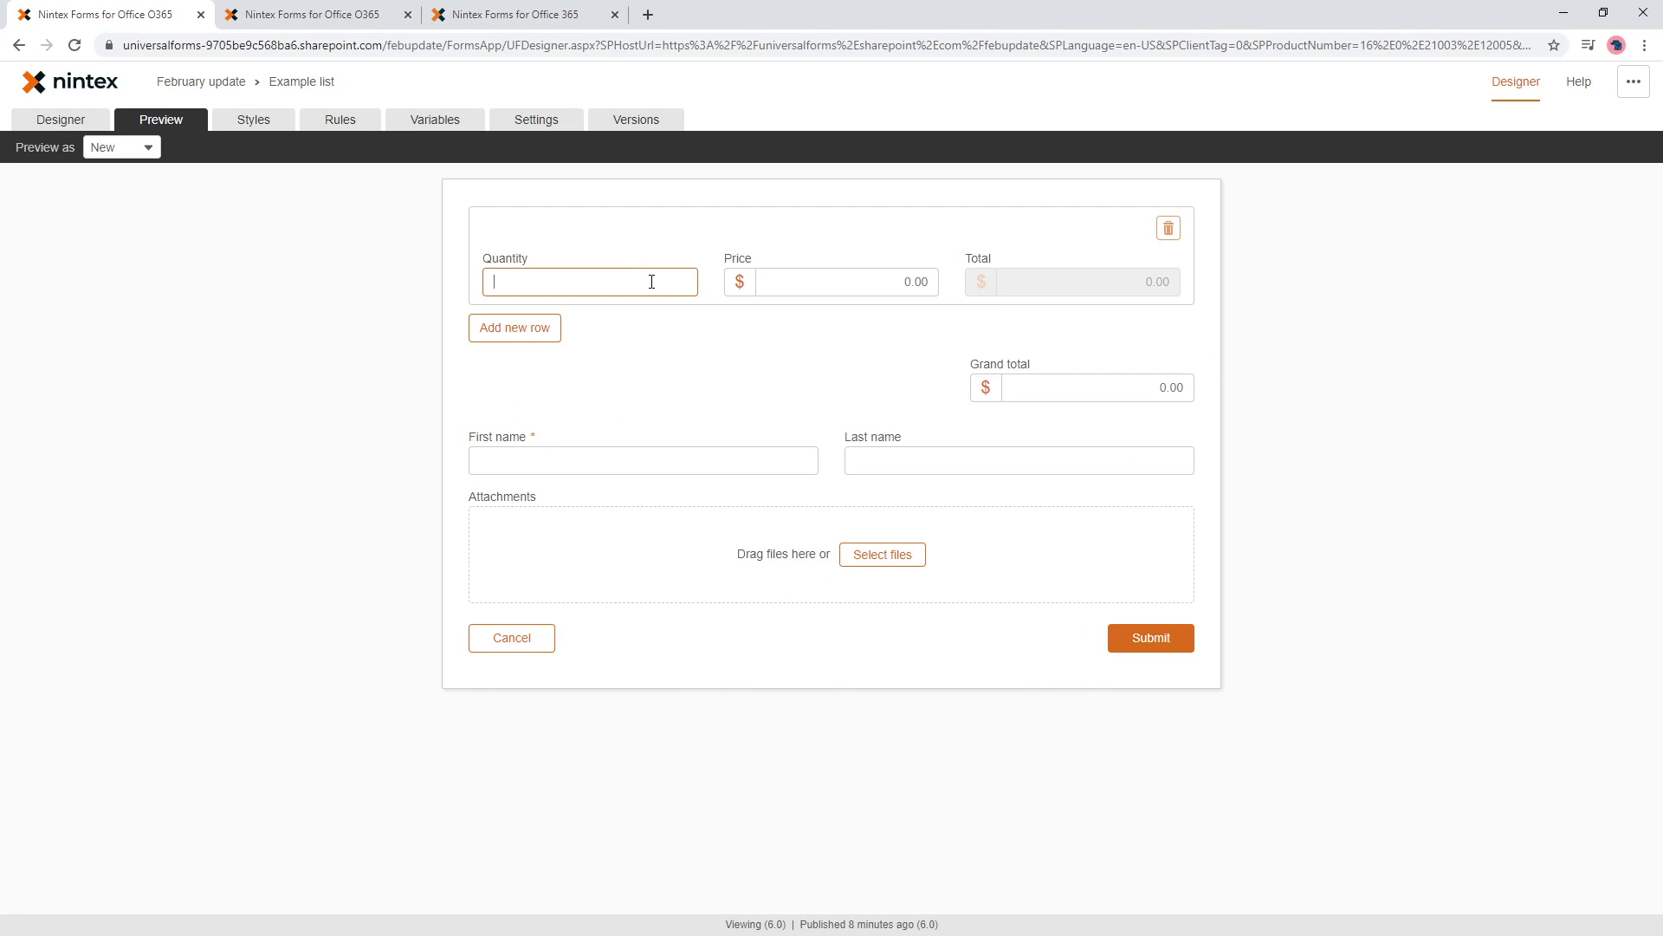
click(905, 285)
text(2)
click(1141, 279)
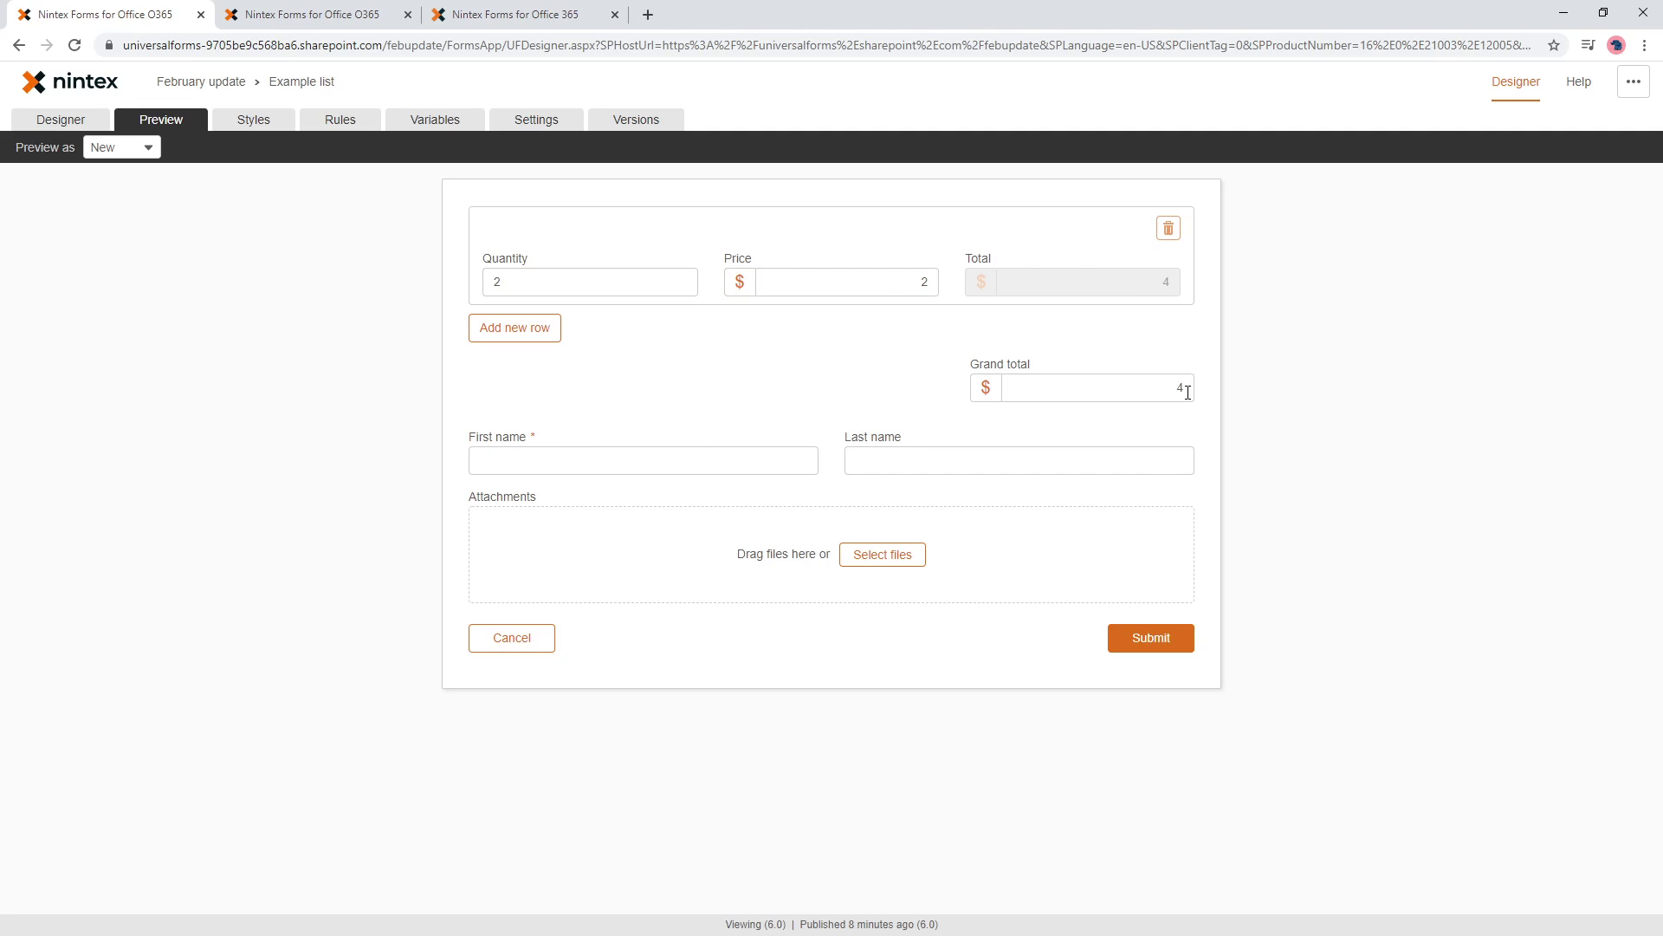
click(554, 331)
click(613, 379)
text(2)
click(835, 380)
text(2)
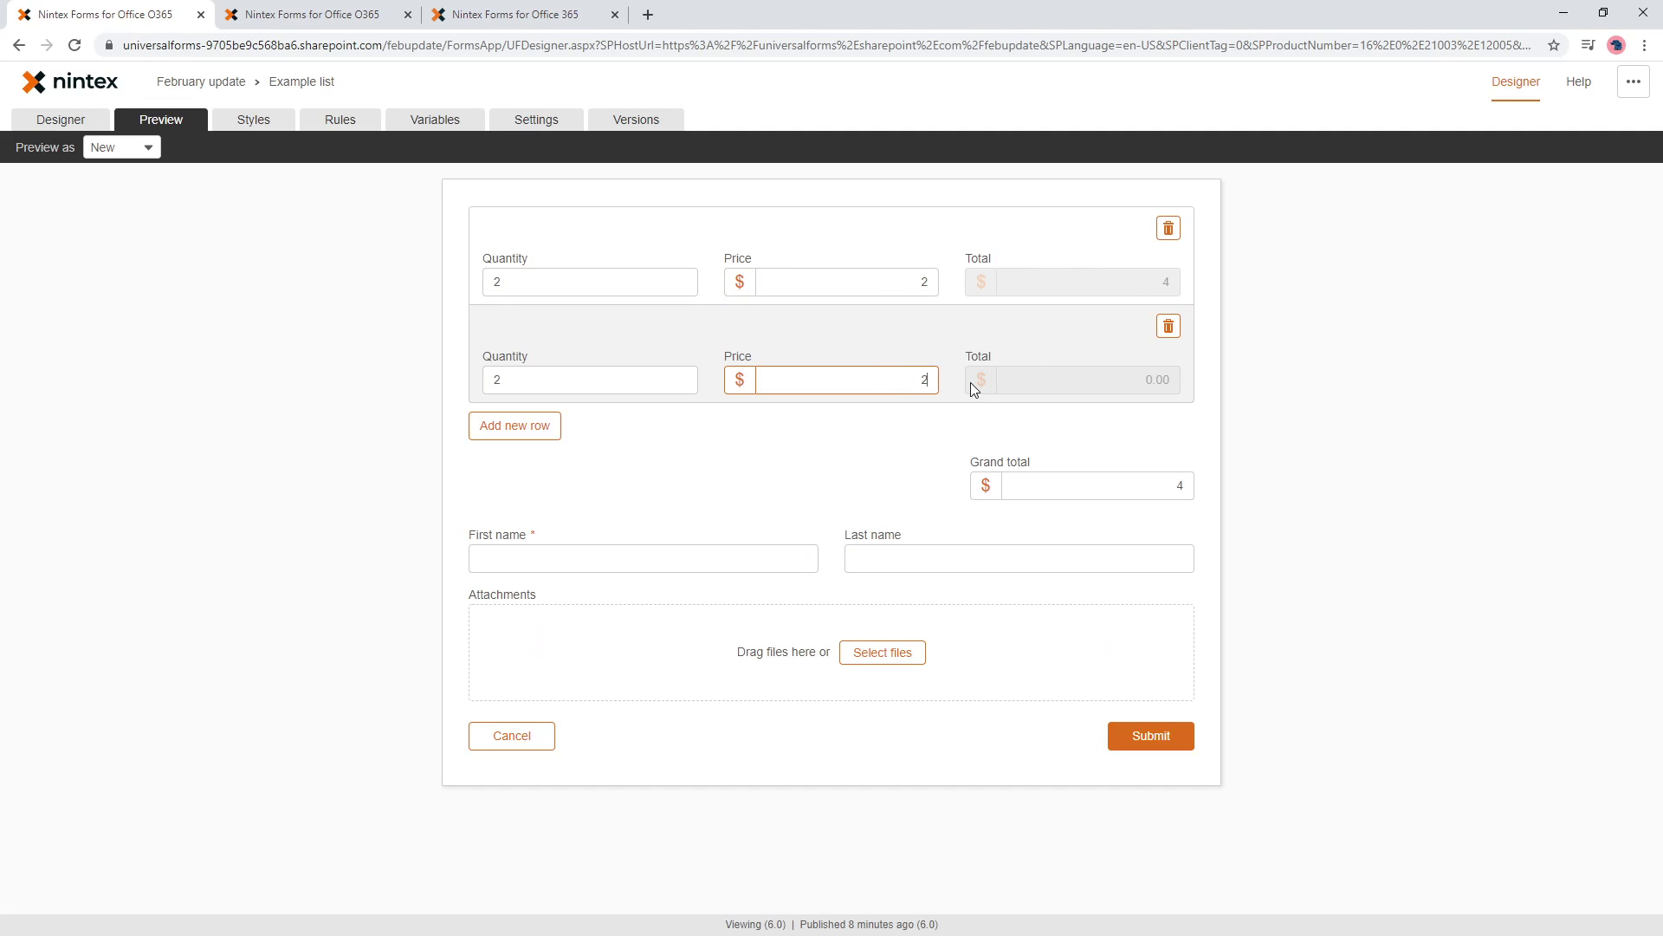
click(1143, 379)
- Return to the Rules page and reopen Set grand total to inspect its condition and value formulas
click(423, 130)
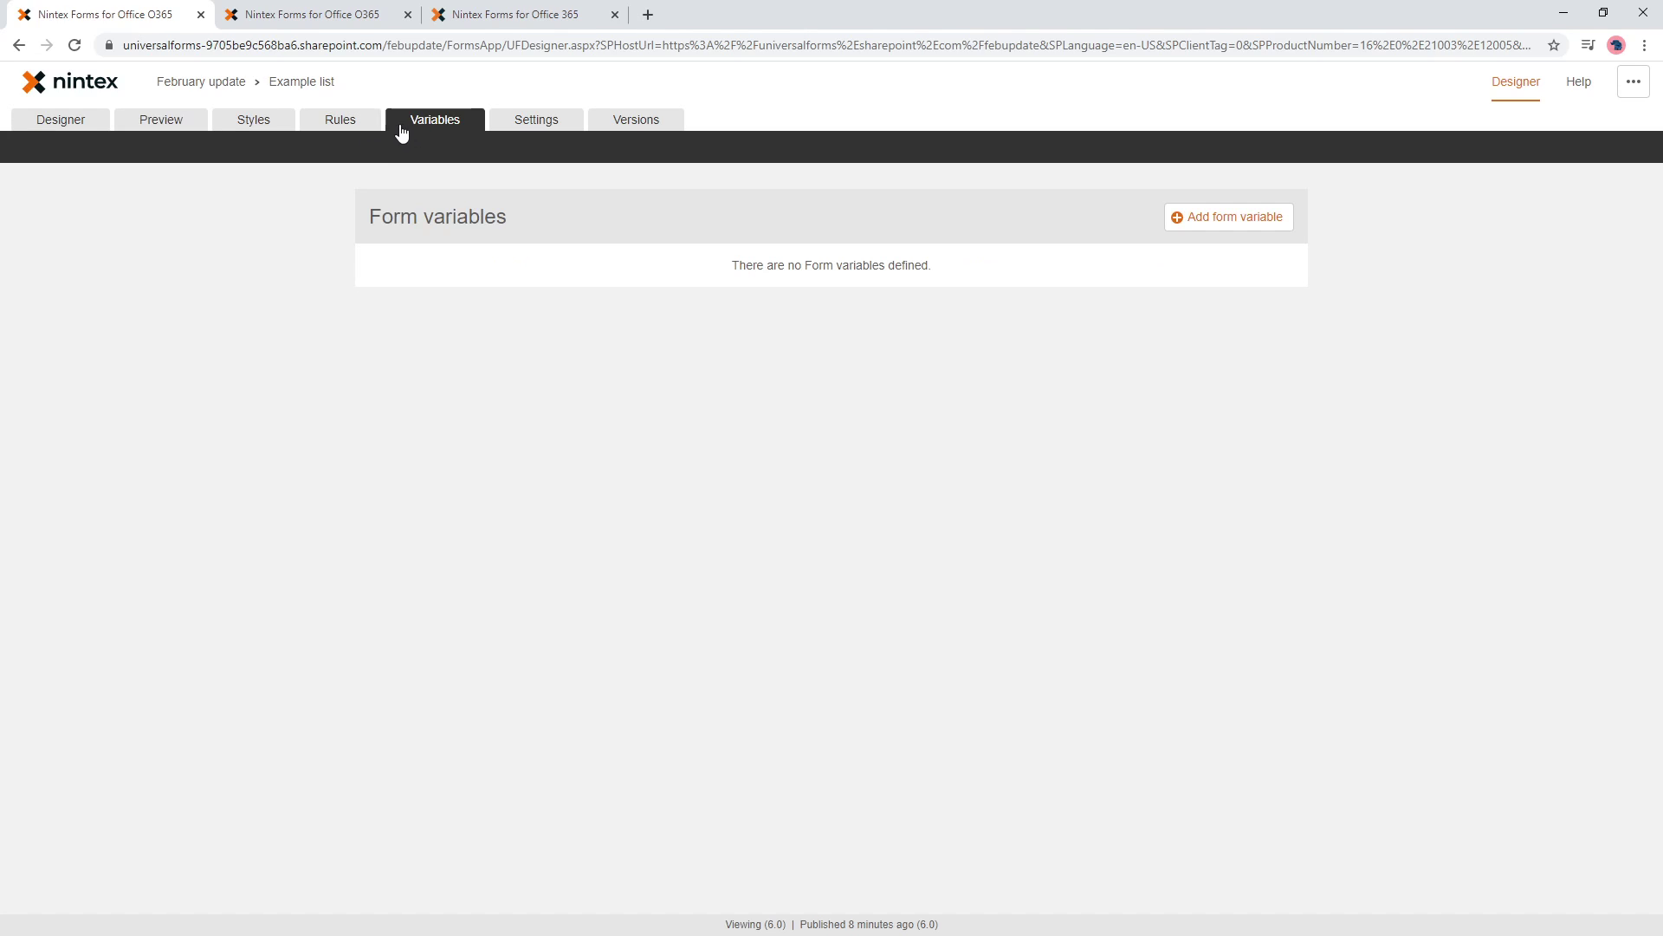
click(365, 127)
click(661, 450)
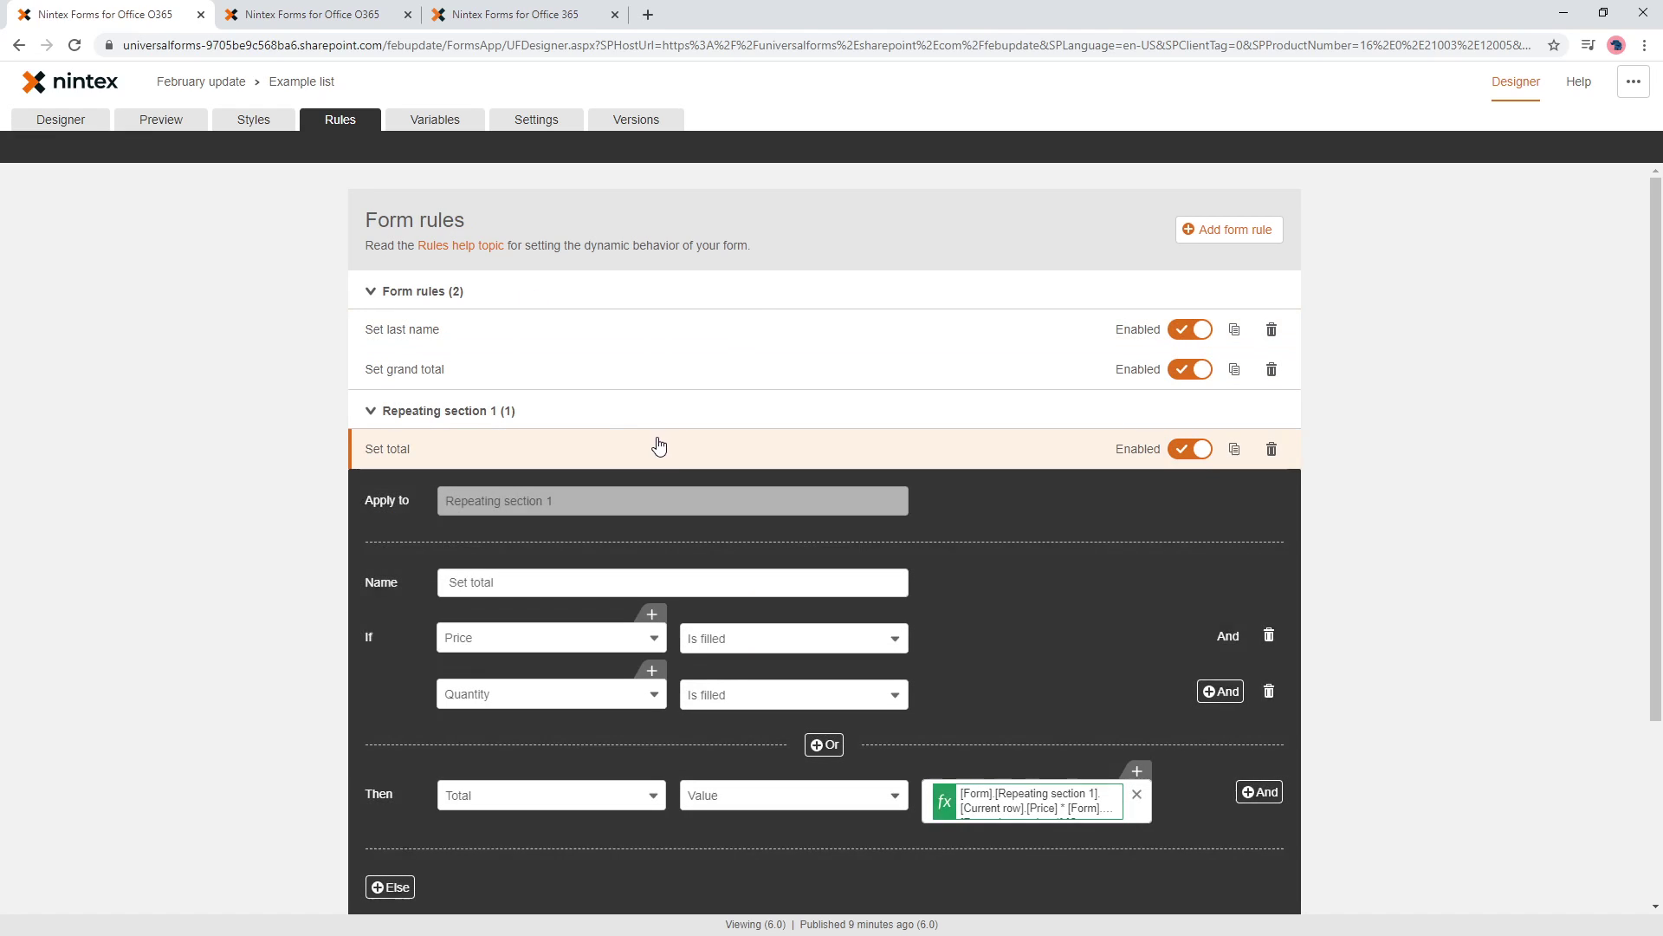
click(522, 377)
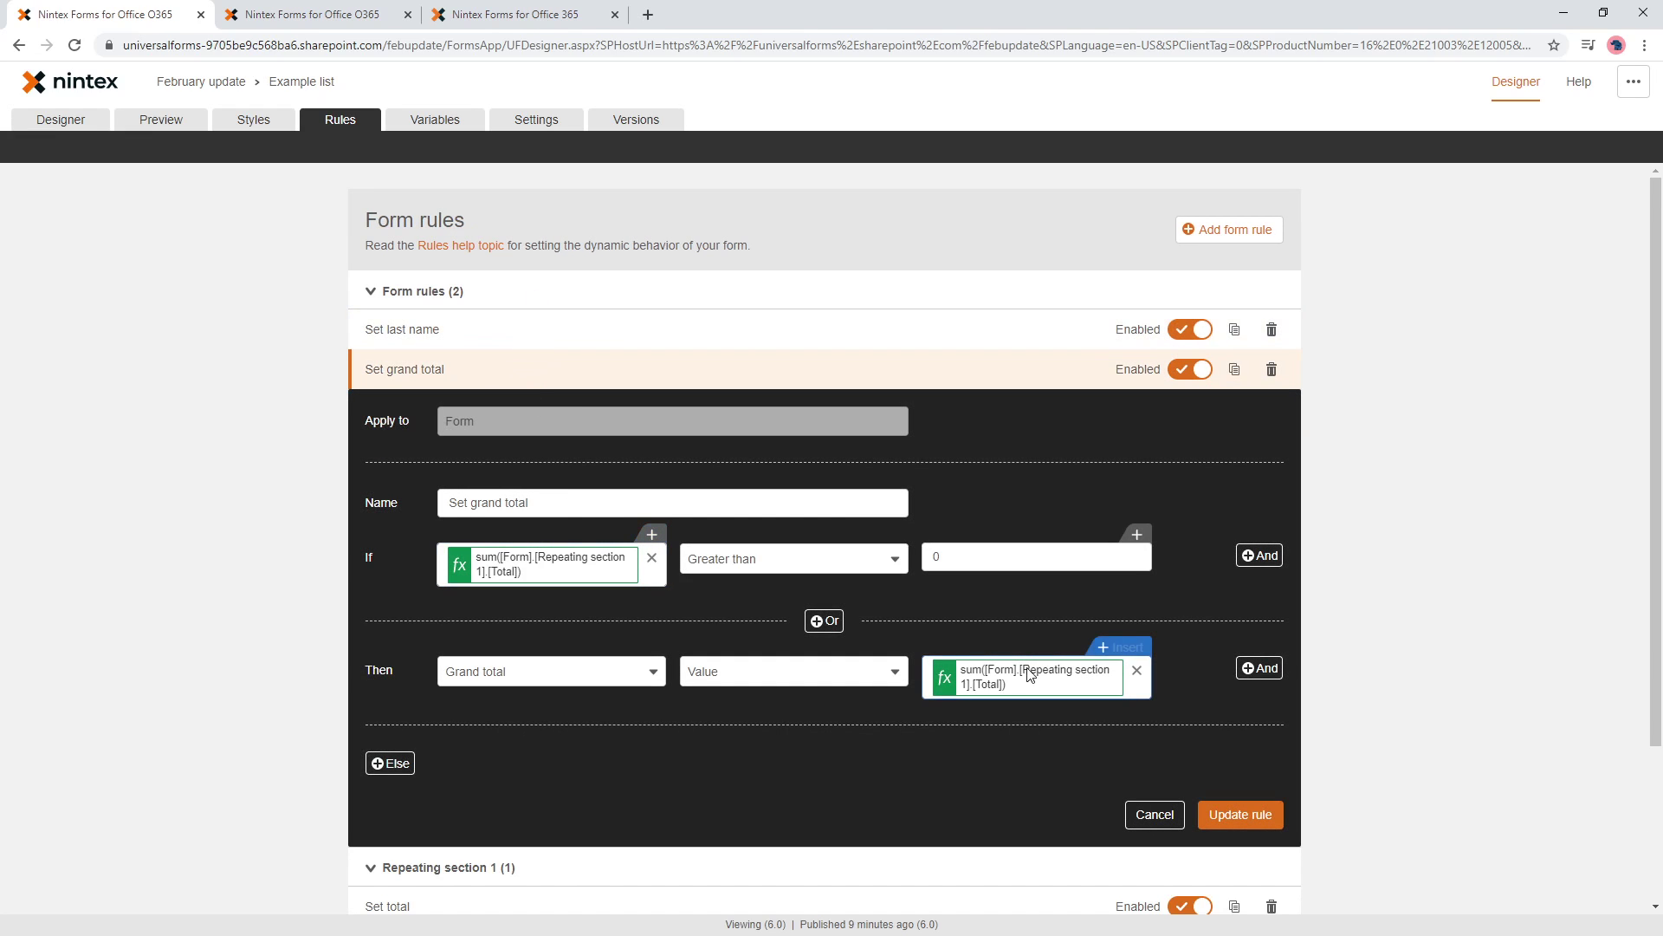
click(590, 576)
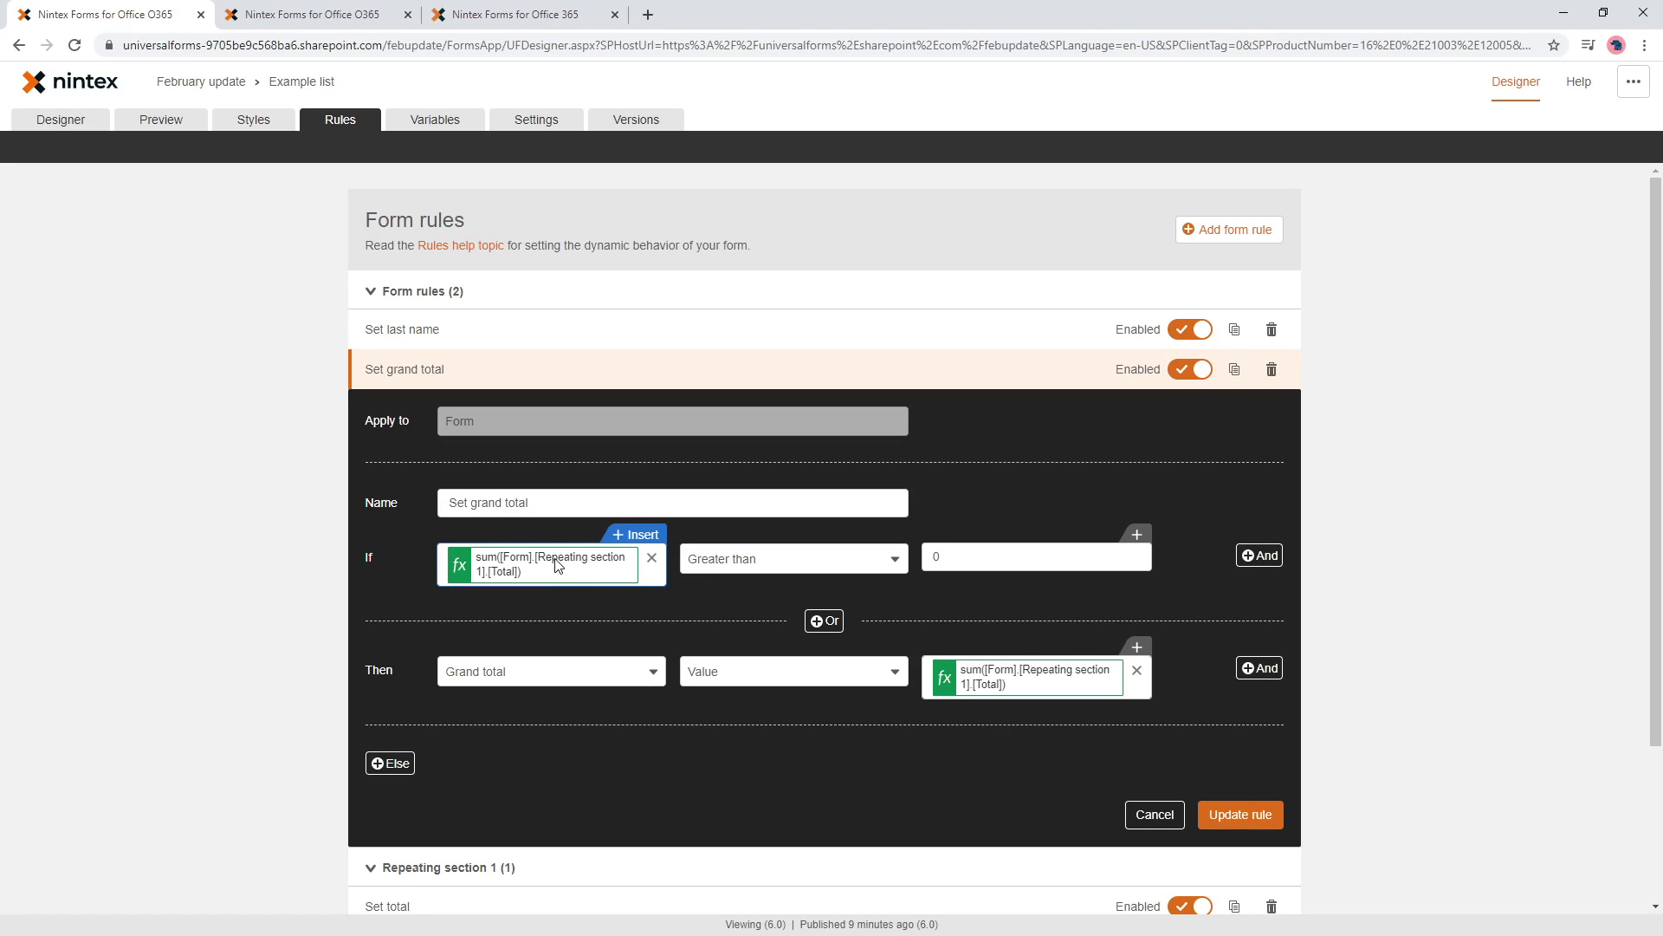
click(1045, 692)
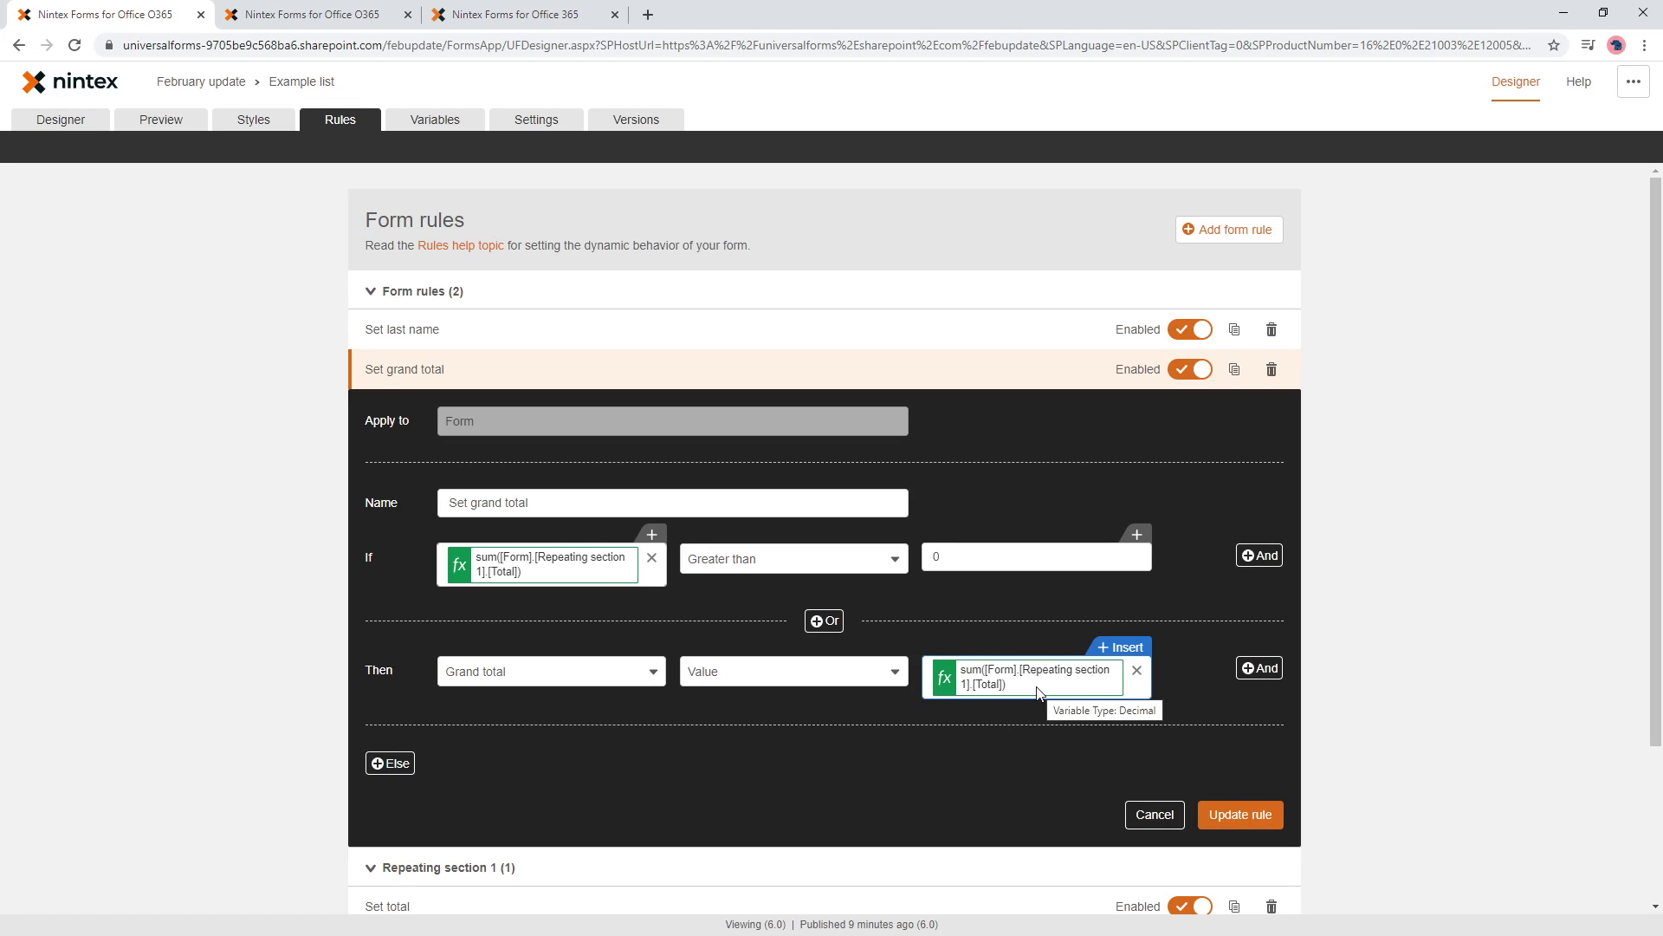
- Add a new form variable with the formula sum([Form].[Repeating section 1].[Total])
click(434, 122)
click(1175, 216)
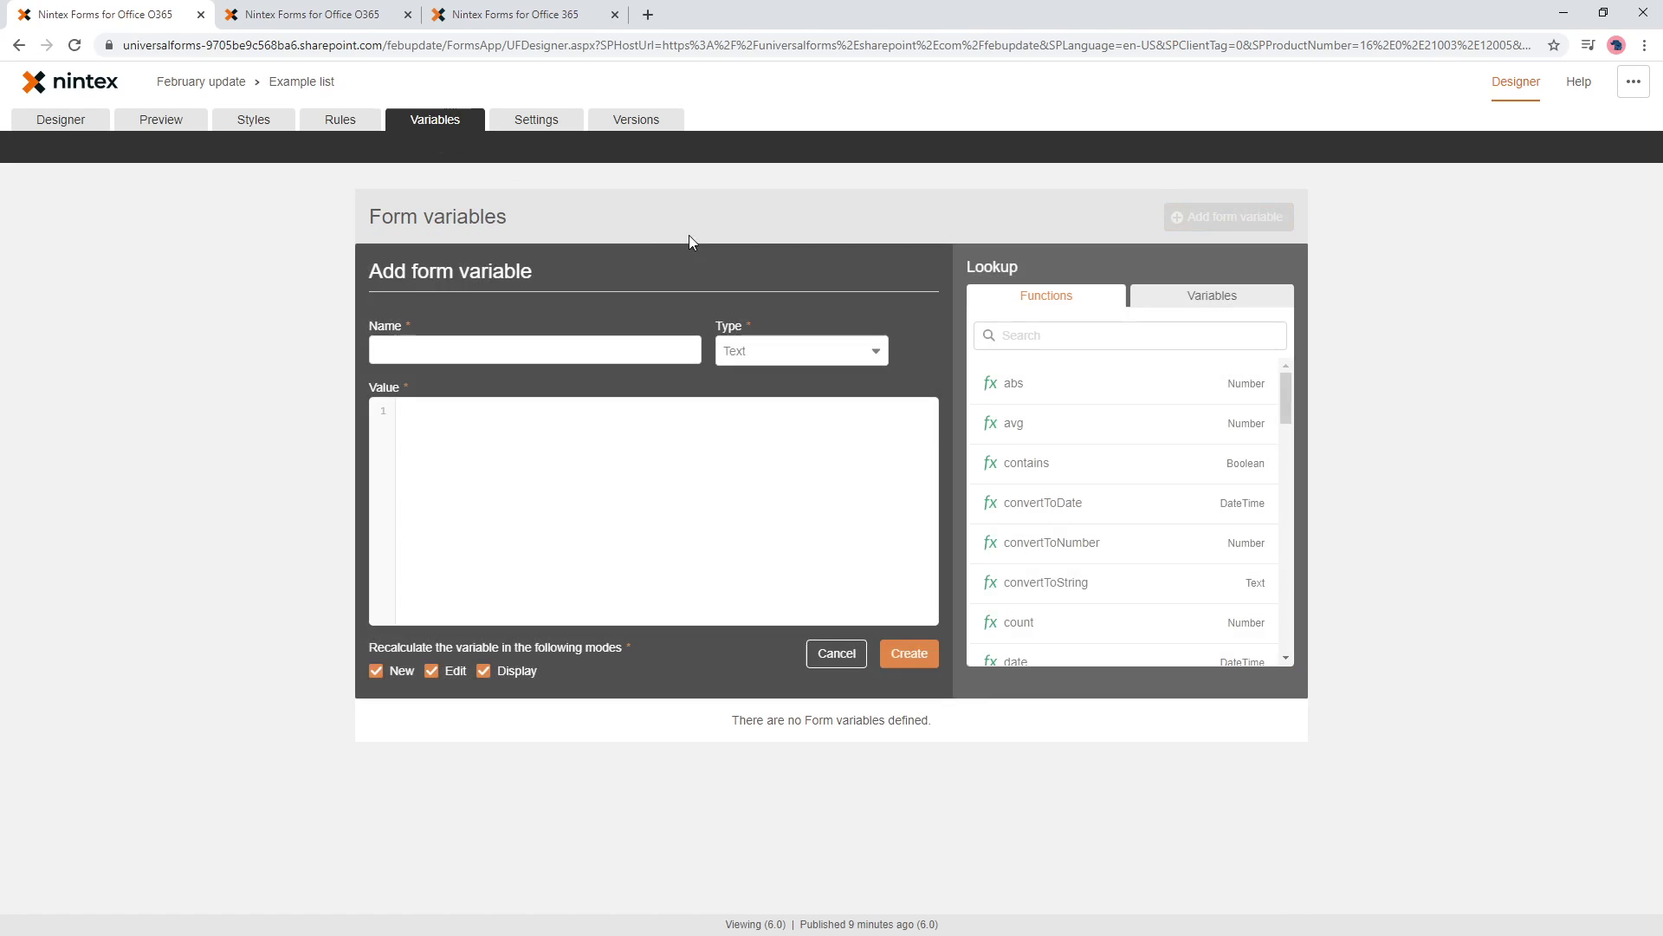
click(532, 343)
text(Grant)
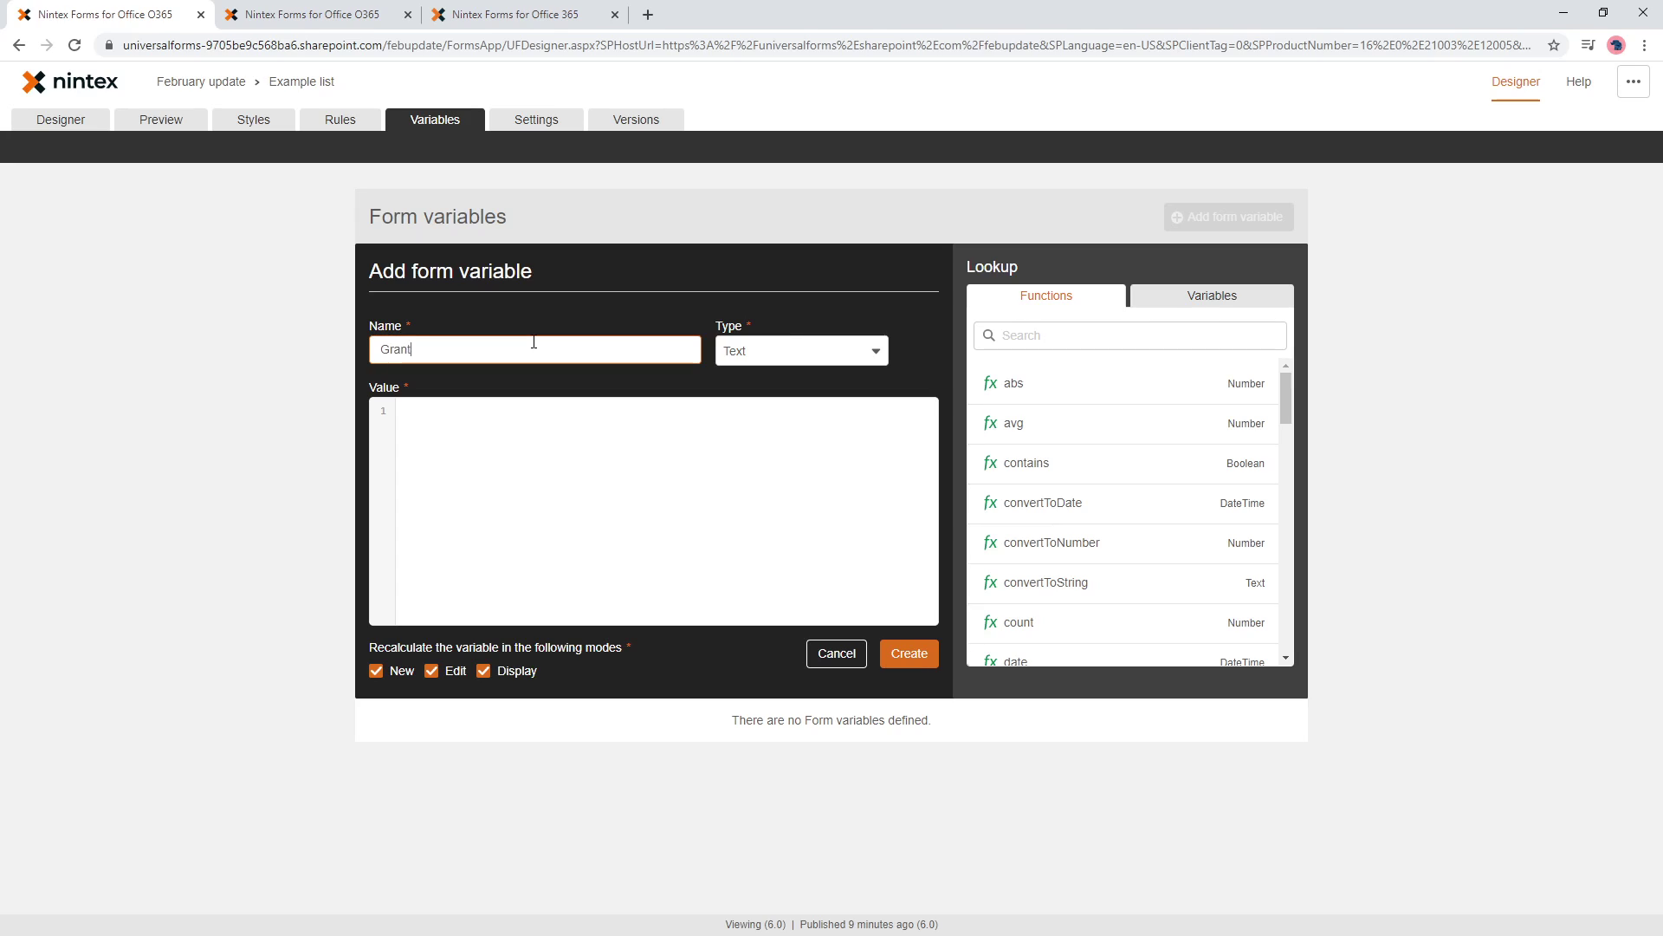
key(BackSpace)
text(d total)
click(559, 498)
text(sum(Form.Repeating section 1.Total) > 0)
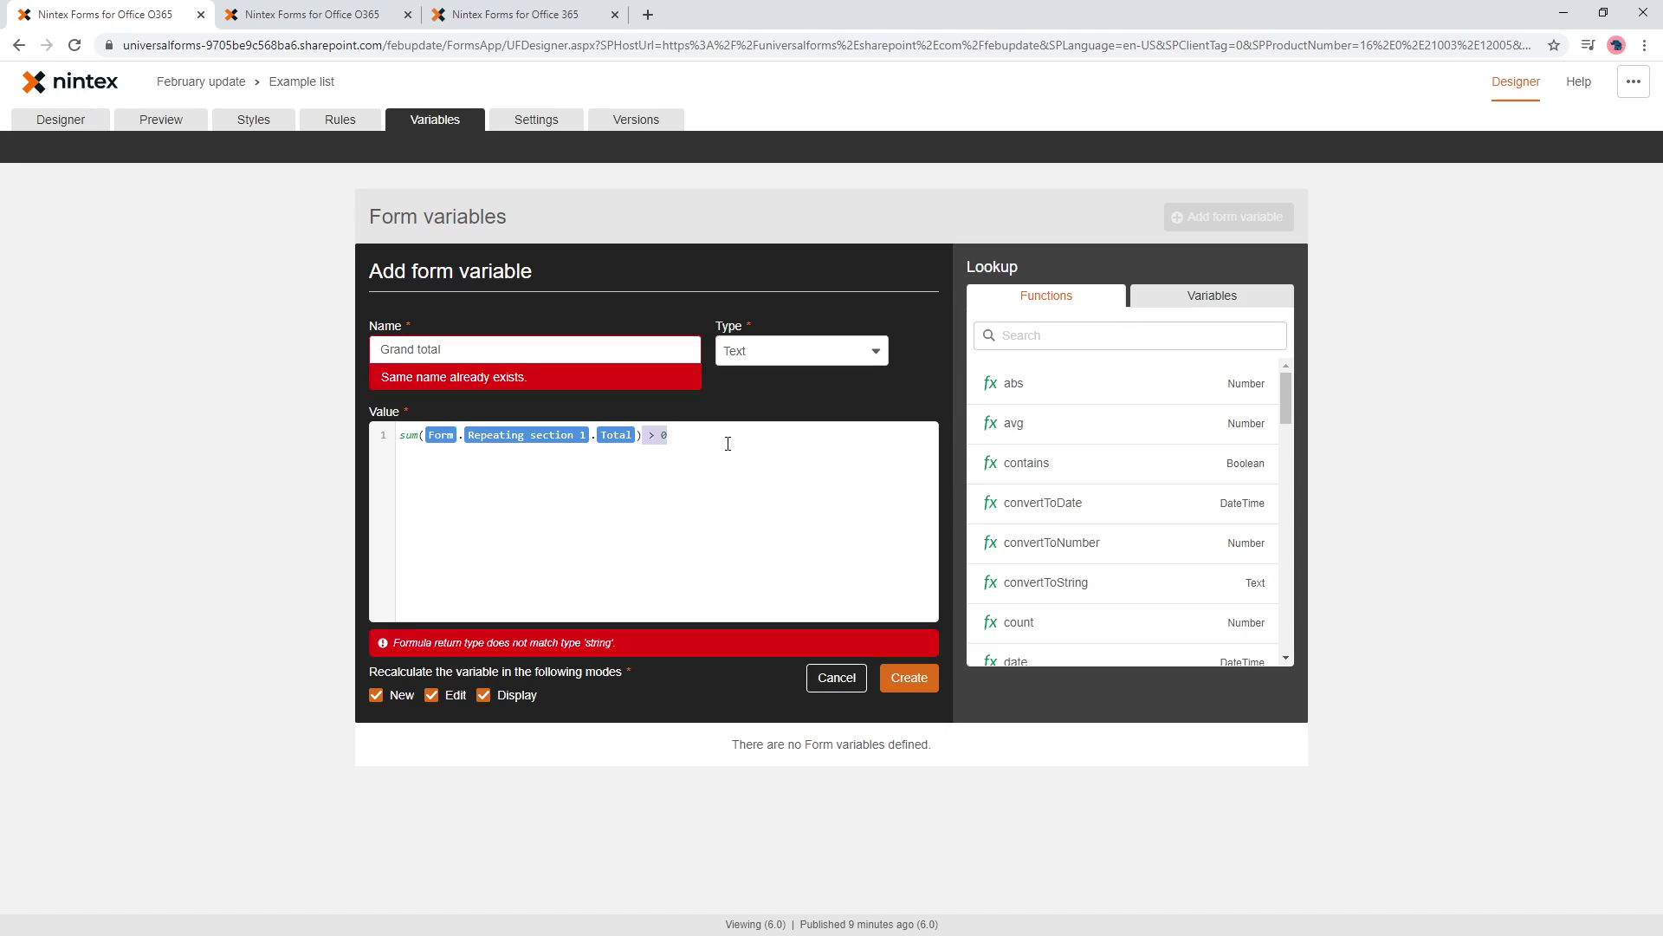
key(BackSpace)
- Name the variable Grand total variable, make it Decimal, and create it
click(522, 353)
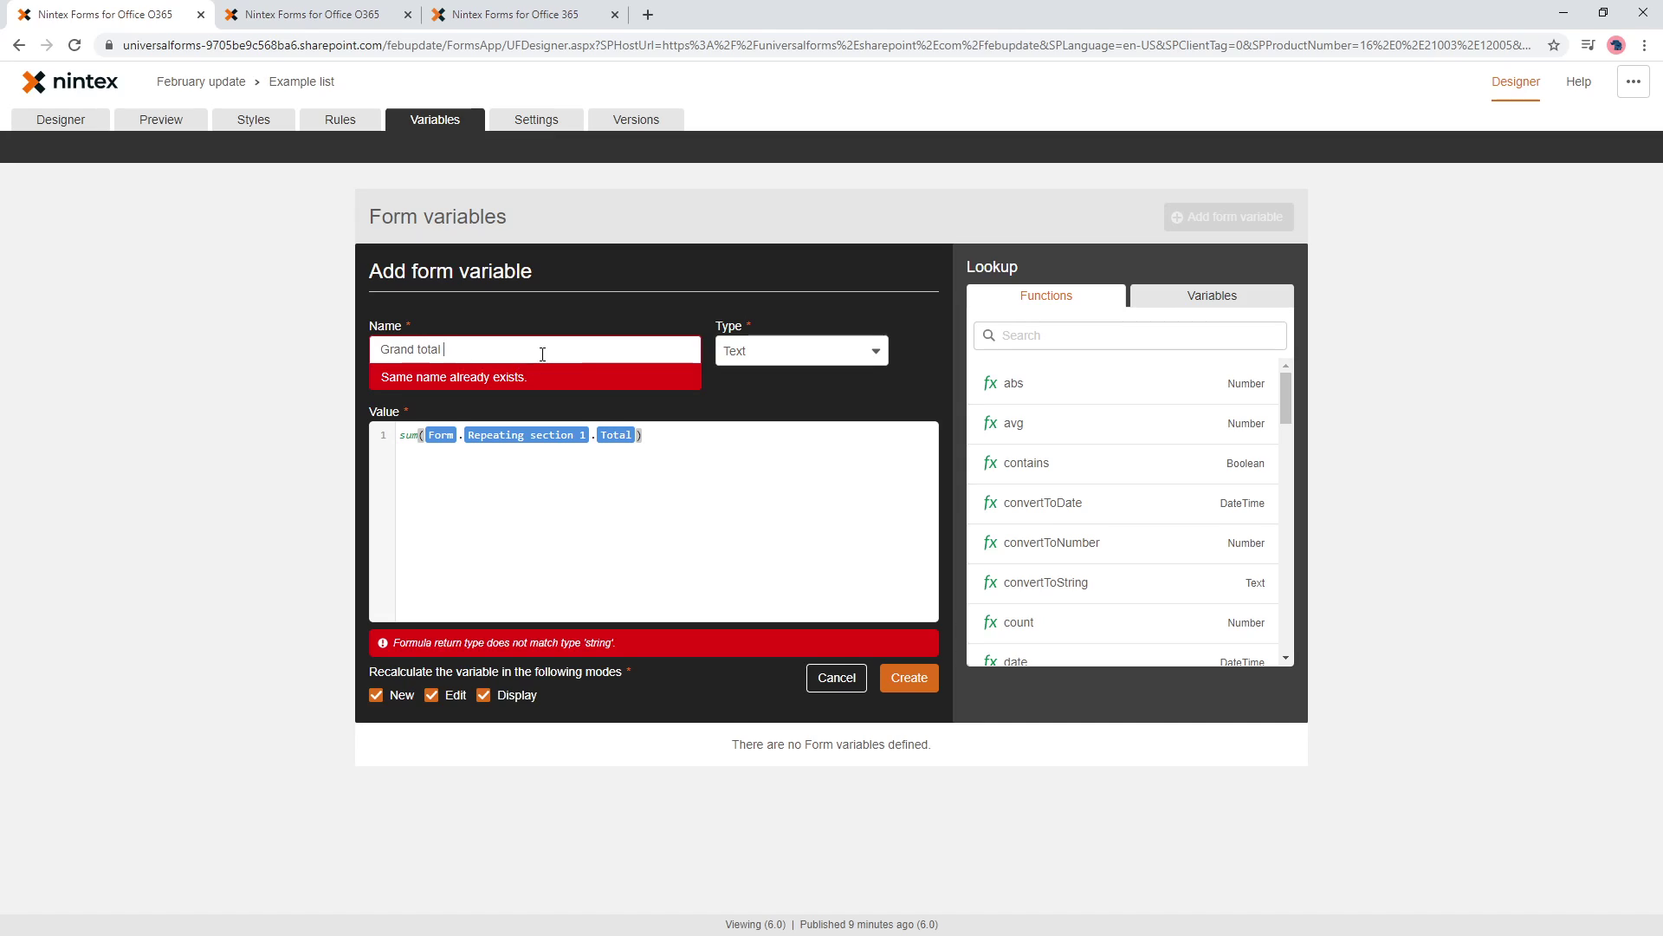
text(varib)
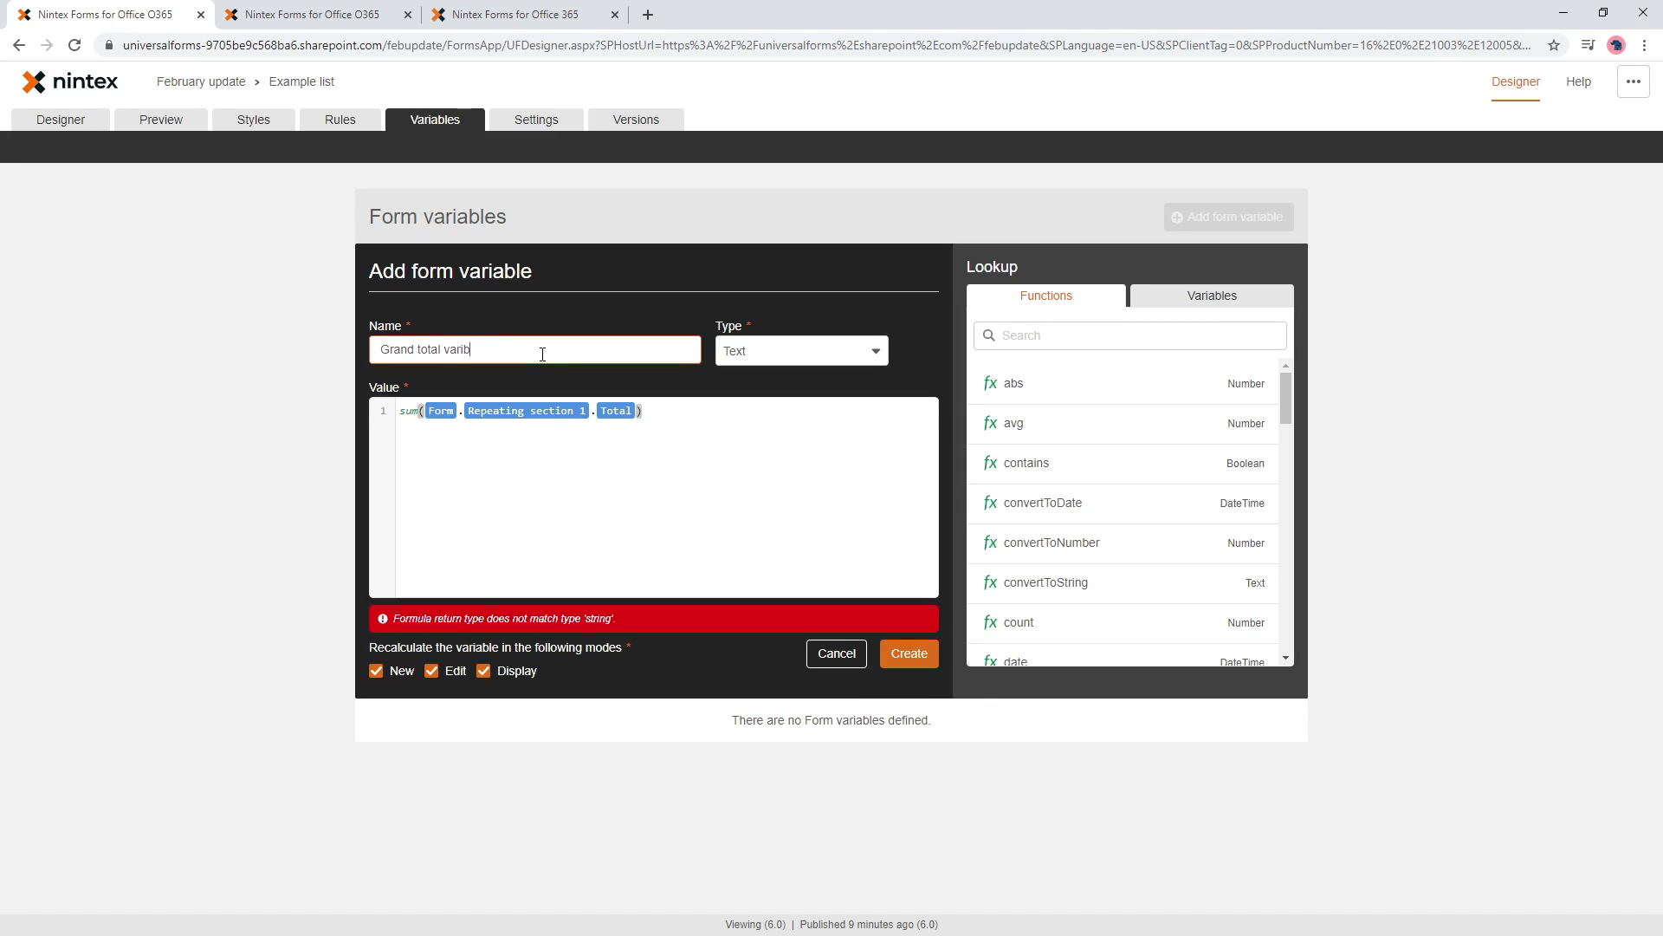
key(BackSpace)
text(able)
click(808, 354)
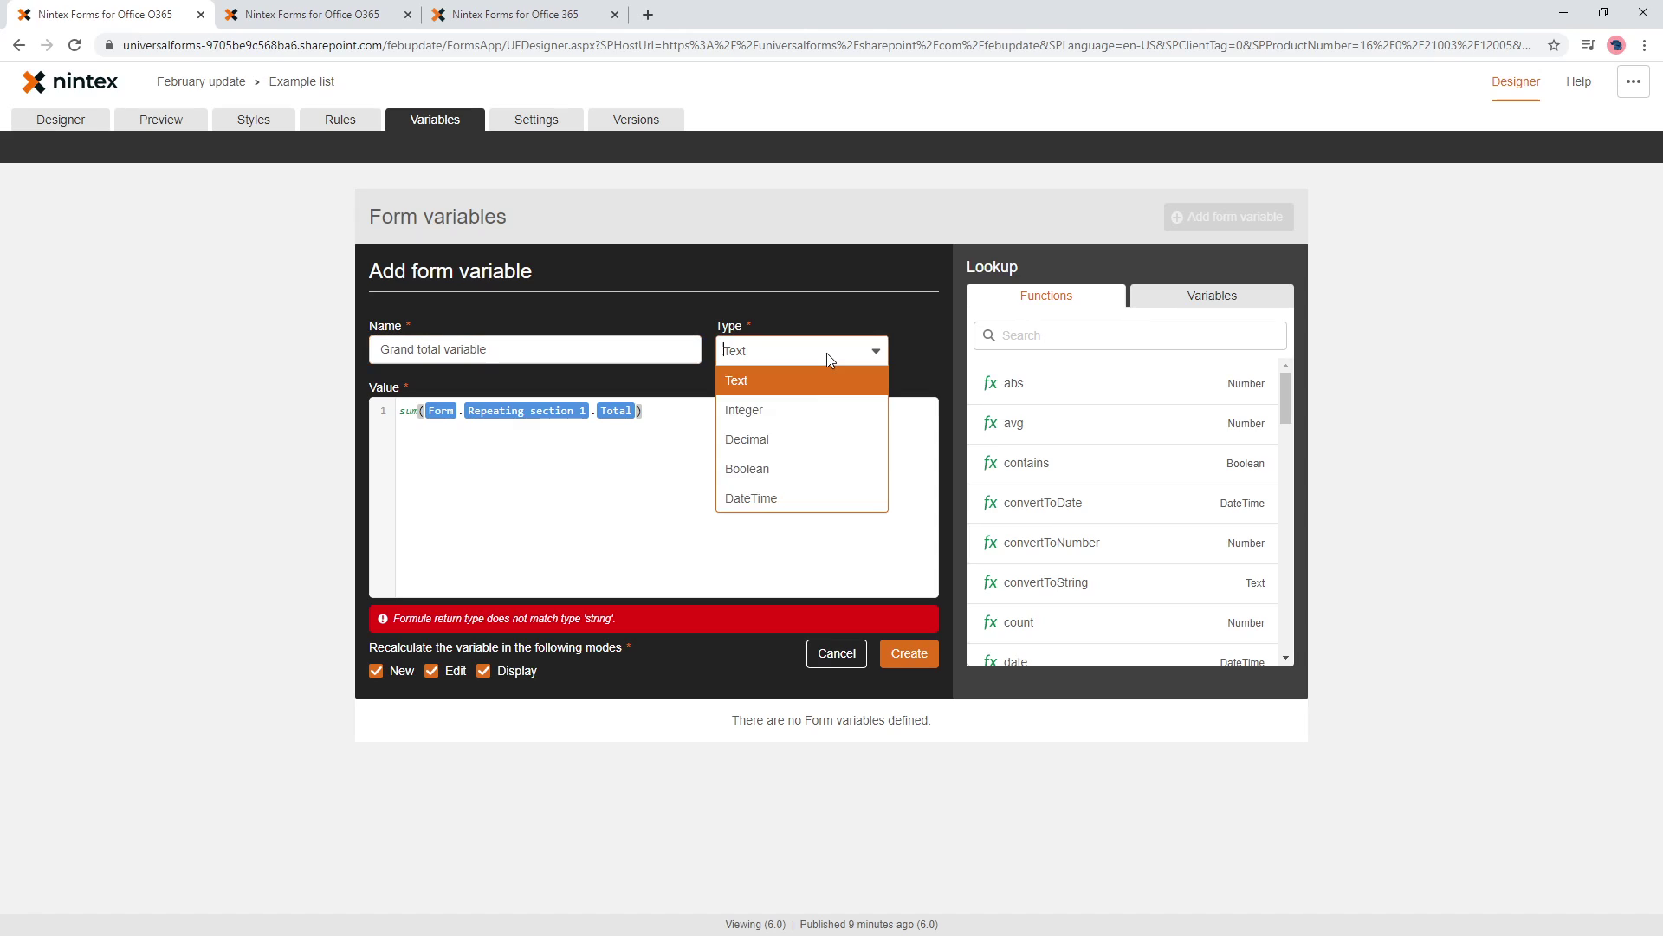
click(778, 440)
click(908, 655)
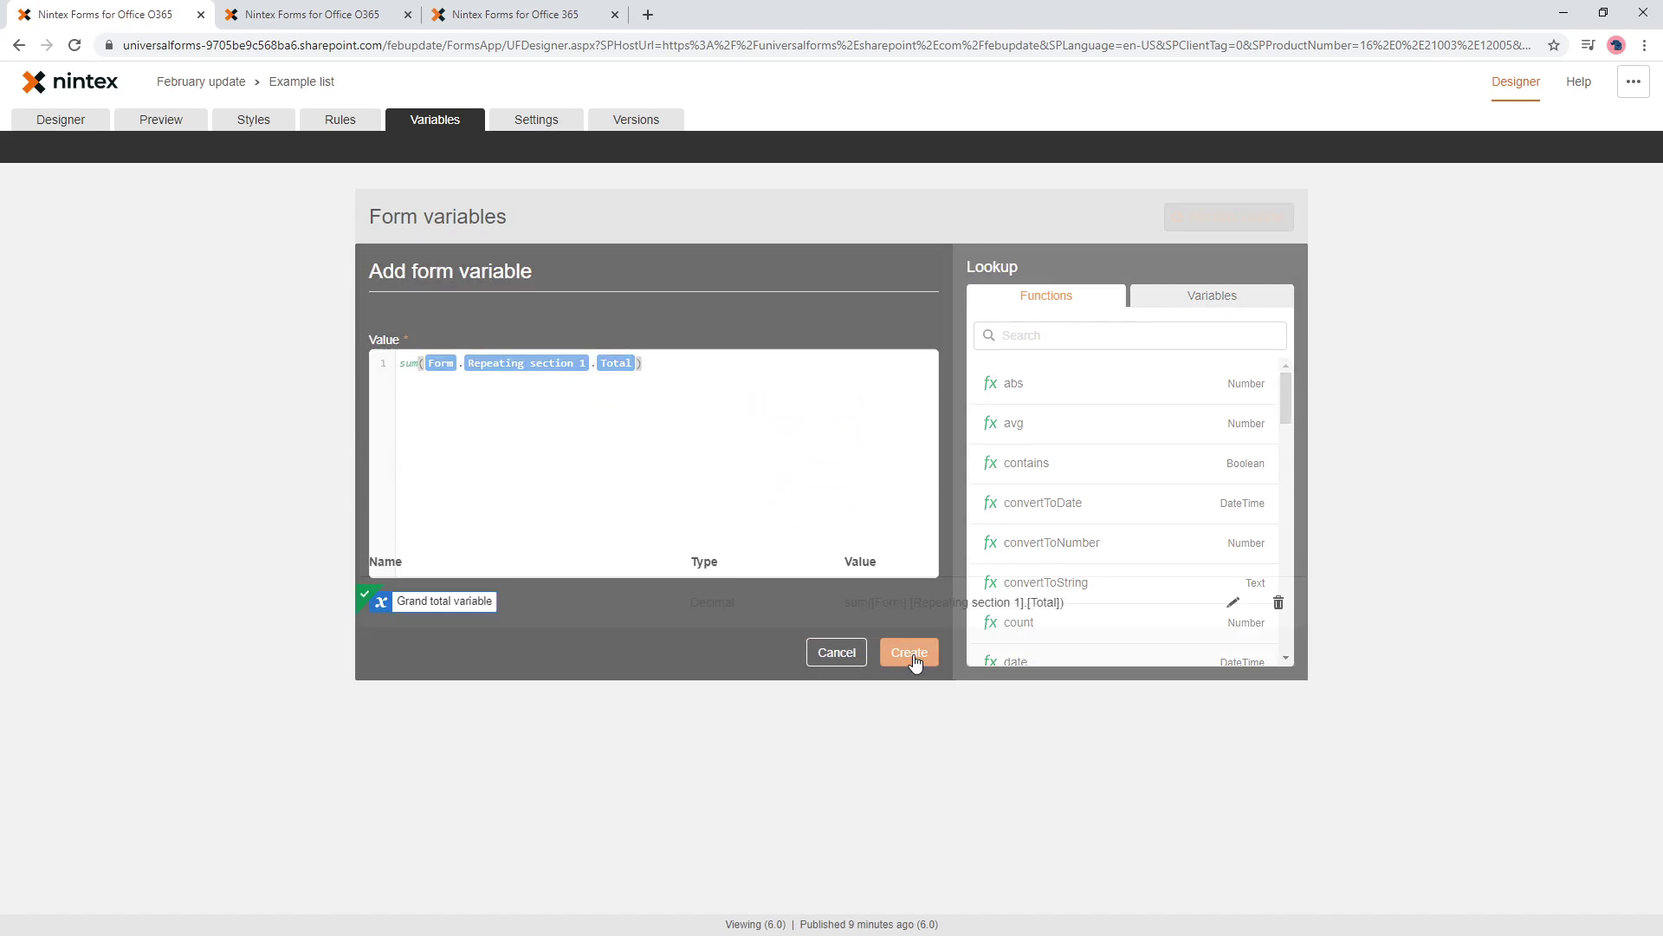
- Replace the Set grand total condition's sum formula with Grand total variable
click(340, 121)
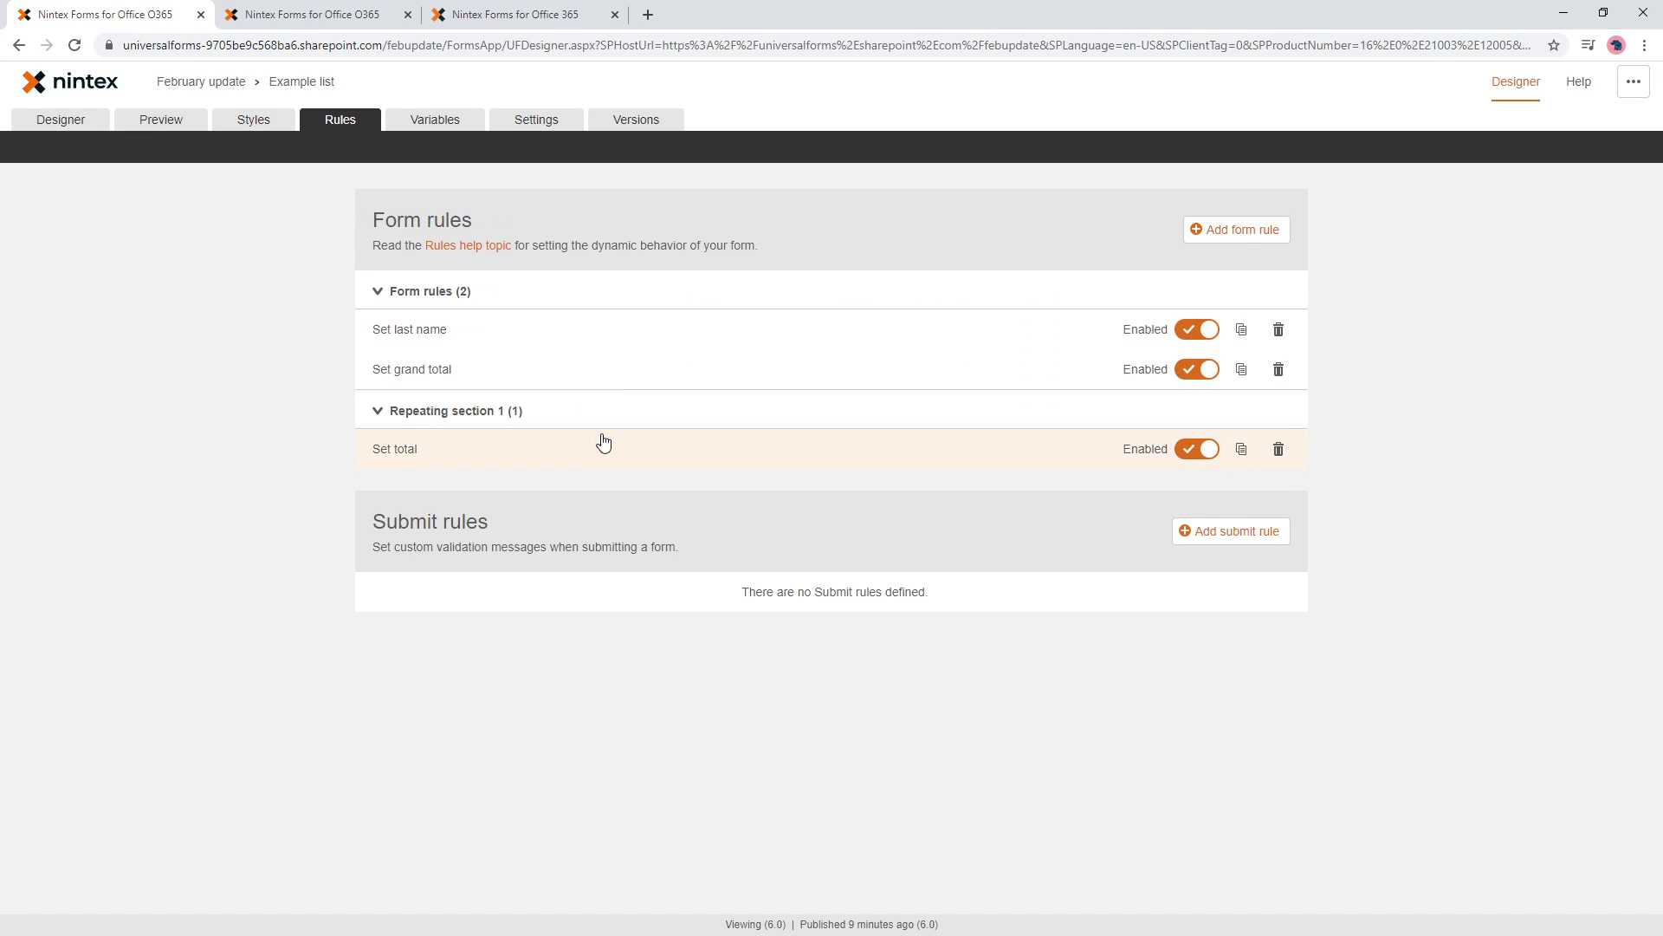
click(554, 368)
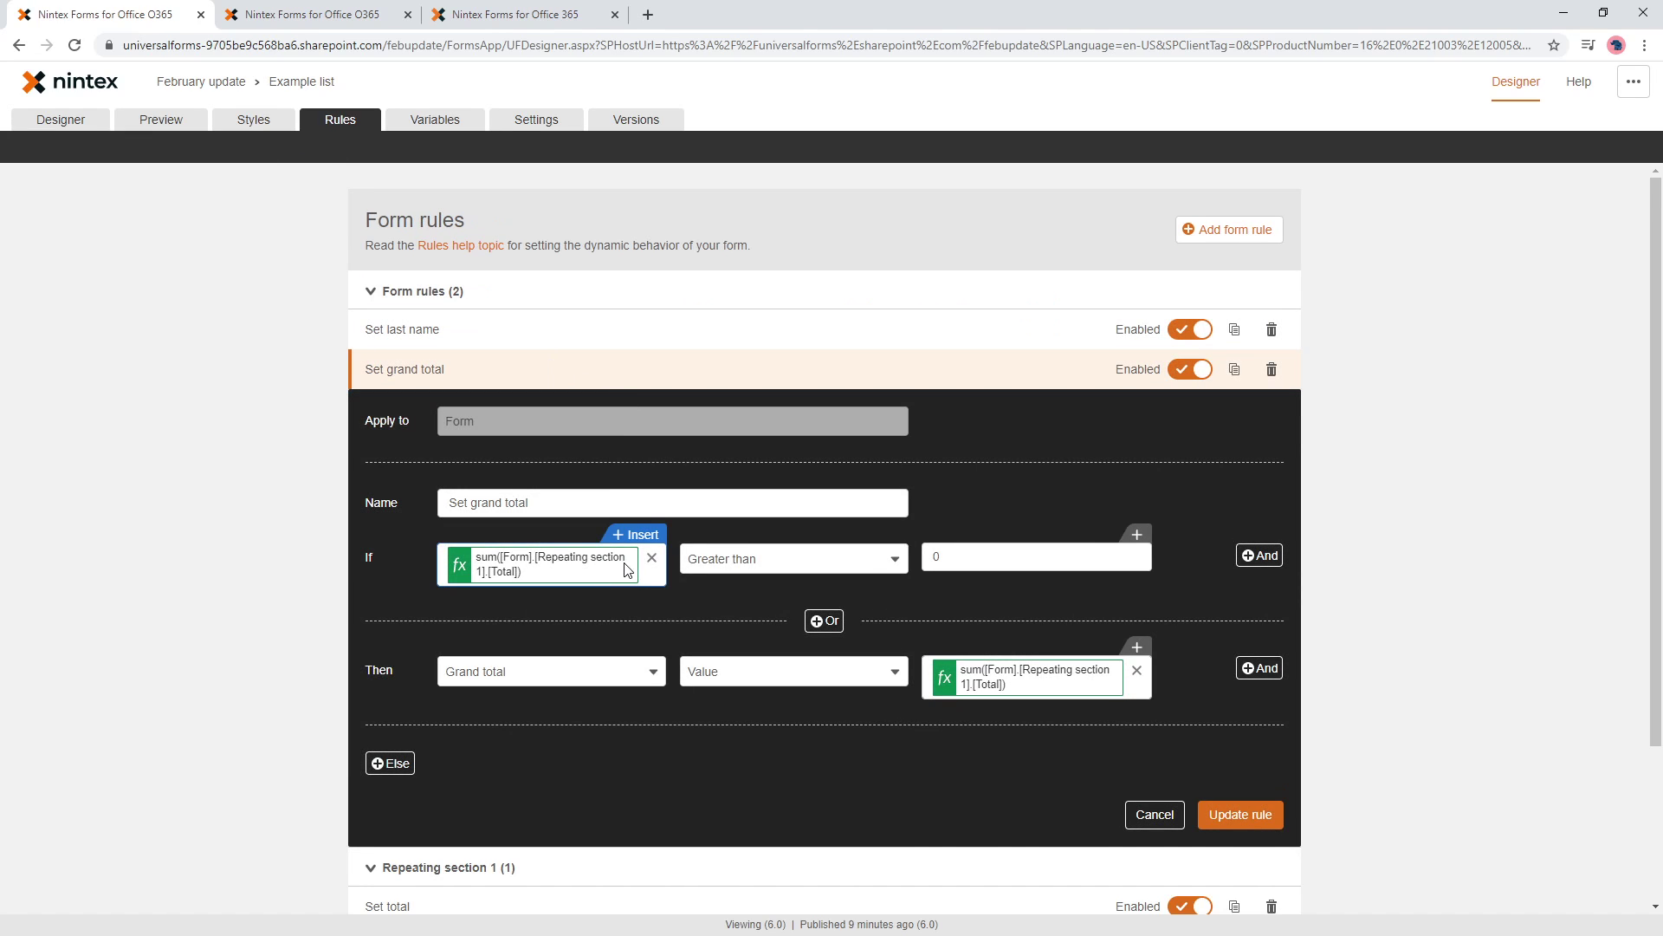
click(652, 557)
click(637, 534)
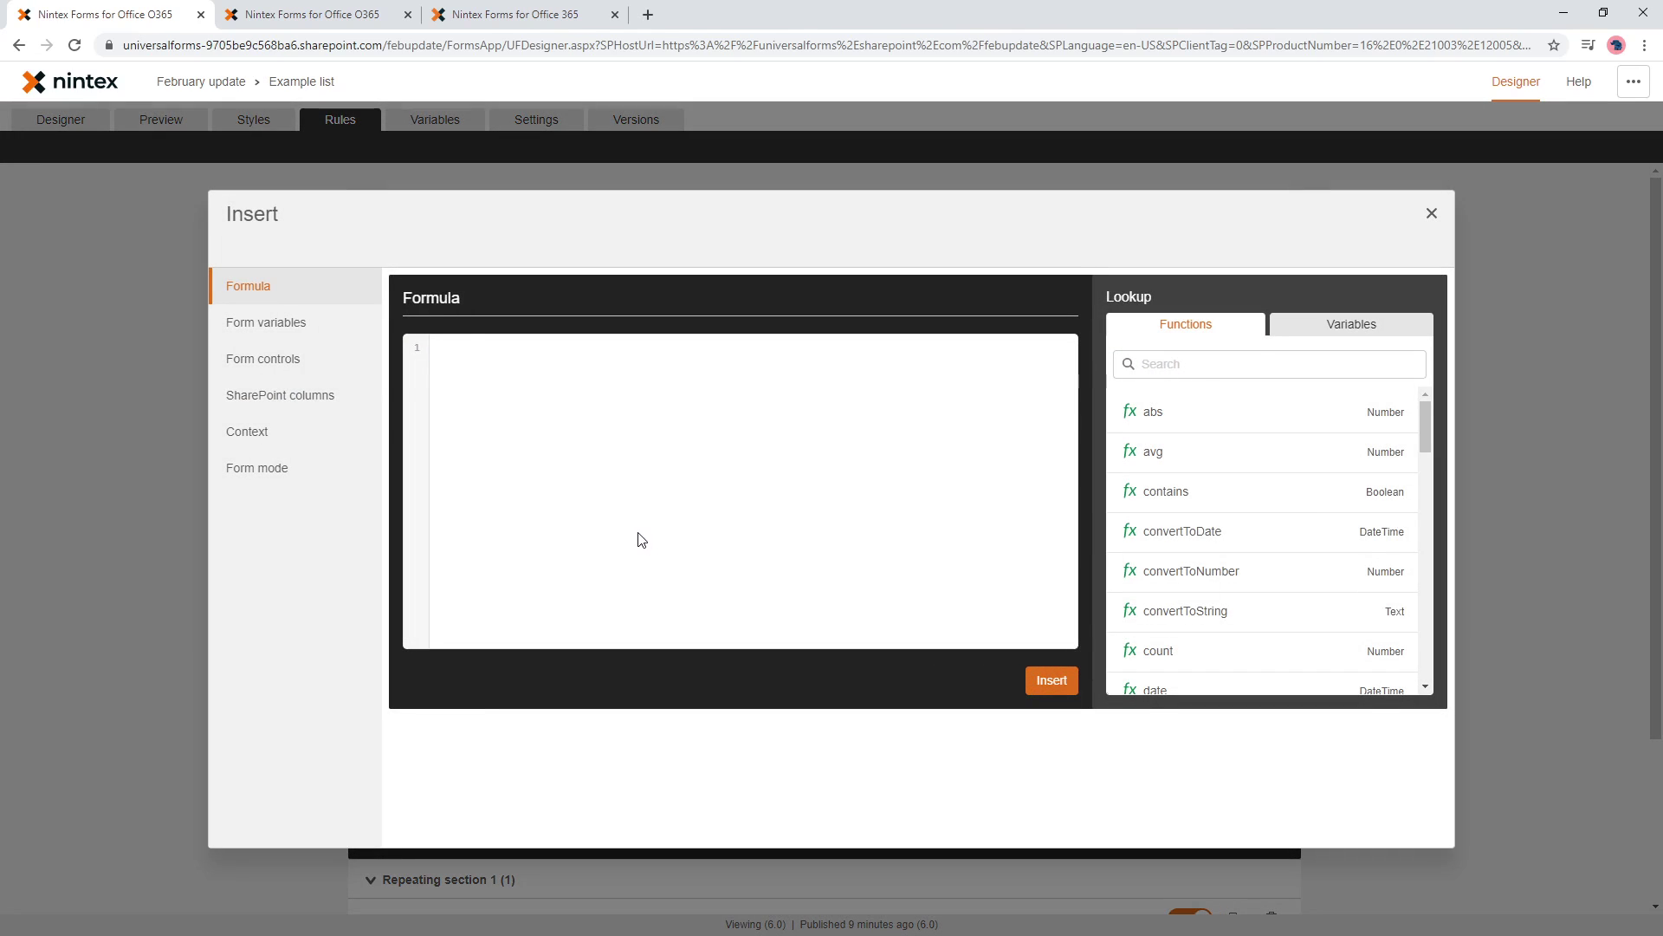
click(269, 340)
click(624, 329)
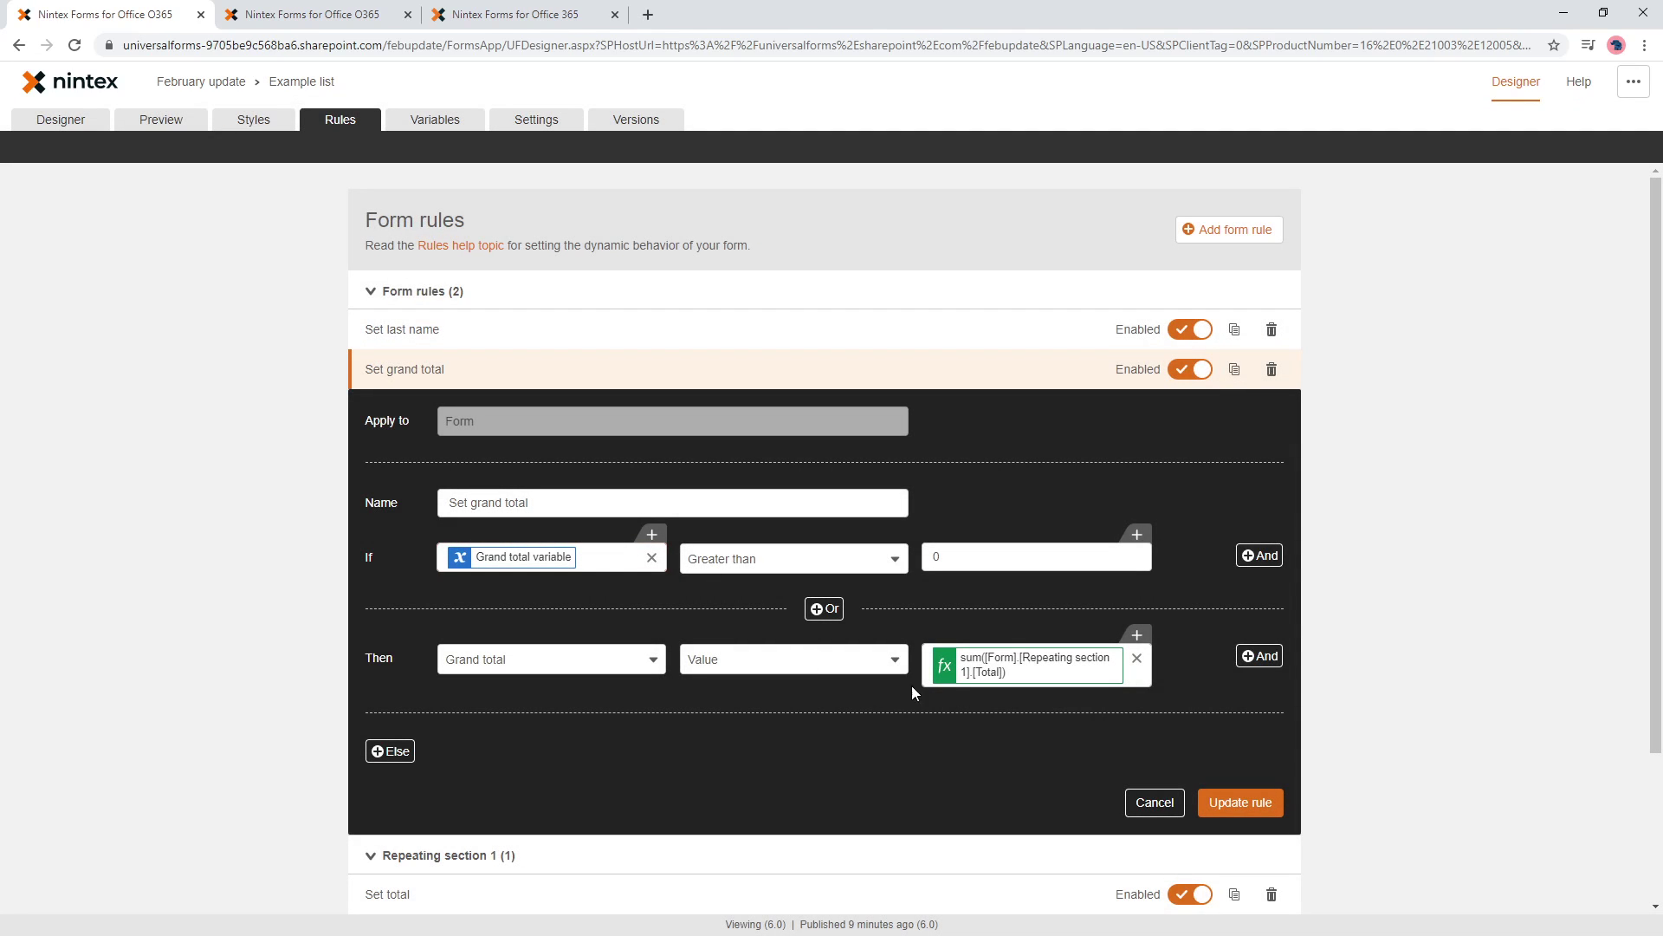
- Set Grand total's value to Grand total variable and save the rule
click(1137, 658)
click(1131, 635)
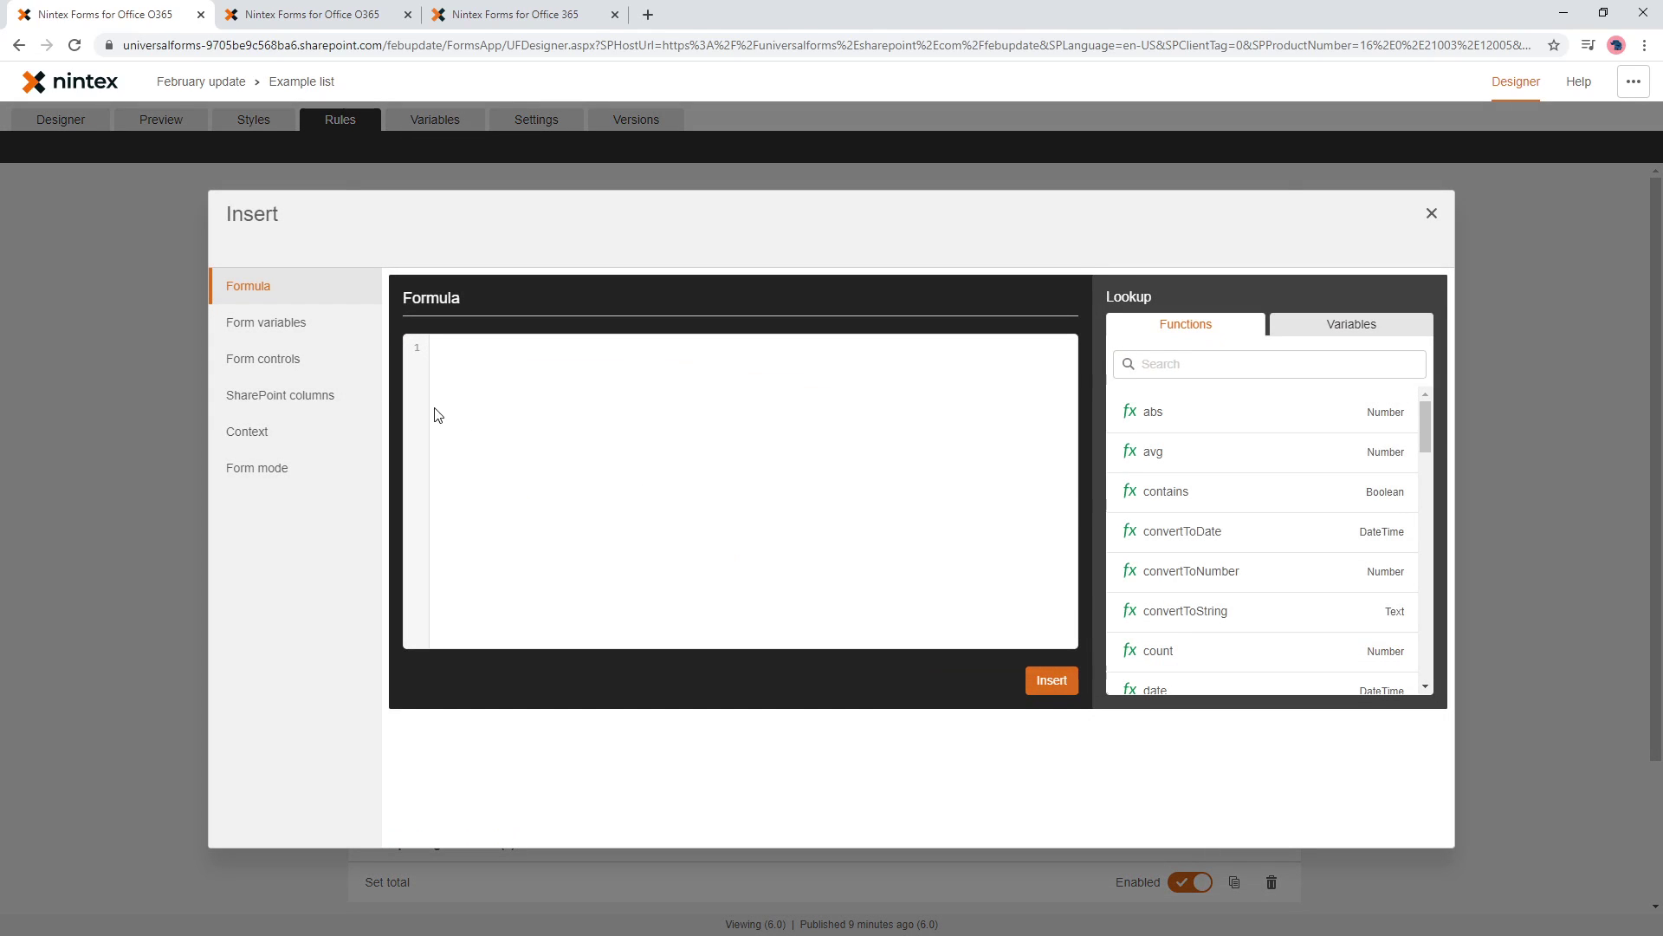
click(290, 326)
click(624, 331)
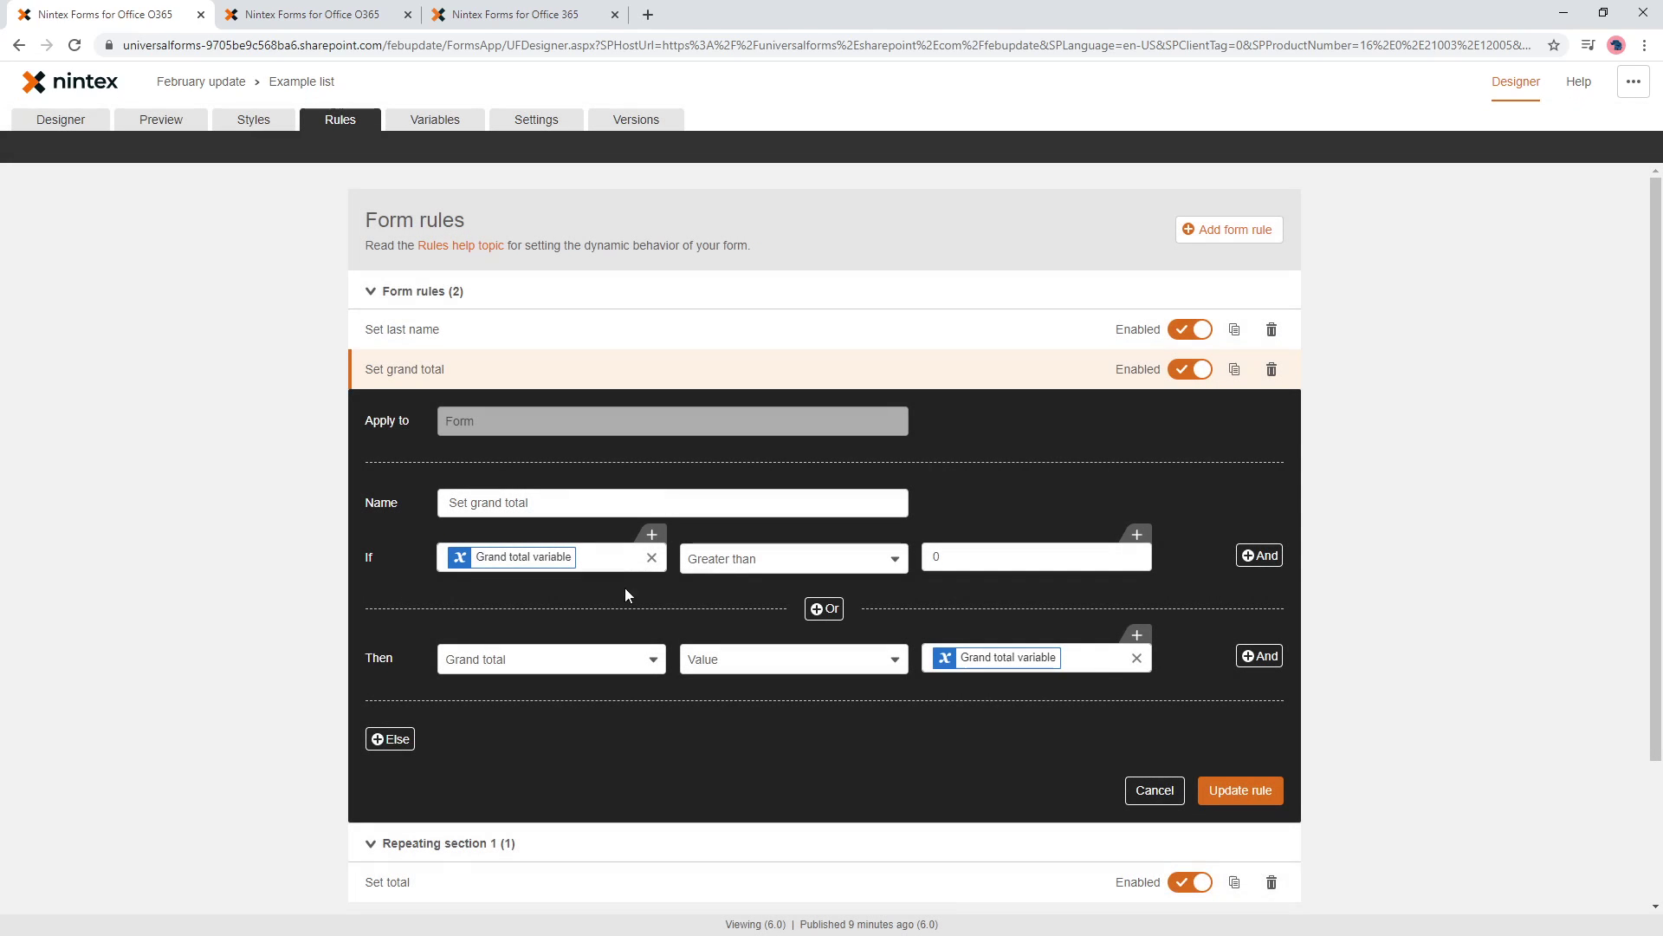
click(1265, 801)
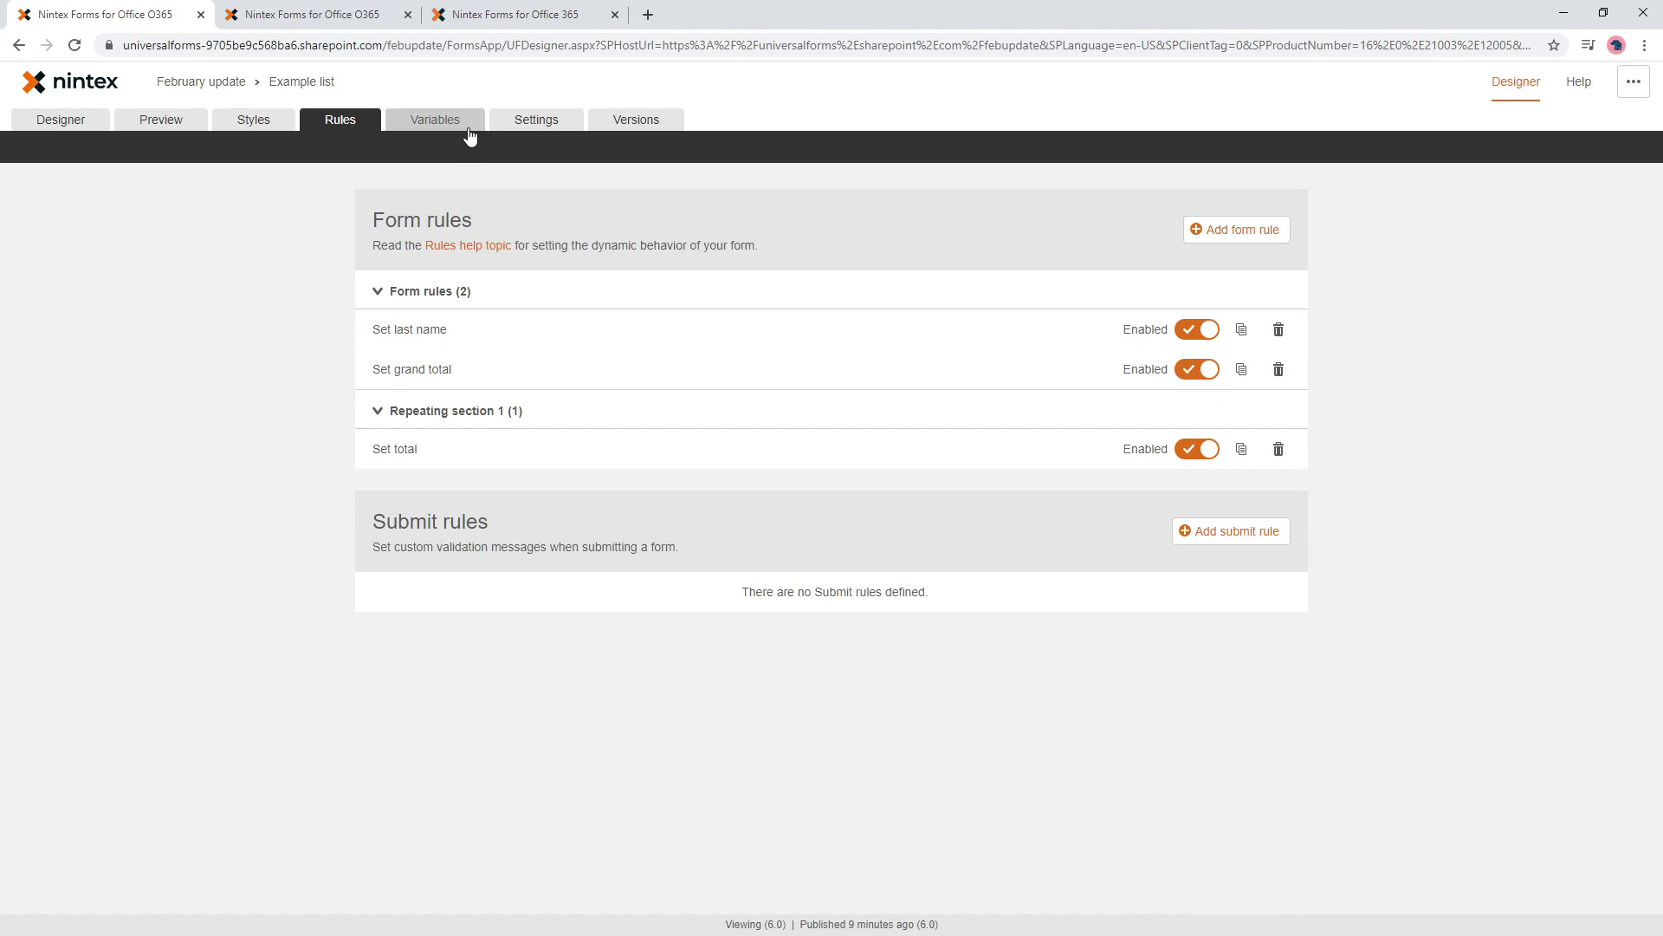
- Preview the form and enter Quantity 2 and Price 2 in the first row
click(451, 123)
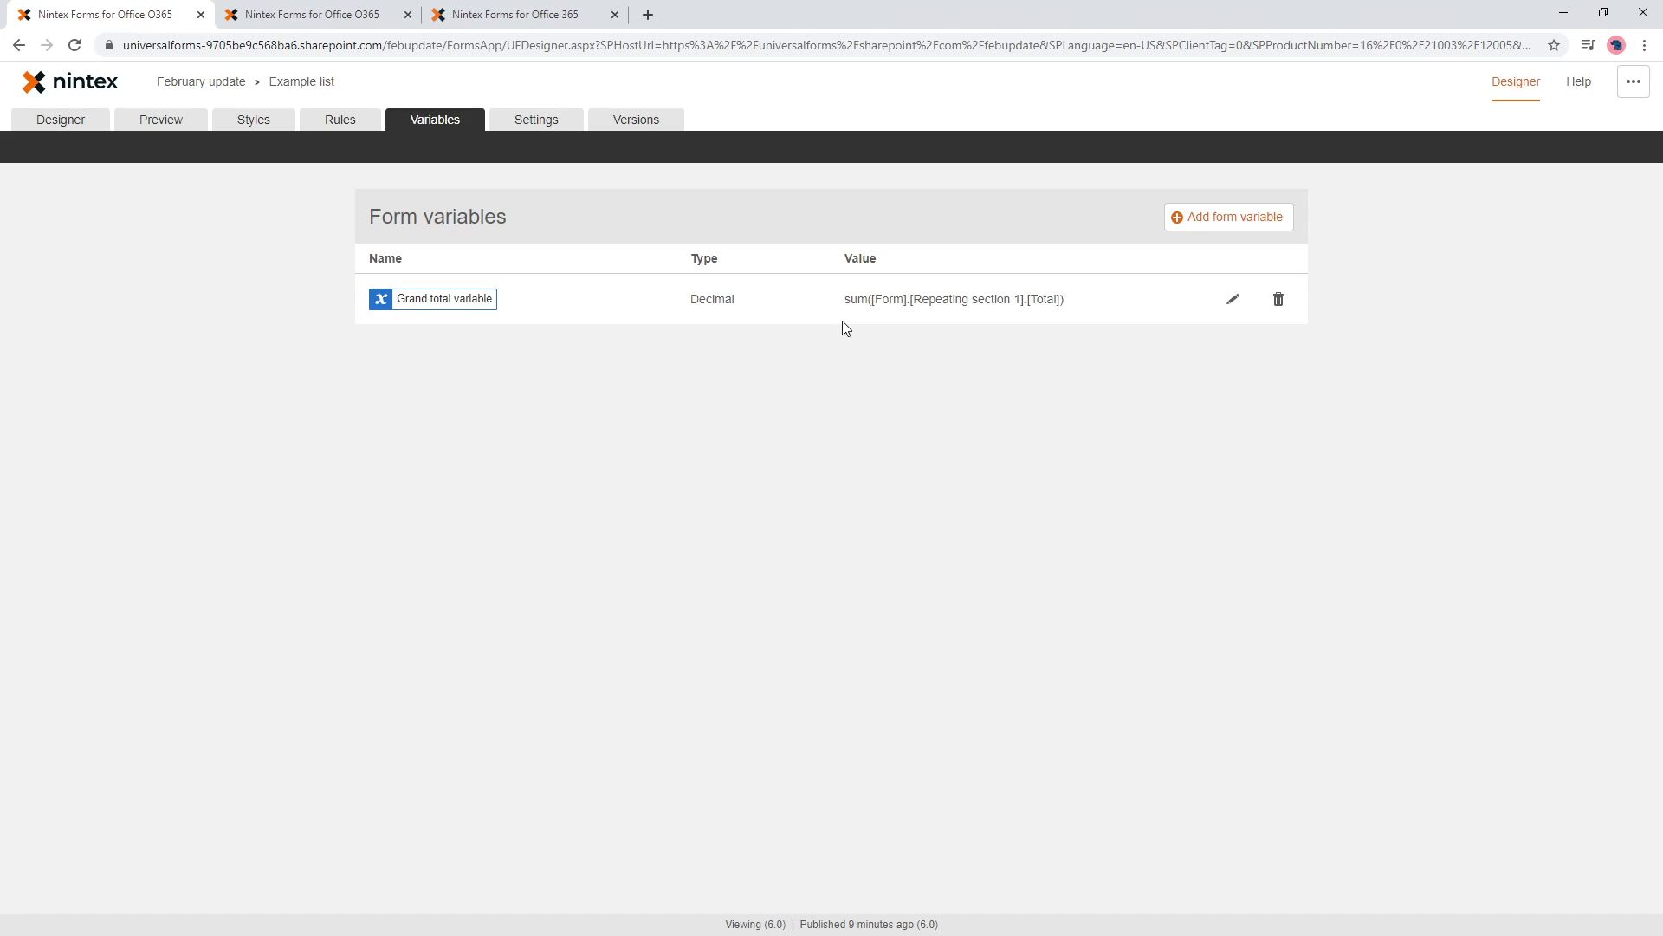
click(161, 126)
click(693, 280)
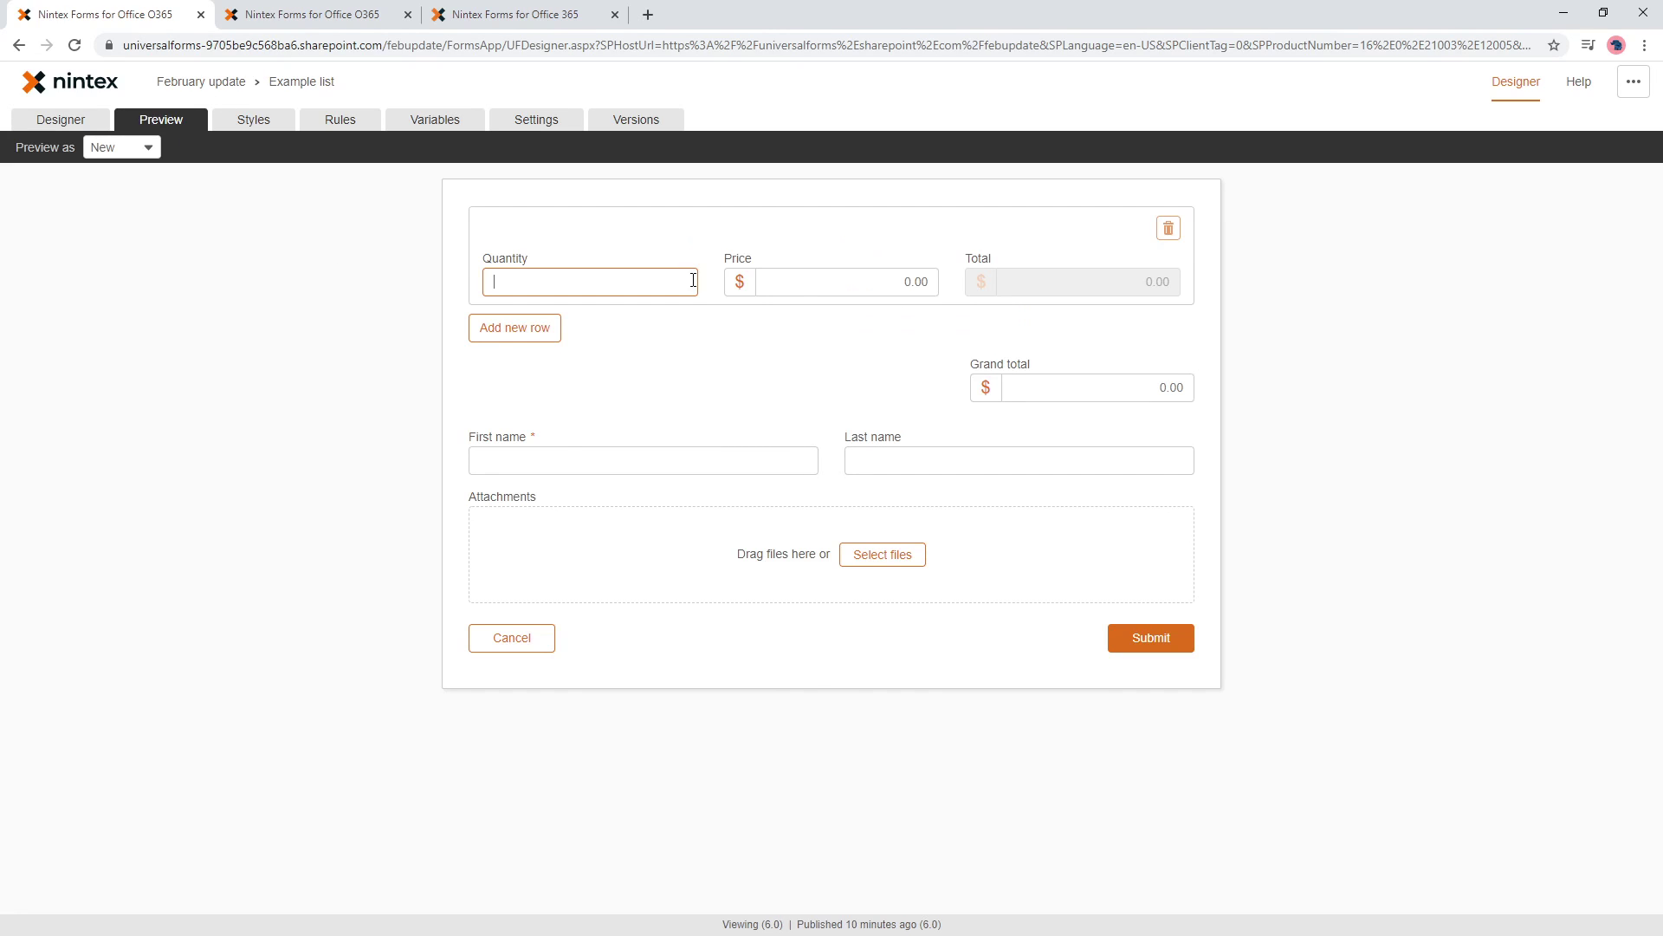
text(2)
click(809, 279)
text(2)
click(1142, 290)
- Add a second row with Quantity 3 and Price 3, giving Totals 4 and 9 and Grand total 13
click(505, 328)
click(661, 378)
text(3)
click(861, 378)
text(3)
click(1044, 414)
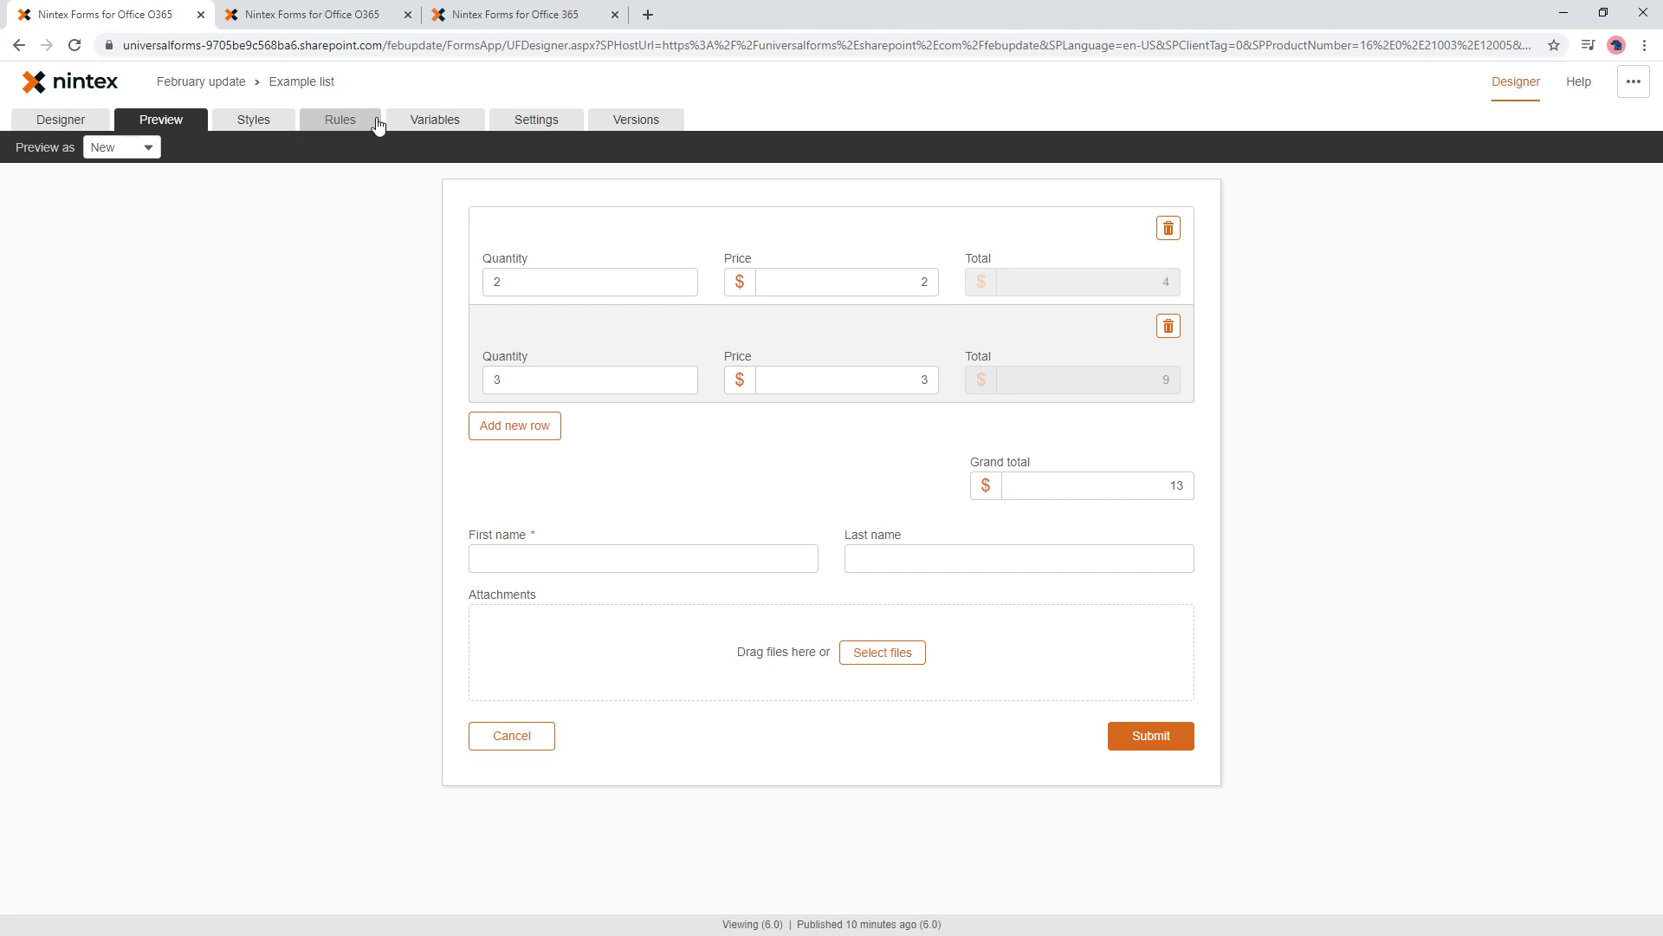
- Show the form's General settings down to the Form Rules change-value option
click(536, 121)
scroll(424, 870, down, 1)
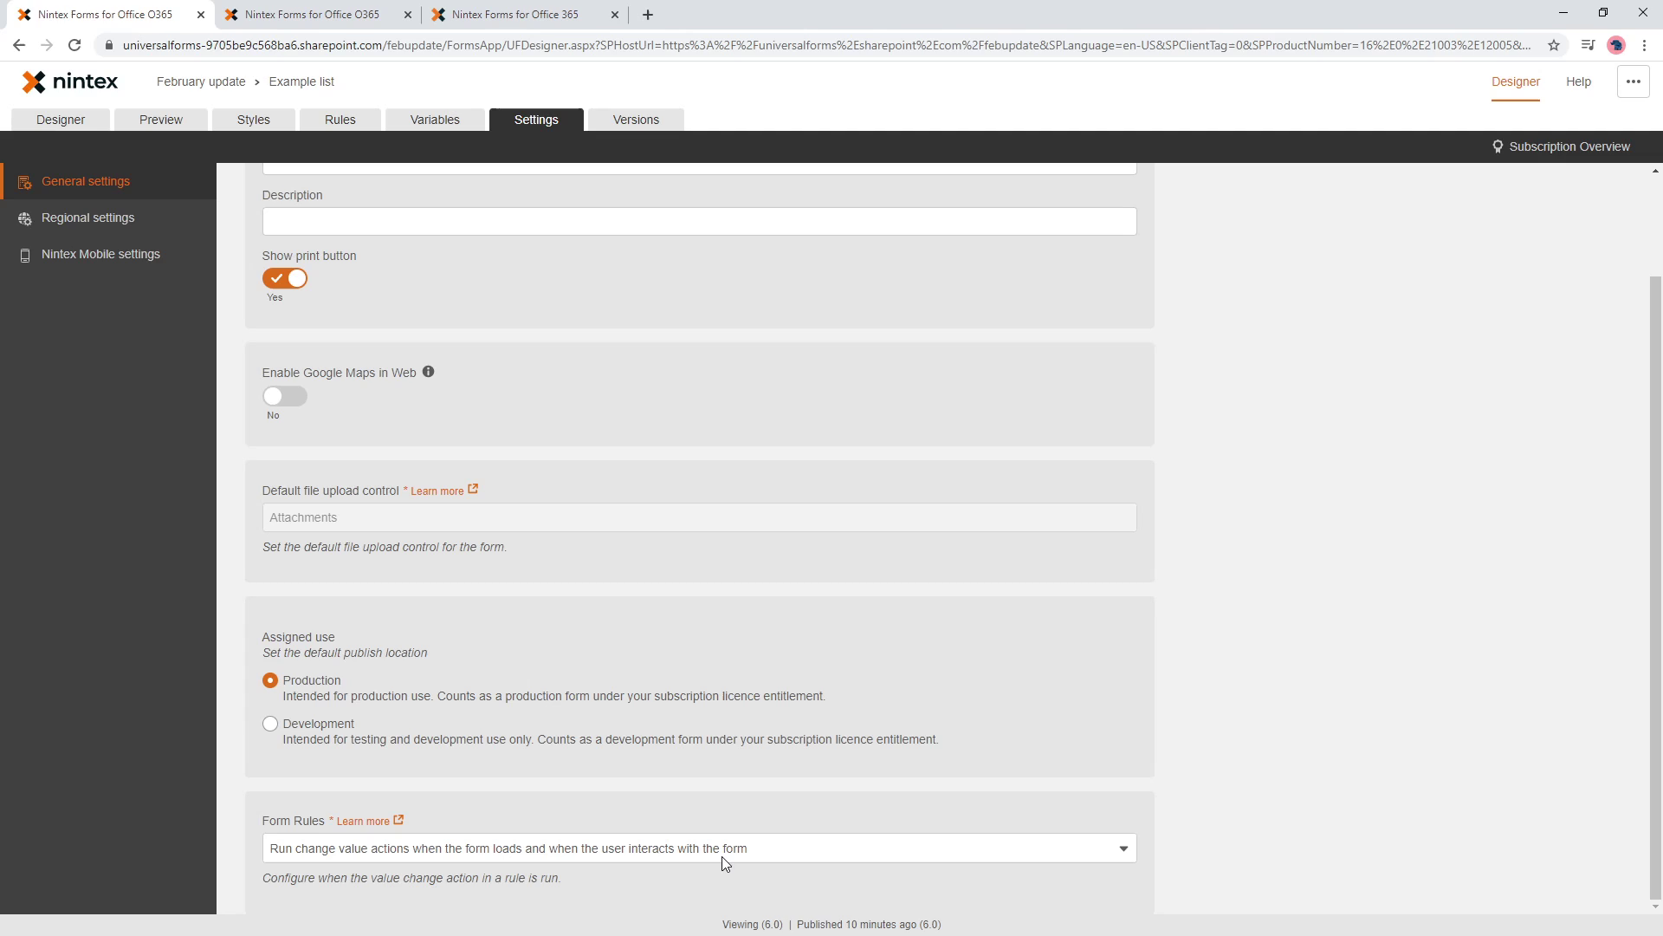
- Switch to the browser tab showing the Nintex Forms for Office 365 release notes
click(551, 8)
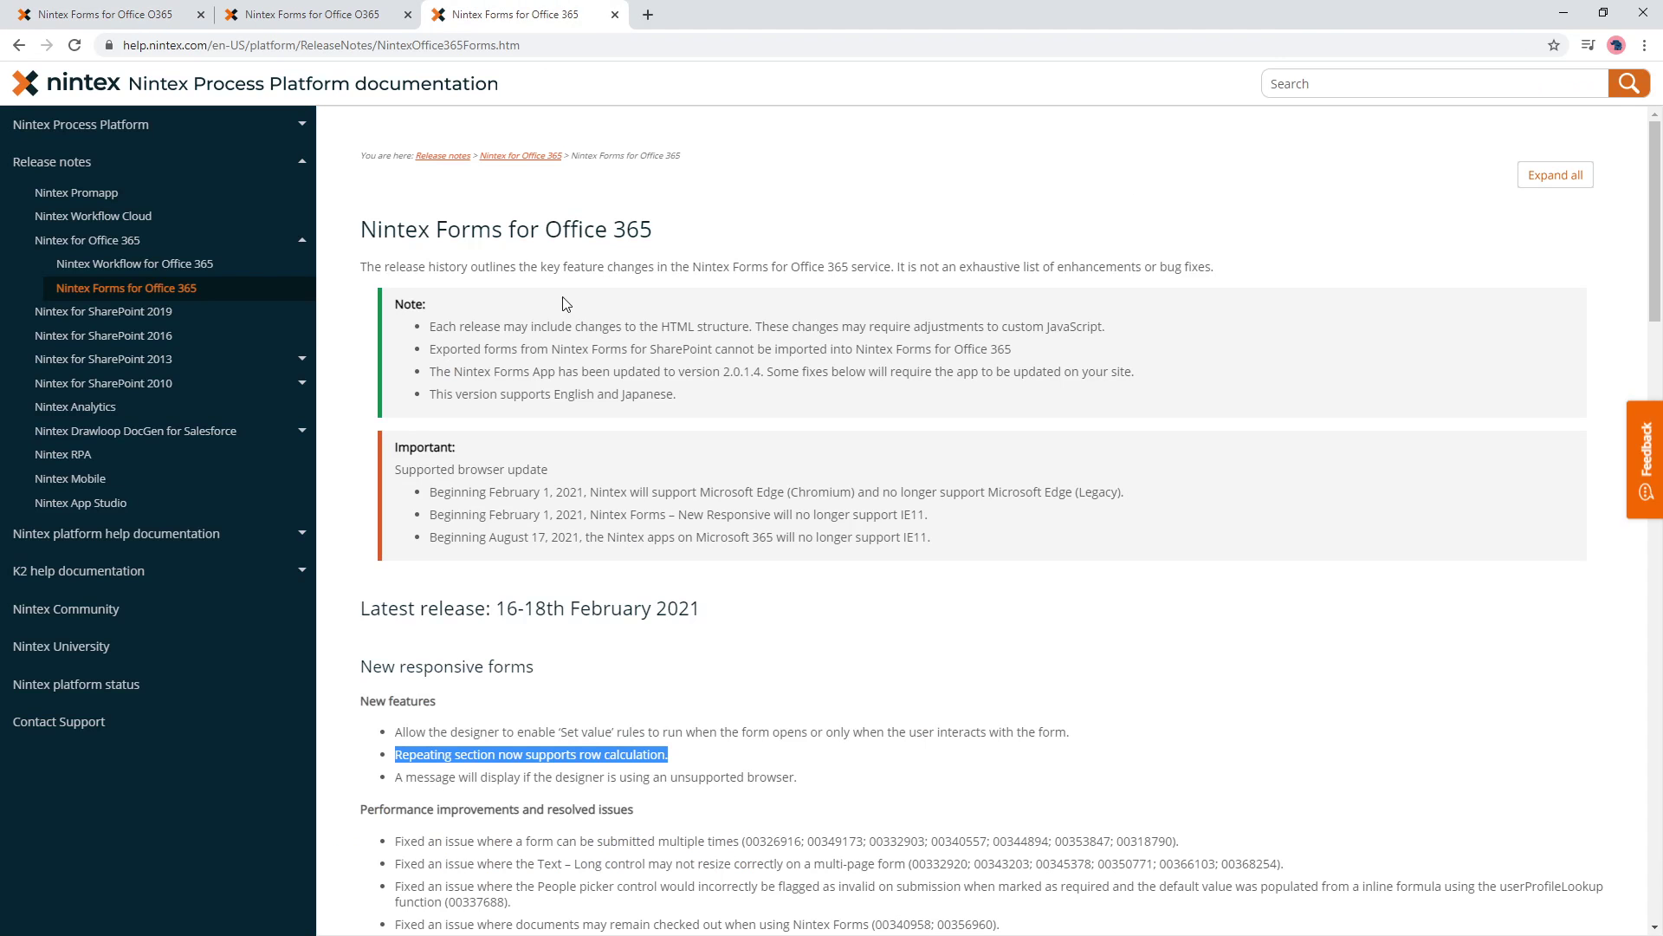